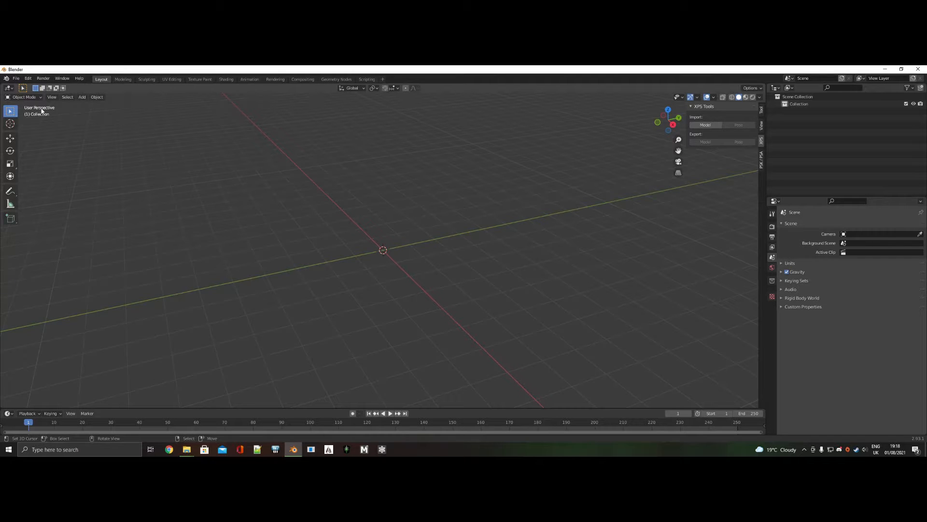
Step: Install the XNALaraMesh-2.0.2.zip add-on from the Blender Scripts folder
click(28, 79)
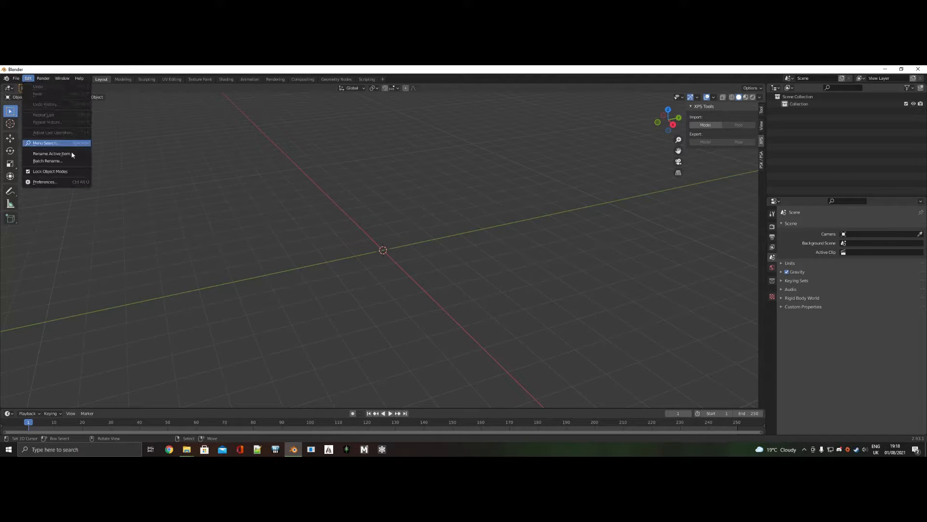
click(81, 181)
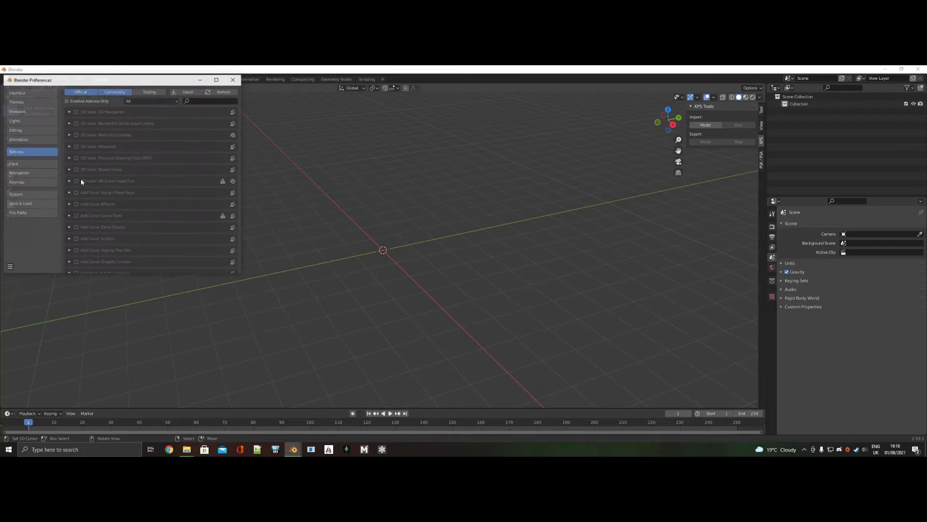
click(187, 92)
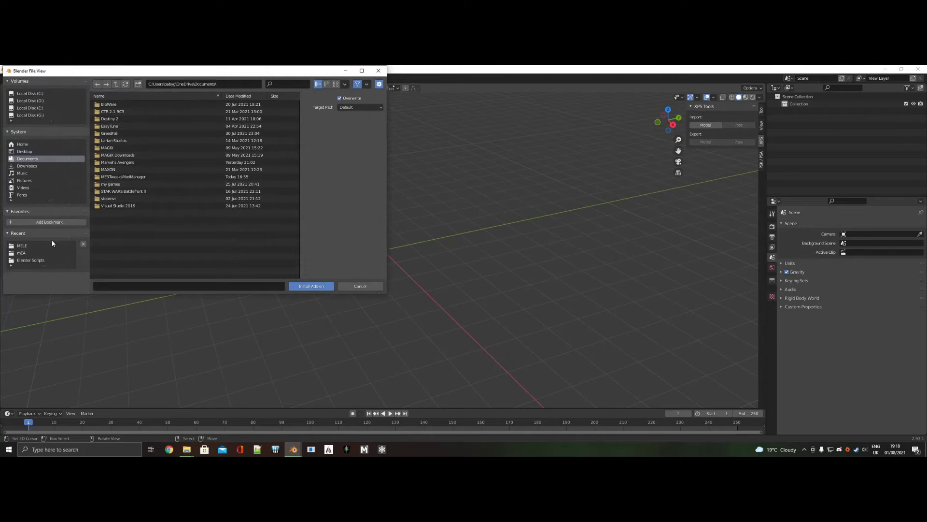
click(30, 259)
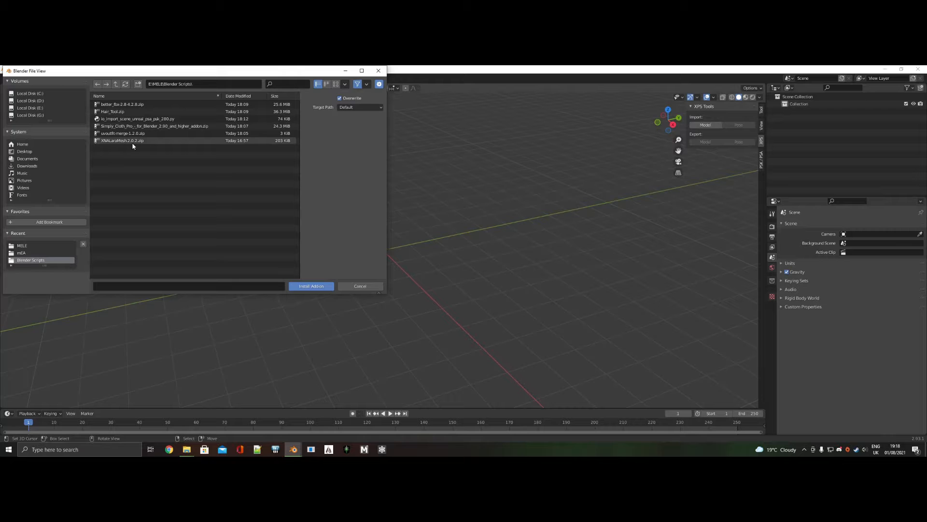
click(135, 141)
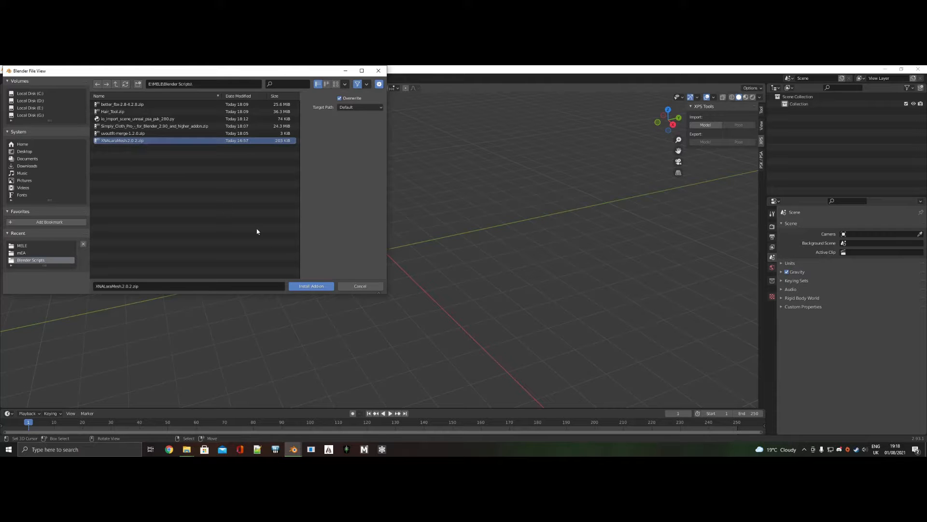
click(311, 286)
Step: Search the add-ons for "xps" and check for the XPS tools in the 3D viewport's sidebar
click(199, 100)
text(xps)
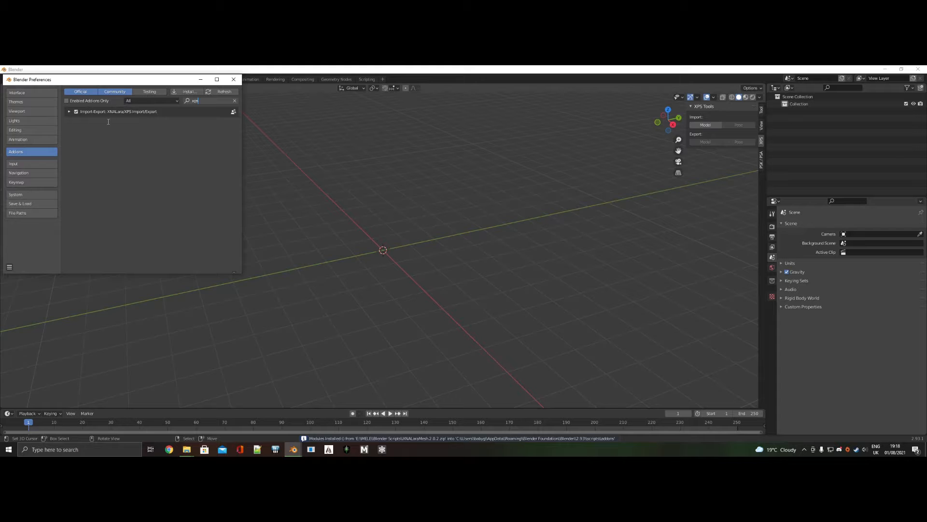
click(234, 79)
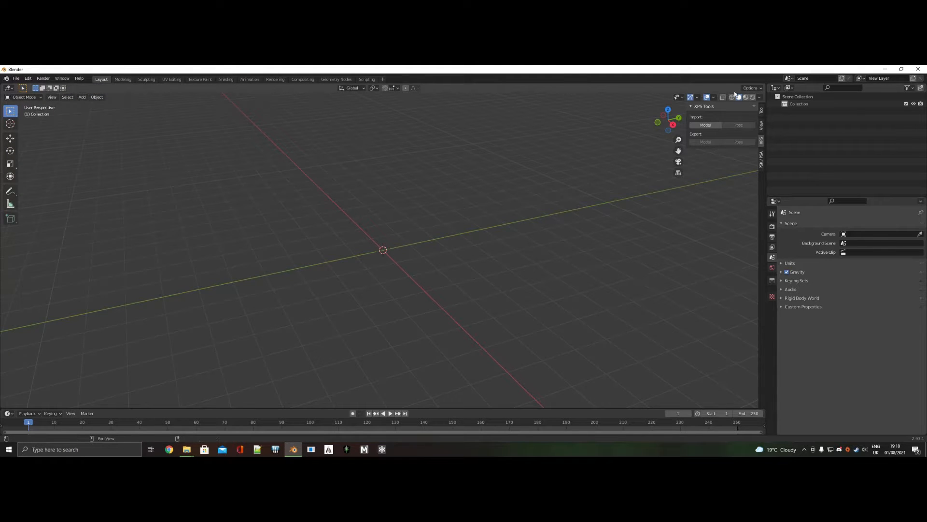
key(n)
key(n)
Step: Review the Keymap section of the preferences, including the preset and the selection mouse button setting
click(31, 81)
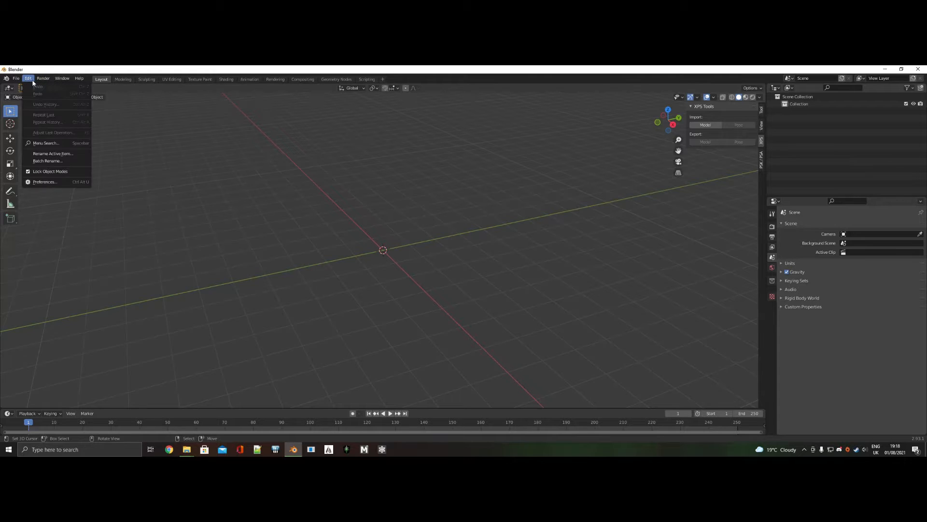
click(50, 182)
click(27, 188)
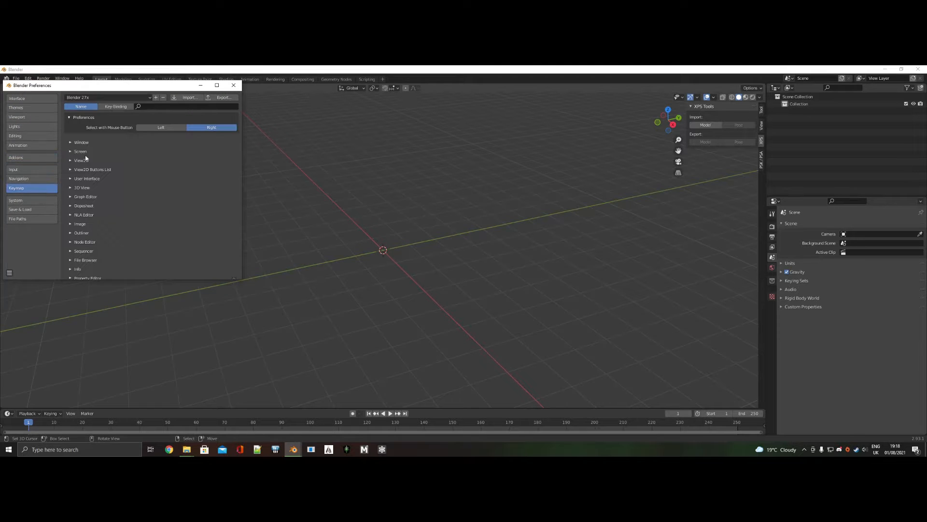
click(235, 86)
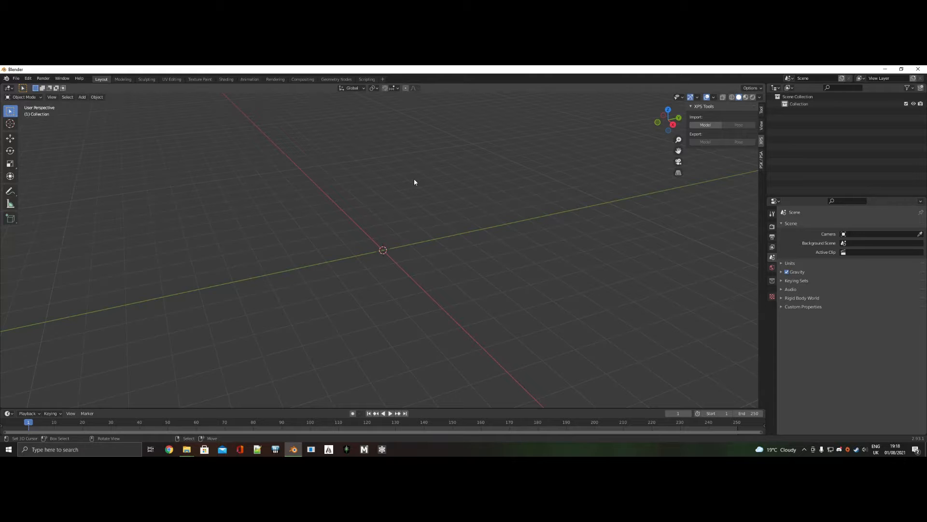
Step: Try to import a skeleton mesh (.psk) from the MELE folder without choosing a file
key(F3)
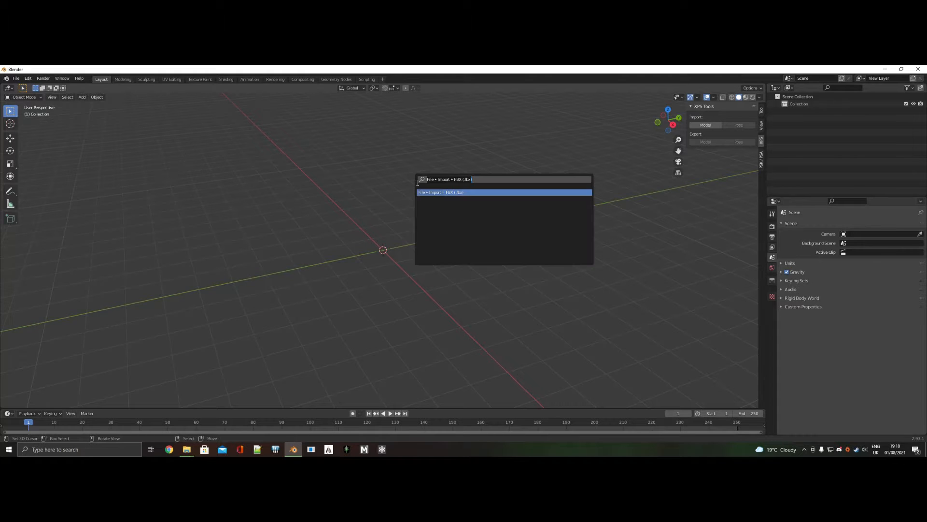
key(BackSpace)
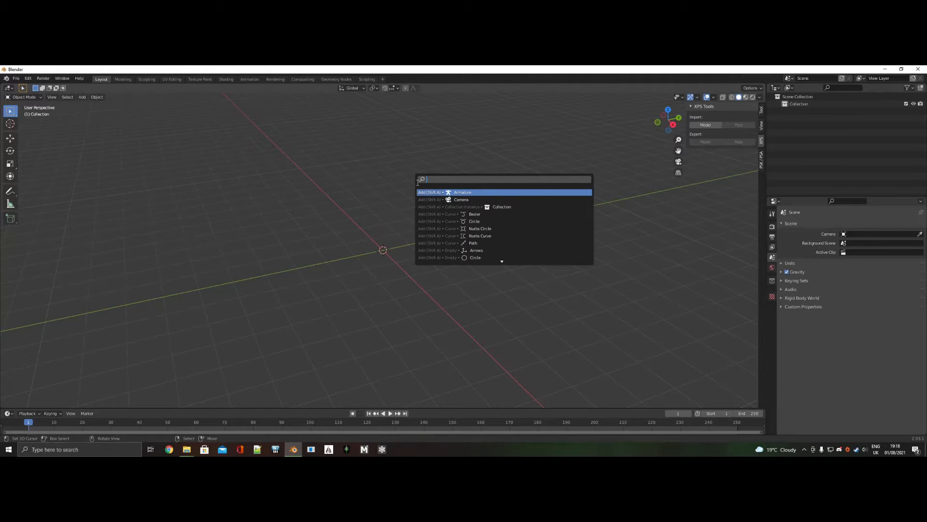
text(psk)
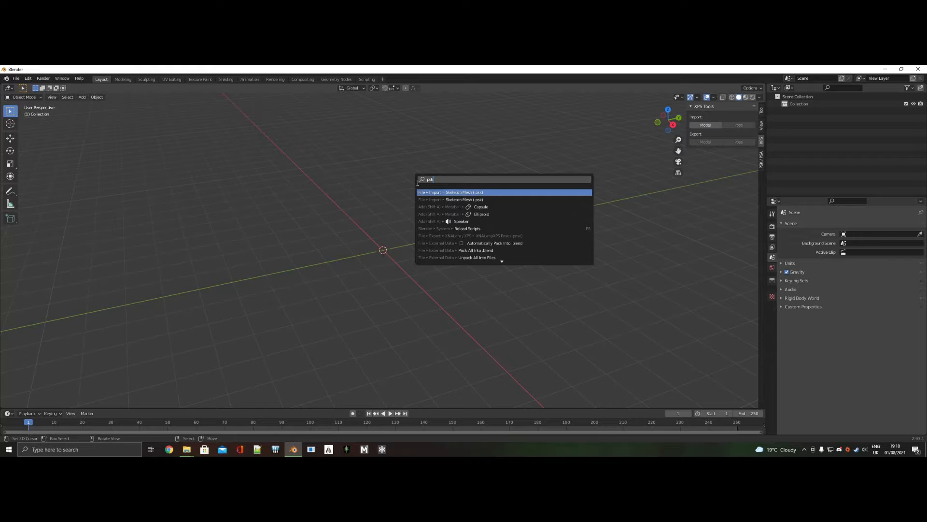
key(Return)
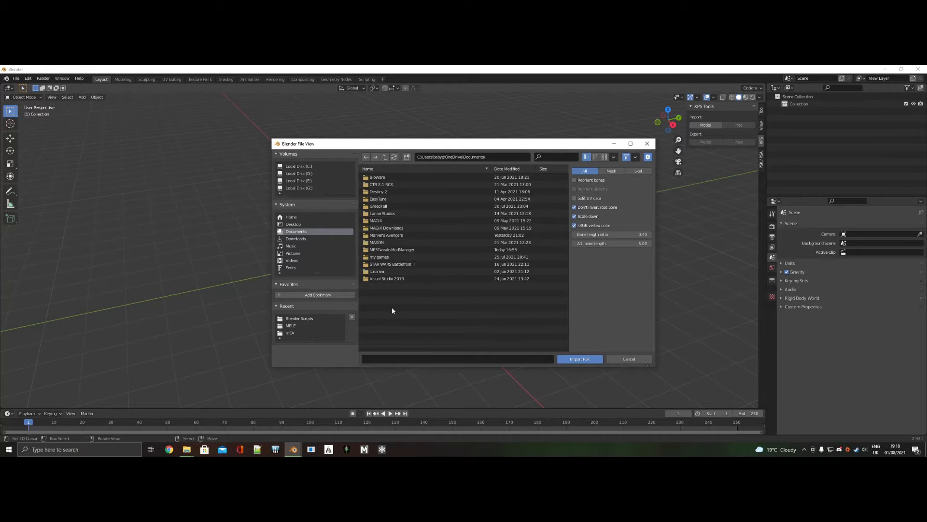
click(299, 327)
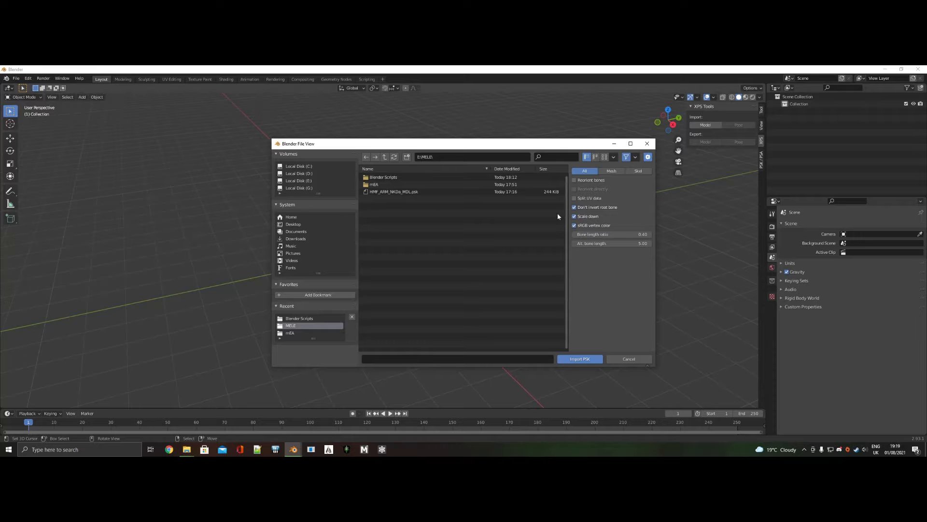
click(574, 360)
click(583, 389)
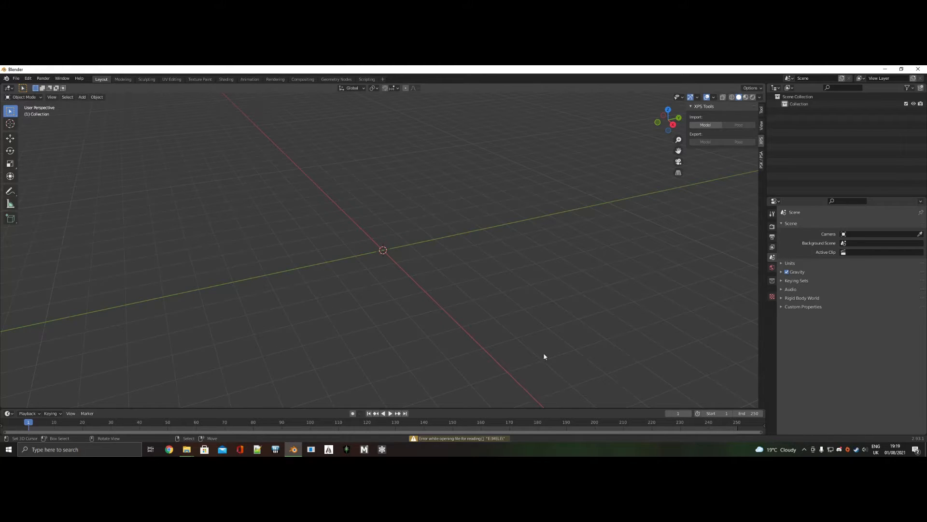
Step: Import the skeleton mesh HMF_ARM_NKDa_MDL.psk from the MELE folder
key(F3)
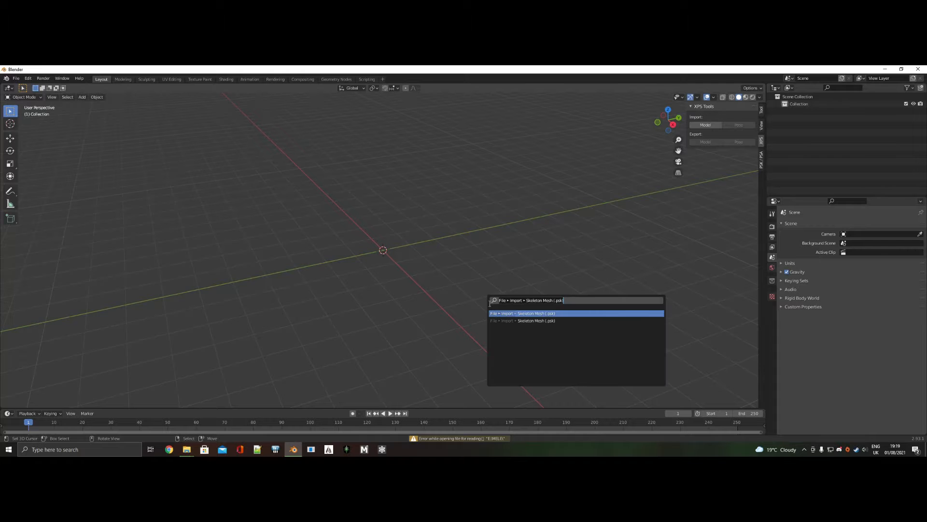
key(Return)
click(327, 319)
double_click(424, 192)
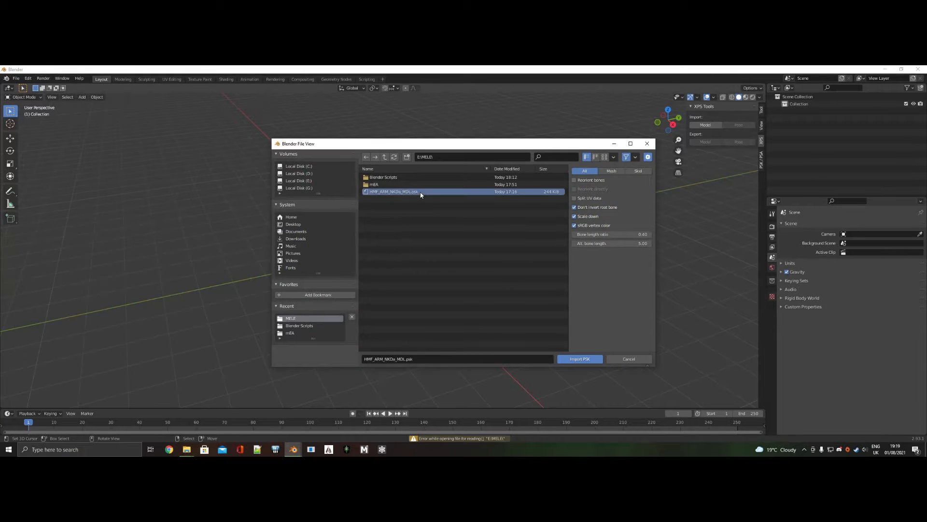
scroll(470, 231, up, 4)
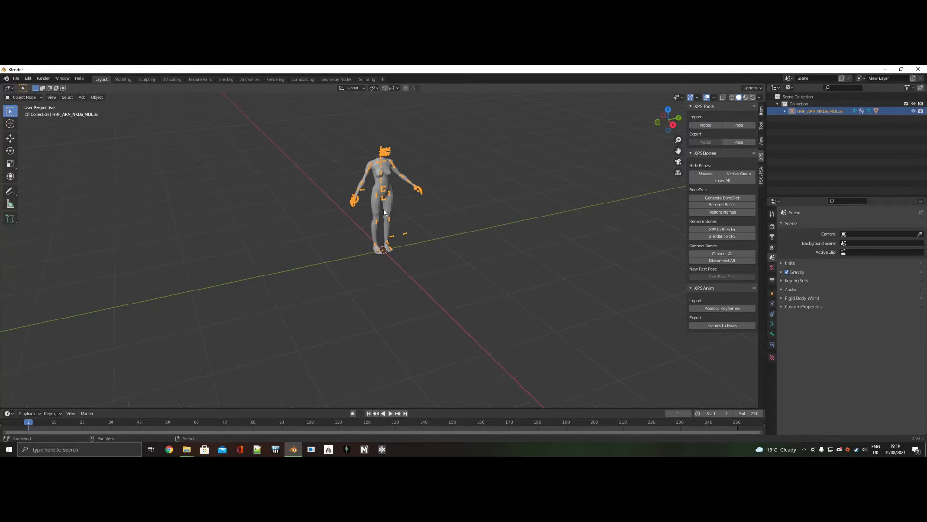
middle_drag(444, 234, 425, 235)
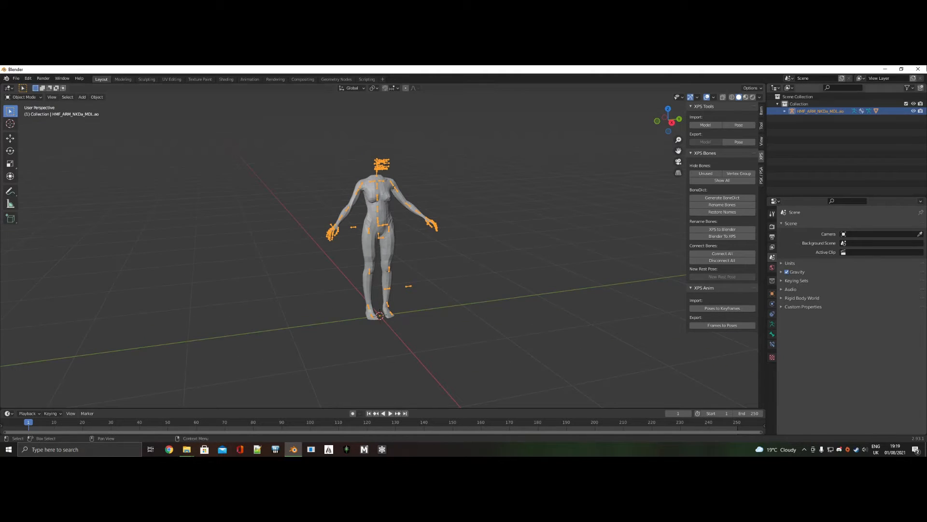
Step: Rename the collection holding the imported body mesh as MELE
double_click(810, 104)
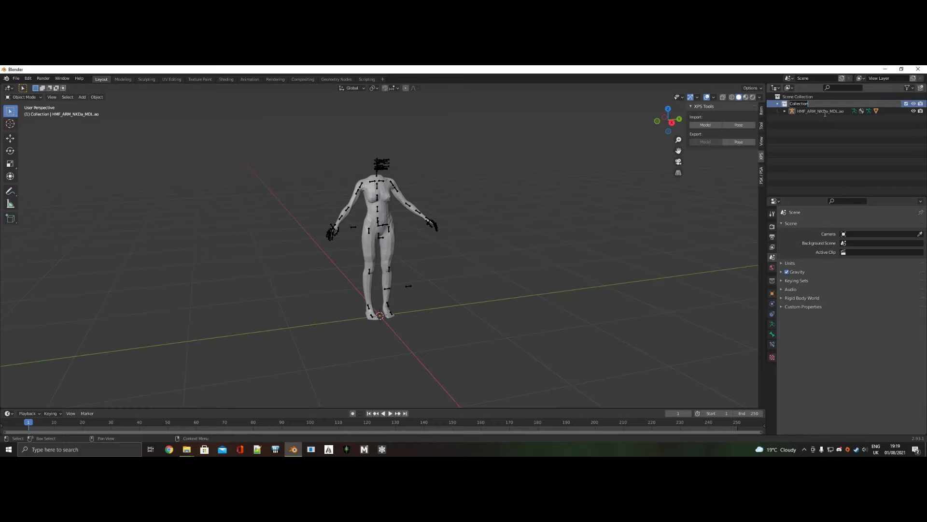
text(MELE)
key(Return)
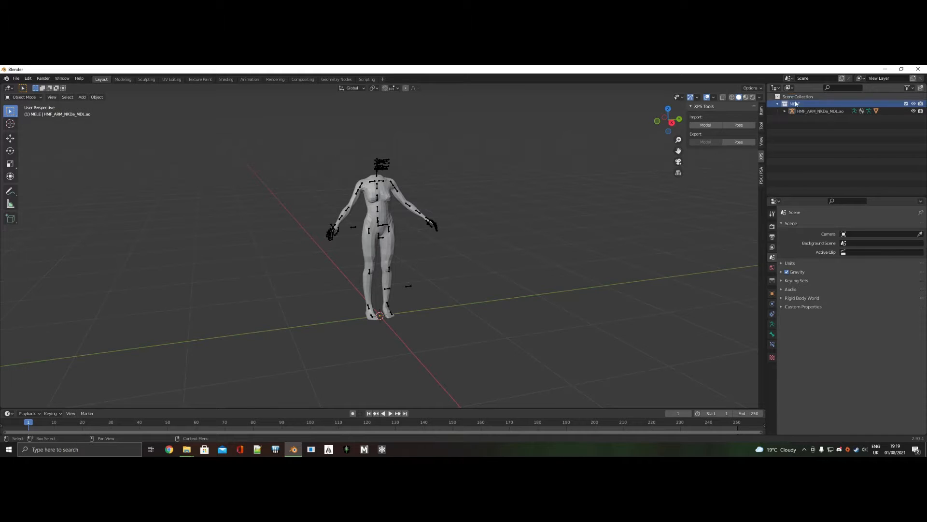
Step: Add a new collection under the Scene Collection and name it MEA
right_click(804, 97)
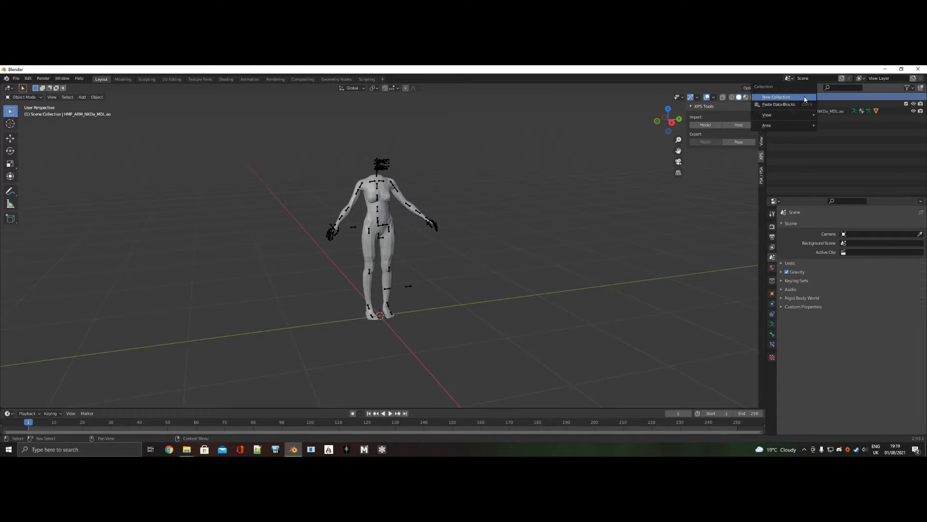
click(805, 98)
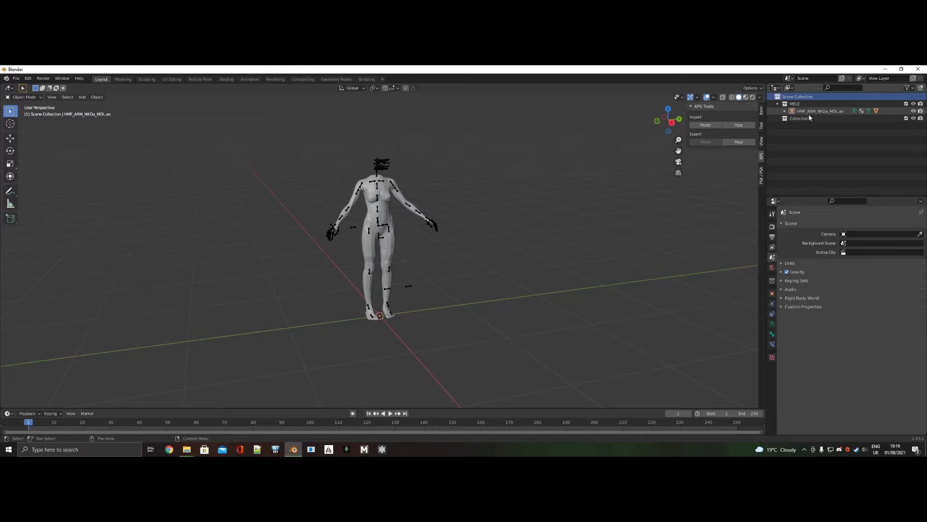
click(812, 112)
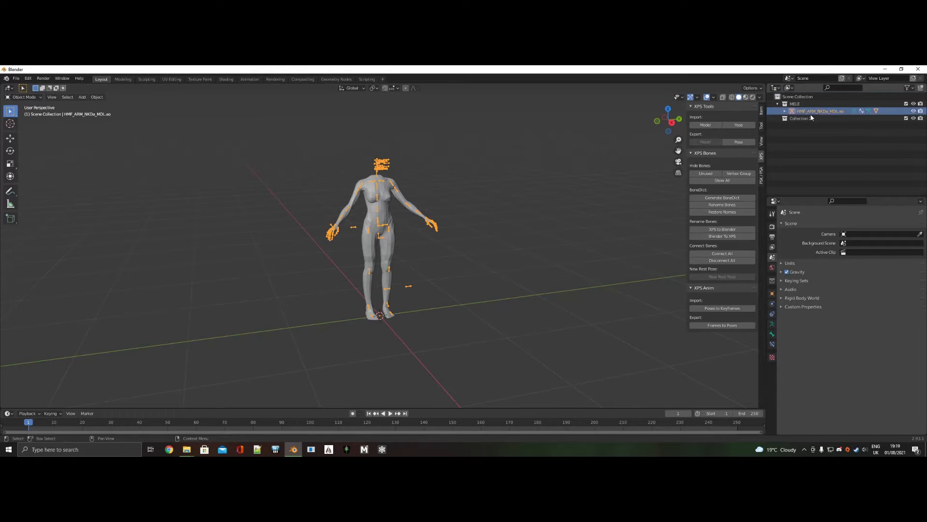
double_click(802, 118)
text(MEA)
key(Return)
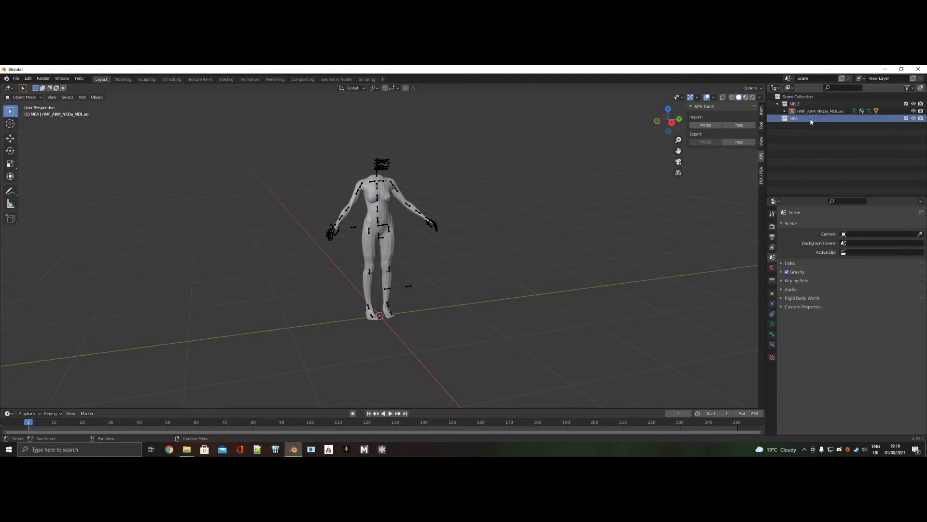
Step: Hide the MELE collection in the viewport
key(F3)
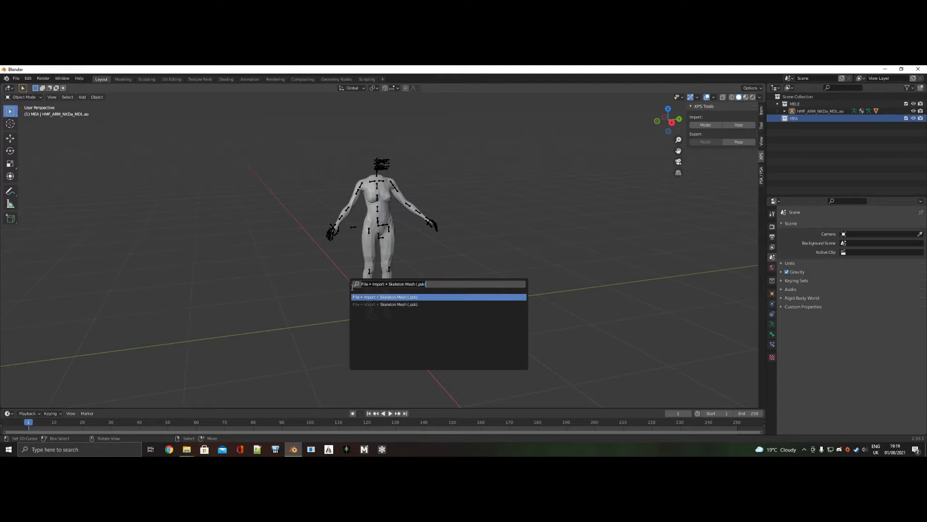
click(912, 111)
click(913, 104)
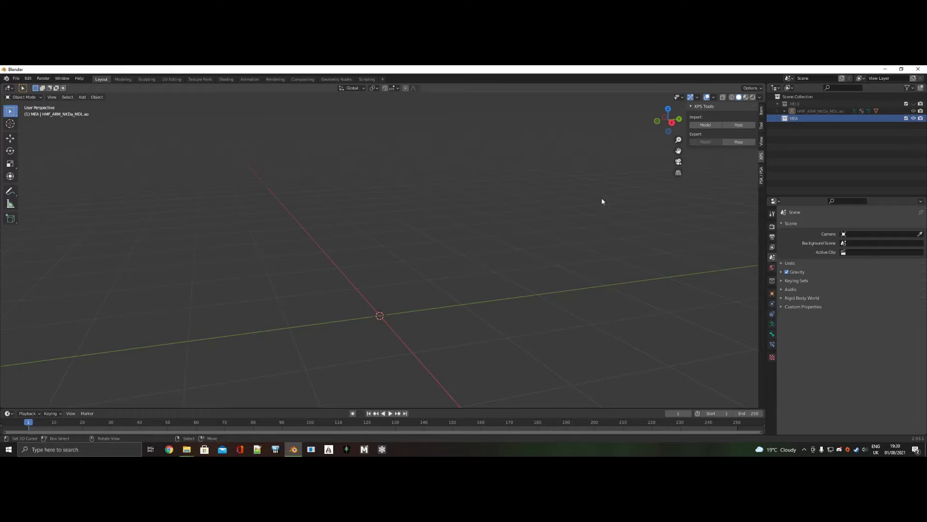
Step: Import hmf_und_nocollar_model_fb_mesh.fbx from the mEA folder into the MEA collection with the second FBX import command
key(F3)
text(fbx)
key(Down)
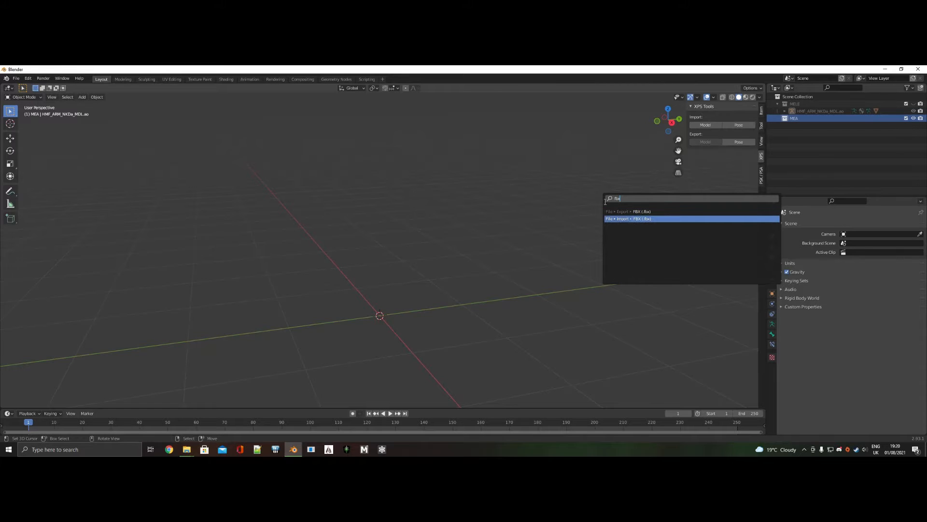
key(Return)
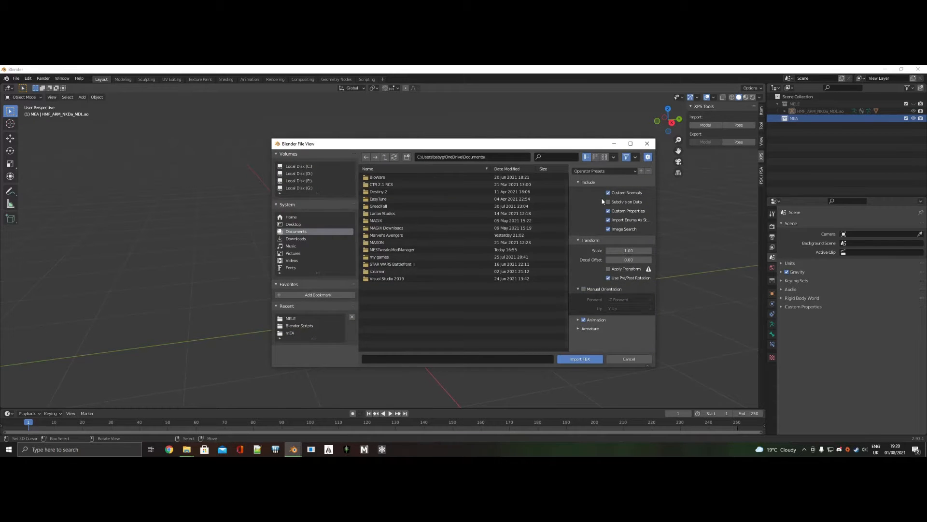
click(314, 332)
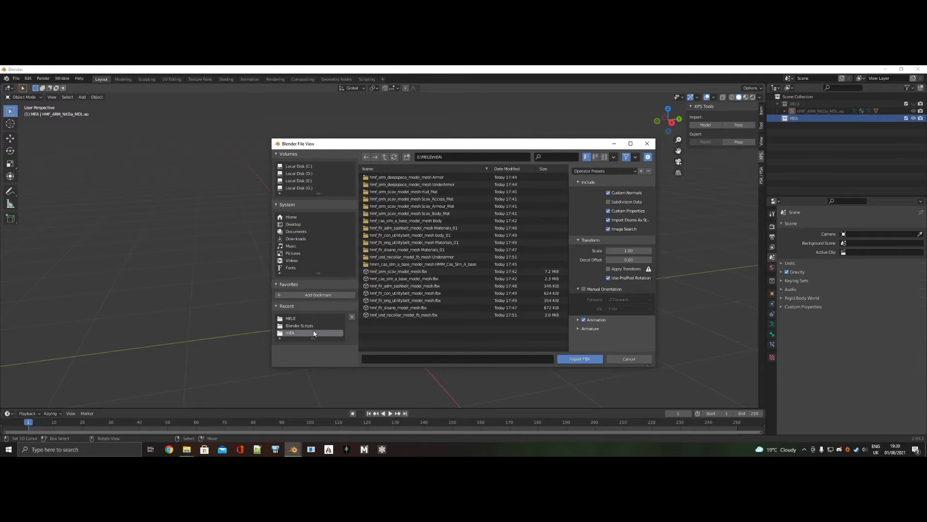
double_click(417, 315)
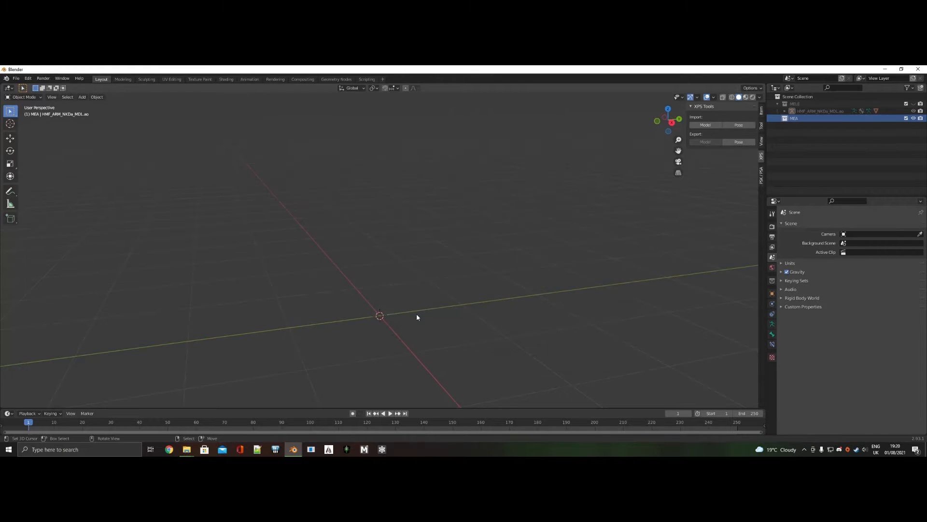
Step: Import hmf_fir_sloane_model_mesh.fbx from the mEA folder into the MEA collection
key(F3)
key(Return)
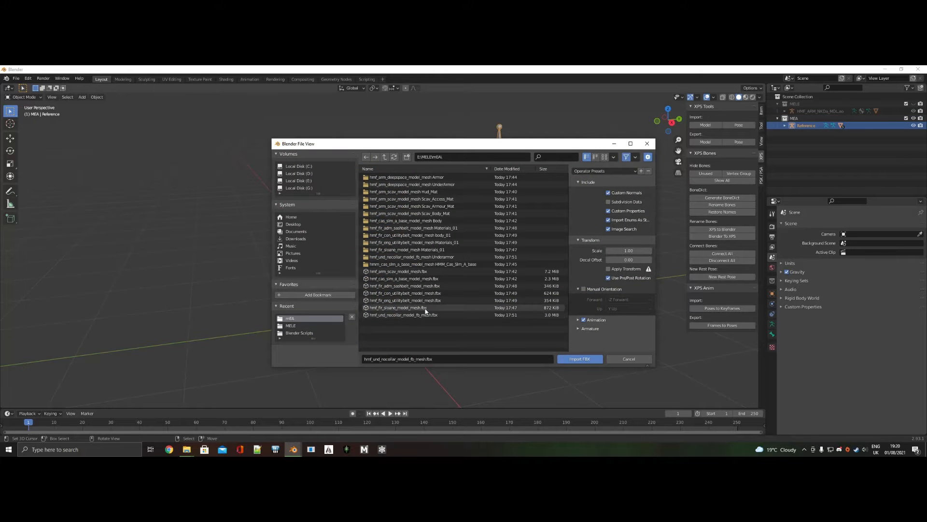
double_click(417, 315)
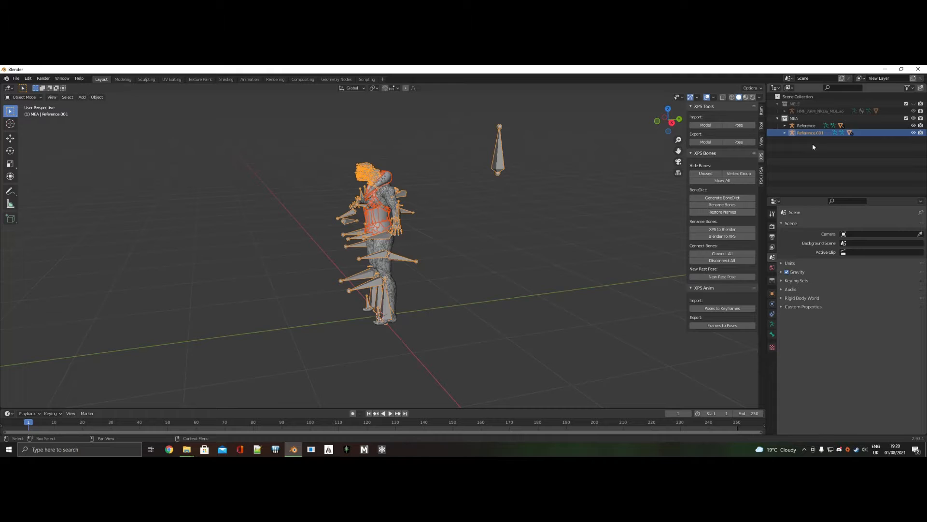
Step: Delete the lod1 to lod4 meshes of hmf_fir_sloane_model_mesh under Reference.001, keeping lod0
click(785, 132)
click(855, 162)
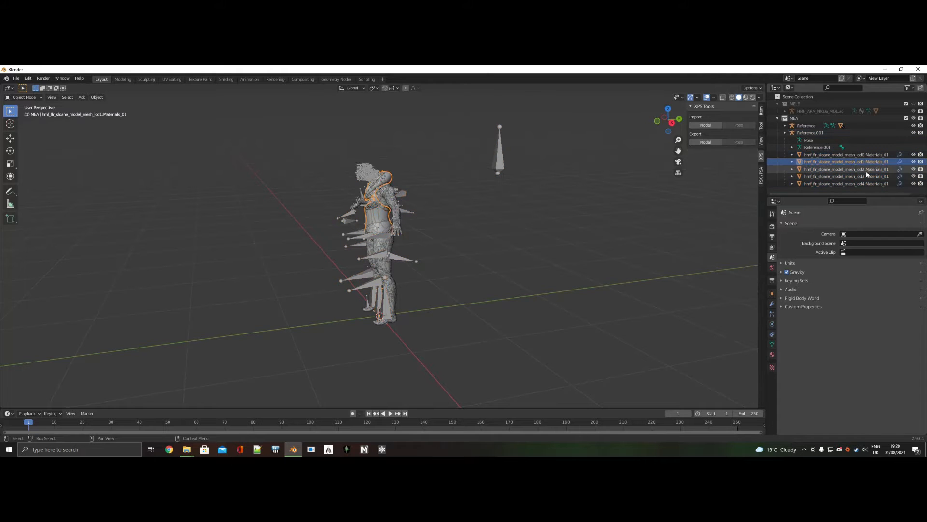
shift+click(872, 184)
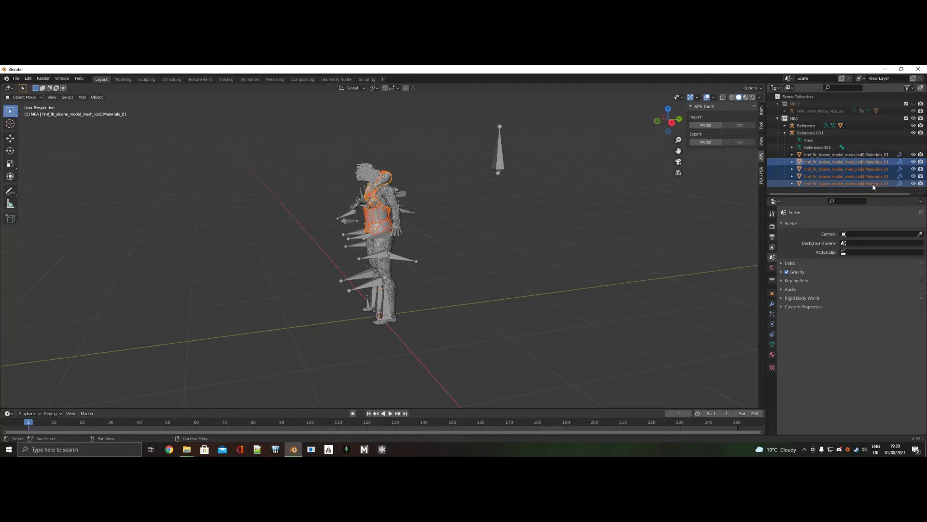
key(Delete)
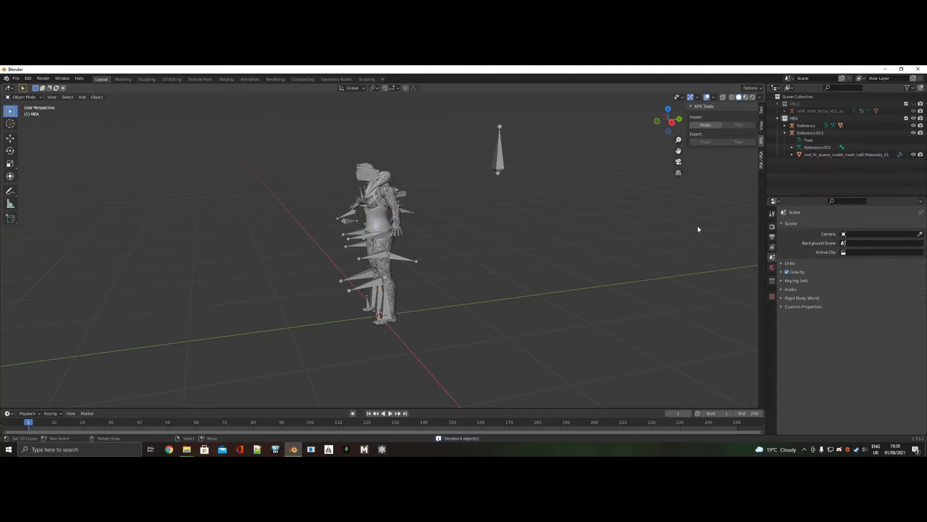
Step: Delete the lod1 to lod4 meshes of hmf_und_nocollar_model_fb_mesh under the Reference armature, keeping lod0
click(785, 125)
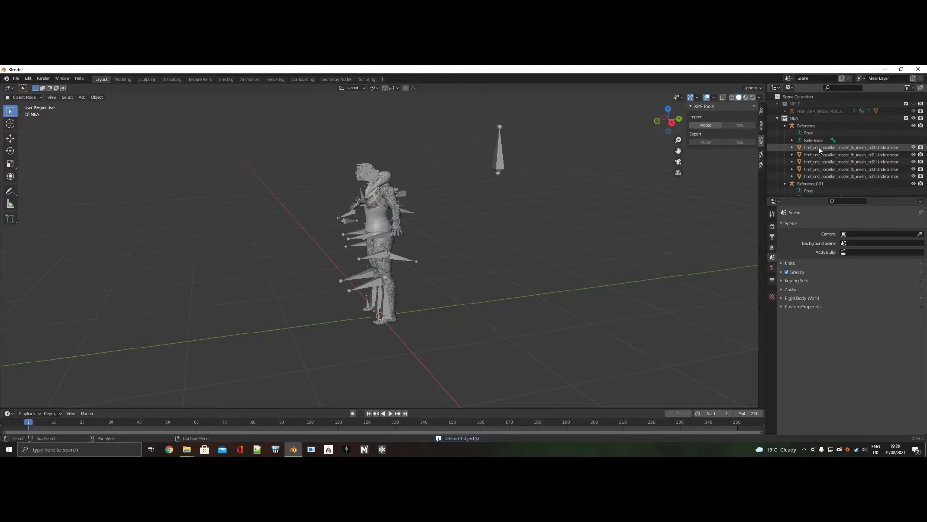
click(828, 155)
shift+click(846, 177)
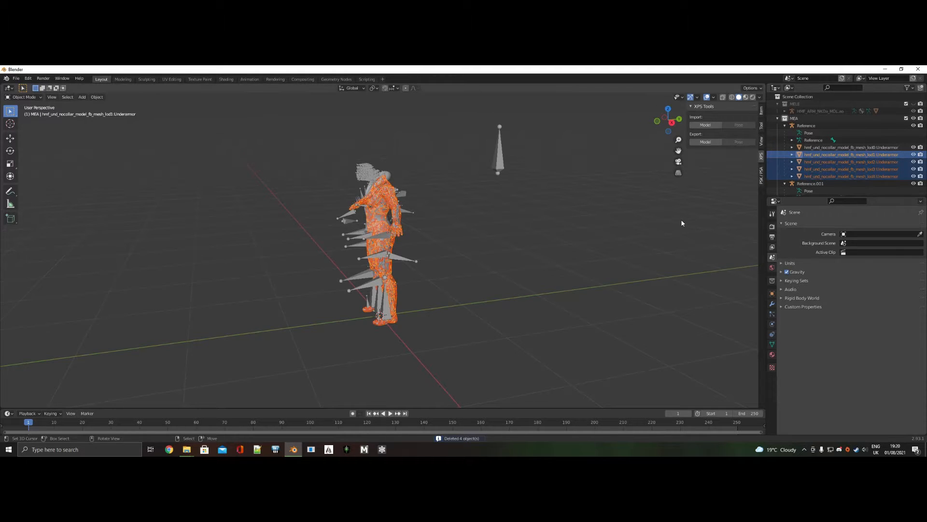
key(Delete)
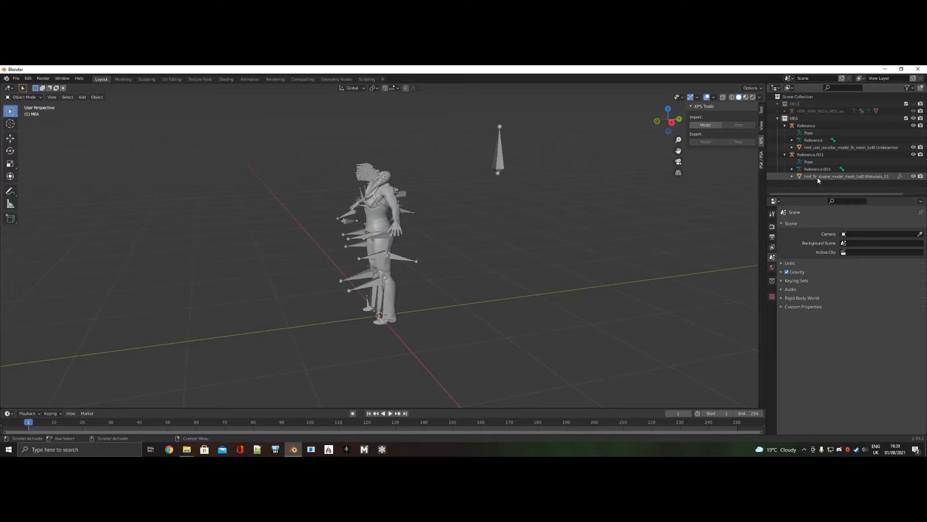
Step: Delete the duplicate Reference.001 armature and rotate the Sloane outfit mesh 90 degrees around the X axis
click(810, 155)
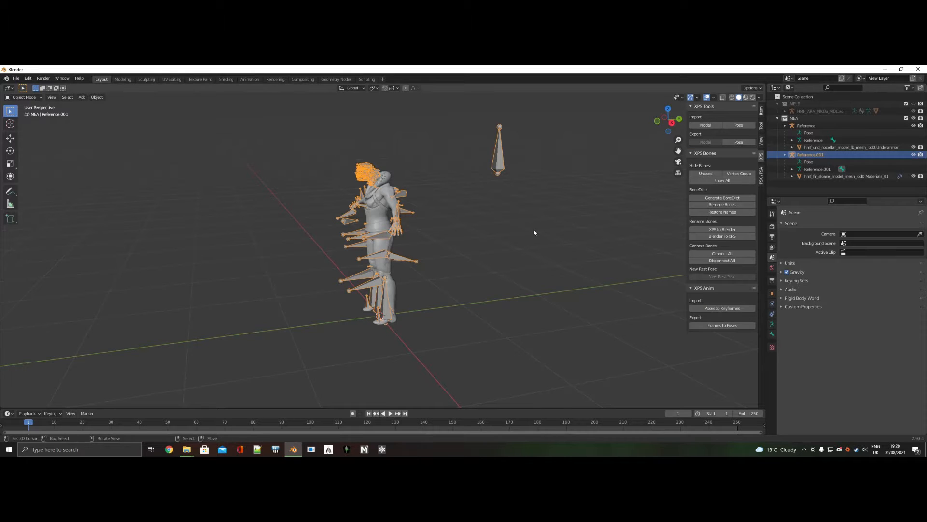
key(Delete)
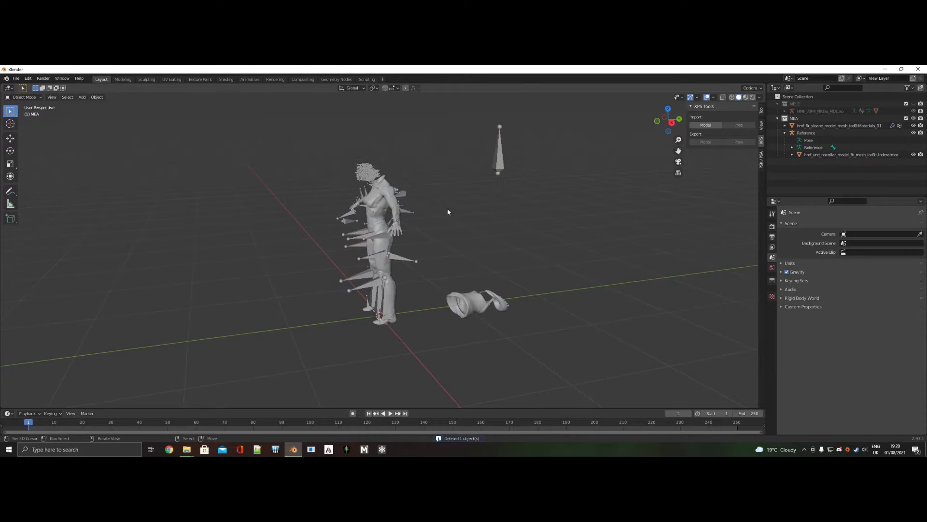
click(482, 308)
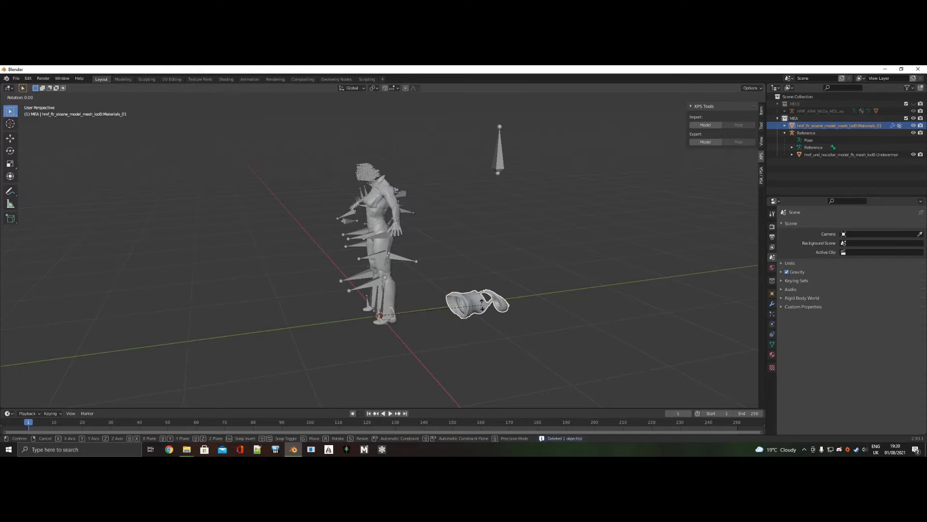
text(rx90)
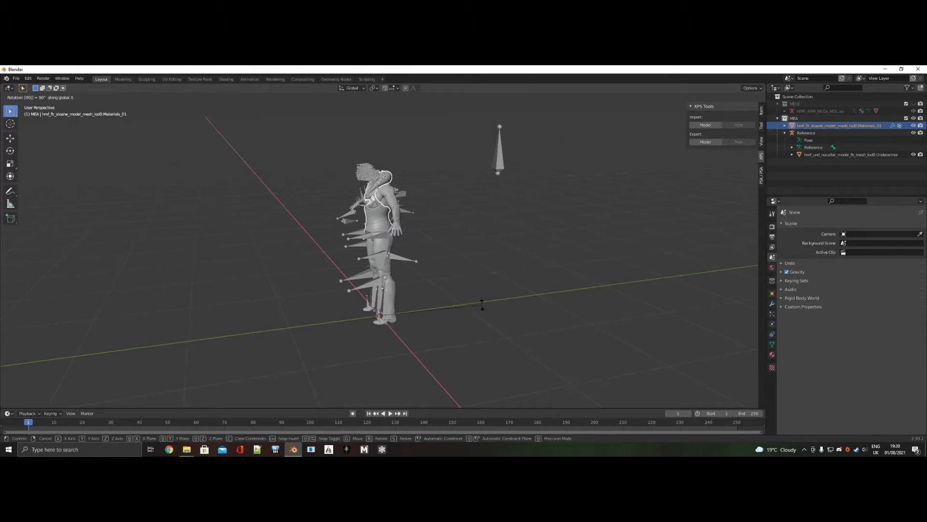
key(Return)
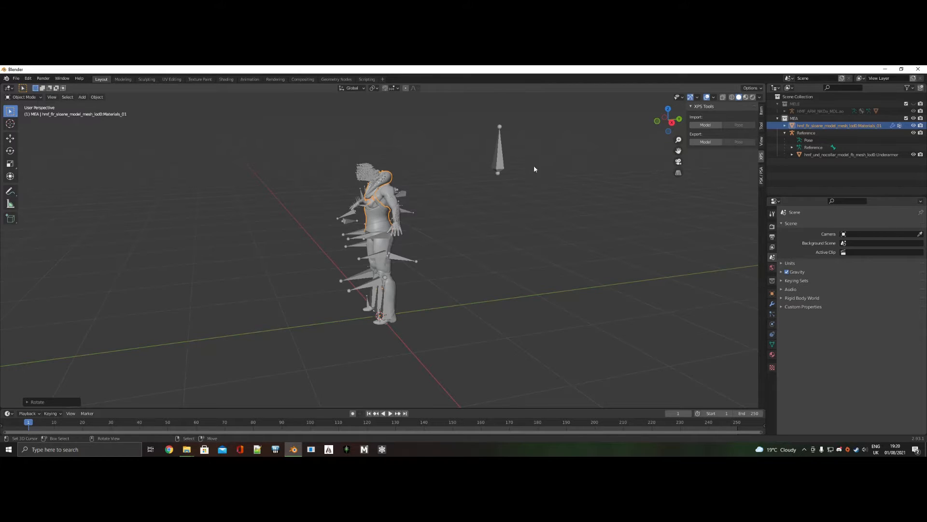
Step: Parent the Sloane outfit mesh to the remaining Reference armature as an object
shift+click(367, 169)
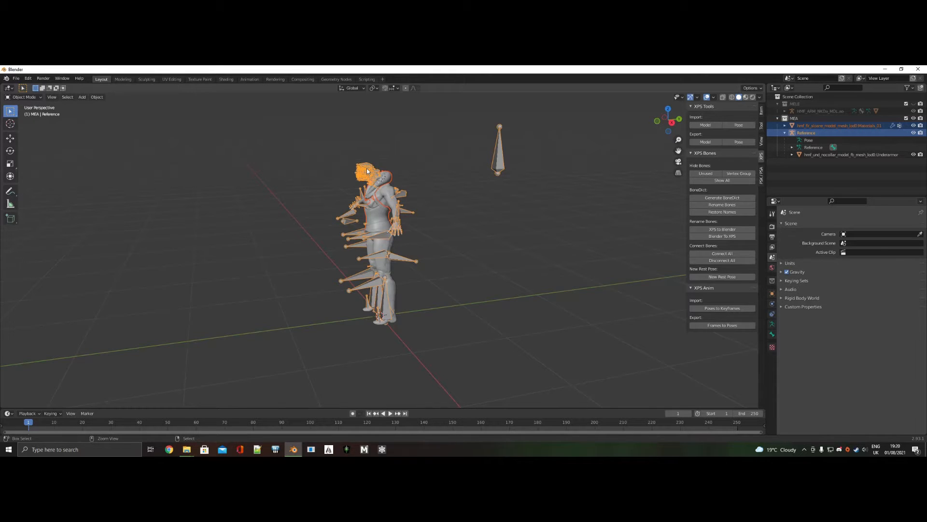
key(ctrl+p)
click(367, 169)
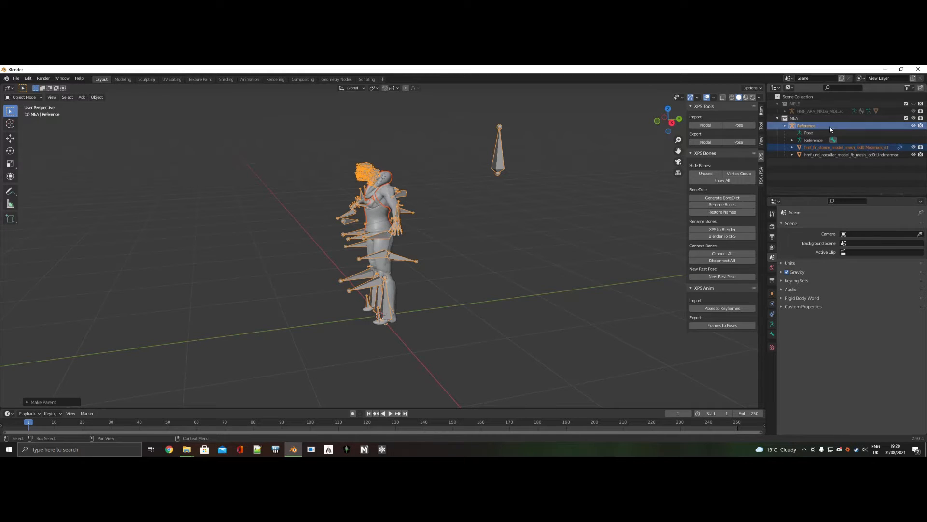
Step: Set the target object of the Sloane outfit mesh's armature modifier to Reference
click(392, 185)
click(772, 304)
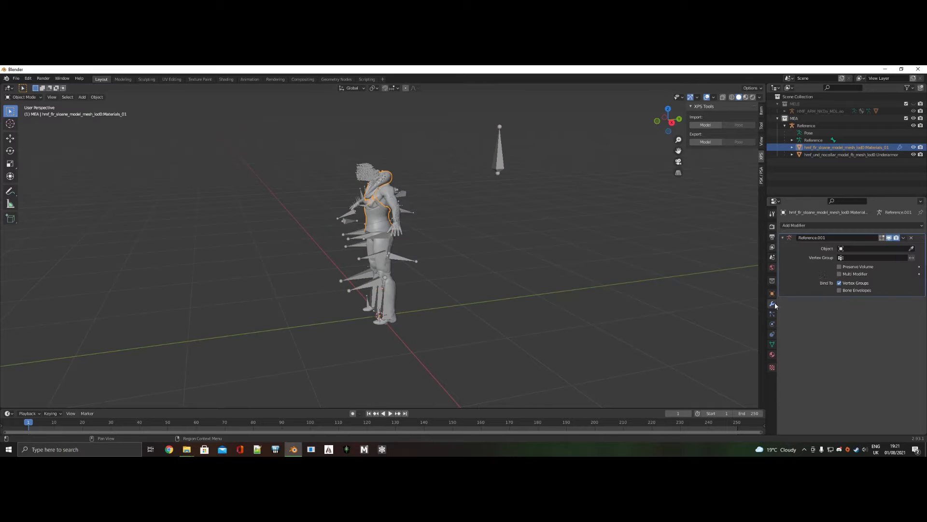
click(843, 248)
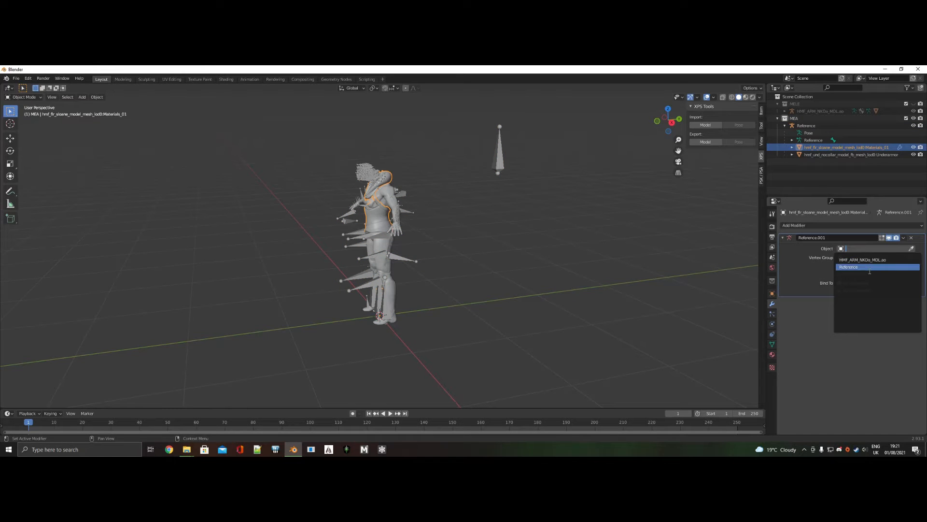
click(869, 269)
middle_drag(463, 230, 447, 213)
scroll(470, 221, up, 5)
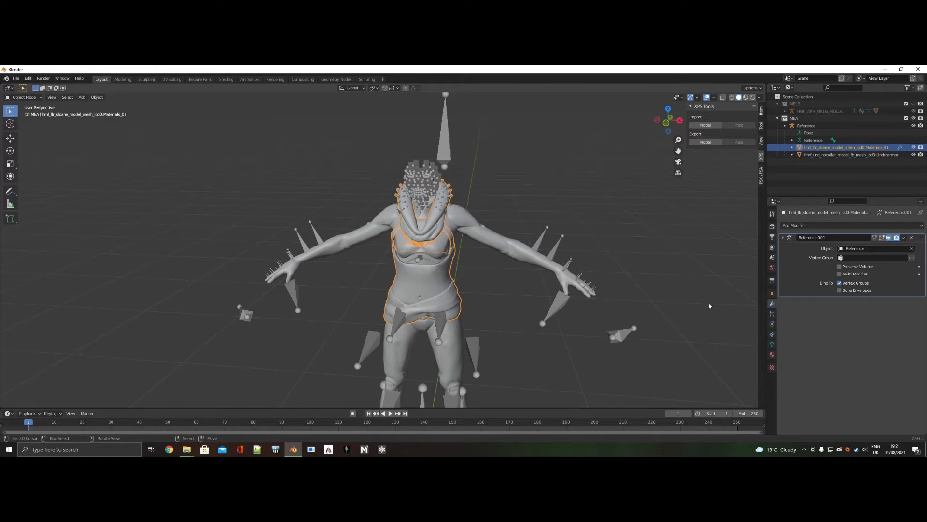
Step: Compare the UV map names of the Sloane outfit mesh and the underarmor mesh
click(772, 344)
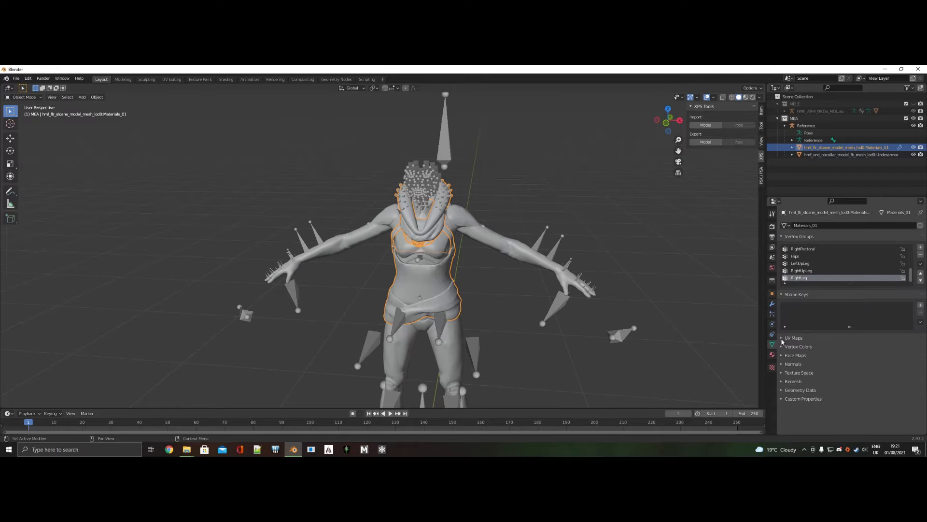
click(783, 338)
click(463, 218)
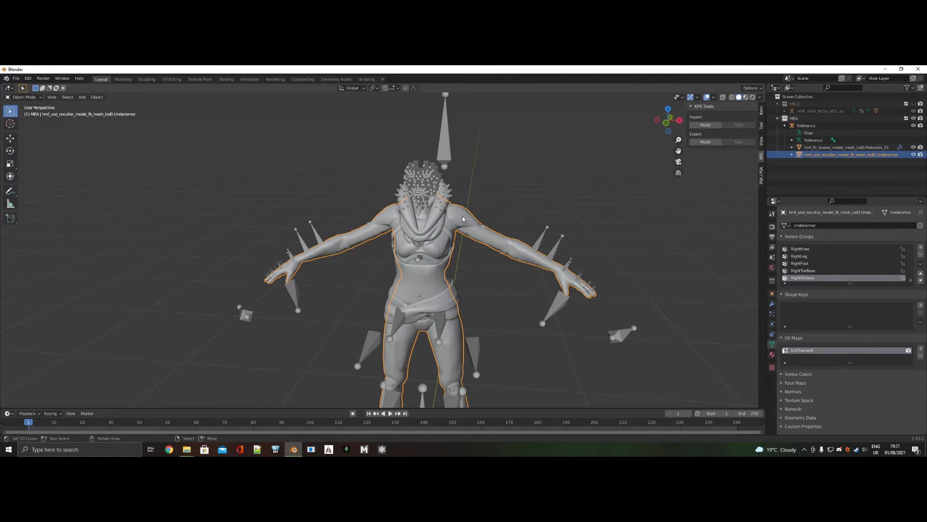
click(435, 204)
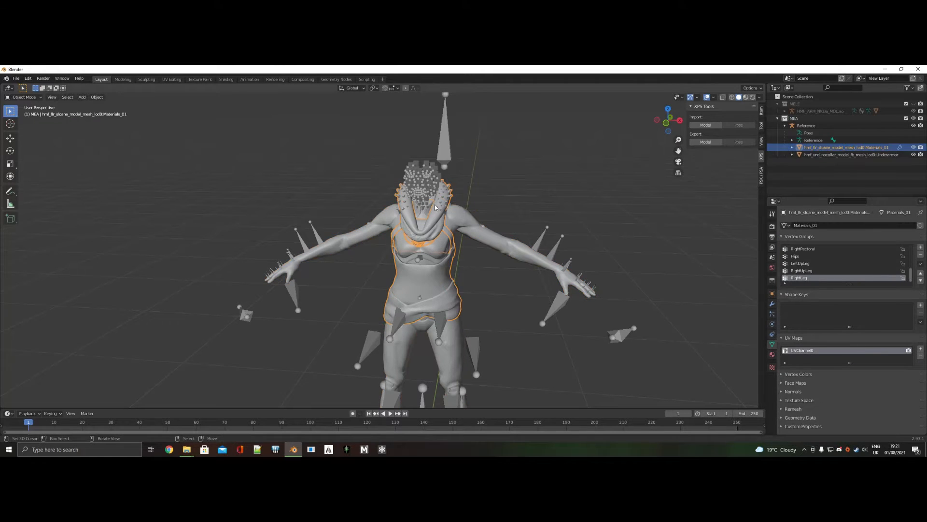
Step: Create a new material on the Sloane outfit mesh and assign it to all of its faces
click(772, 354)
click(850, 256)
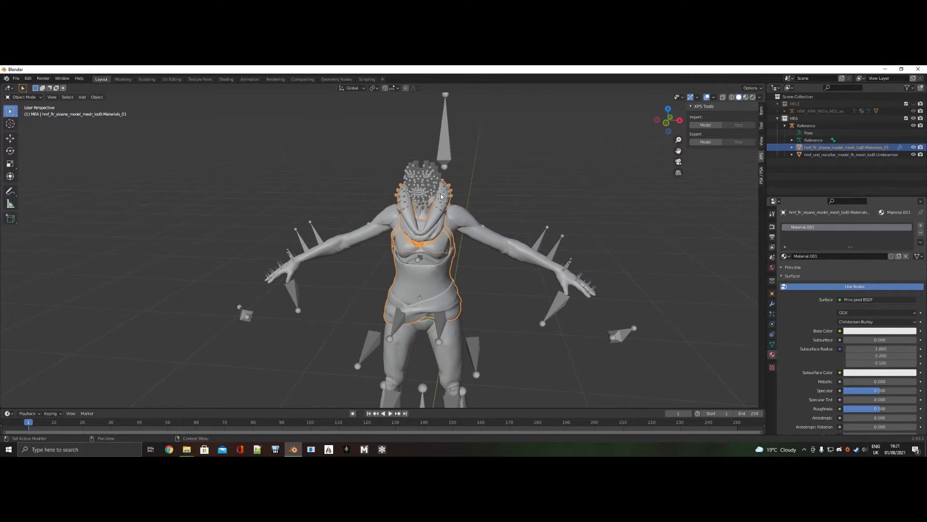
key(Tab)
key(s)
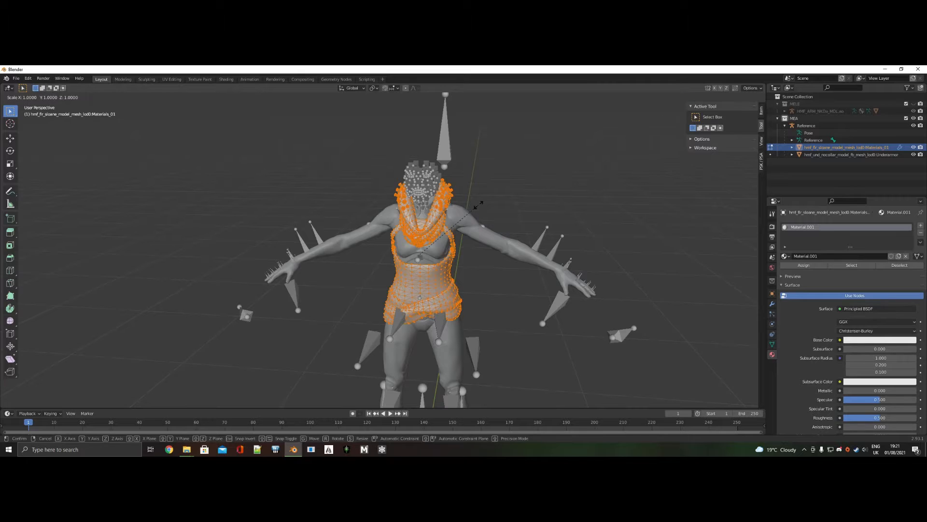
key(Escape)
key(alt+a)
key(a)
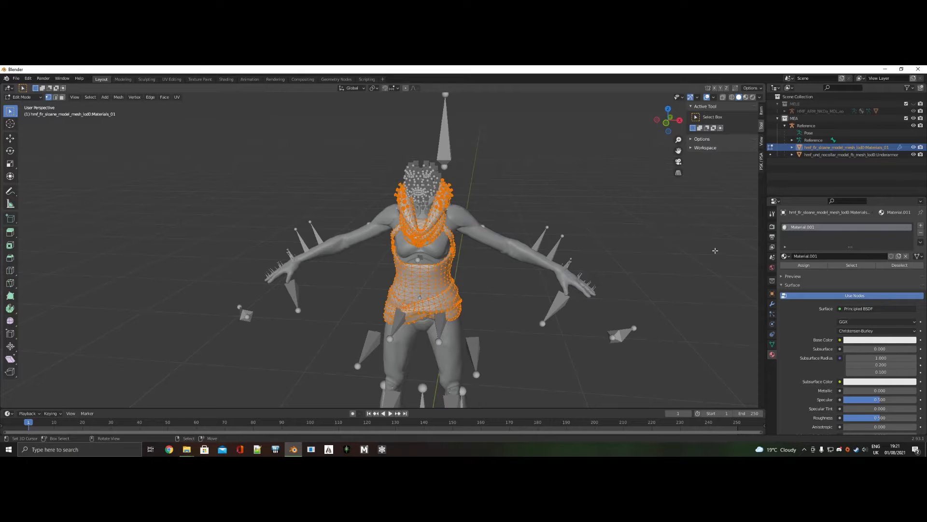
click(798, 267)
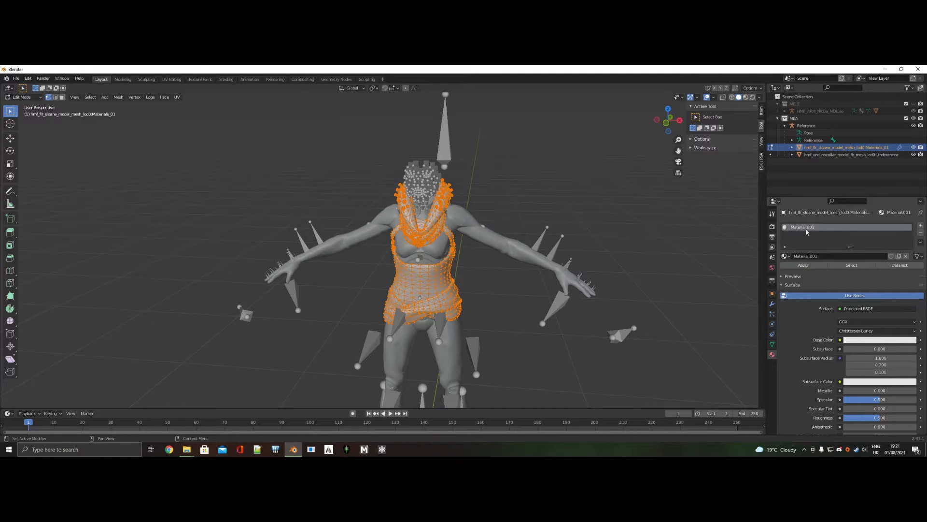
Step: Rename the Sloane outfit mesh's material to SloaneTop and return to Object Mode
double_click(810, 228)
text(SloaneTop)
key(Return)
key(Tab)
Step: Create a new material on the underarmor mesh and name it SloaneUnder
click(458, 224)
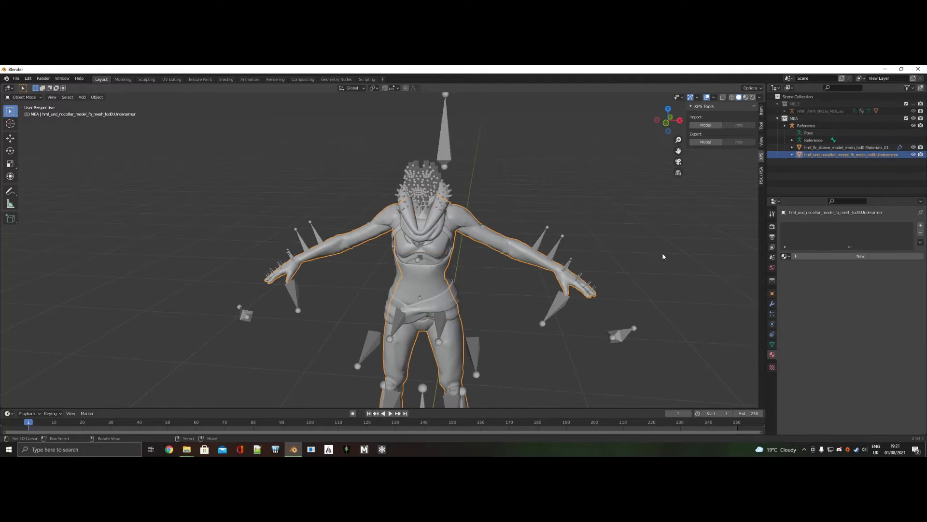
click(799, 256)
double_click(821, 257)
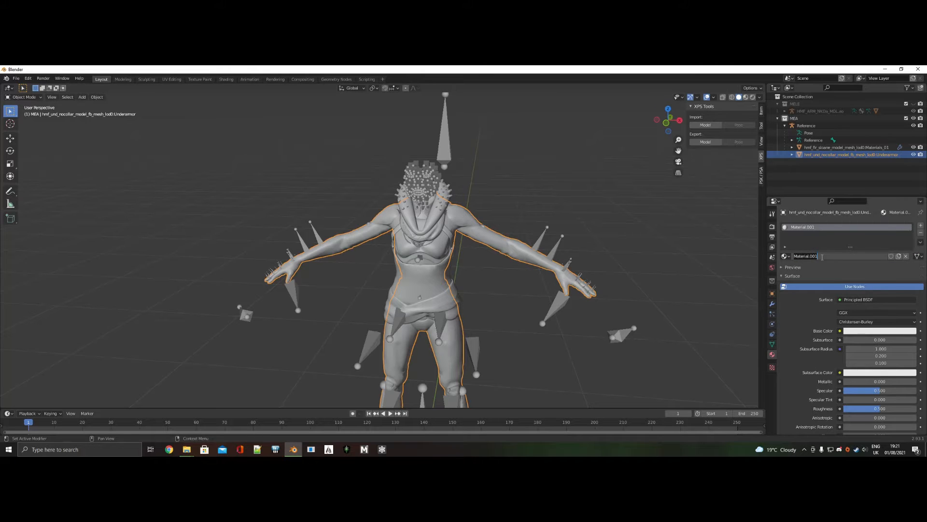
text(SloaneUnder)
key(Return)
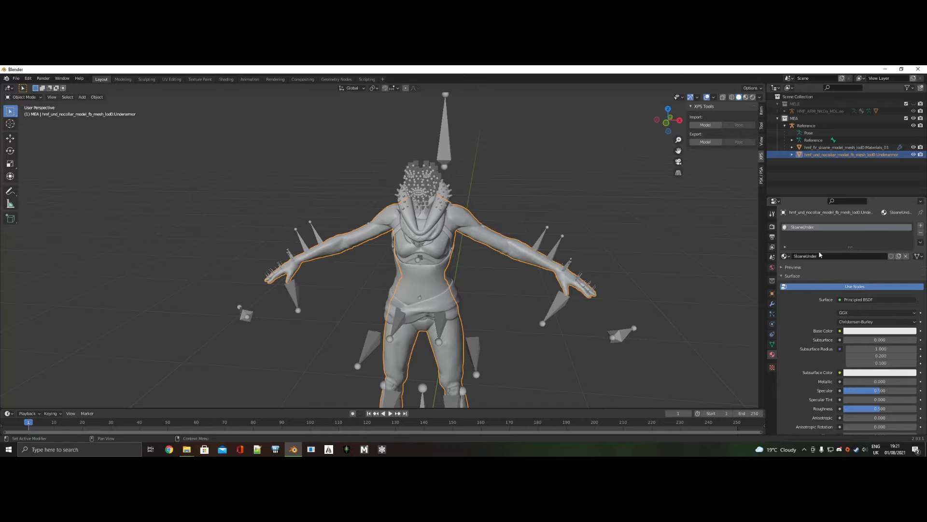
Step: Assign the SloaneUnder material to all faces of the underarmor mesh and check the assignment
key(Tab)
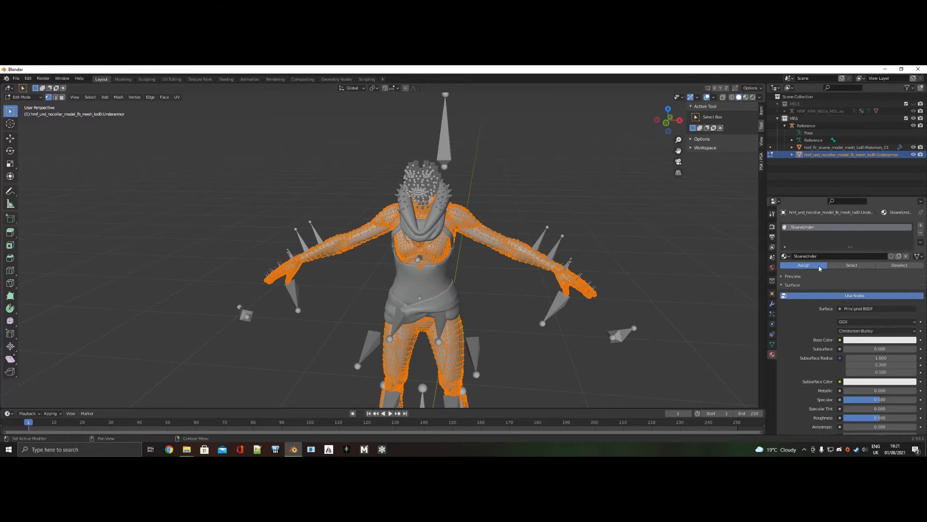
click(804, 265)
click(733, 263)
click(852, 265)
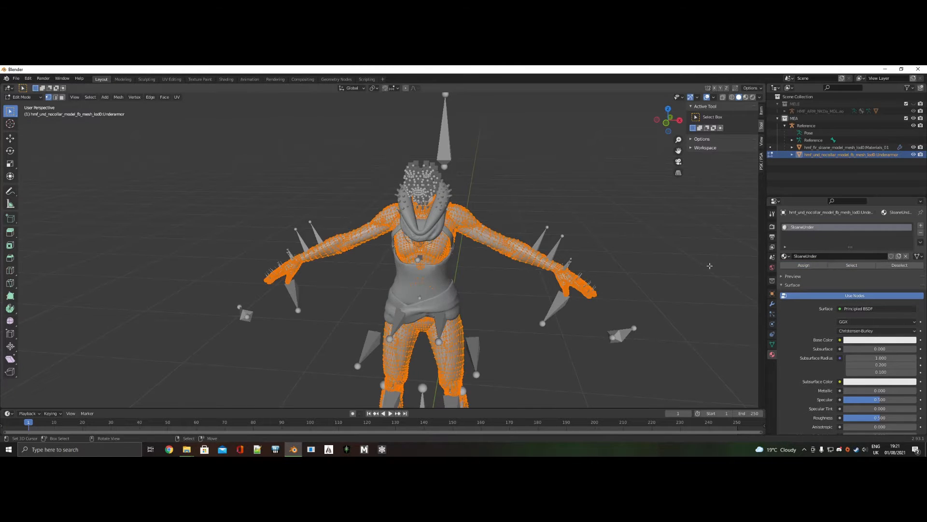
key(Tab)
Step: Check which faces of the Sloane outfit mesh use the SloaneTop material
click(434, 216)
key(Tab)
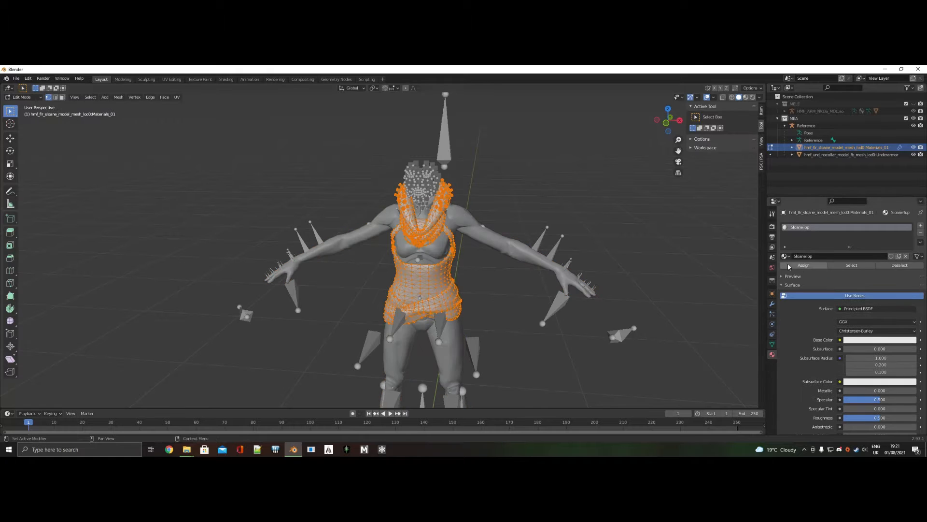
key(alt+a)
click(860, 270)
key(Tab)
Step: Check the underarmor mesh's UV map name and join it into the Sloane outfit mesh
click(500, 238)
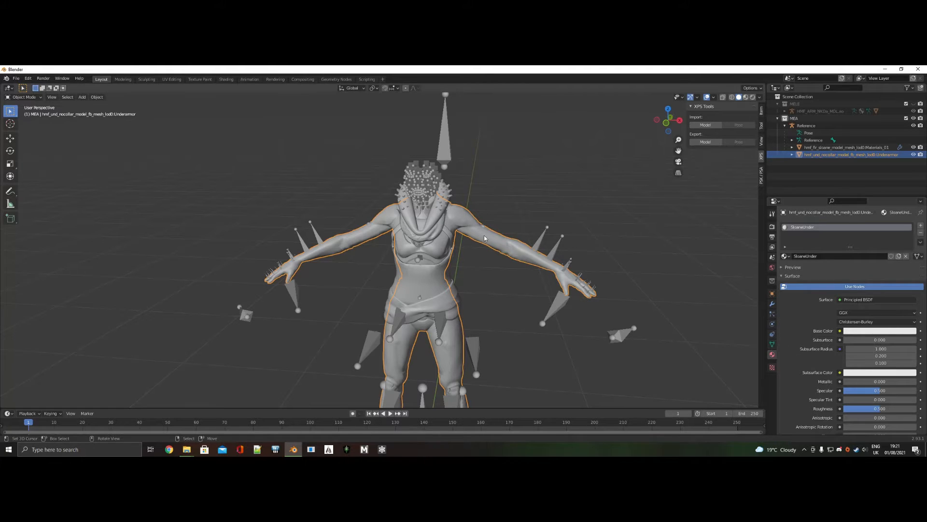
click(771, 344)
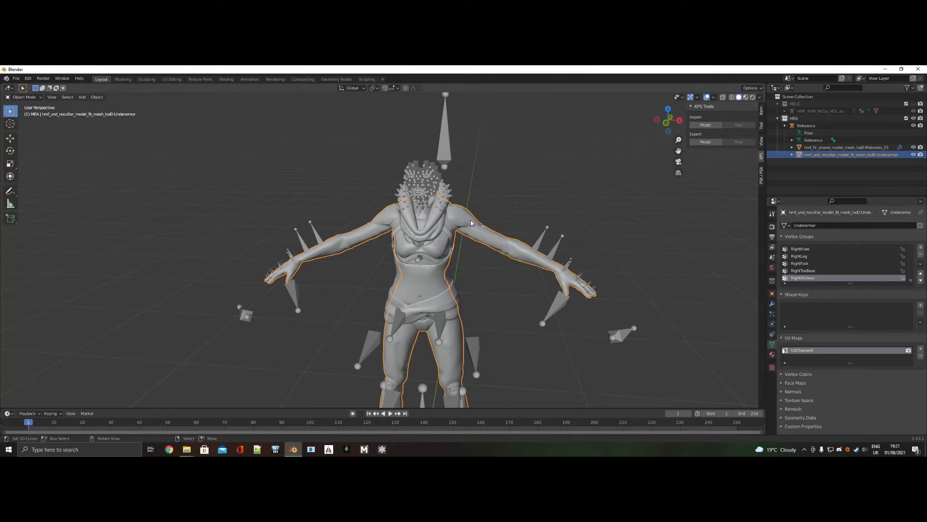
shift+click(447, 191)
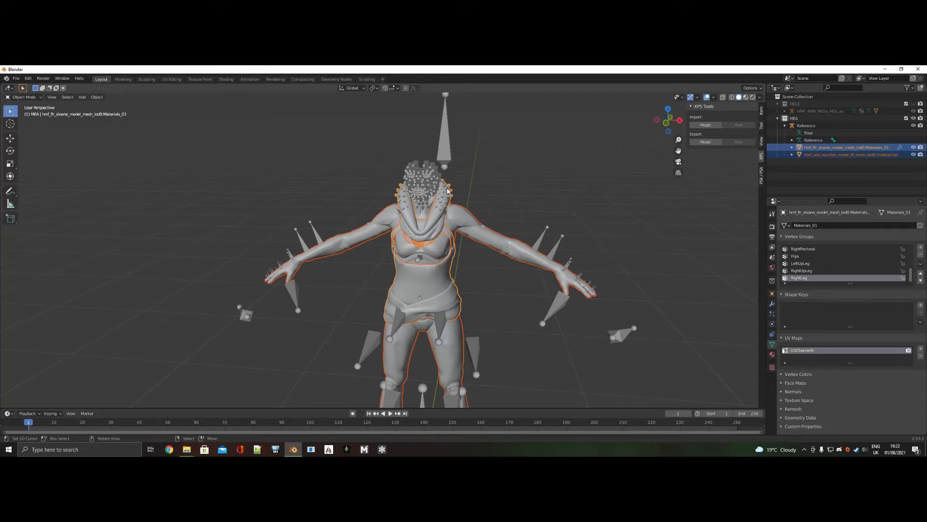
key(ctrl+j)
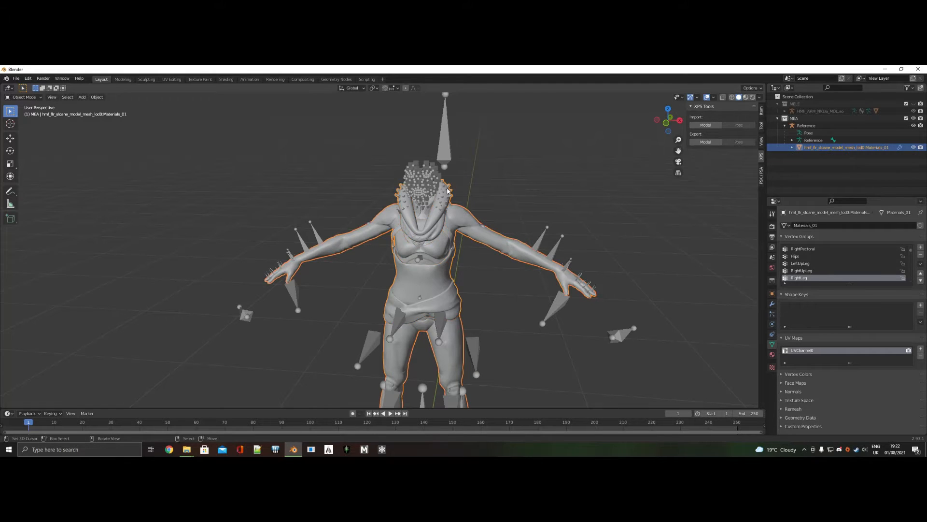
Step: Select the Sloane armature and show the MELE body again alongside the outfit for alignment
mouse_move(449, 260)
middle_down()
mouse_move(592, 254)
mouse_move(502, 248)
mouse_move(447, 258)
middle_up()
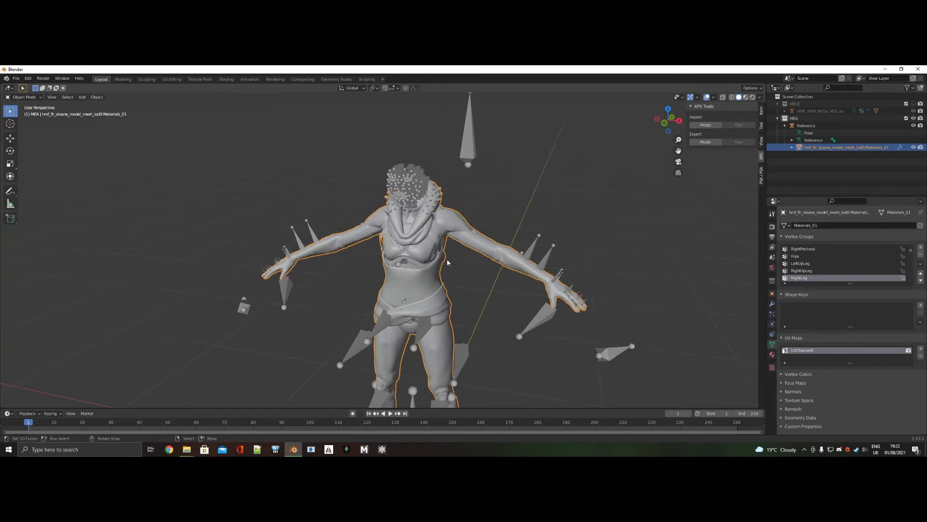
click(416, 162)
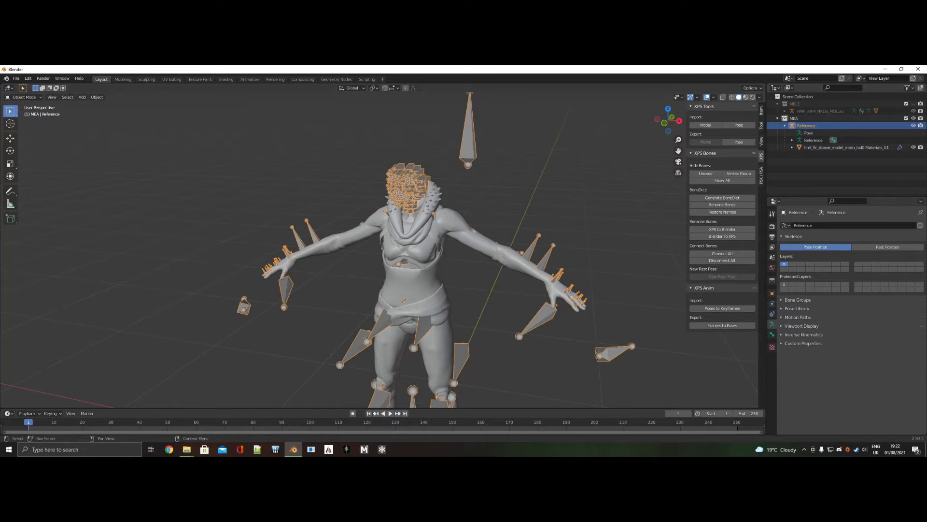
click(907, 104)
middle_drag(394, 248, 438, 233)
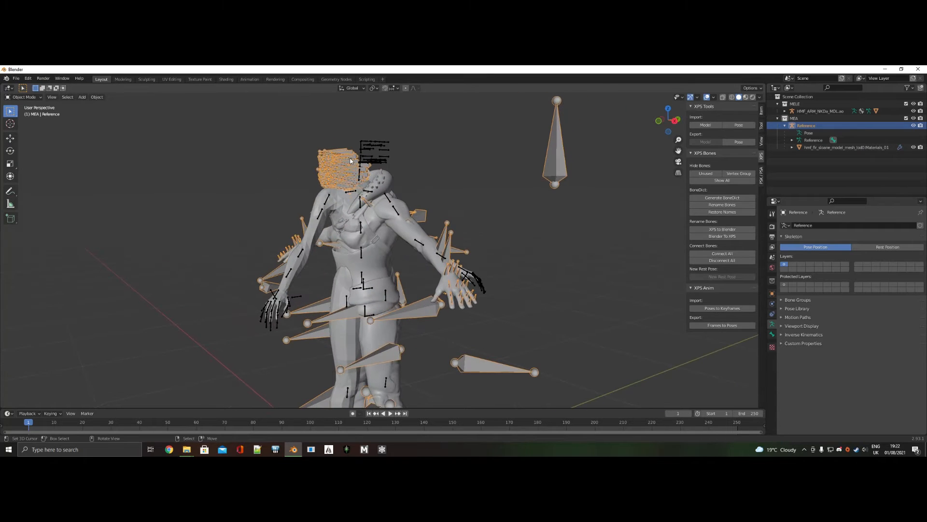
Step: In Pose Mode, rotate all bones of the Sloane armature about the global Z axis to face the same way as the MELE body
click(23, 97)
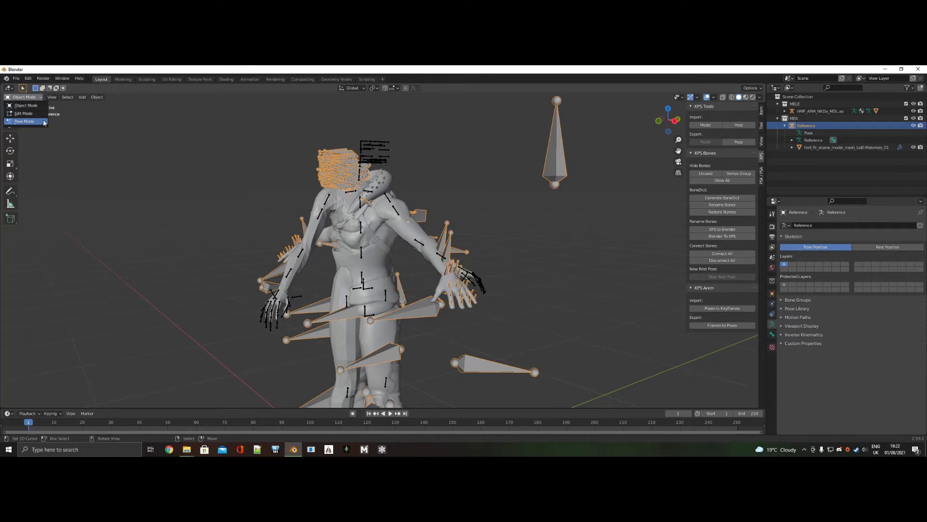
click(21, 123)
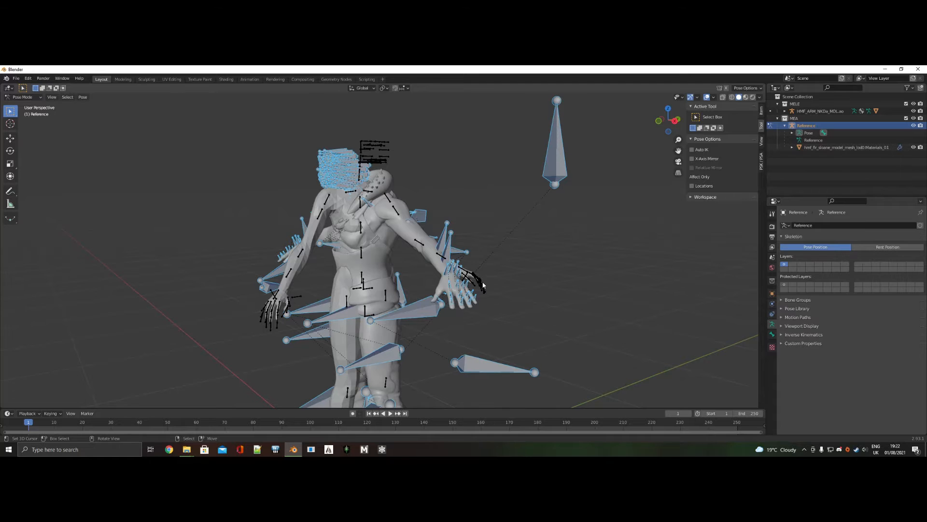
key(r)
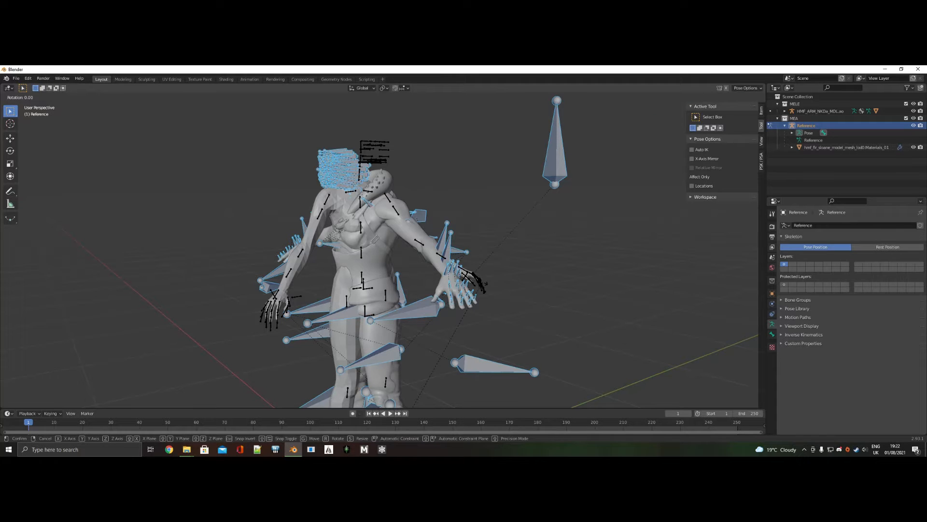
key(z)
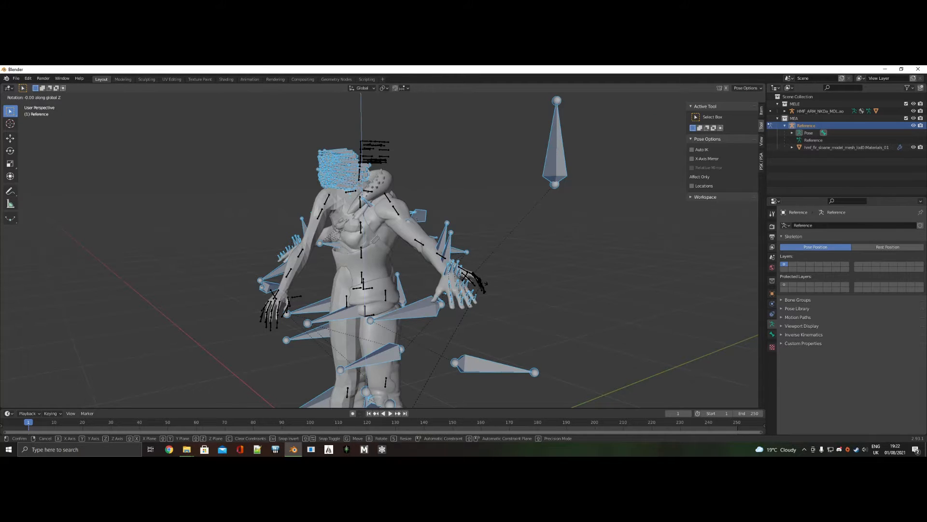
click(483, 285)
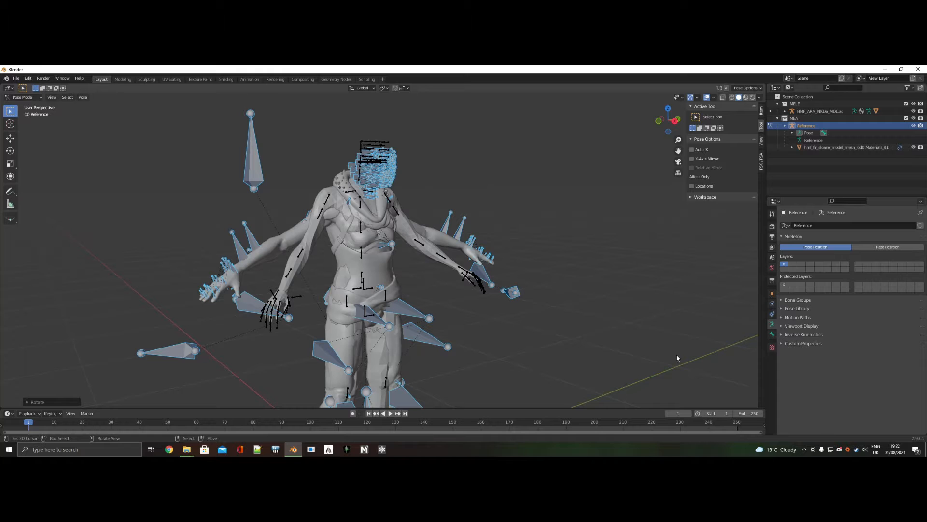
Step: Scale all bones of the Sloane armature up to about 1.04 to match the MELE body's size
middle_drag(677, 358, 584, 274)
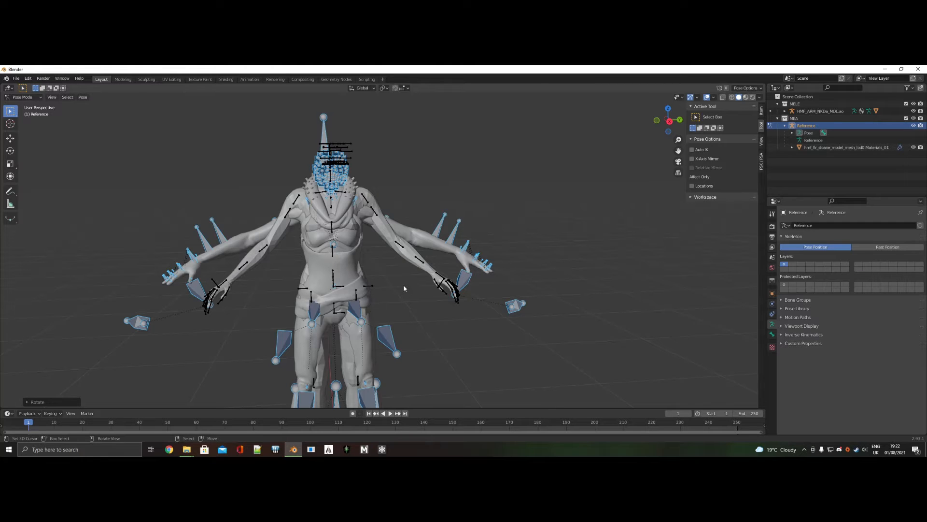
key(s)
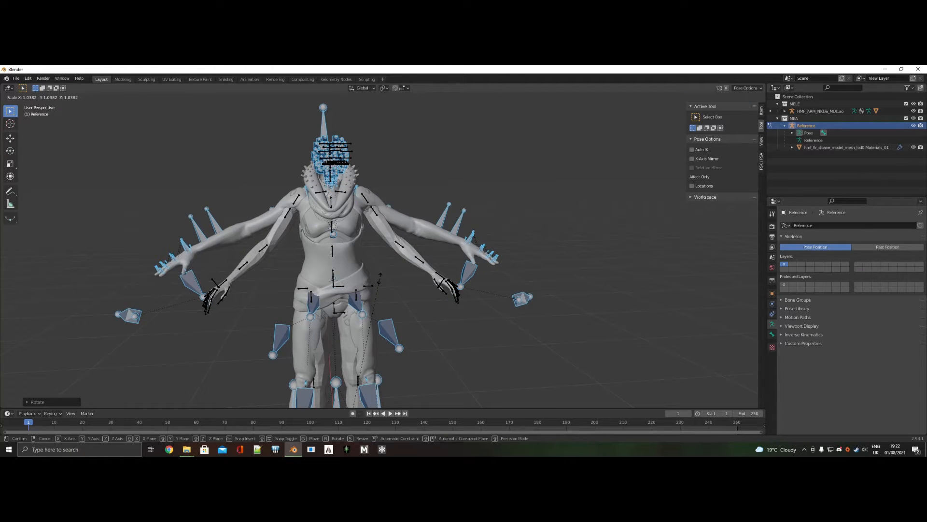
click(380, 278)
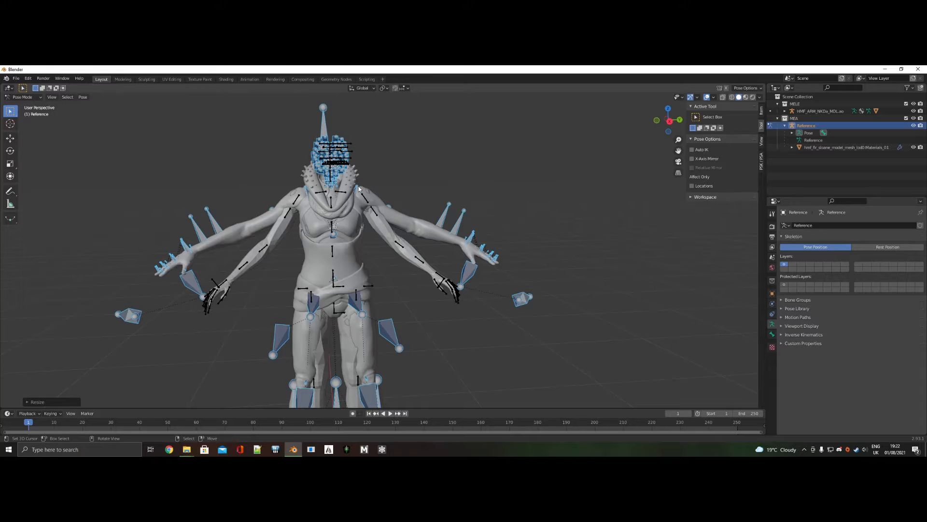
Step: Display the Sloane armature's bones in front of the mesh and enable X-Axis Mirror for posing the LeftArm bone
click(784, 326)
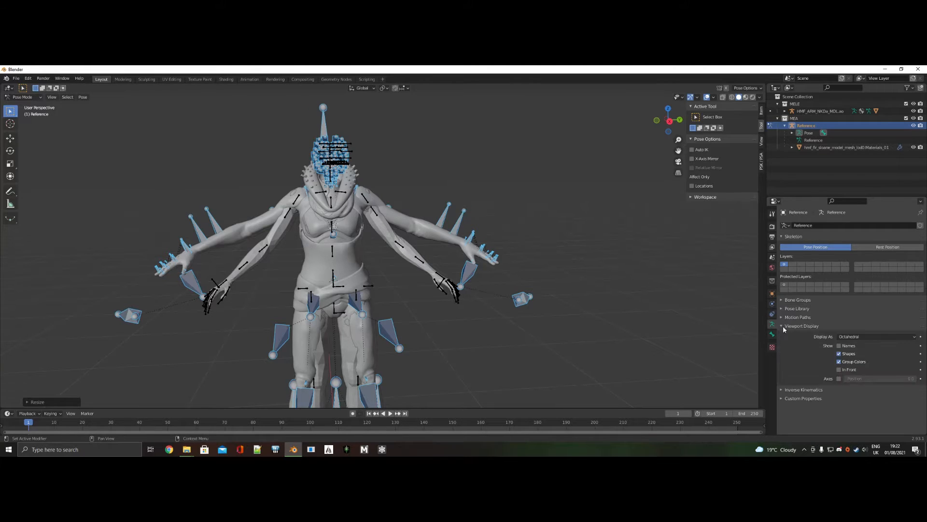
click(839, 370)
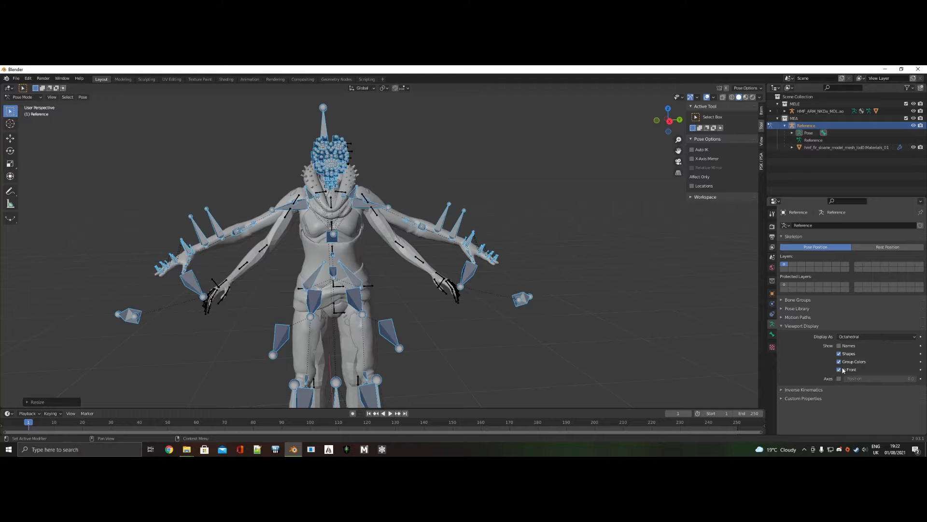
click(356, 193)
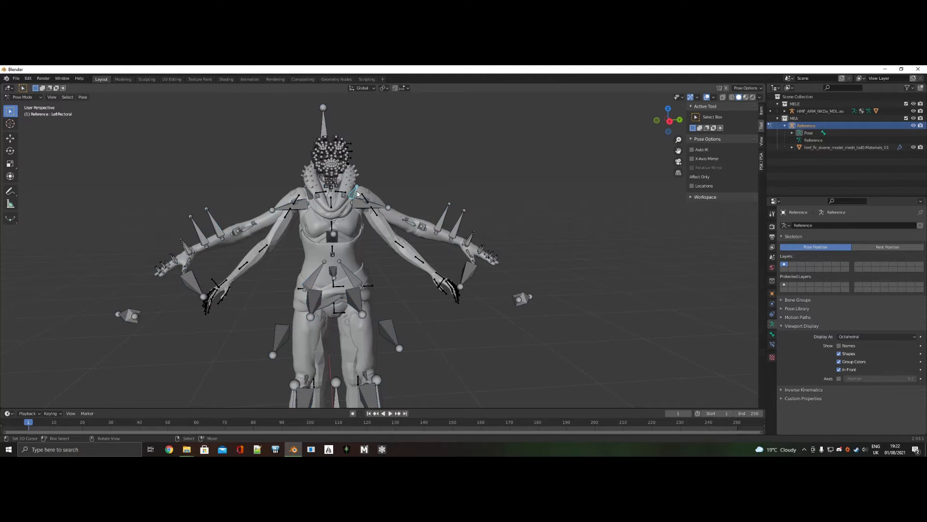
click(370, 201)
click(369, 202)
middle_drag(369, 202, 479, 268)
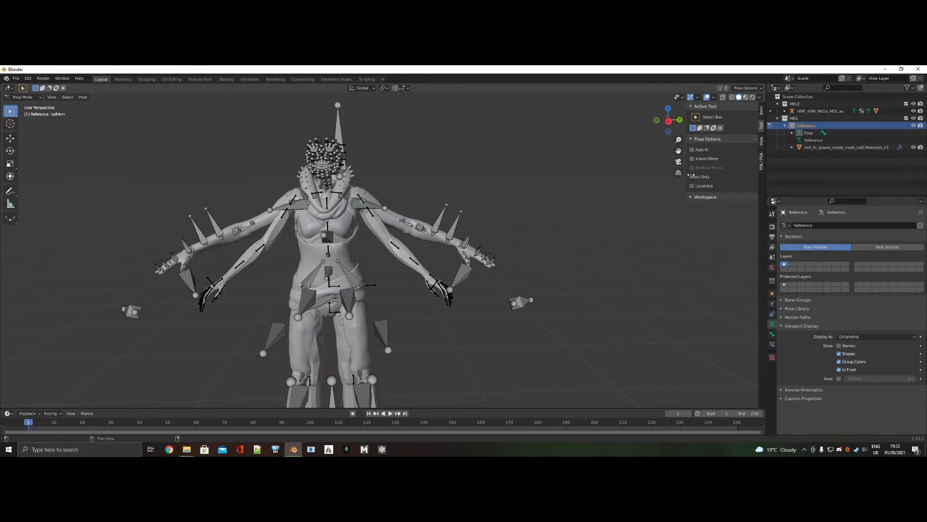
click(692, 159)
Step: Try rotating the mirrored LeftArm bone about the global X axis and about the global Y axis
middle_drag(458, 247, 485, 239)
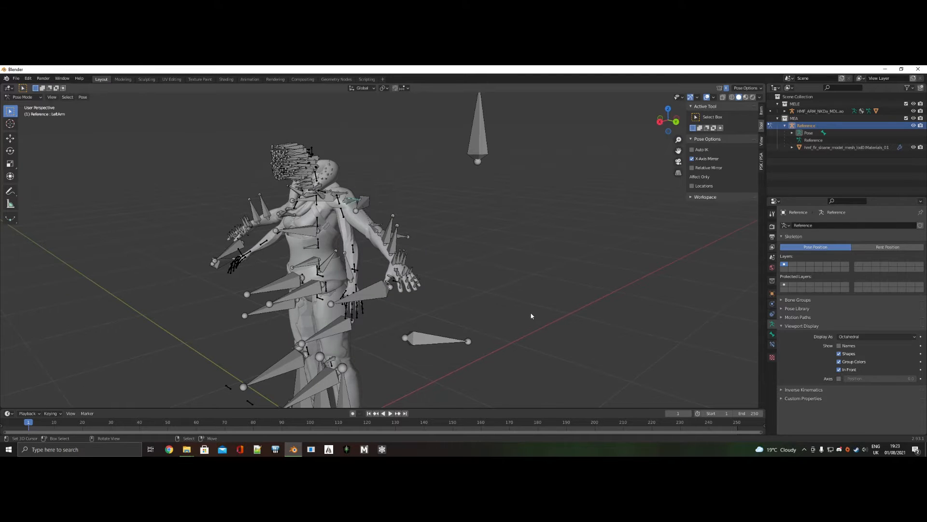
key(r)
key(x)
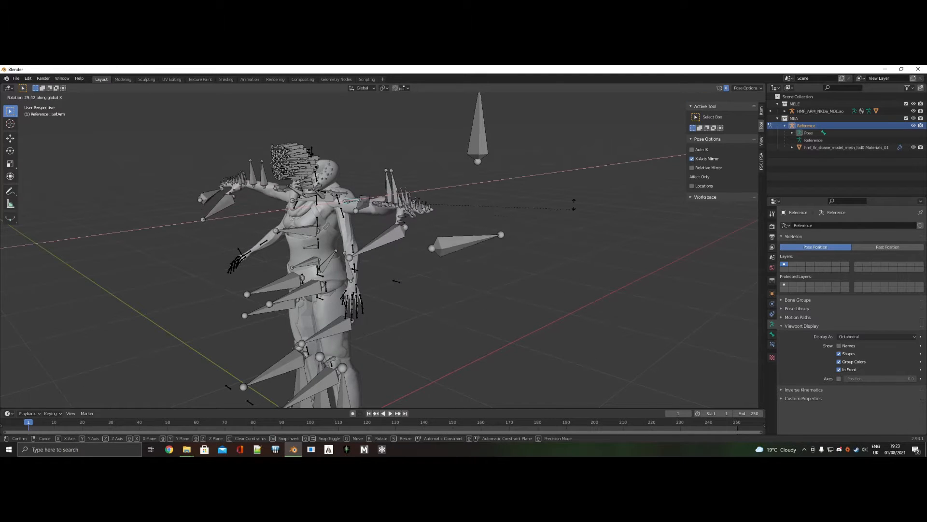
click(515, 163)
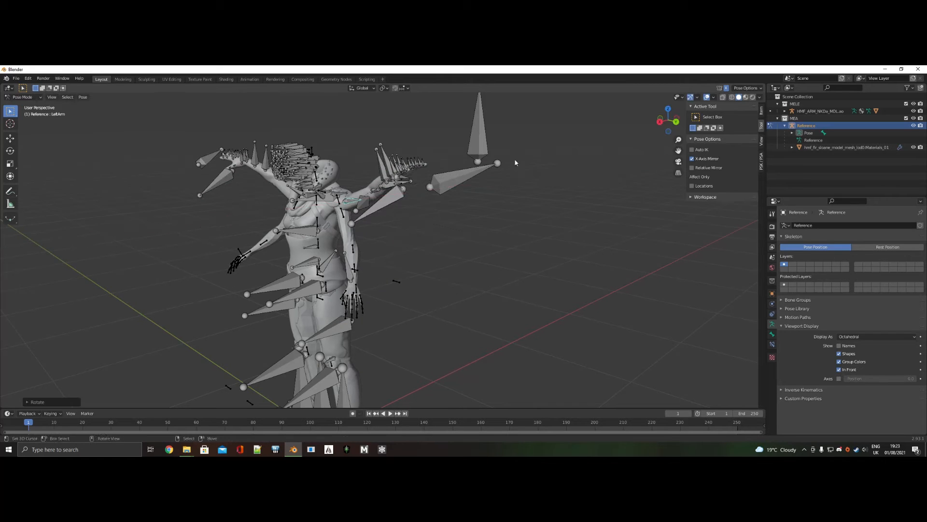
key(ctrl+z)
key(r)
key(y)
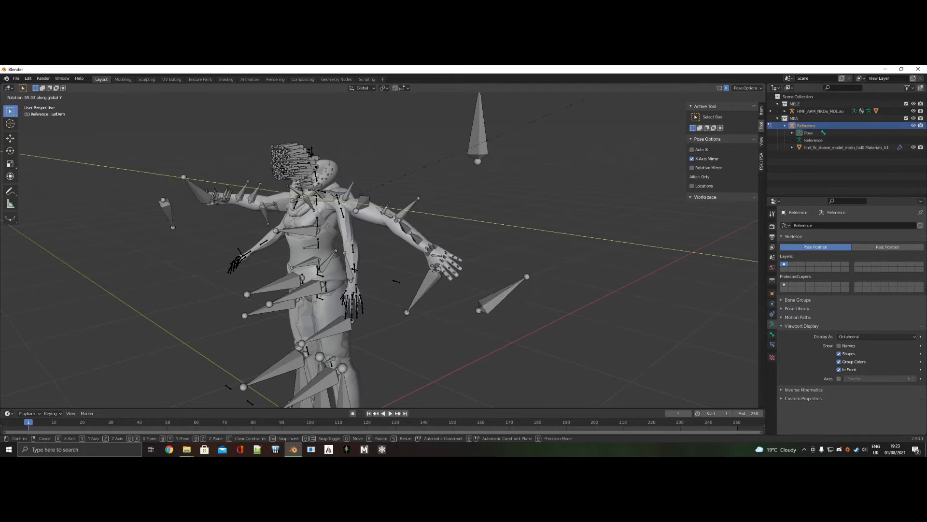
key(Escape)
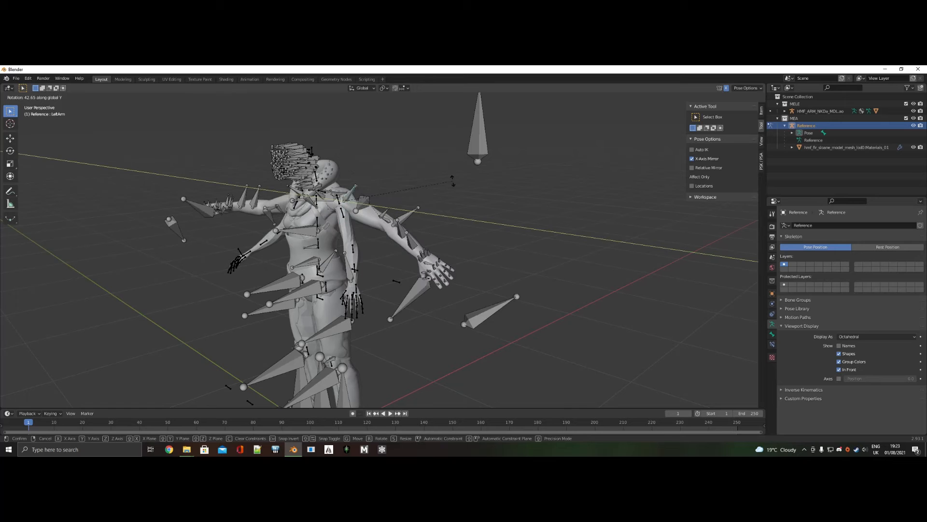
Step: Rotate the mirrored LeftArm bone about -24° around the global X axis to lower both arms onto the MELE body's arms
middle_drag(412, 262, 508, 278)
scroll(512, 275, up, 6)
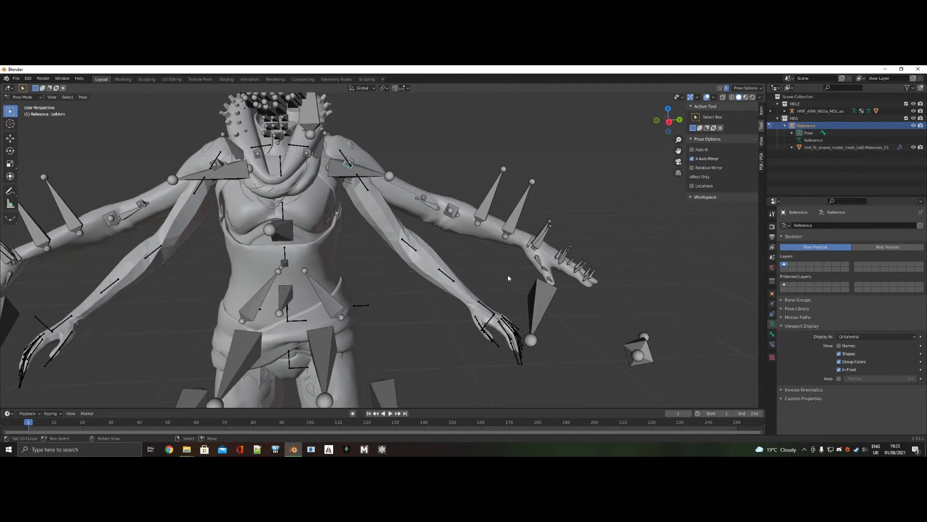
key(r)
key(x)
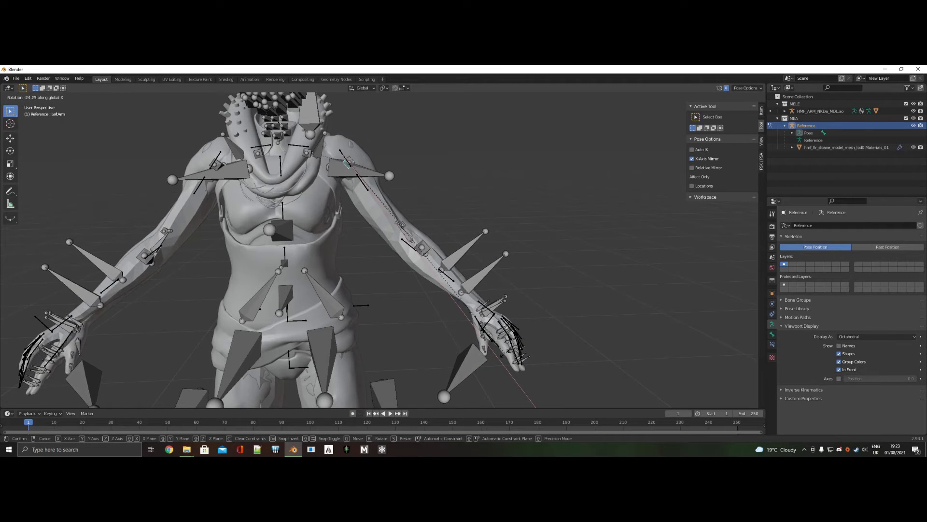
click(502, 355)
Step: Disable X-Axis Mirror and rotate only the LeftArm bone about the global Y axis, swinging it forward to the MELE arm
click(692, 159)
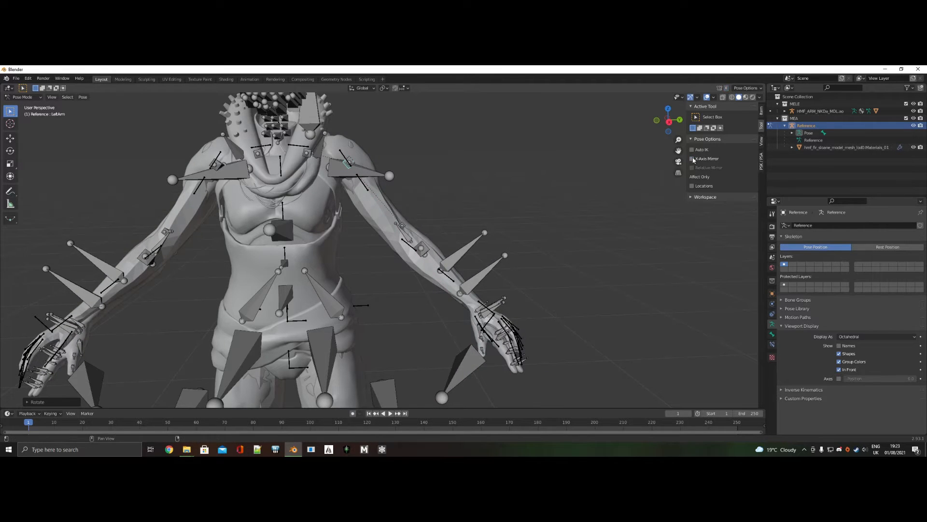
middle_drag(630, 241, 556, 243)
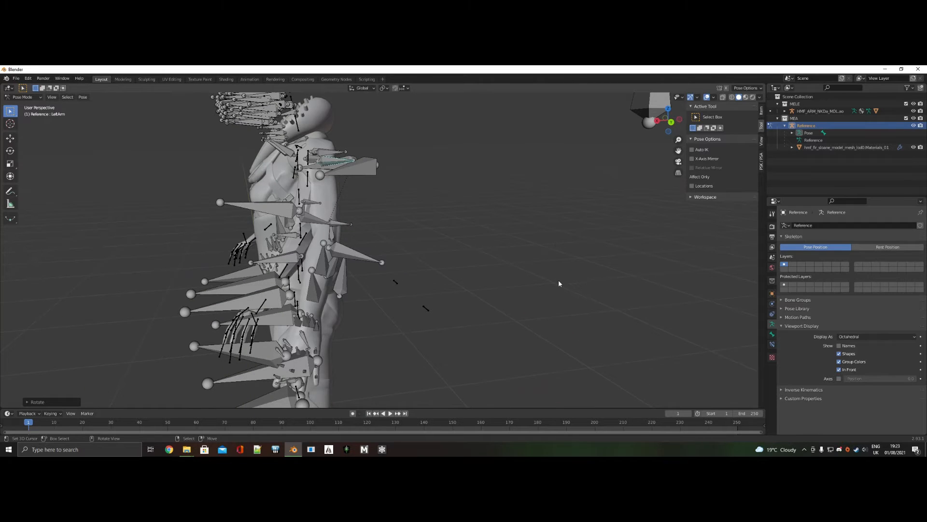
key(r)
key(y)
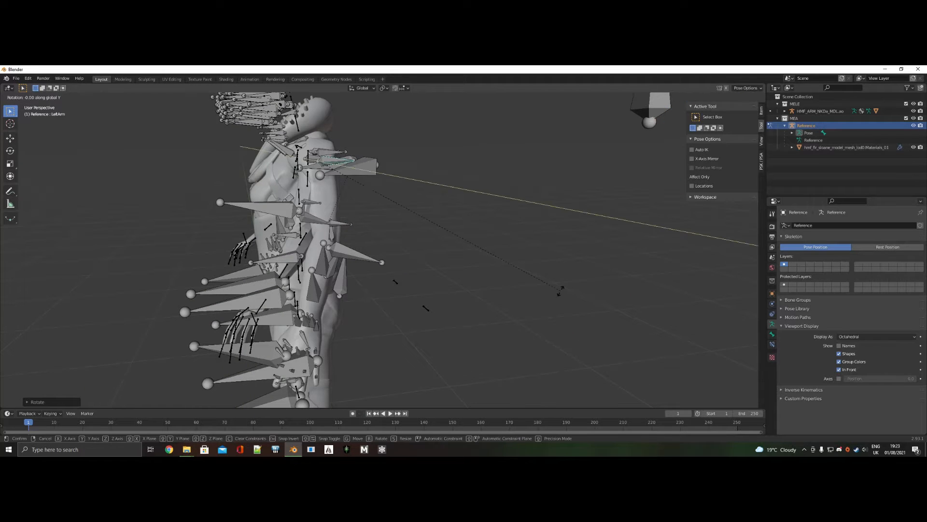
click(451, 297)
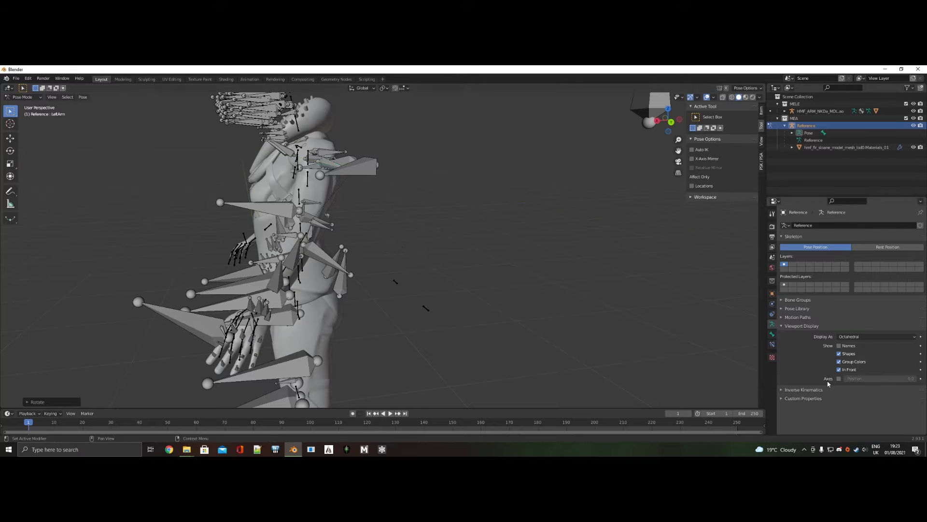
Step: Turn off the in-front bone display and, in Object Mode, hide the MELE armature and reselect the Sloane armature
click(840, 369)
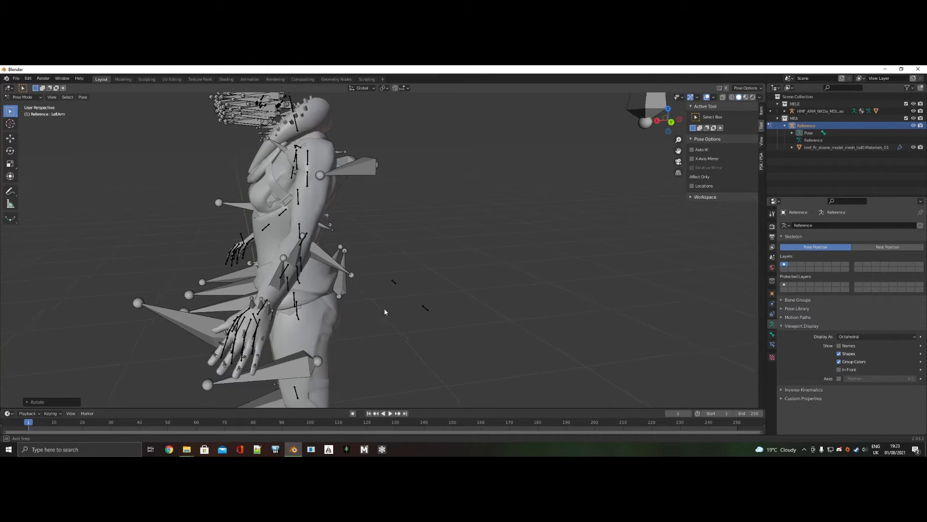
middle_drag(385, 313, 467, 311)
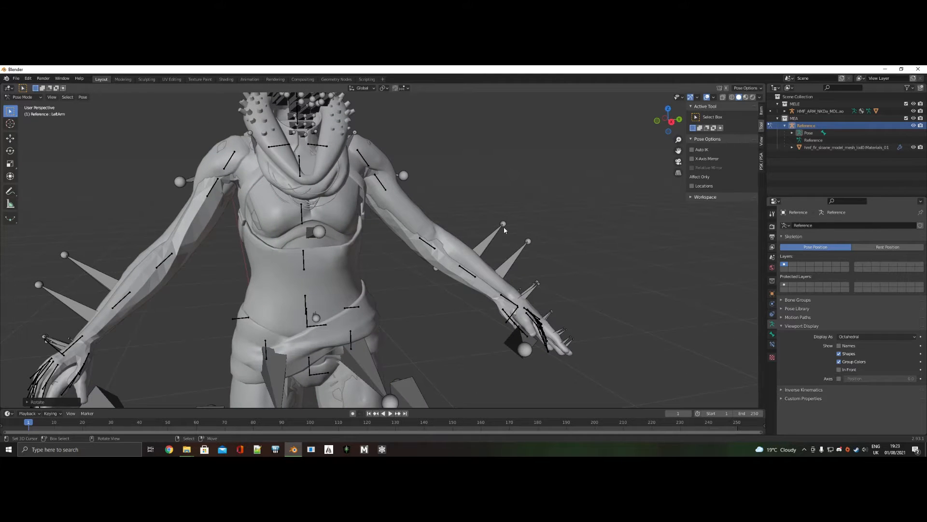
click(24, 97)
click(24, 104)
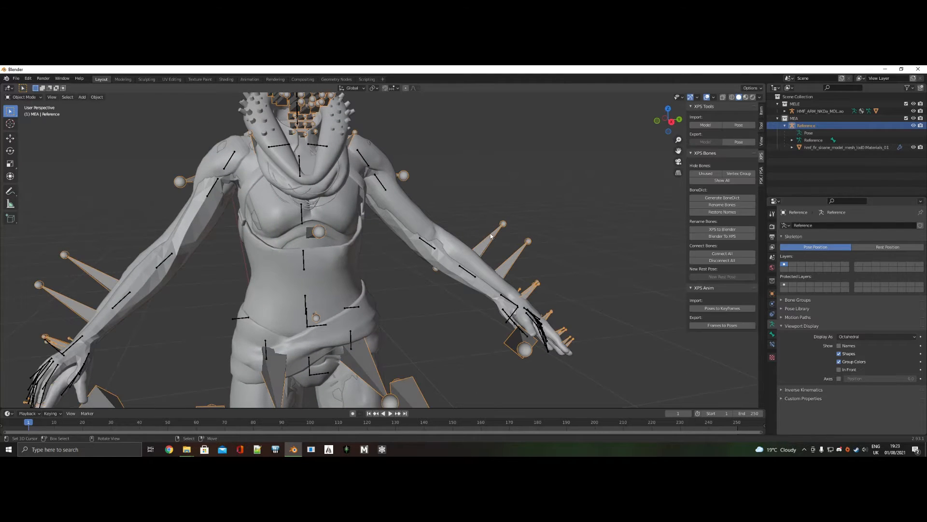
click(542, 327)
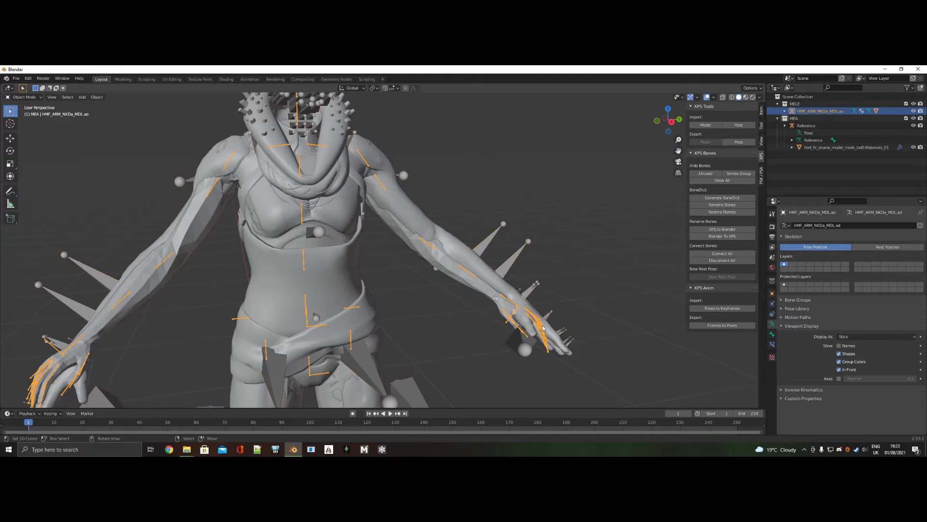
click(514, 250)
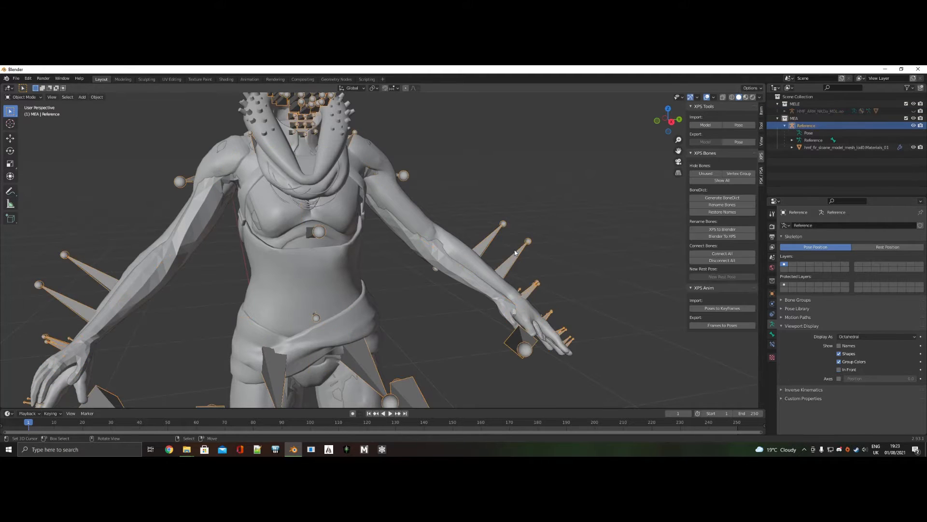
Step: Try displaying the Sloane armature's bones as Stick and inspect the arm in Pose Mode
click(861, 339)
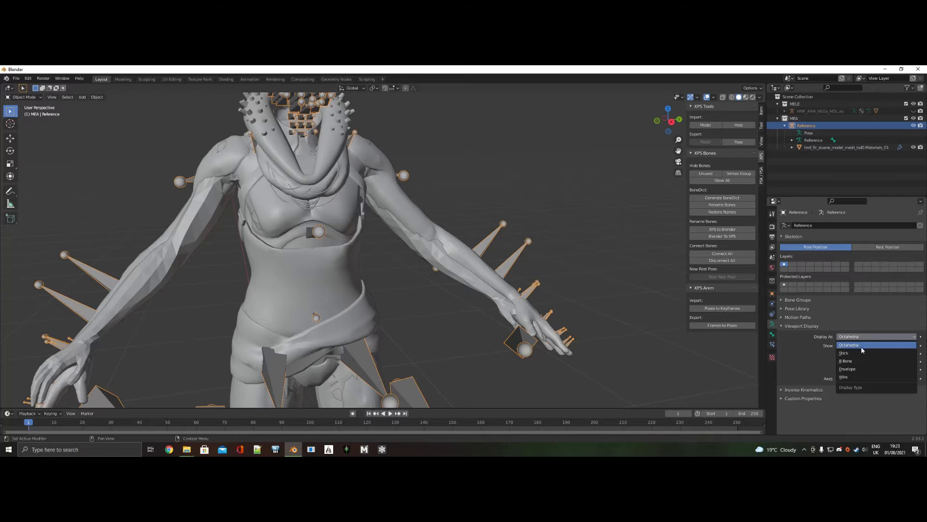
click(868, 356)
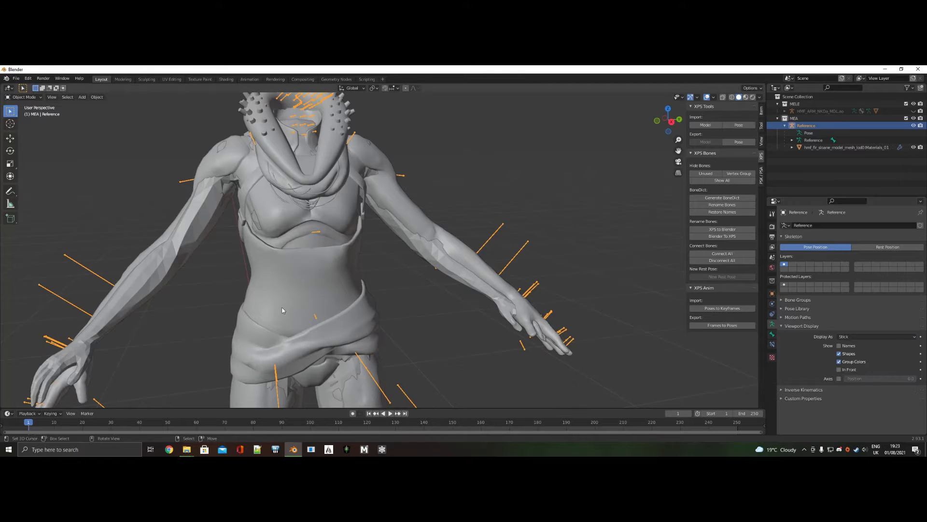
click(24, 97)
click(24, 119)
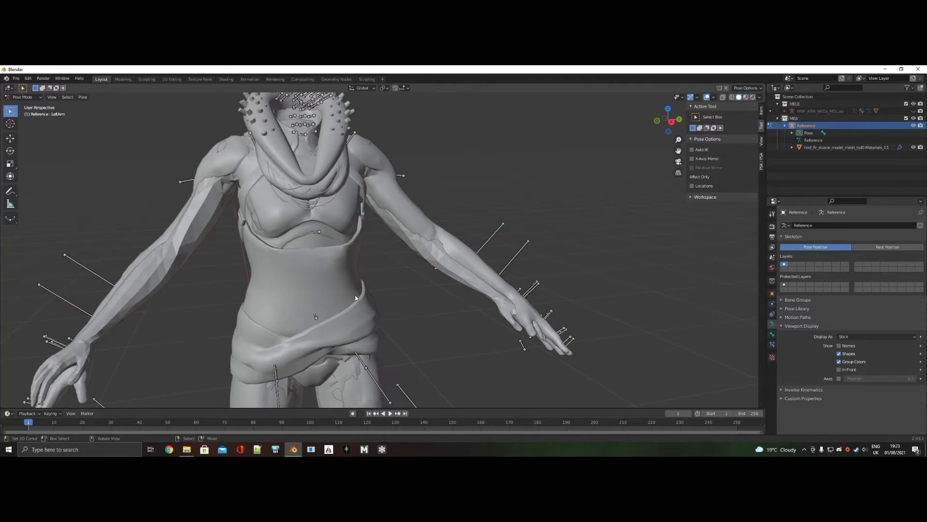
middle_drag(475, 255, 363, 216)
key(ctrl+Tab)
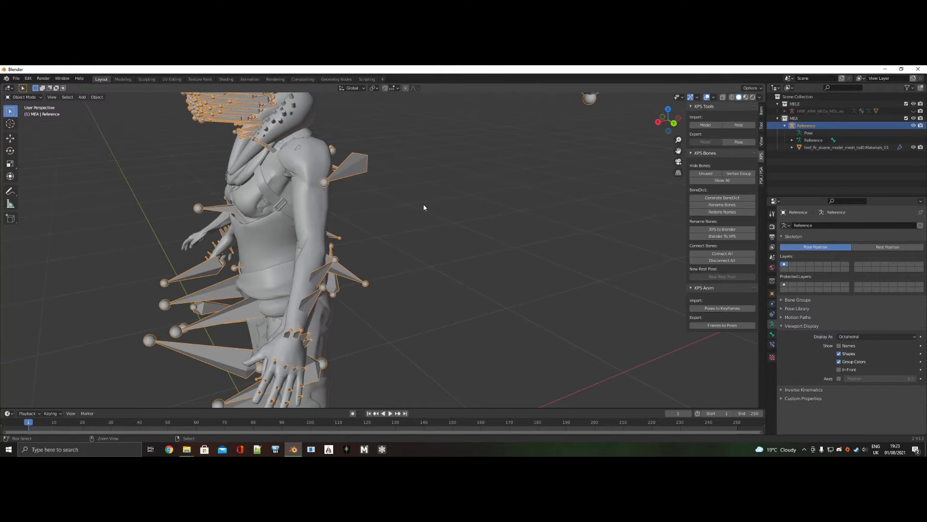
Step: Undo the Stick display, the MELE armature's hiding, the in-front display change and the LeftArm bone's last Y rotation
click(425, 206)
key(ctrl+z)
key(ctrl+z)
key(ctrl+z)
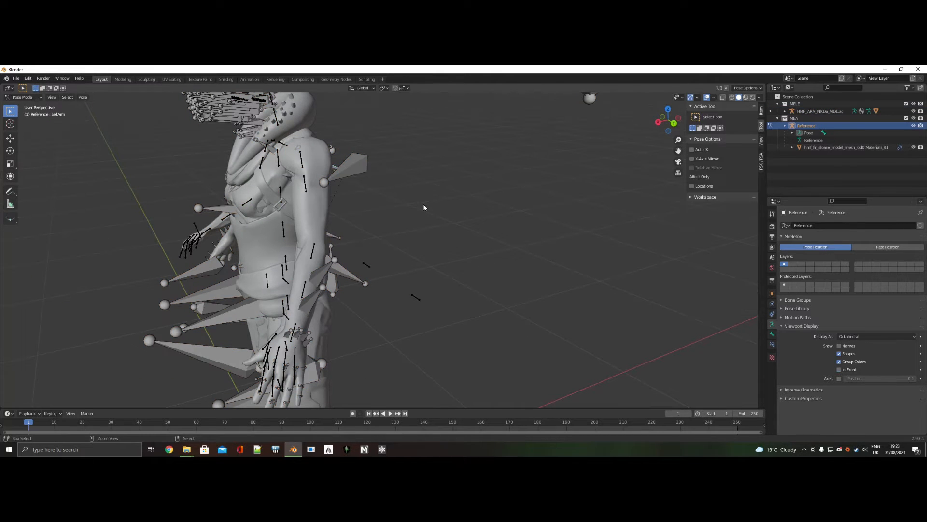
key(ctrl+z)
middle_drag(320, 235, 390, 227)
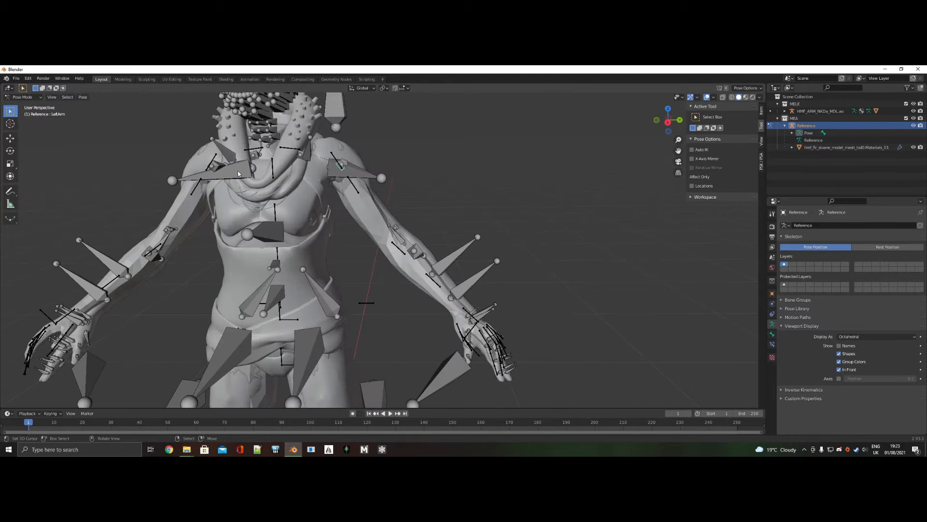
Step: In Object Mode, display the Sloane armature's bones as Stick, and return that armature to Pose Mode
click(23, 98)
click(34, 105)
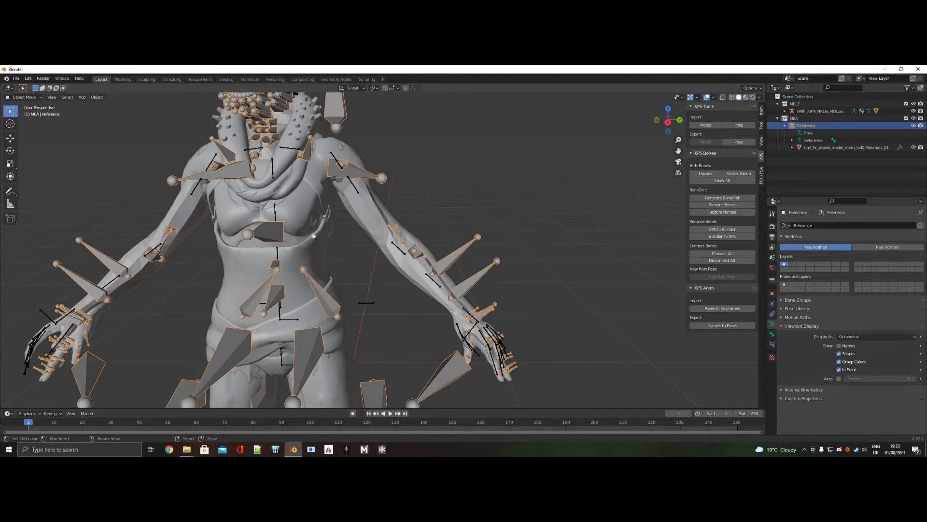
click(865, 337)
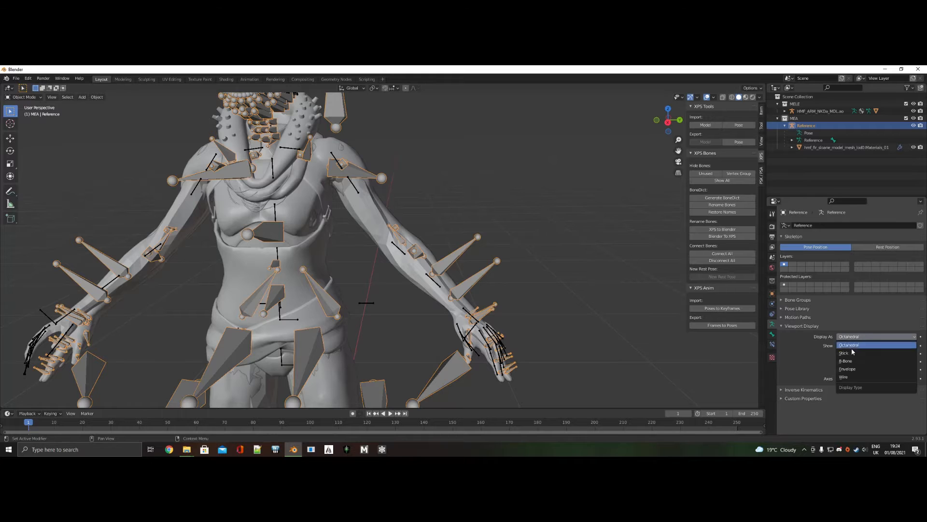
click(860, 347)
click(495, 332)
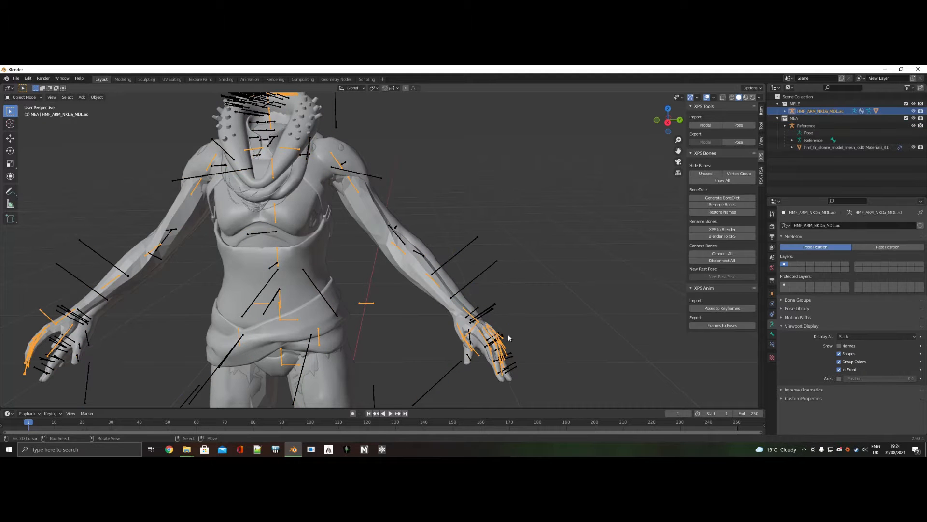
middle_drag(508, 334, 479, 329)
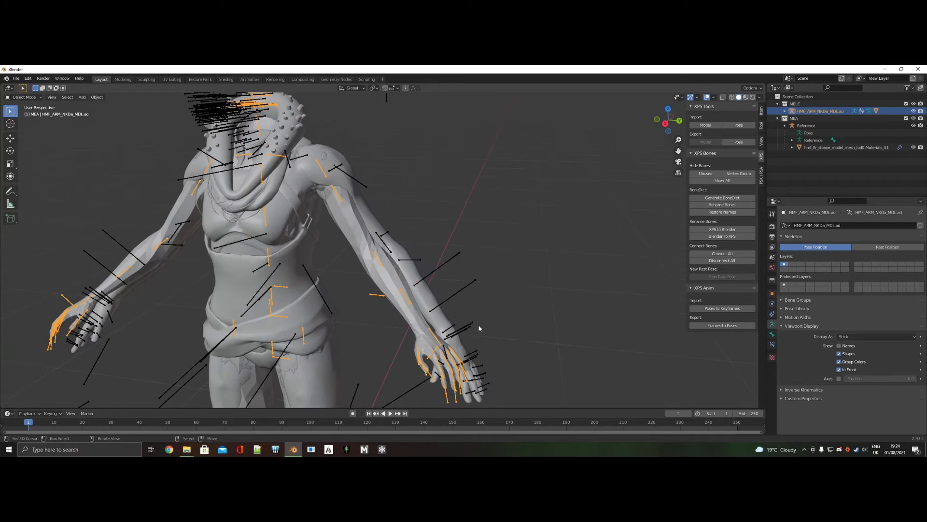
click(363, 177)
click(25, 97)
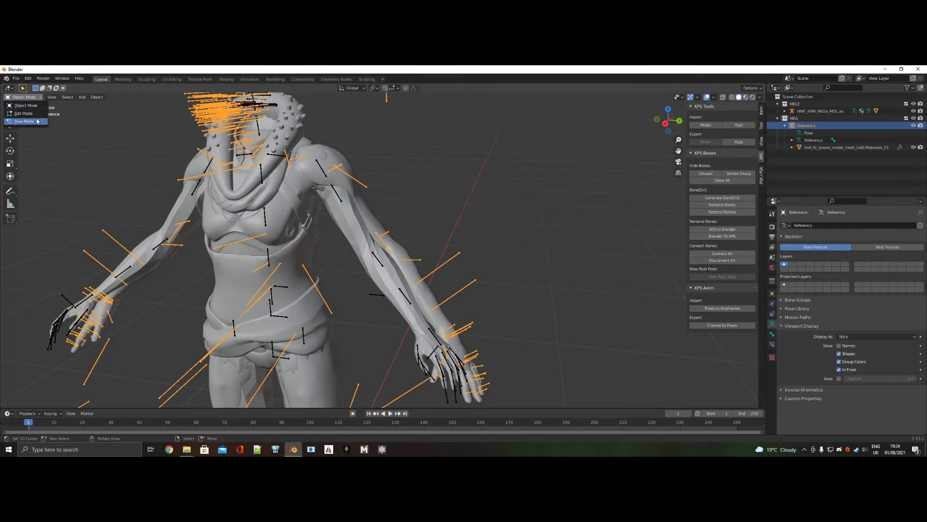
click(25, 121)
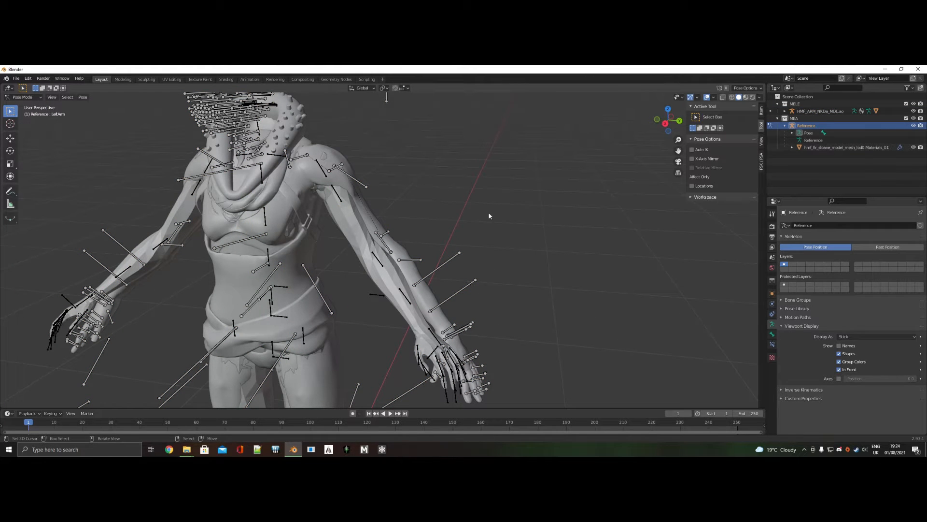
Step: Rotate the LeftArm bone about -18.14° around the global Y axis to meet the MELE arm, and copy the exact angle
key(r)
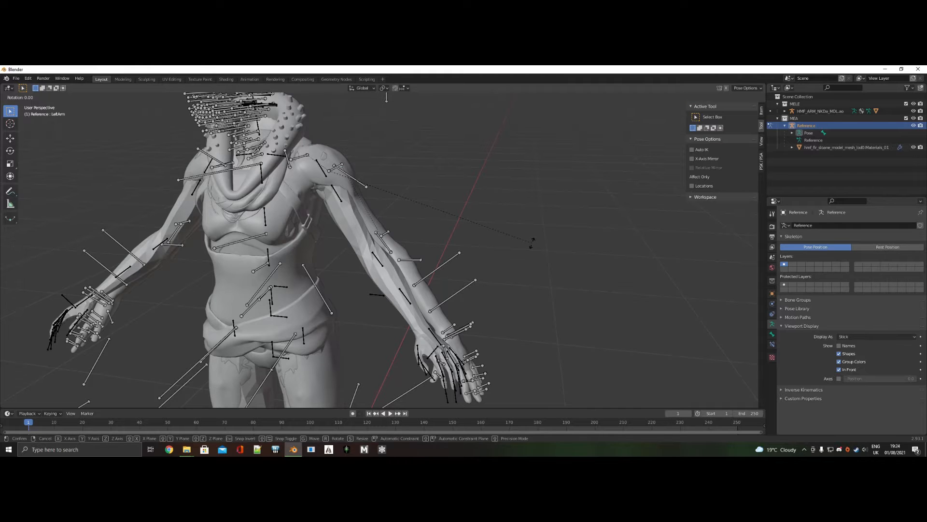
key(y)
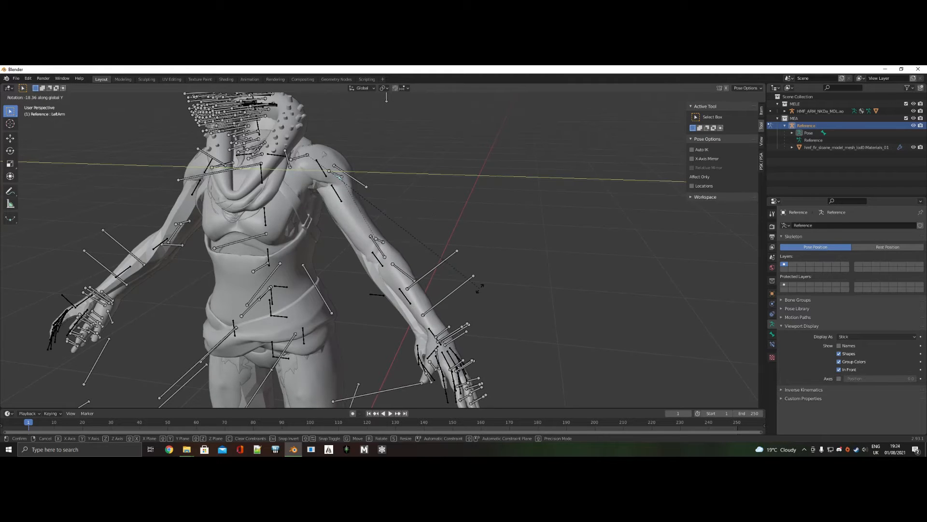
click(480, 288)
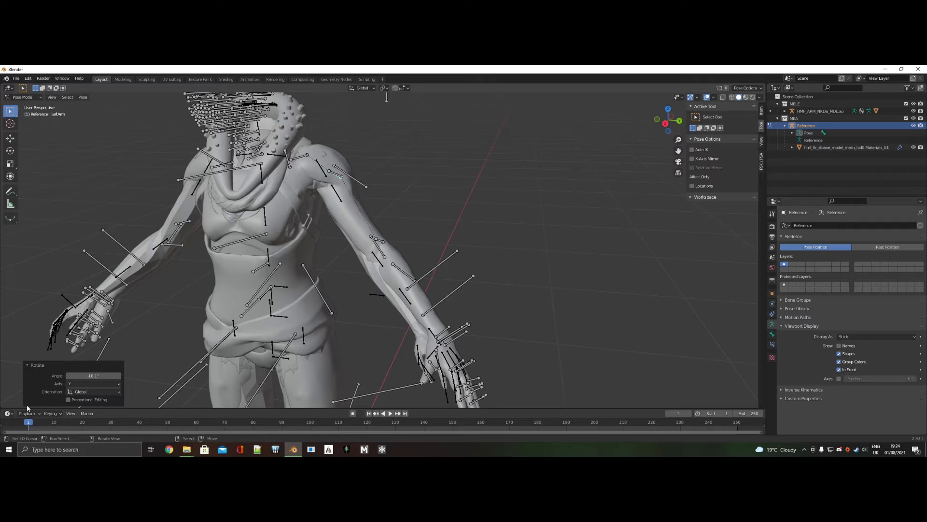
click(113, 377)
click(154, 353)
Step: Select the RightArm bone and rotate it around the global Y axis by the copied angle of -18.1425°
middle_drag(150, 332, 224, 329)
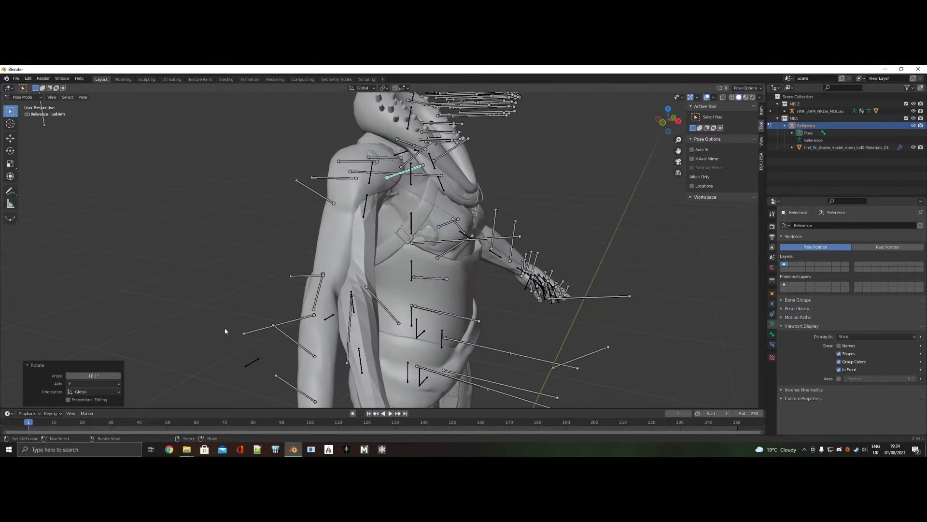
click(357, 174)
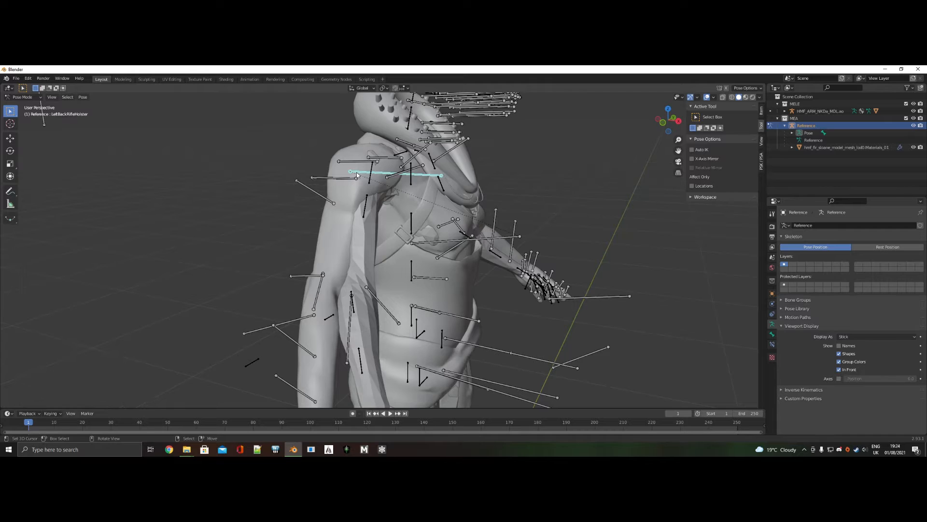
click(356, 179)
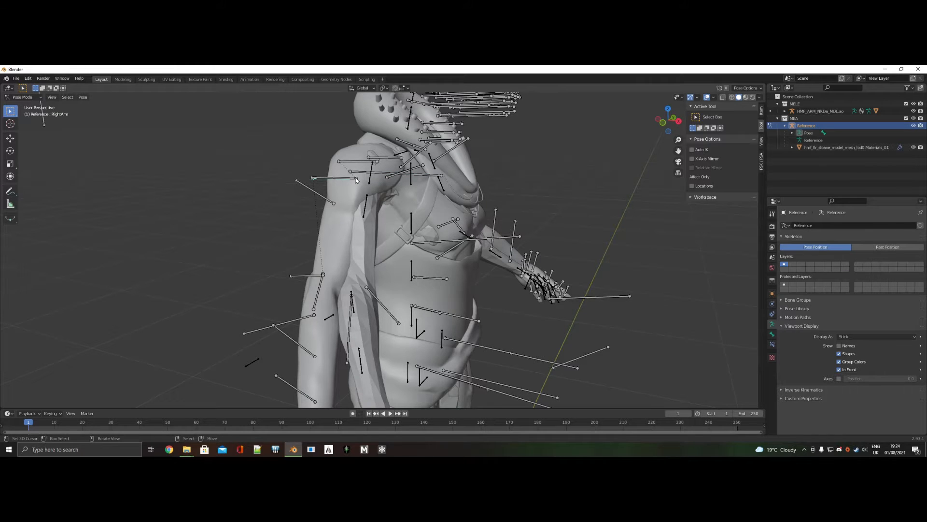
key(r)
key(y)
click(356, 179)
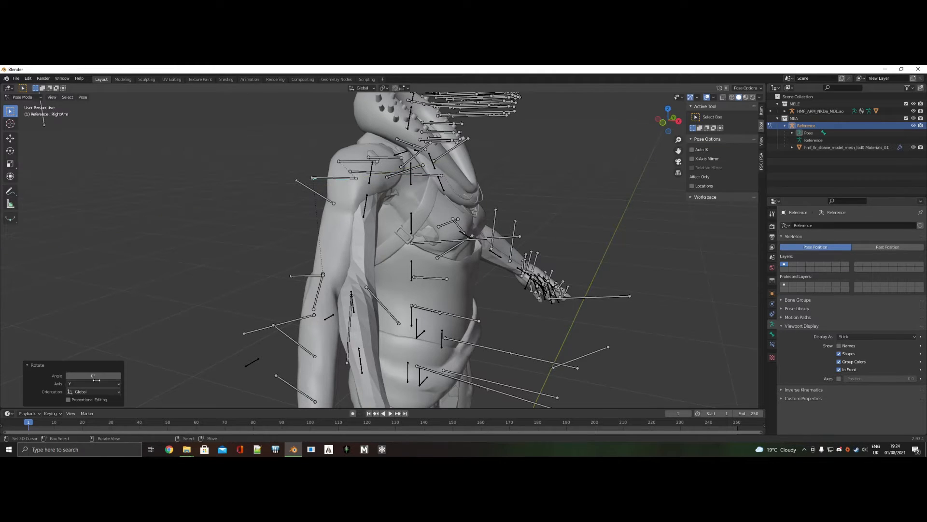
click(97, 380)
text(-18.1425d)
key(Return)
middle_drag(246, 369, 327, 303)
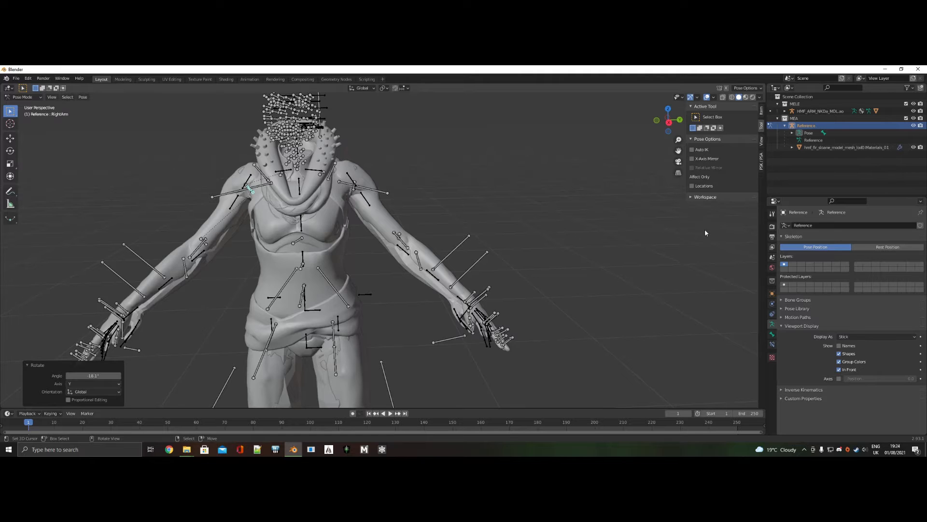
Step: Select the LeftArm bone at the shoulder and try a free rotation
ctrl+scroll(398, 200, down, 3)
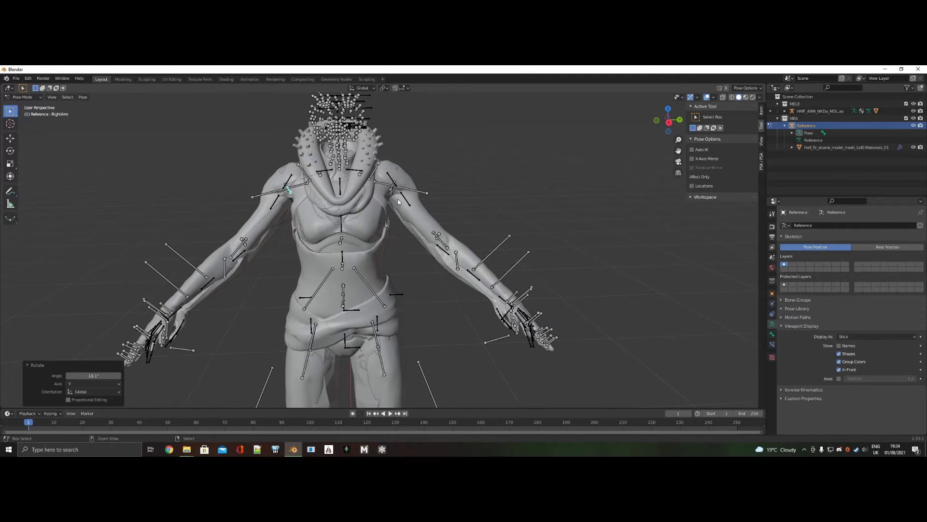
shift+scroll(399, 196, down, 3)
shift+scroll(399, 199, down, 2)
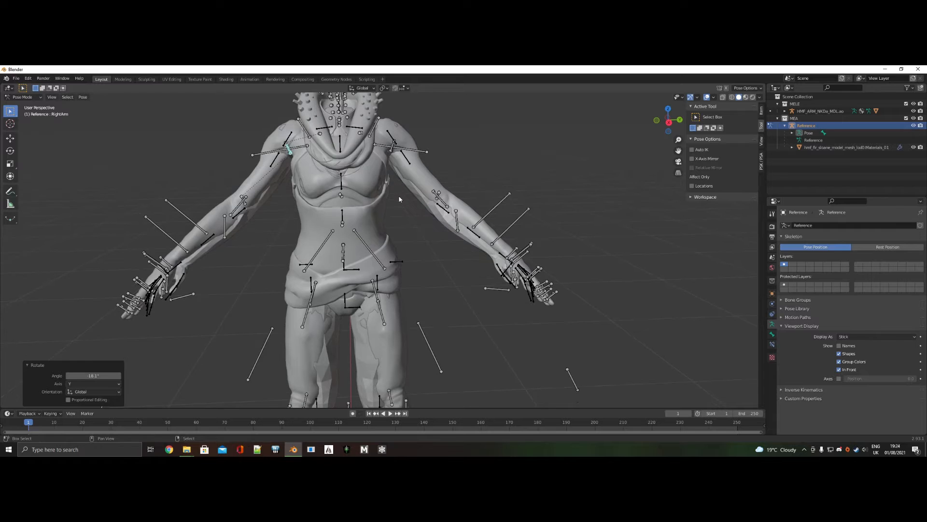
middle_drag(452, 221, 454, 219)
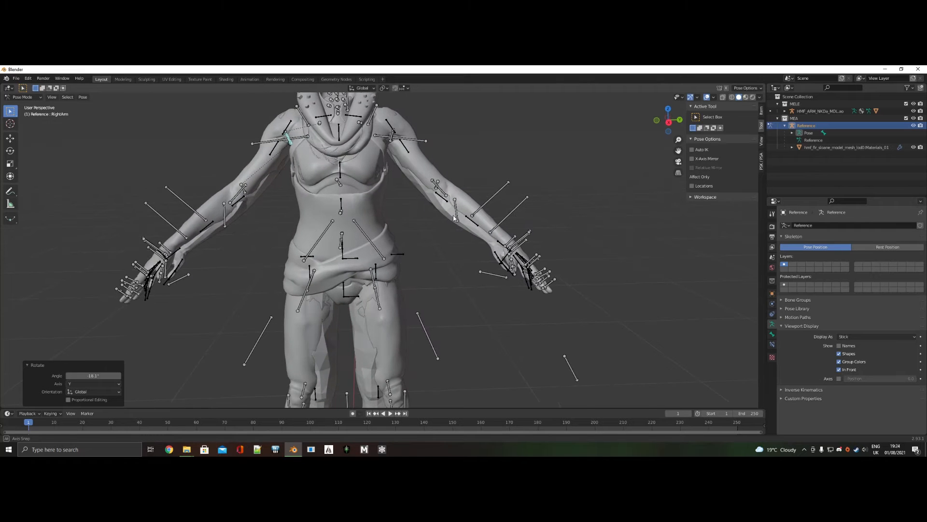
click(392, 139)
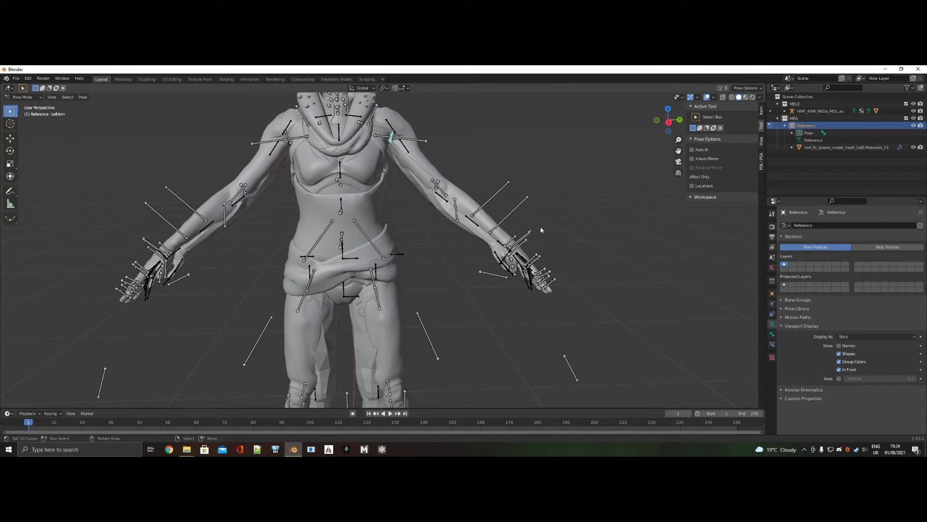
key(r)
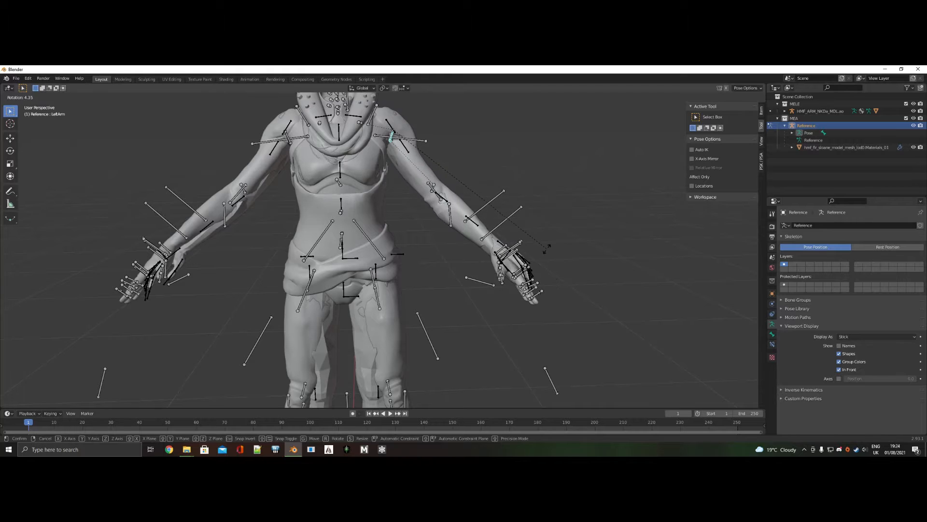
key(Escape)
Step: Try rotating the LeftArm bone around the global X axis with X-Axis Mirror enabled, and switch the mirroring back off
click(692, 158)
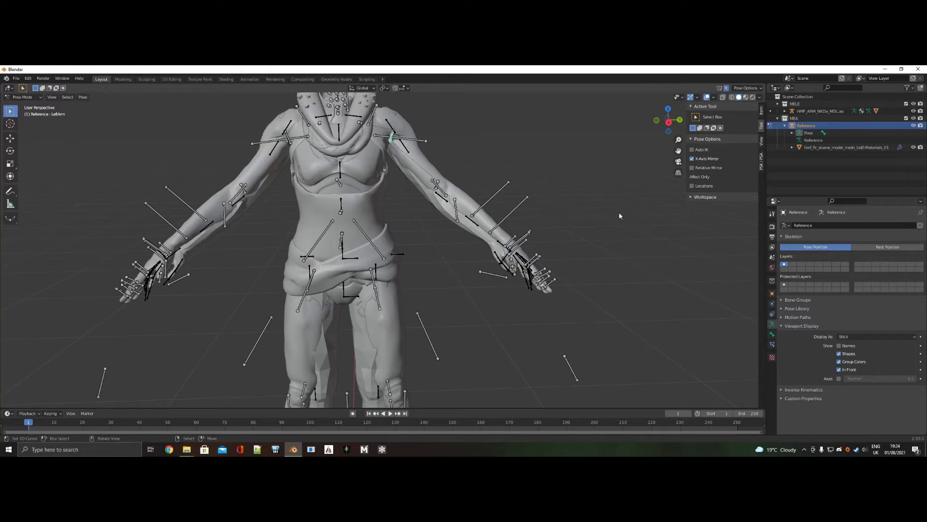
key(r)
key(x)
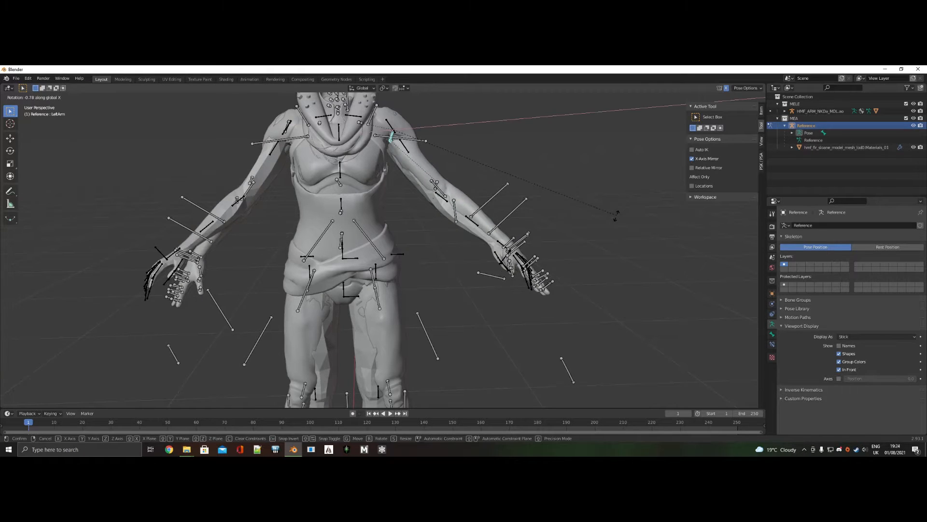
click(597, 229)
key(ctrl+z)
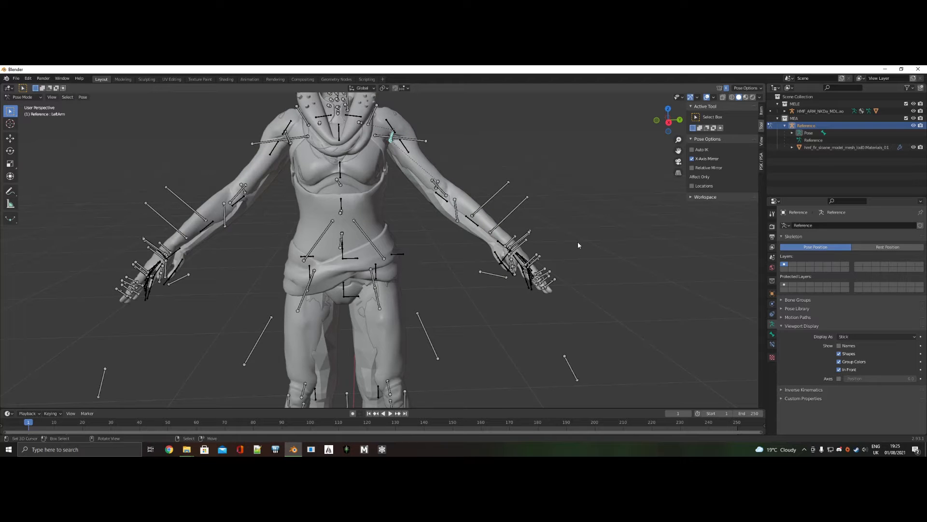
key(r)
key(x)
click(597, 241)
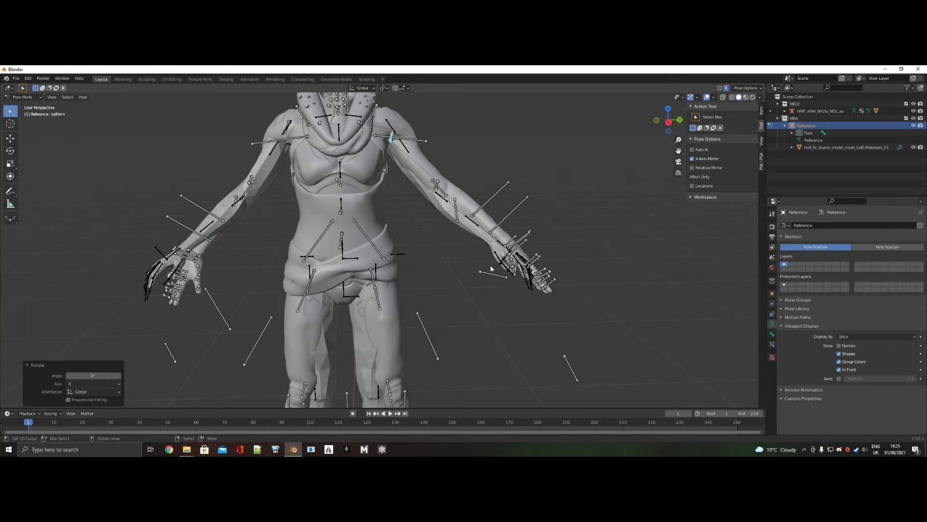
middle_drag(480, 263, 647, 207)
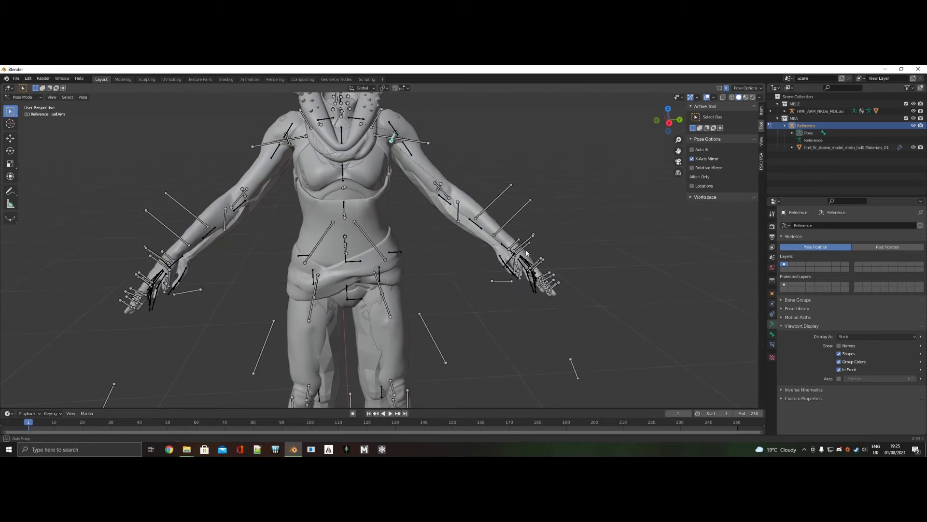
click(692, 159)
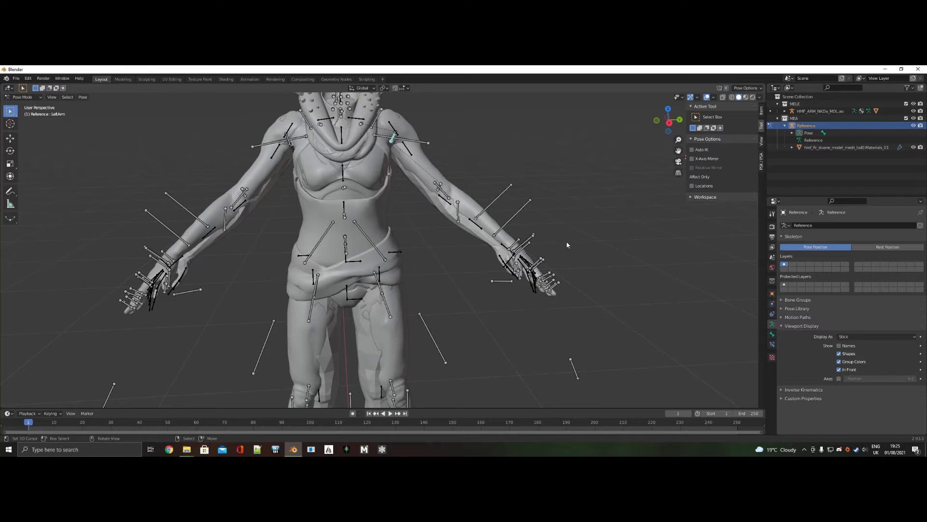
Step: Rotate only the LeftArm bone about -3.07° around the global X axis, and copy the exact angle
scroll(555, 234, down, 5)
scroll(556, 234, up, 5)
middle_drag(531, 233, 461, 233)
key(r)
key(x)
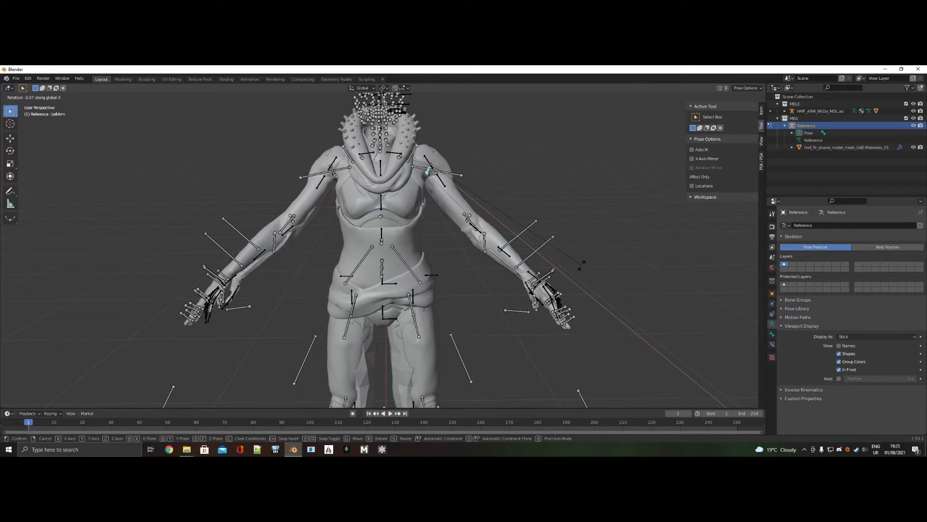
click(581, 265)
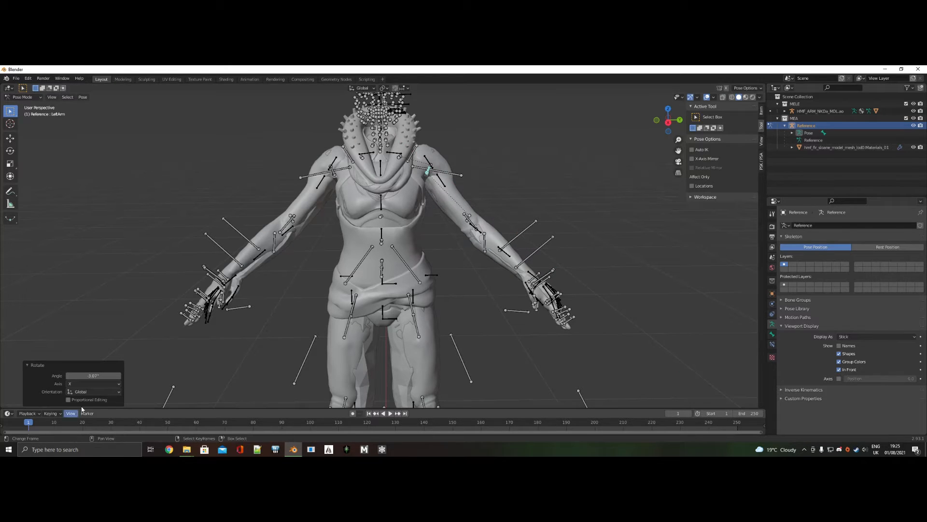
click(103, 376)
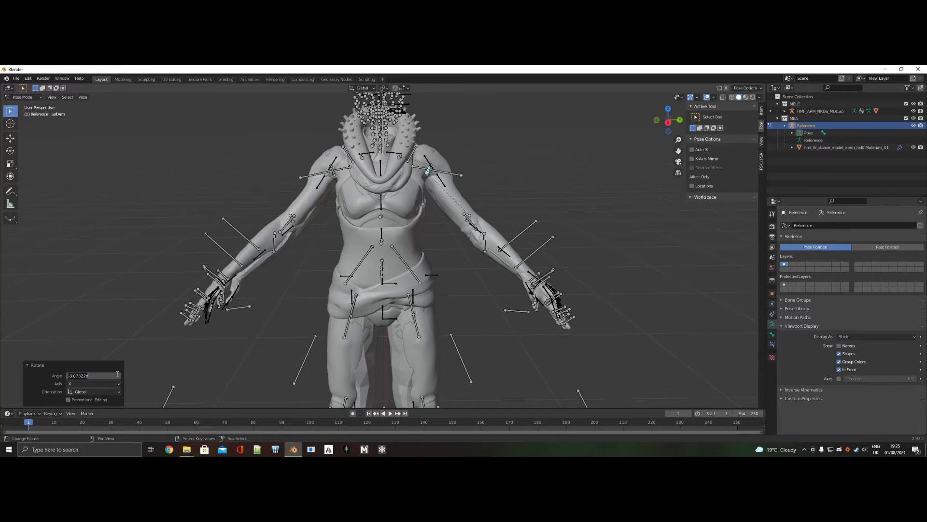
click(112, 376)
Step: Select the RightArm bone and rotate it around the global X axis by the copied angle of -3.07322°
click(333, 171)
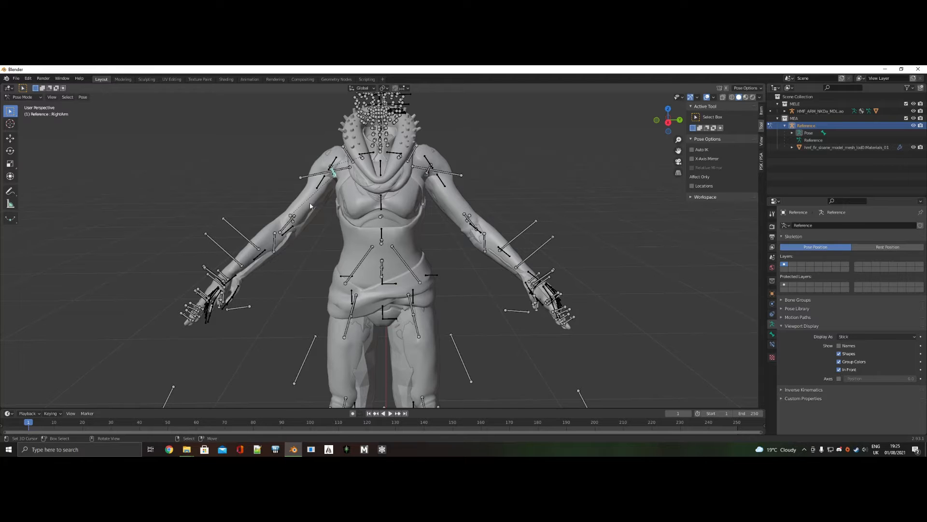
key(r)
key(x)
click(155, 382)
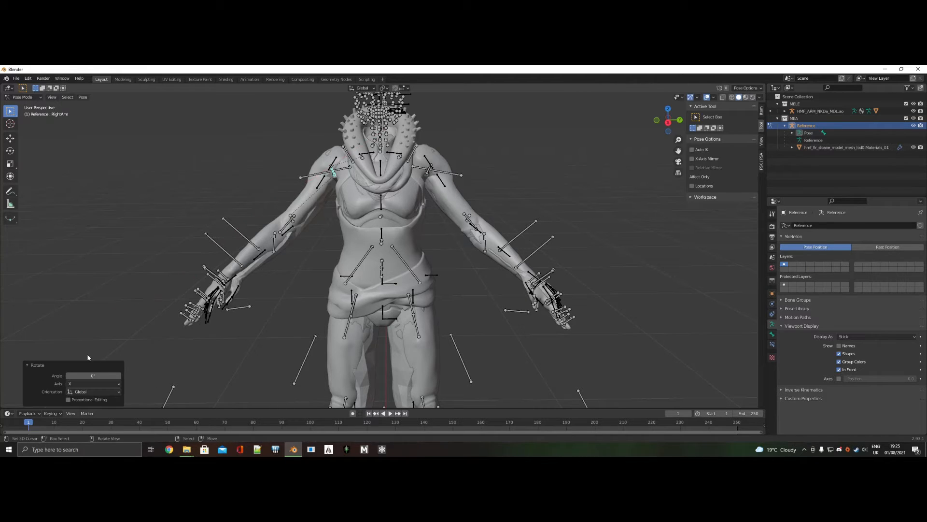
click(111, 376)
text(-3.07322d)
key(Return)
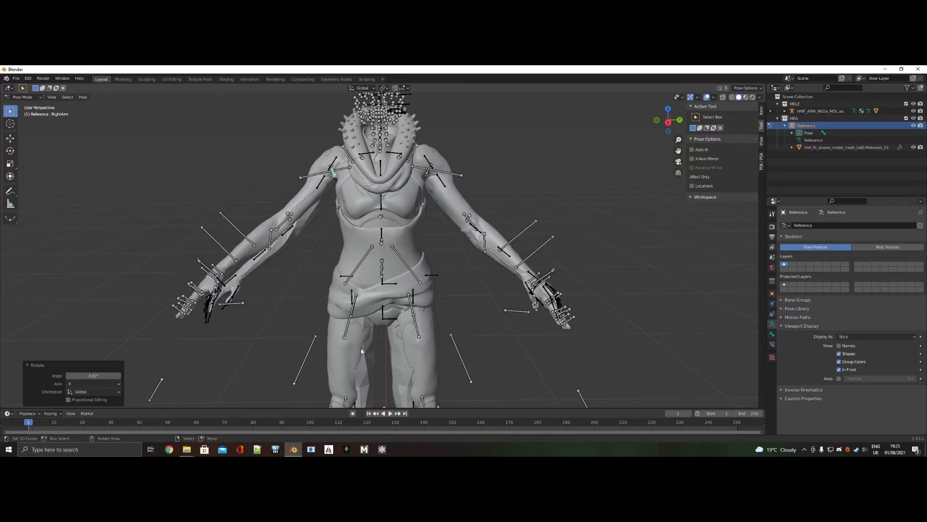
Step: Reverse the sign of the RightArm bone's X rotation angle, setting it to 3.07°
click(92, 376)
key(Home)
key(Delete)
key(ctrl+a)
key(Return)
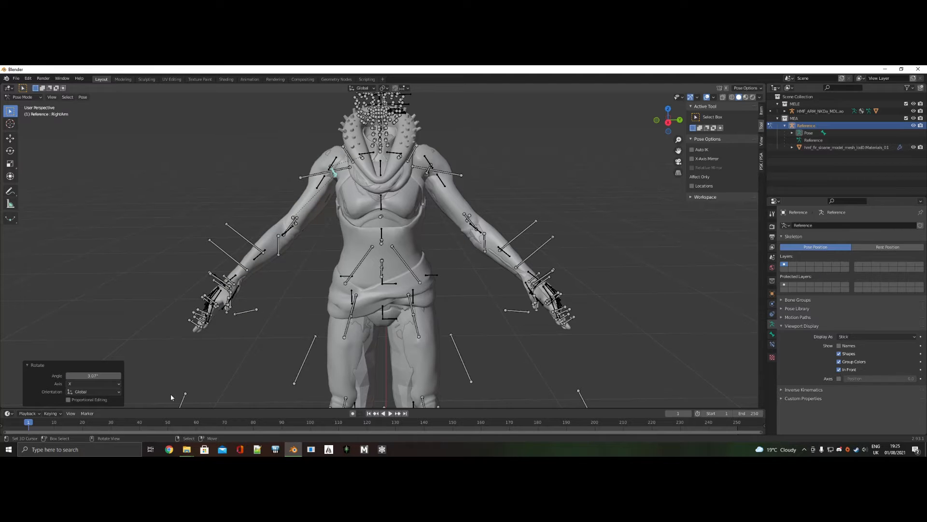
scroll(171, 395, up, 3)
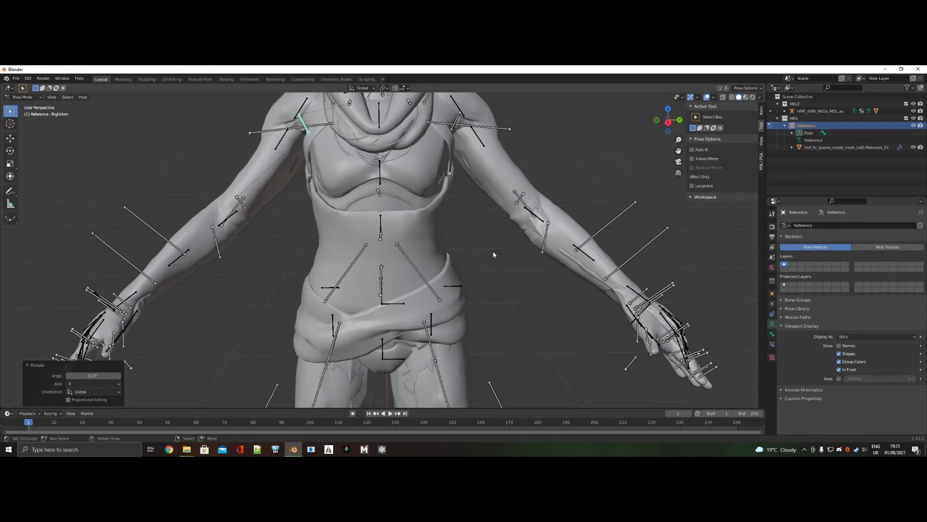
Step: Examine the pose of both arms against the MELE body from angled, front and right orthographic views
middle_drag(493, 250, 370, 245)
key(KP_3)
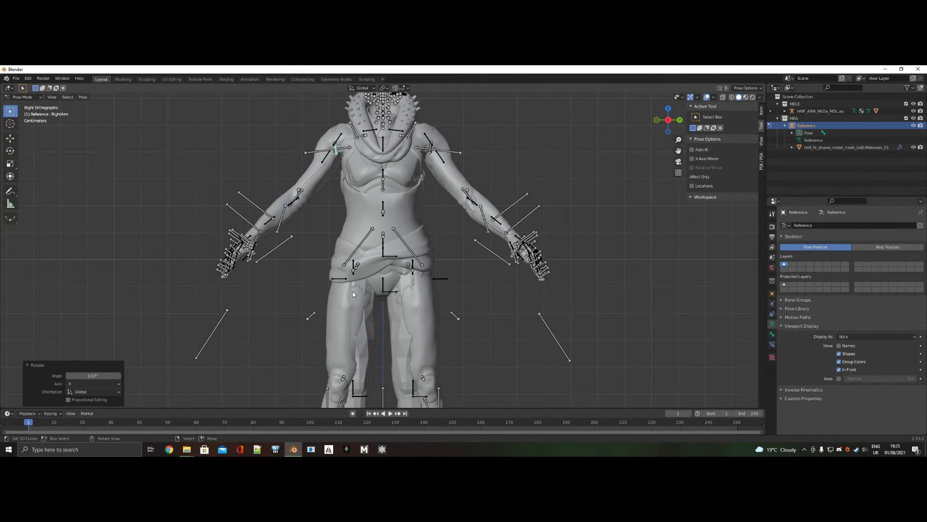
key(KP_1)
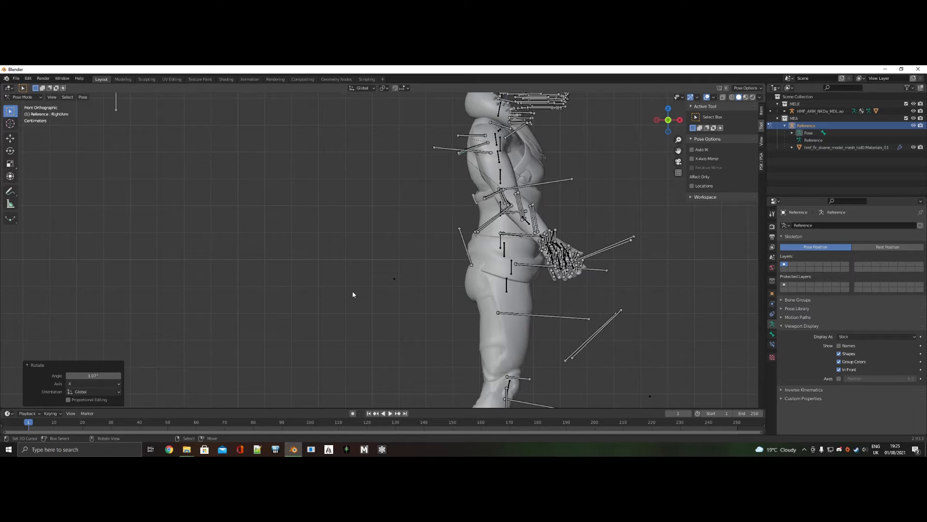
key(ctrl+KP_1)
key(KP_1)
key(KP_3)
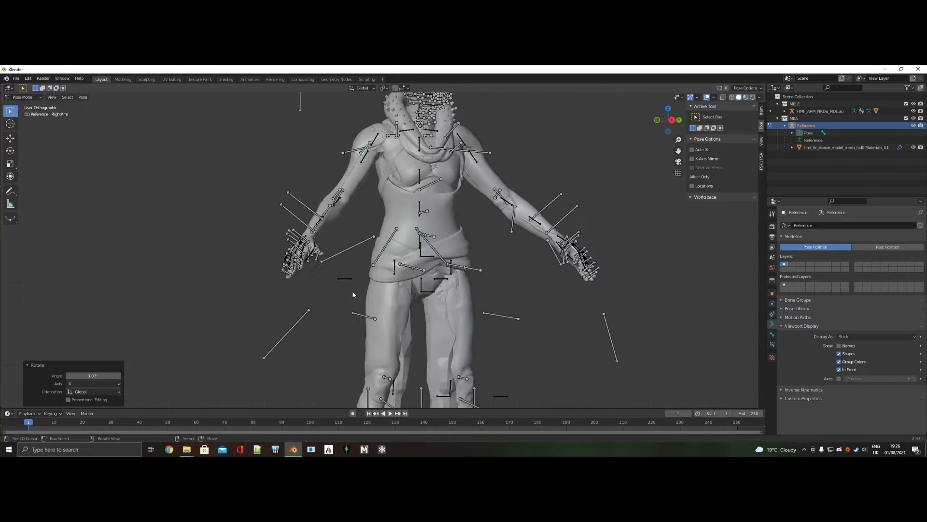
scroll(474, 245, up, 3)
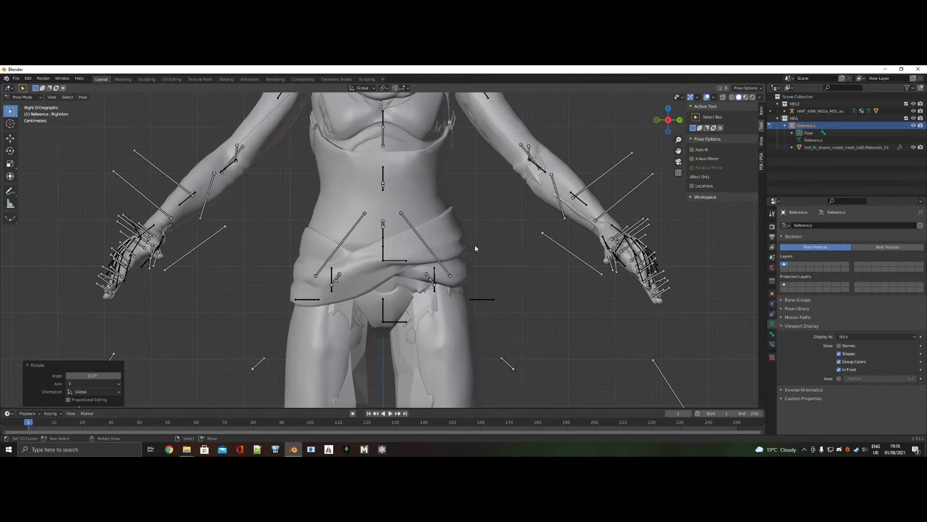
ctrl+scroll(474, 245, up, 5)
ctrl+scroll(430, 256, down, 15)
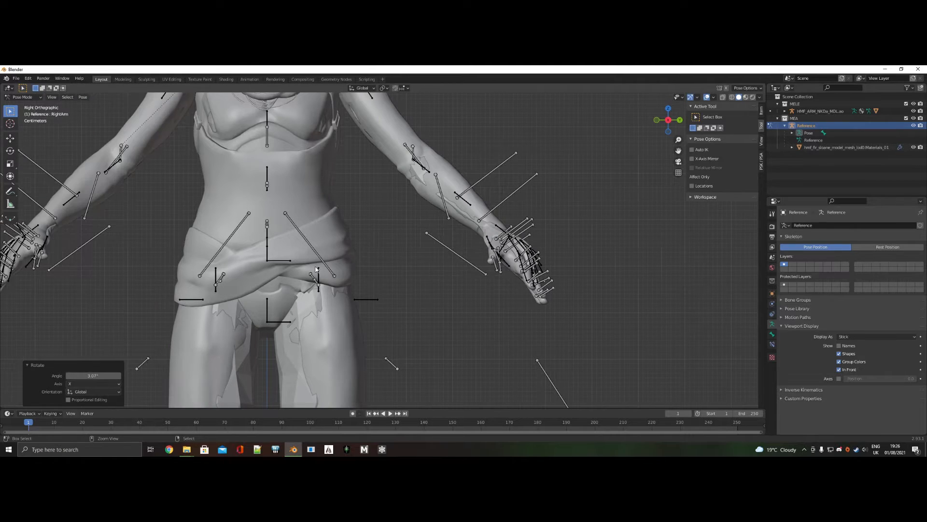
ctrl+scroll(316, 268, up, 2)
ctrl+scroll(316, 268, down, 2)
Step: Rotate the LeftUpLeg bone about -7.01° around the global X axis to match the MELE leg, and copy the exact angle
shift+scroll(324, 214, down, 1)
shift+scroll(324, 214, down, 8)
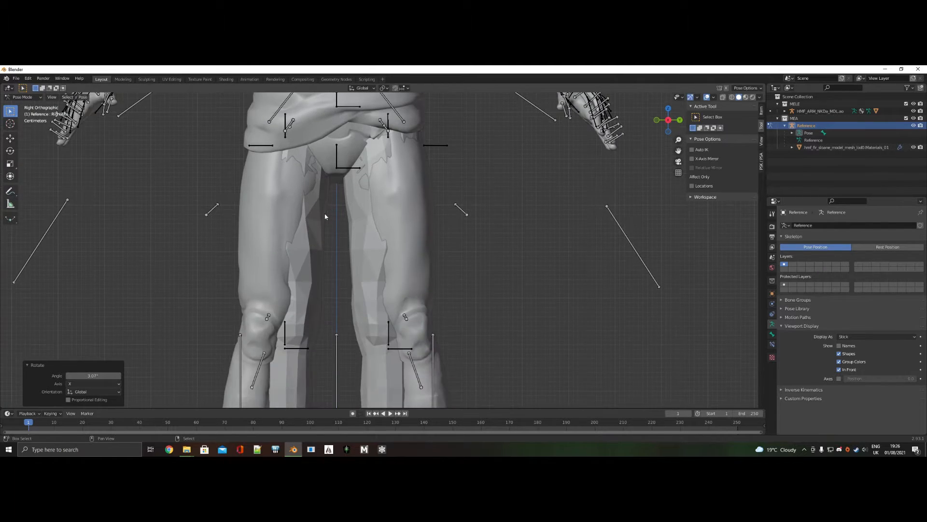
shift+scroll(325, 211, up, 2)
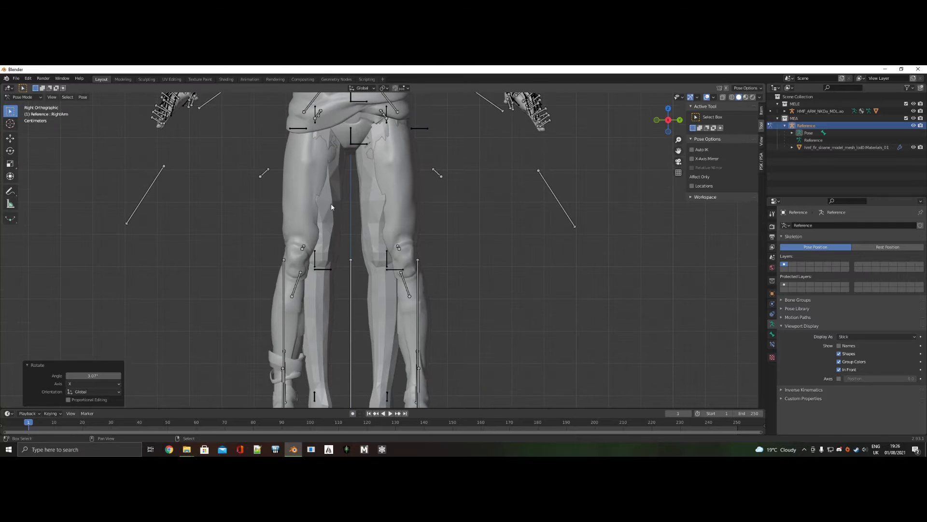
click(387, 119)
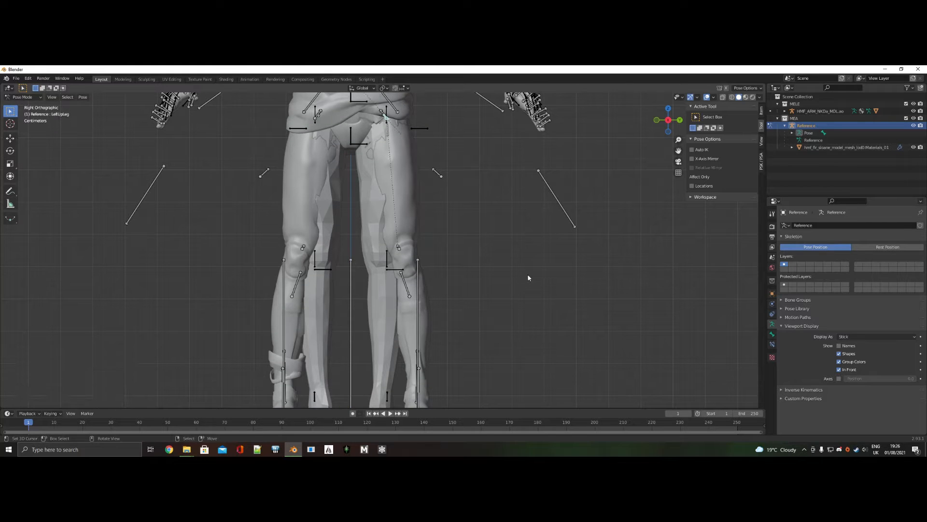
key(r)
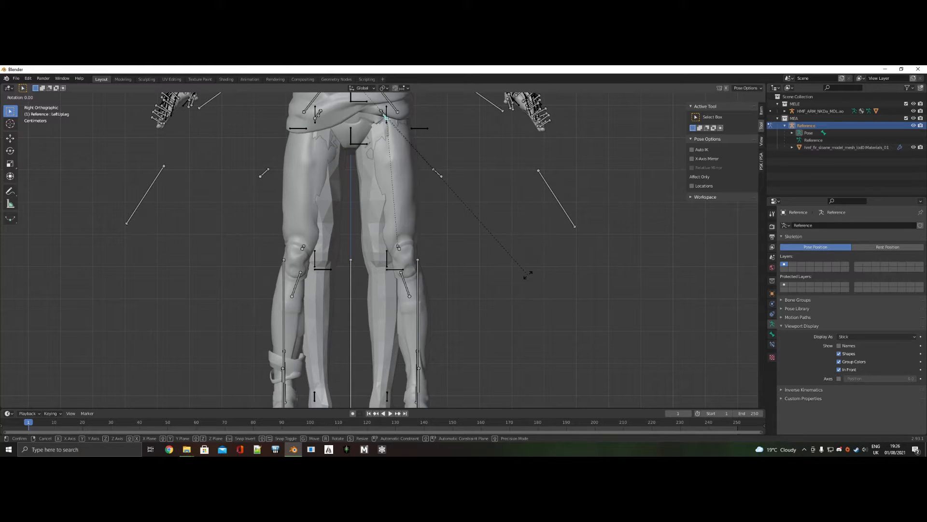
key(x)
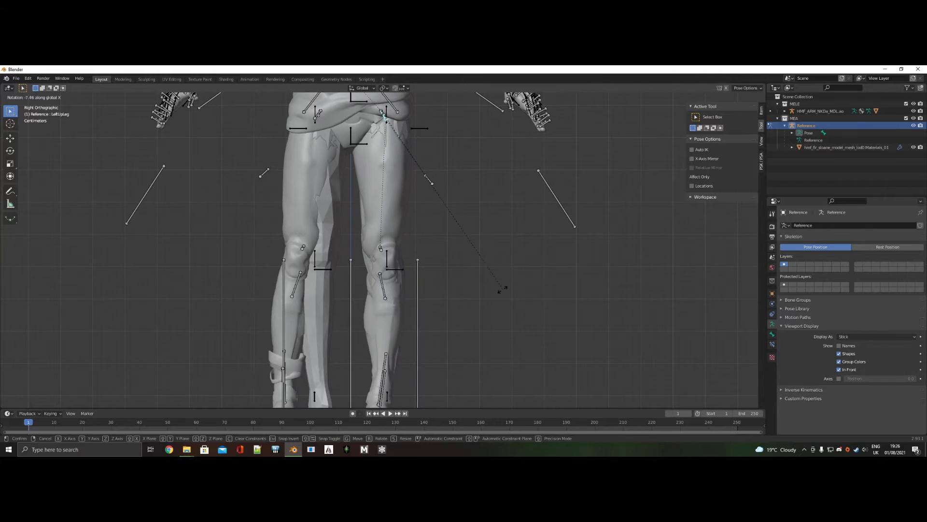
click(504, 288)
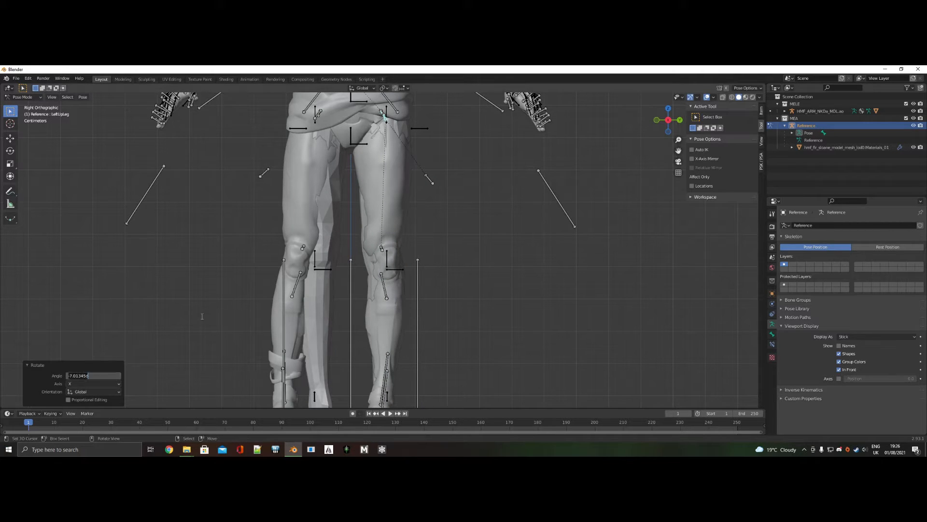
Step: Select the RightUpLeg bone and rotate it around the global X axis by the copied angle with reversed sign, 7.01345°
click(317, 123)
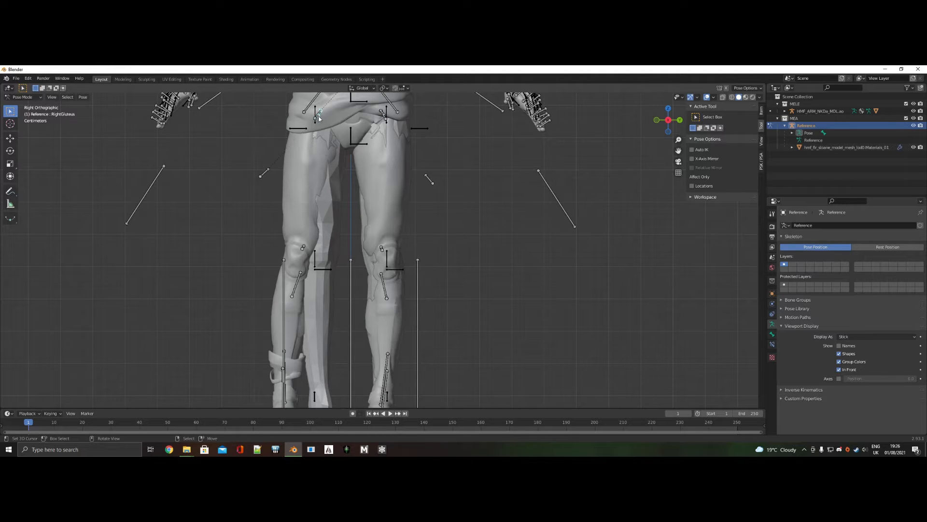
key(r)
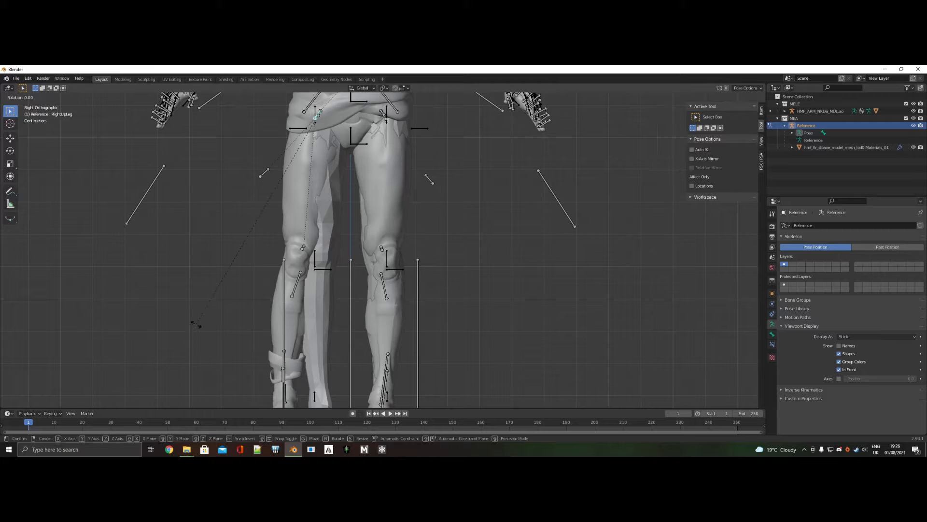
key(x)
click(196, 323)
click(109, 376)
text(-7.01345d)
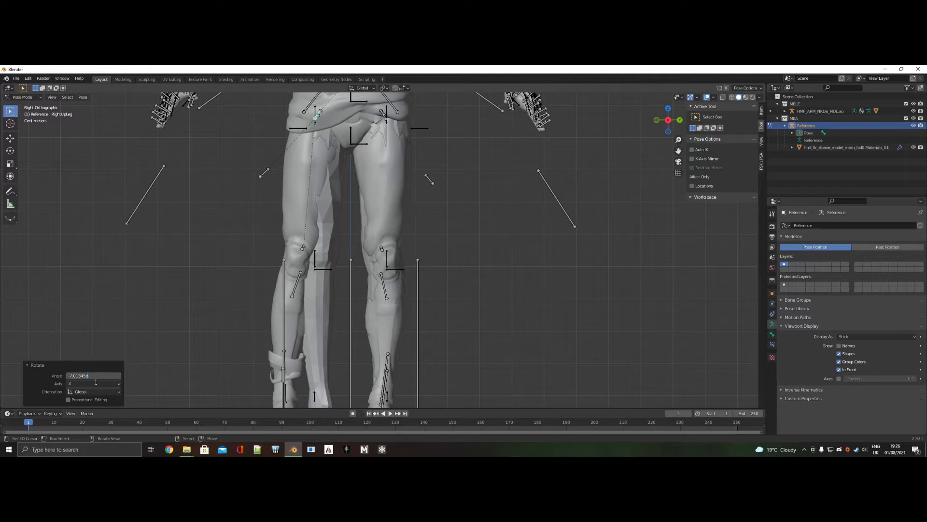
key(Return)
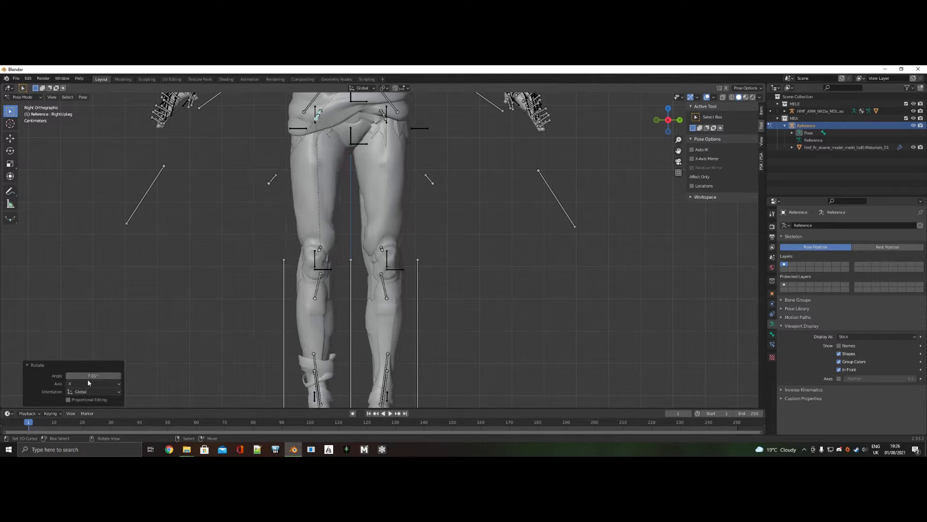
Step: Select the LeftFoot bone and rotate it about 7.99° around the global X axis to straighten the foot
scroll(414, 248, down, 1)
shift+scroll(413, 249, down, 6)
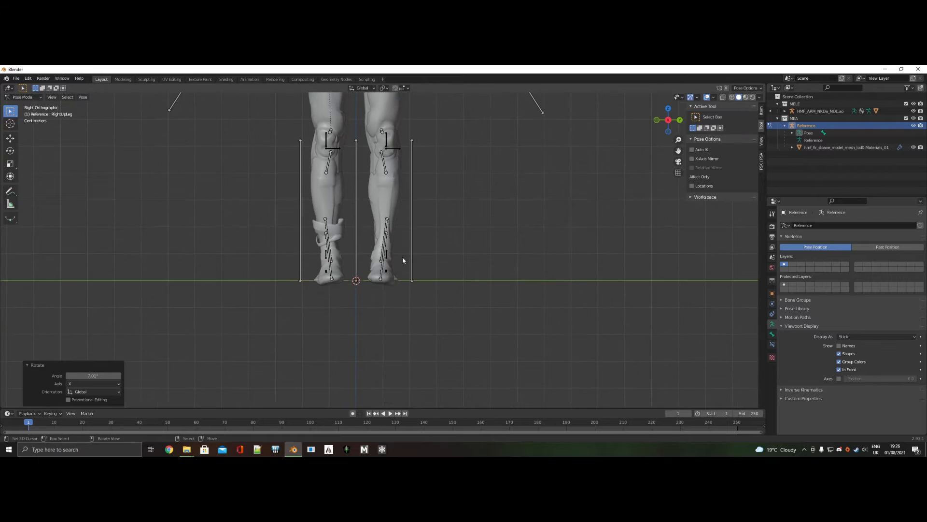
scroll(402, 261, up, 6)
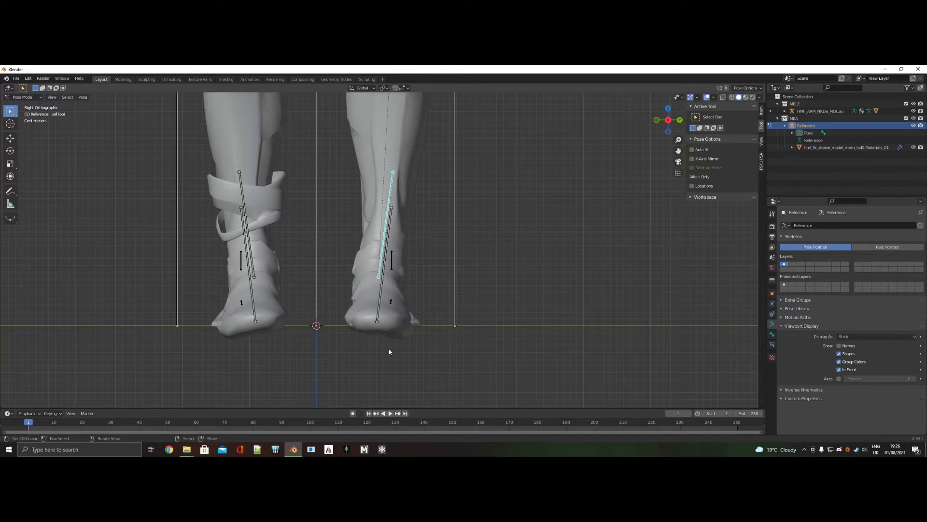
key(r)
key(x)
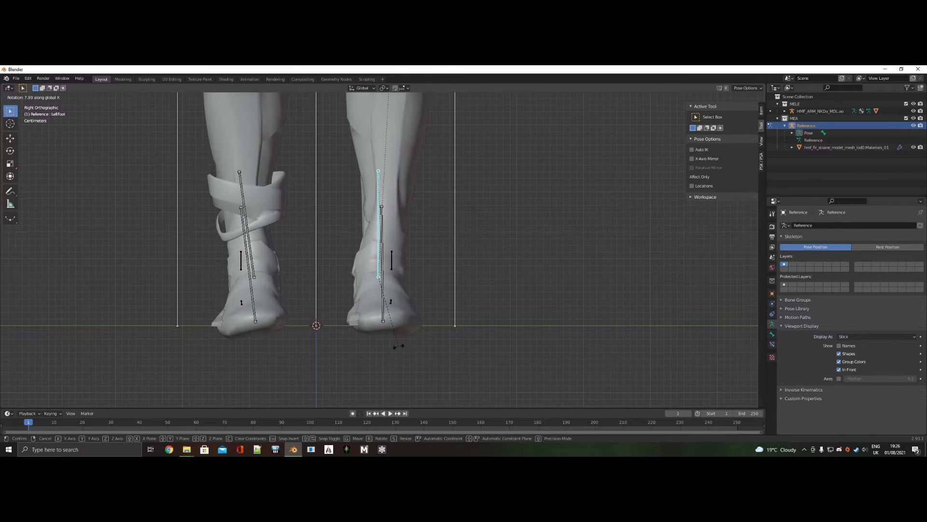
click(399, 345)
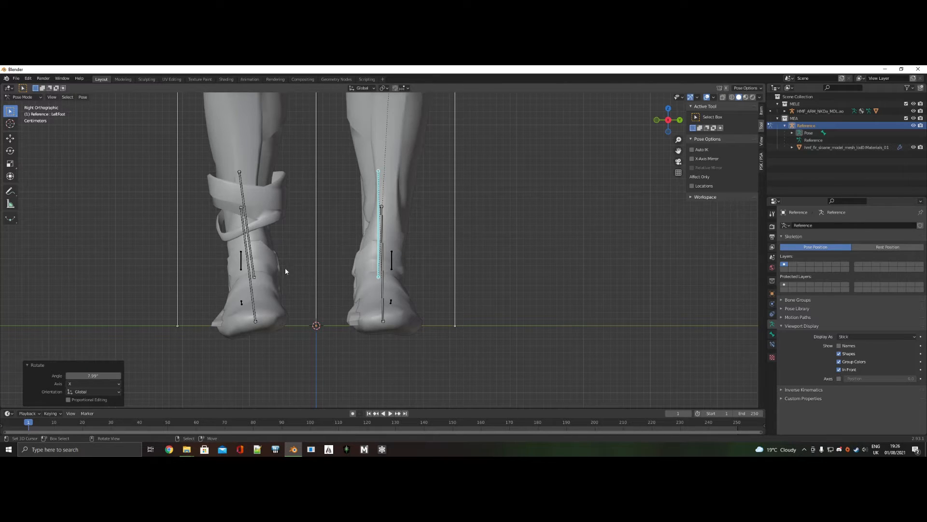
Step: Select the RightFoot bone and rotate it around the global X axis by the left foot's angle with reversed sign, -7.99°
click(249, 269)
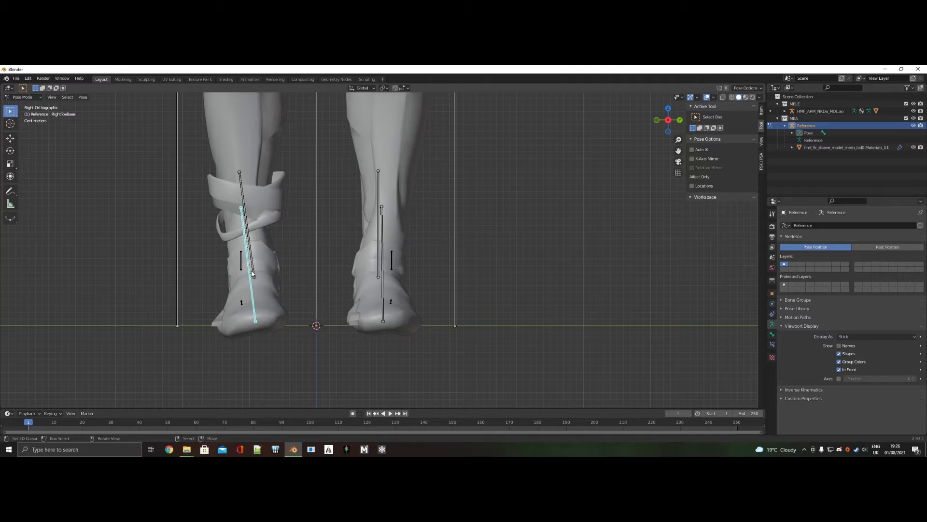
key(r)
key(x)
click(240, 348)
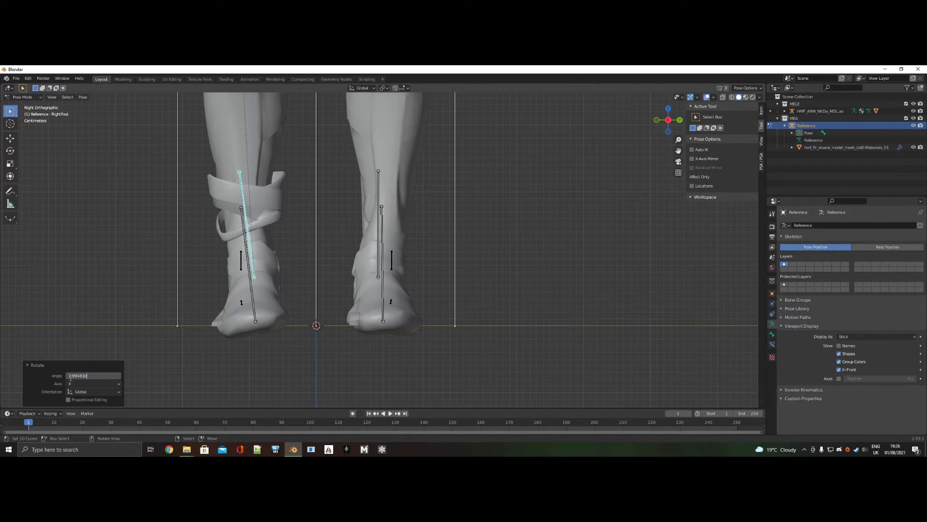
text(-)
key(Return)
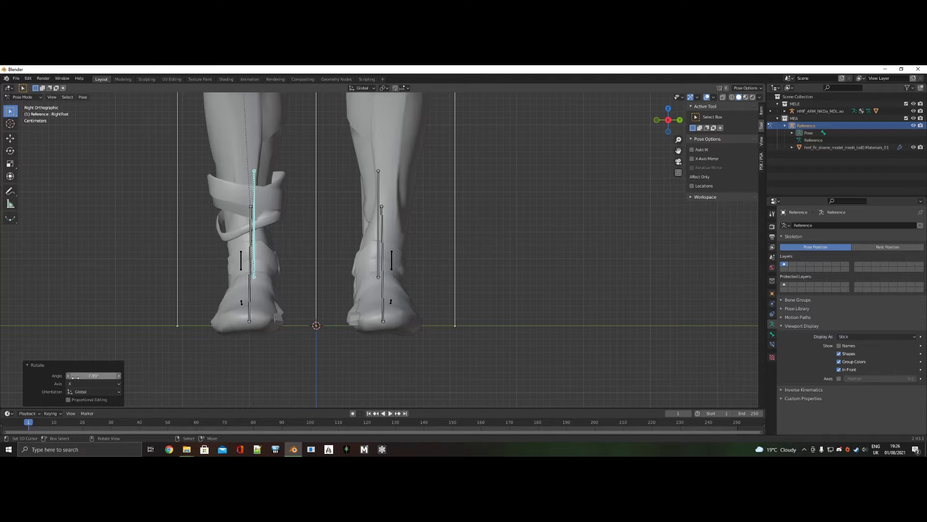
Step: Examine the fit of the feet, legs, torso and left forearm against the MELE body from several angles
middle_drag(497, 282, 417, 285)
ctrl+scroll(418, 287, up, 5)
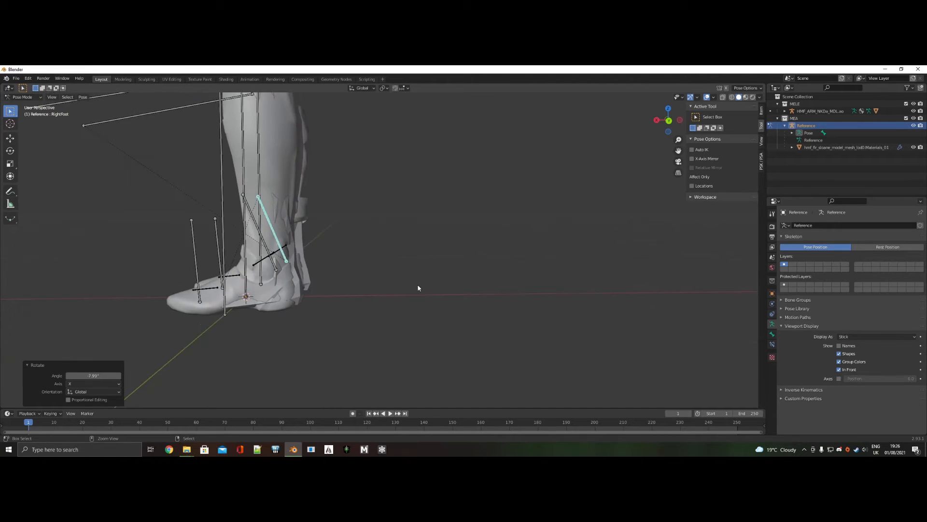
shift+scroll(410, 290, up, 10)
middle_drag(397, 304, 469, 298)
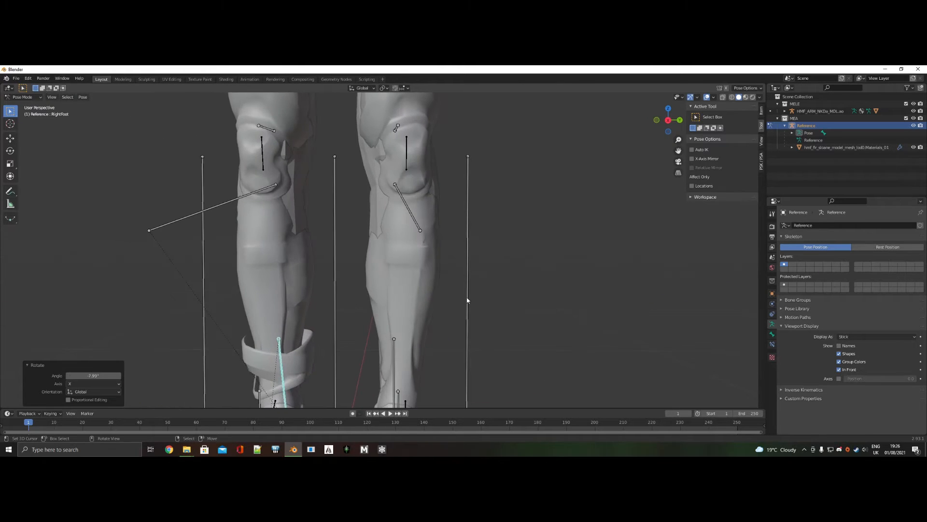
scroll(458, 300, down, 3)
shift+scroll(425, 258, up, 10)
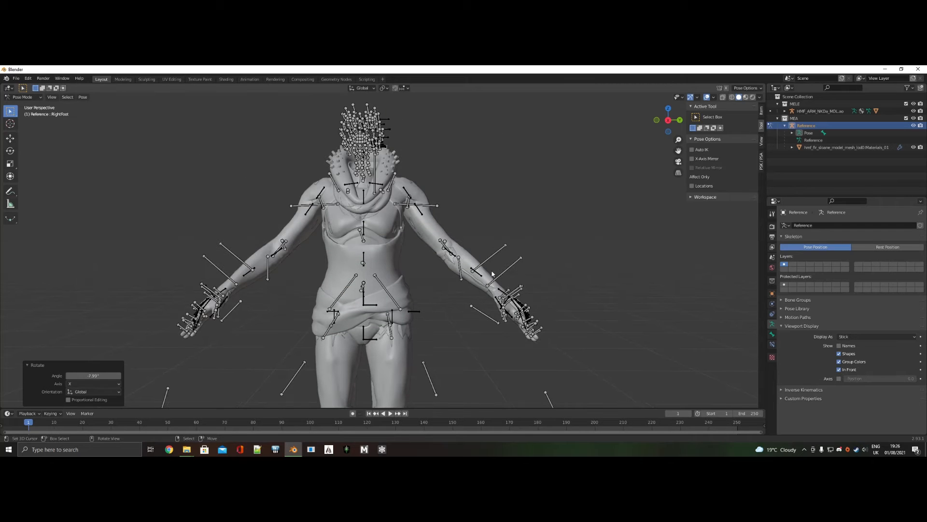
middle_drag(495, 275, 453, 265)
scroll(391, 254, up, 5)
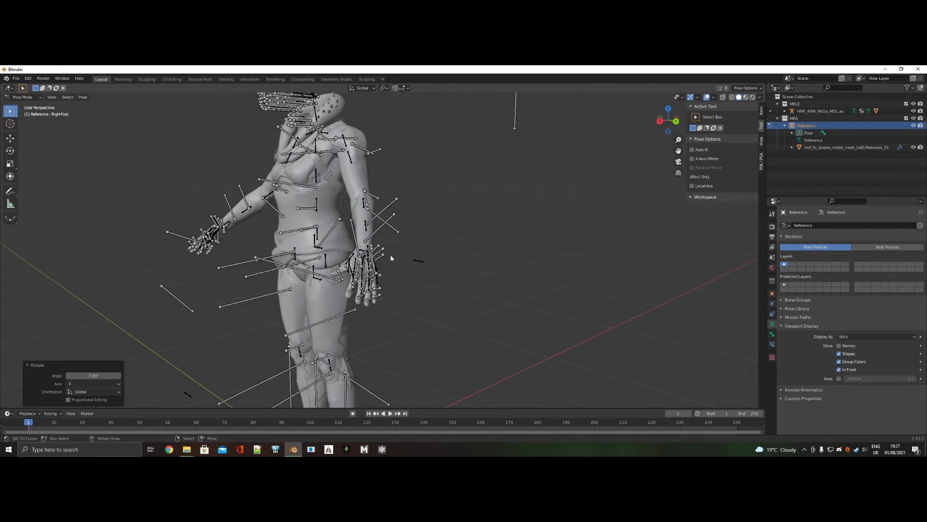
middle_drag(388, 260, 413, 271)
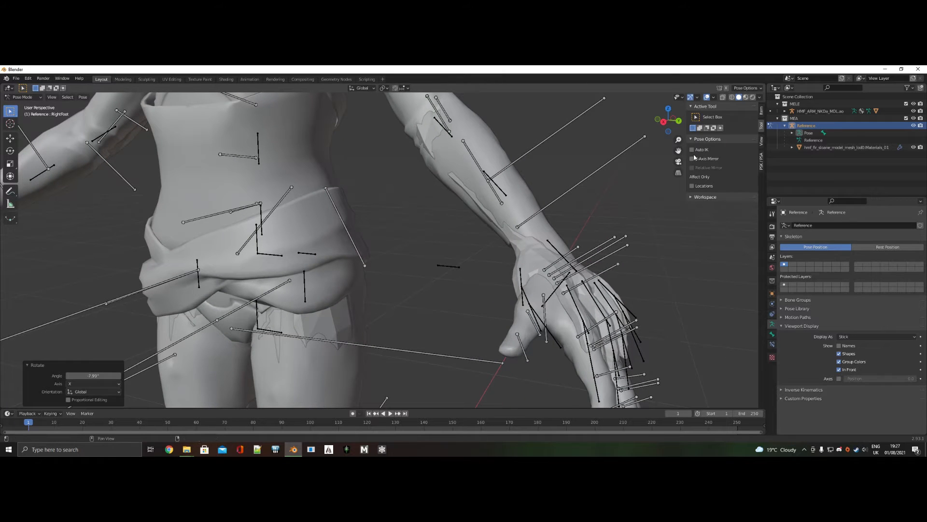
Step: Enable X-Axis Mirror and scale the LeftForeArm bone uniformly to 0.816 so both forearms shrink
click(475, 153)
scroll(474, 154, down, 4)
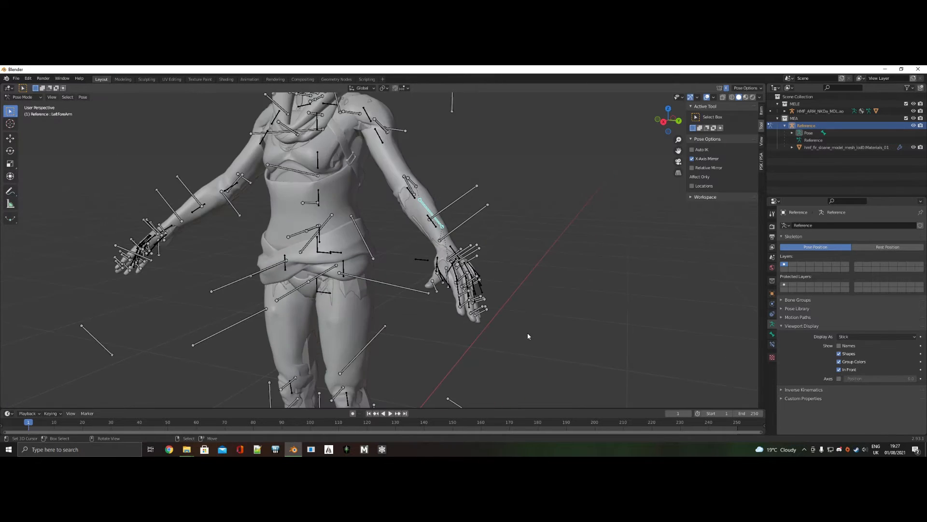
key(s)
right_click(512, 320)
scroll(485, 228, up, 2)
scroll(485, 228, up, 3)
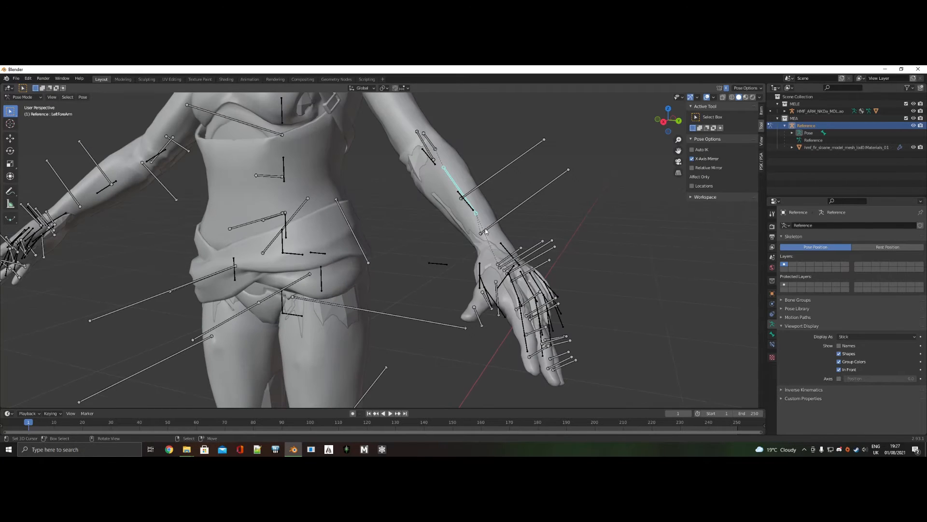
key(s)
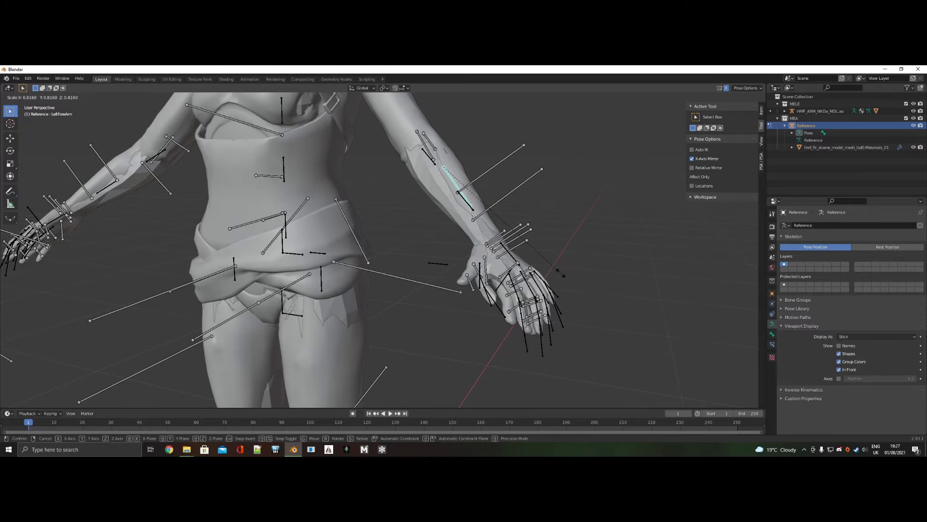
click(561, 274)
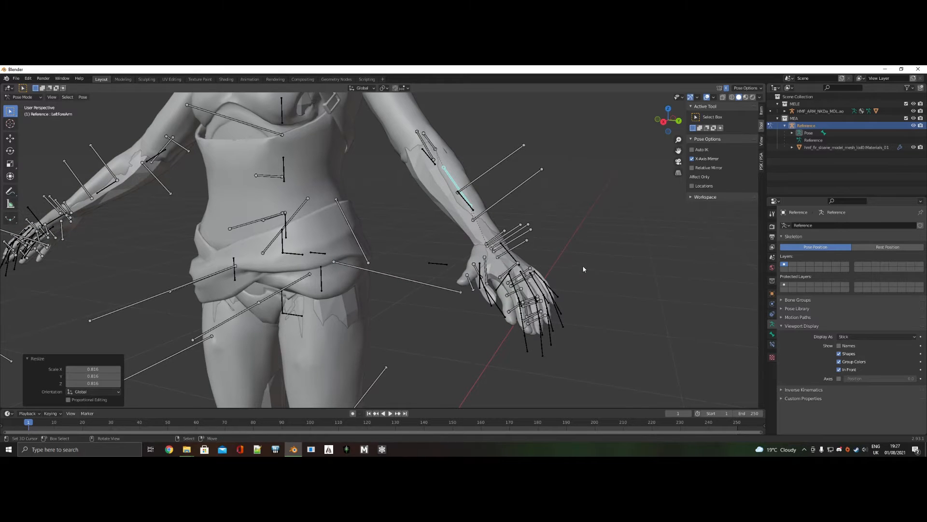
key(r)
key(x)
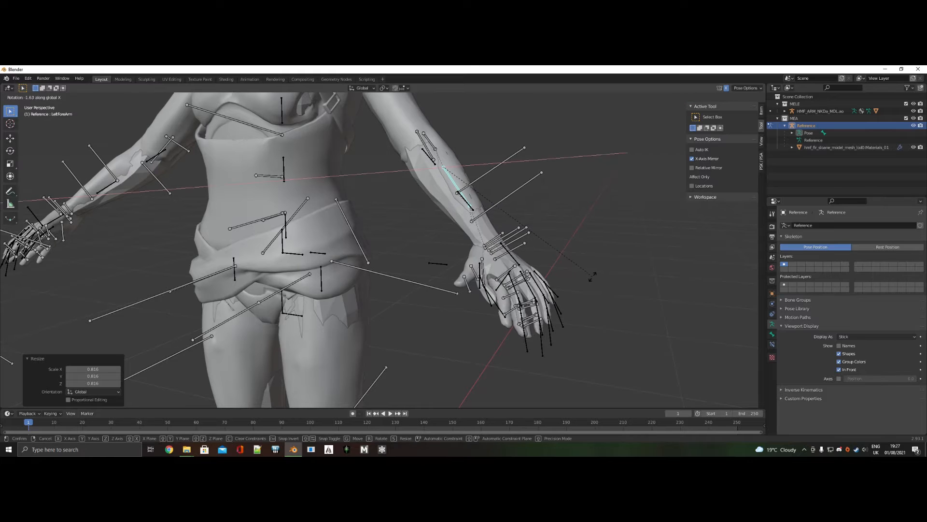
right_click(598, 265)
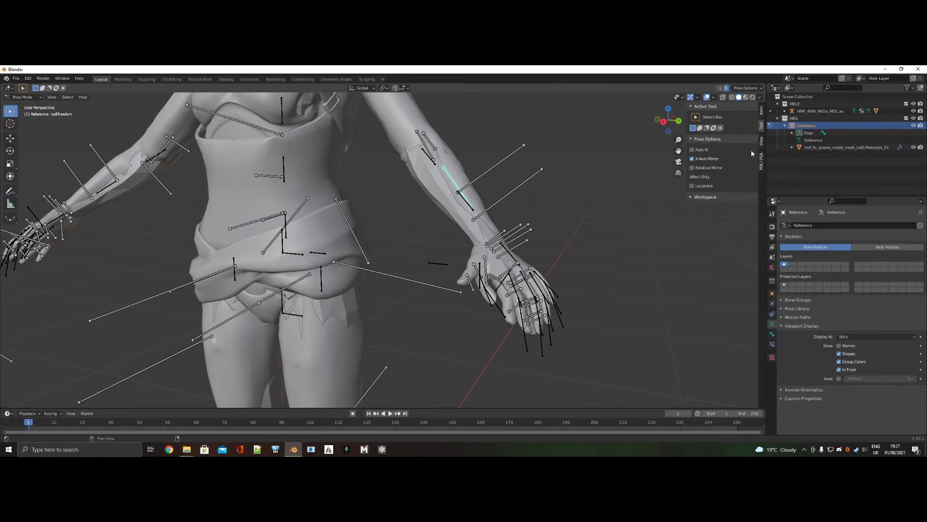
Step: Switch off X-Axis Mirror in the armature's pose options
mouse_move(580, 264)
middle_down()
mouse_move(546, 264)
mouse_move(593, 259)
mouse_move(585, 257)
middle_up()
scroll(584, 257, down, 2)
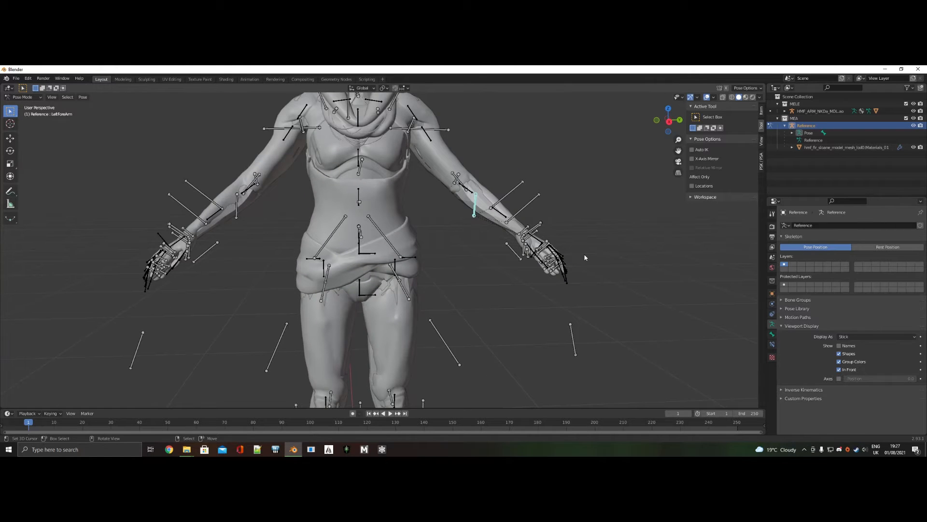
scroll(582, 257, up, 1)
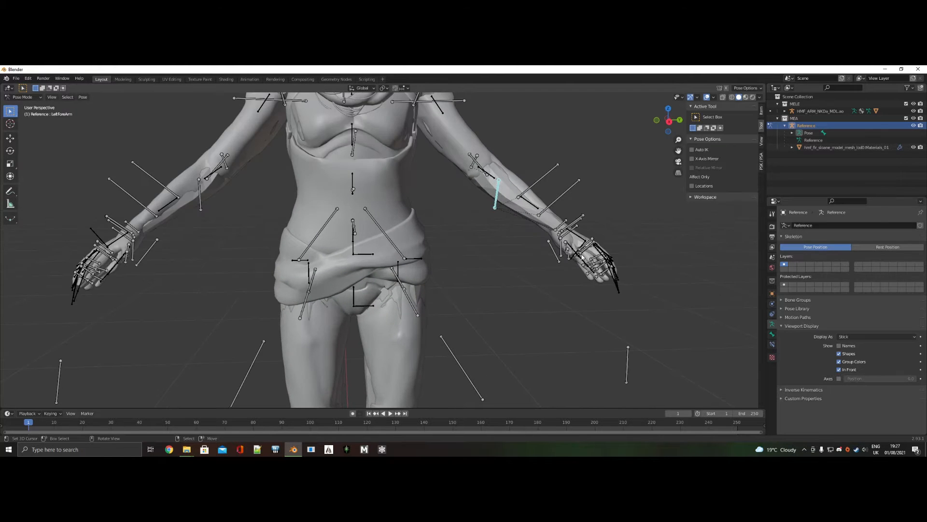
Step: Try a free rotation of the LeftHandThumb2 bone to bring the outfit's left thumb onto the MELE thumb
middle_drag(577, 275, 476, 290)
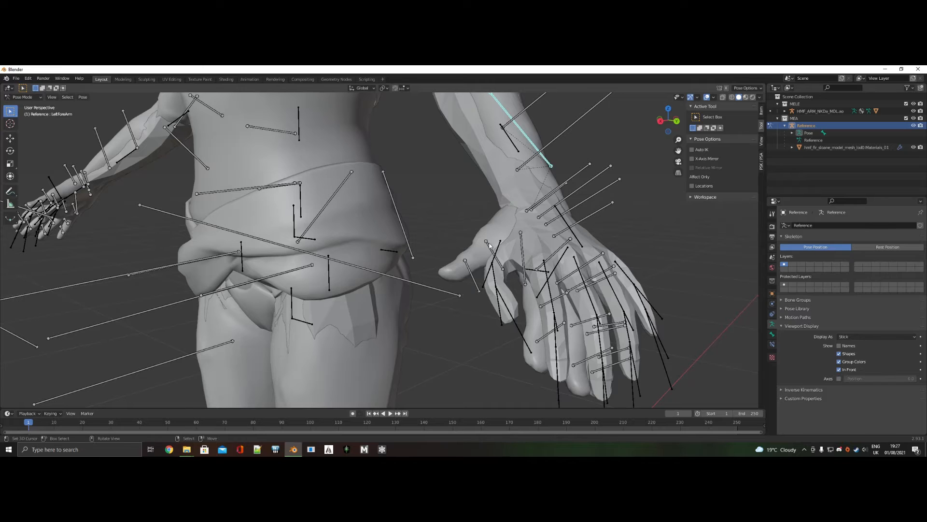
key(r)
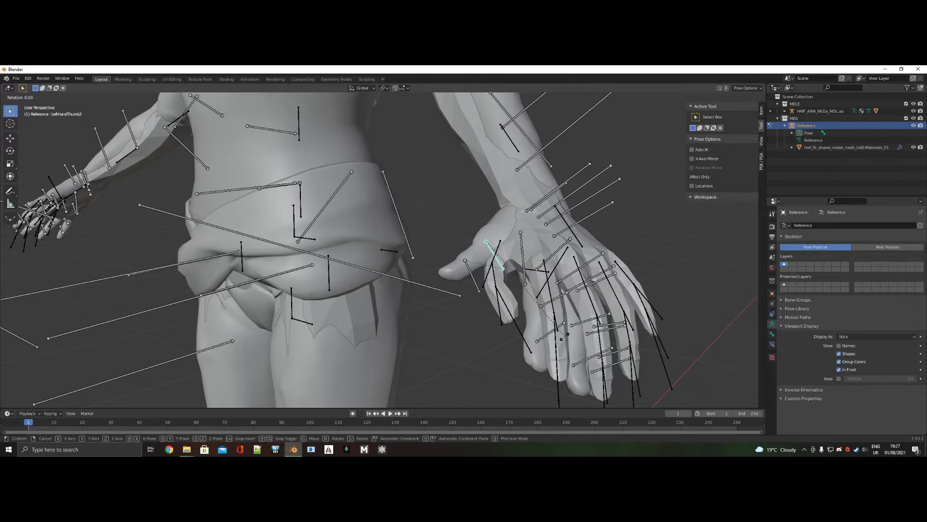
click(751, 280)
key(ctrl+z)
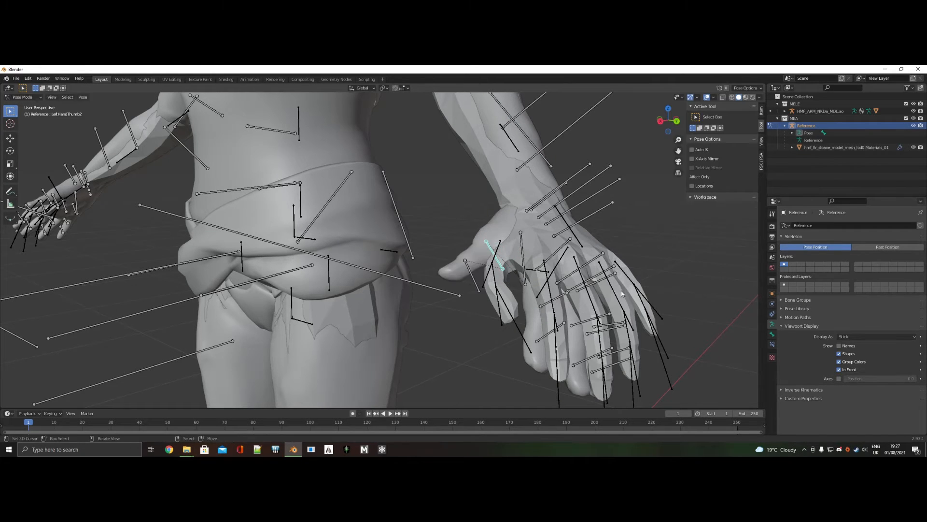
Step: Undo back past the previous forearm scaling and scale the LeftForeArm bone uniformly to 0.891 with X-Axis Mirror on
middle_drag(621, 291, 666, 235)
click(675, 236)
scroll(674, 236, down, 2)
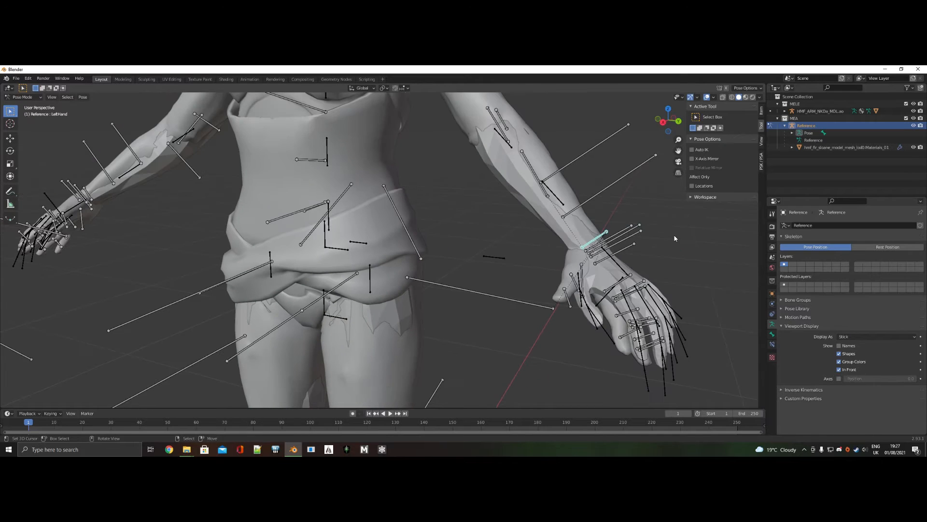
key(ctrl+z)
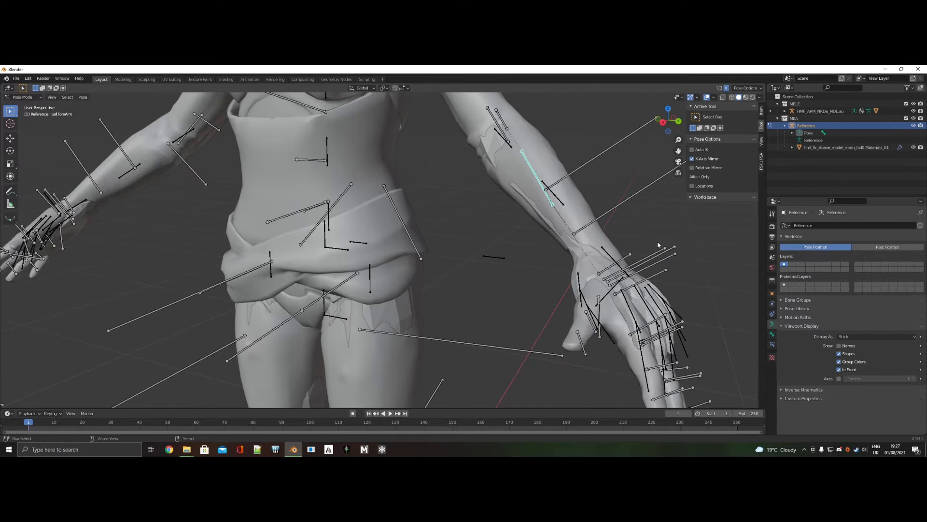
key(s)
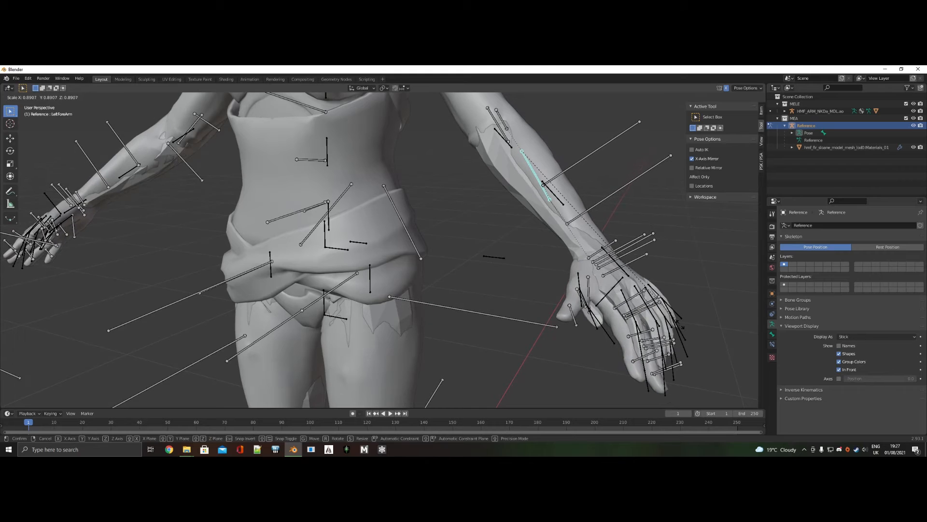
click(680, 323)
middle_drag(680, 323, 660, 326)
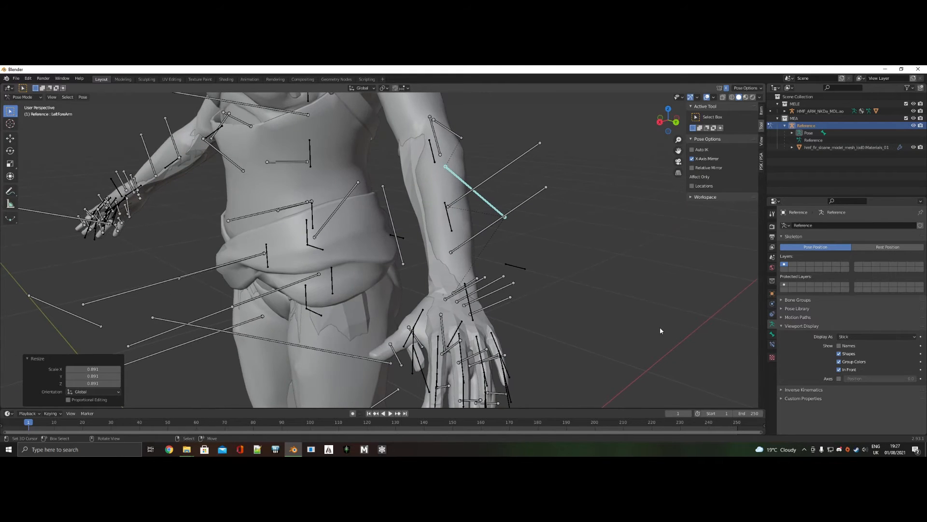
Step: Switch off X-Axis Mirror, select the LeftHandThumb2 bone and rotate it around the global Z axis toward the MELE thumb
shift+middle_drag(535, 274, 512, 189)
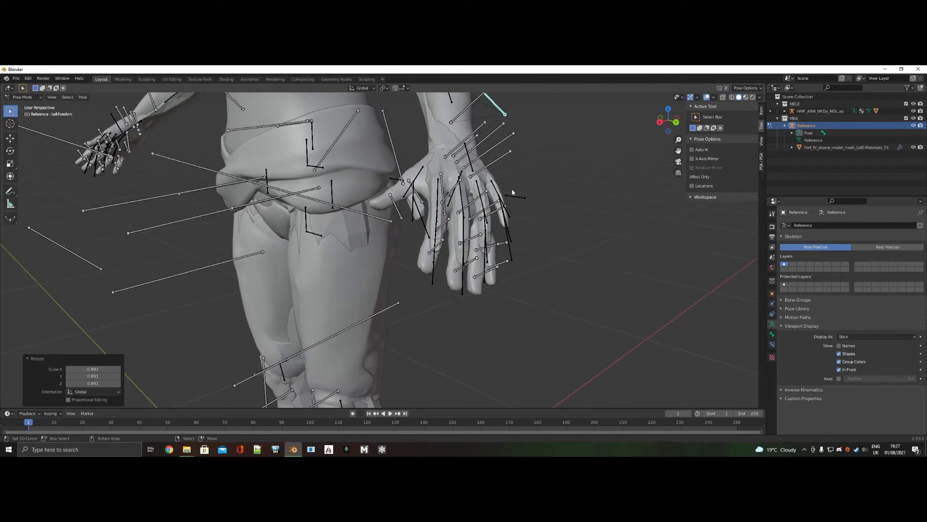
scroll(512, 189, up, 2)
click(434, 262)
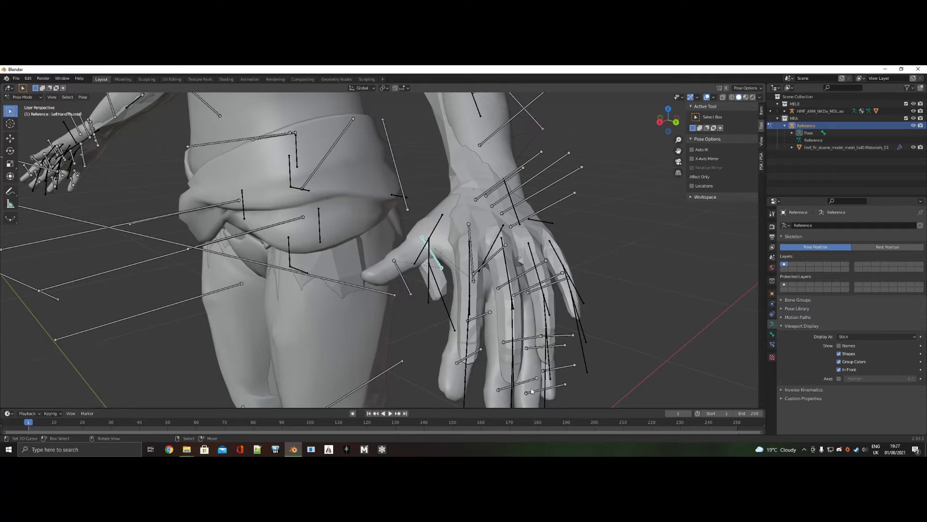
key(r)
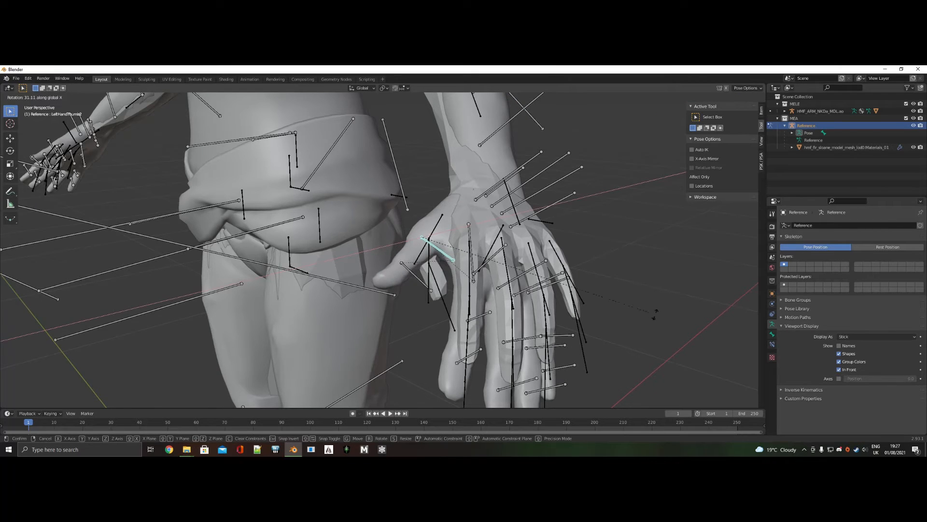
click(648, 329)
key(ctrl+z)
key(r)
key(z)
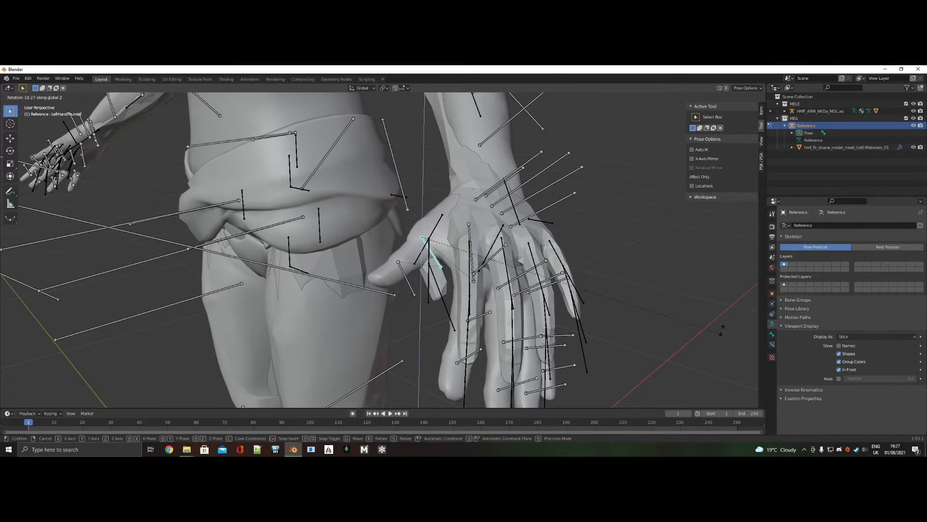
click(1, 281)
Step: Rotate the LeftHandThumb2 bone about 42.5° around the global Y axis and about 21.4° around the global X axis
key(r)
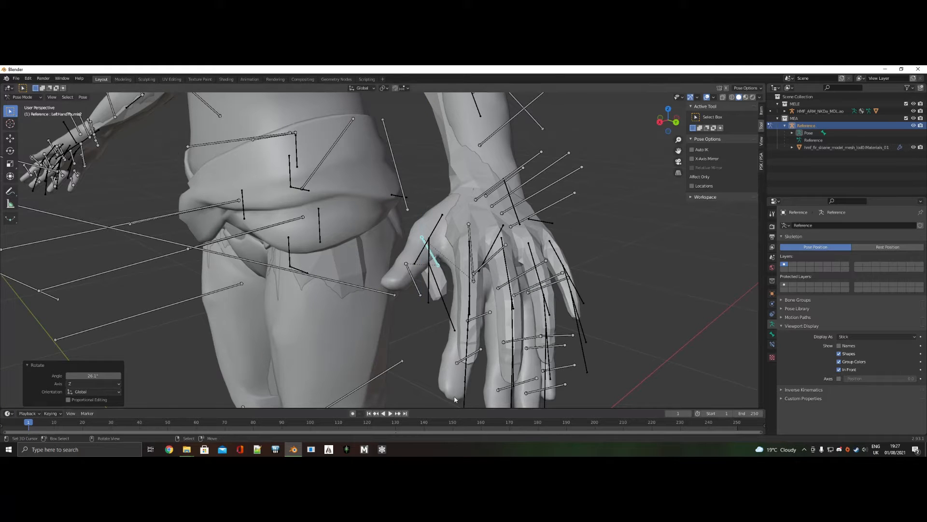
key(y)
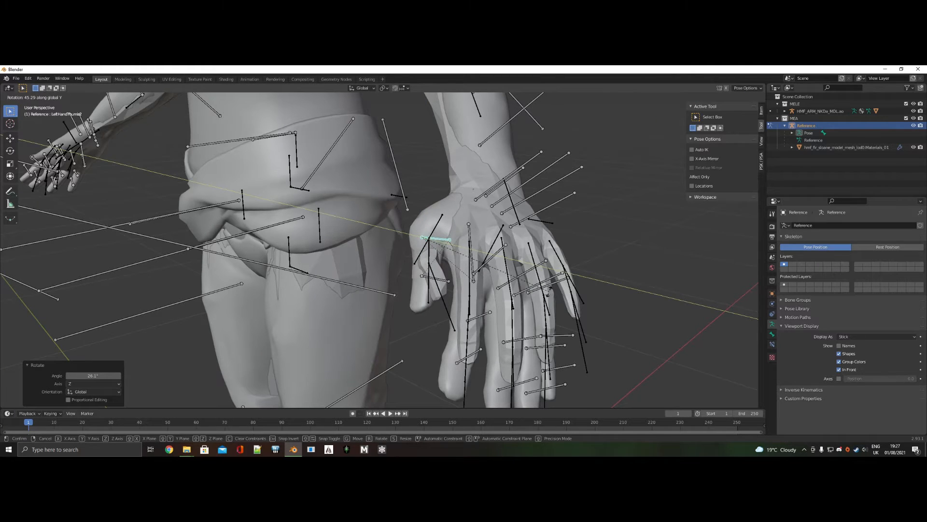
click(511, 357)
key(r)
key(x)
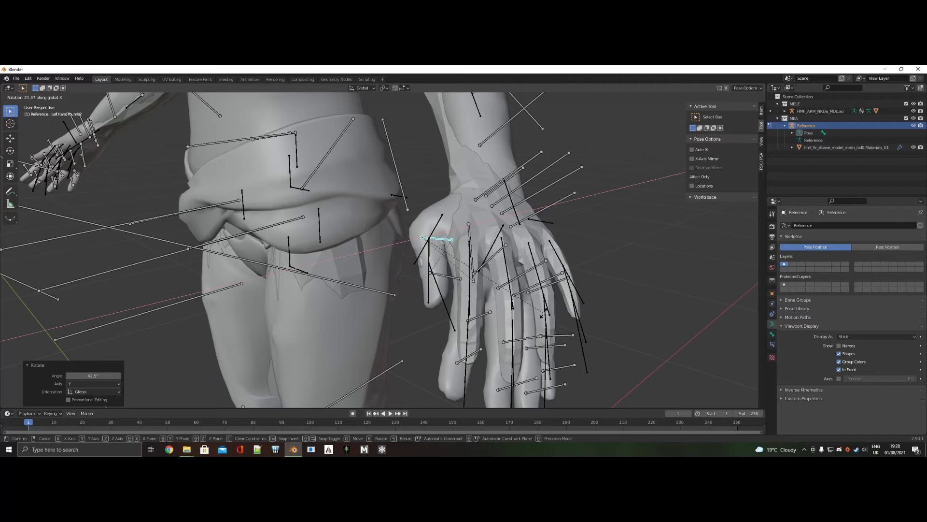
click(545, 315)
Step: Scale the LeftHandThumb2 bone uniformly to 0.920
middle_drag(545, 315, 522, 328)
key(s)
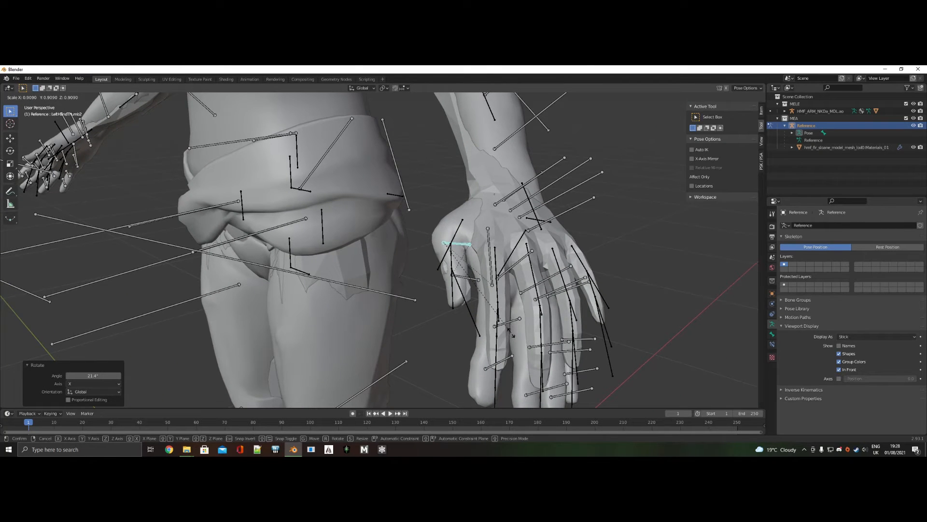
click(513, 337)
Step: Fine-tune the LeftHandThumb2 bone with a small global X rotation and a free rotation of about 3.03° in the view
key(r)
key(x)
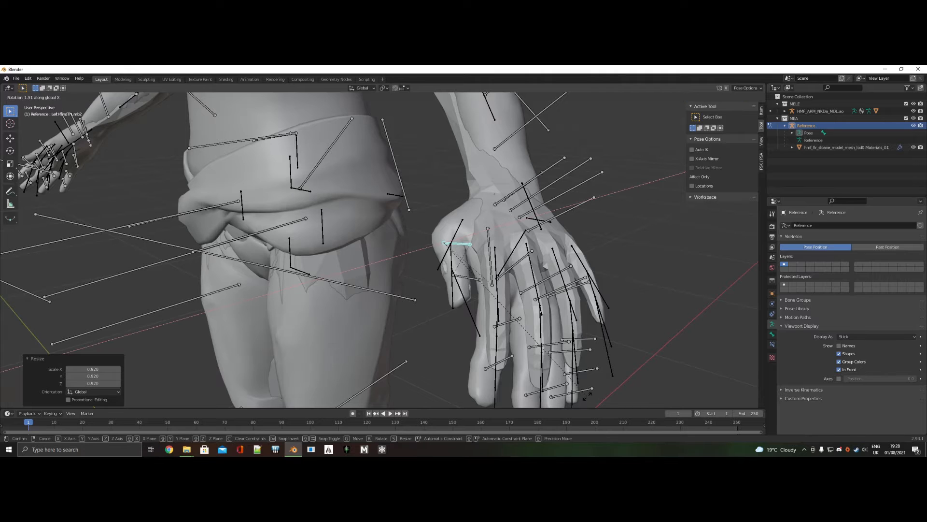
click(590, 392)
middle_drag(590, 392, 629, 356)
key(r)
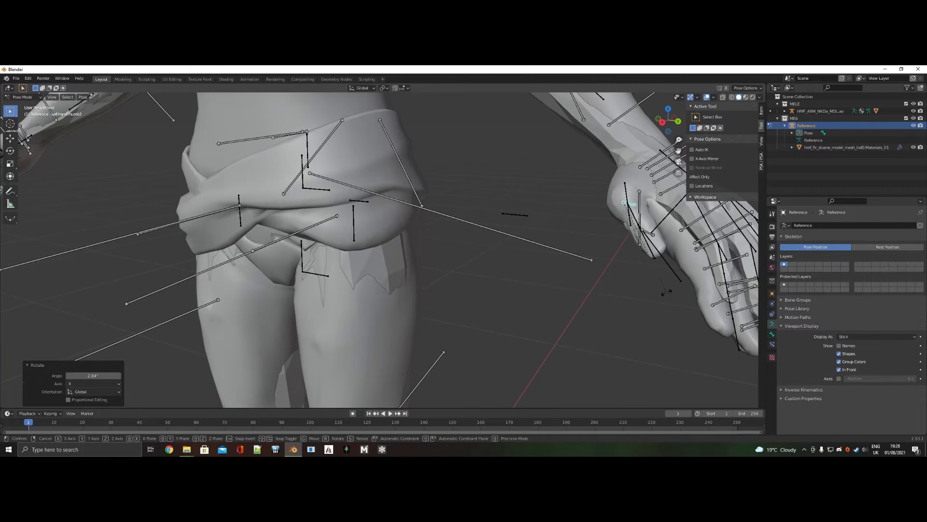
click(657, 291)
middle_drag(657, 291, 641, 292)
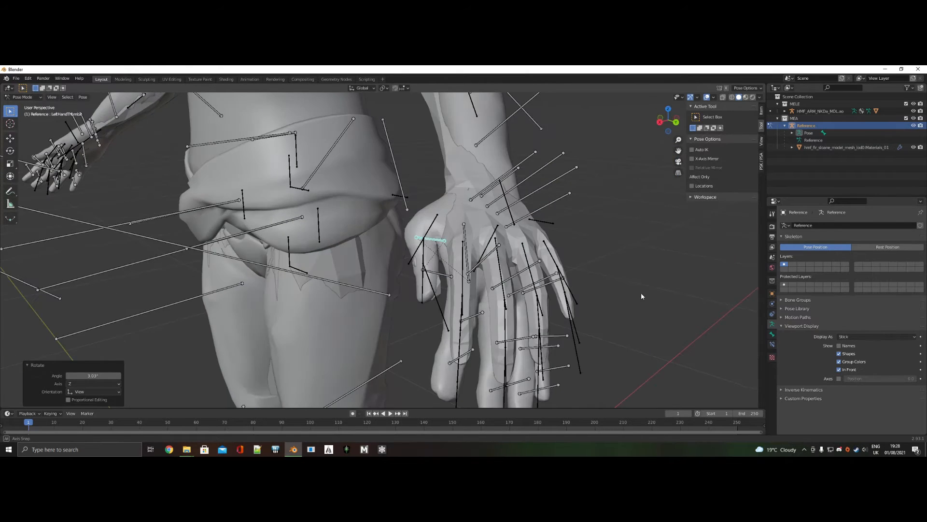
Step: Select the LeftHand bone and rotate it freely as seen from the side to raise the hand at the wrist
shift+middle_drag(473, 228, 469, 177)
right_click(468, 173)
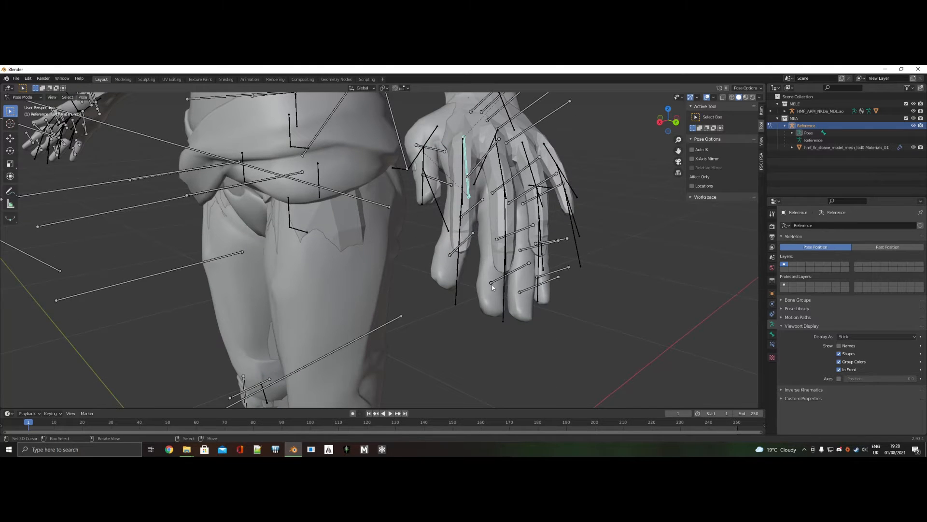
middle_drag(519, 274, 466, 261)
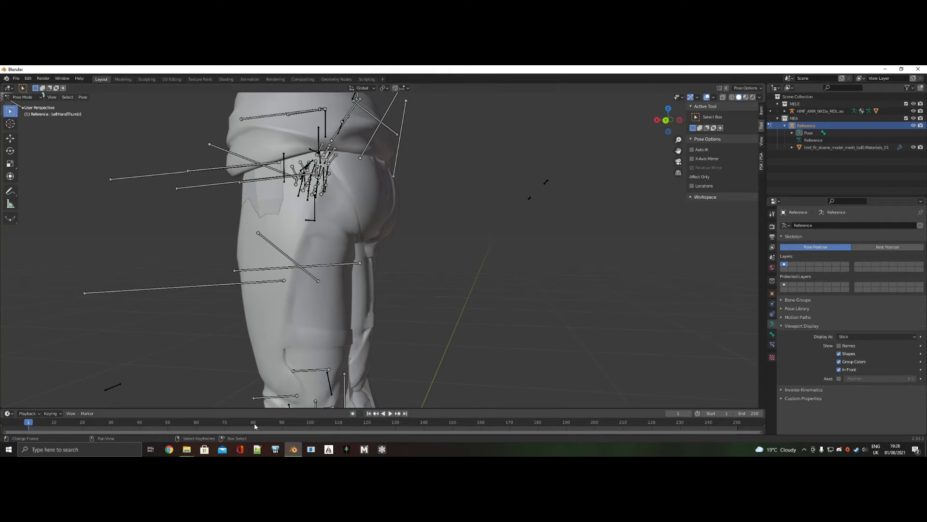
key(KP_Decimal)
scroll(410, 249, down, 6)
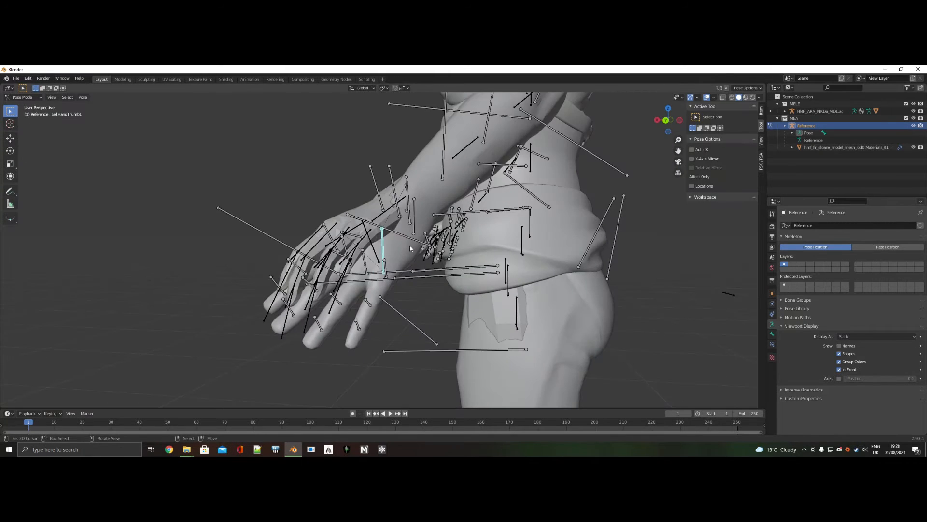
middle_drag(410, 251, 369, 252)
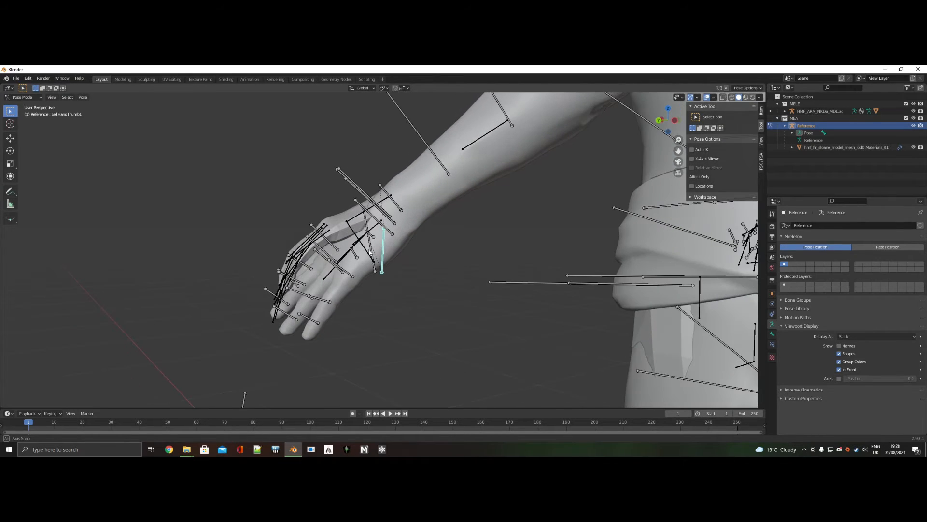
middle_drag(397, 202, 451, 257)
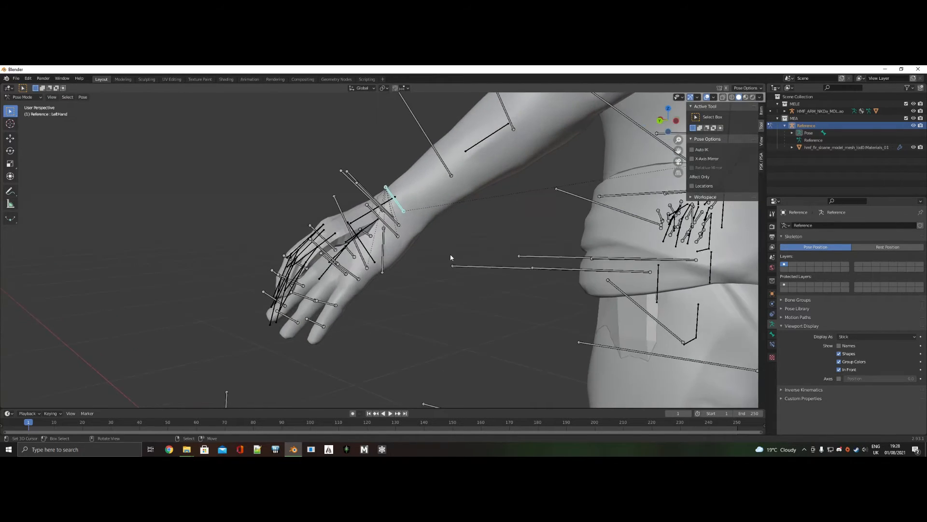
key(r)
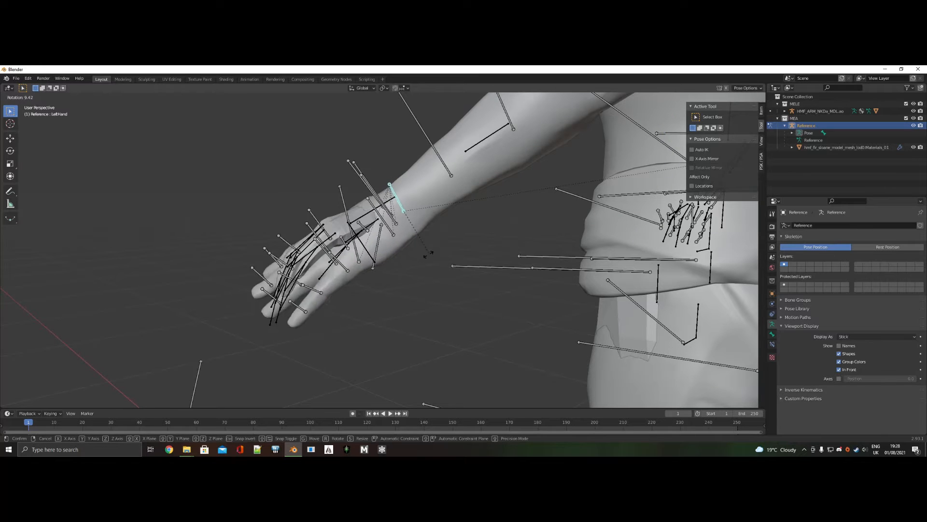
click(422, 257)
Step: Try turning the LeftHand bone further around the global X axis and with another free rotation
key(r)
key(x)
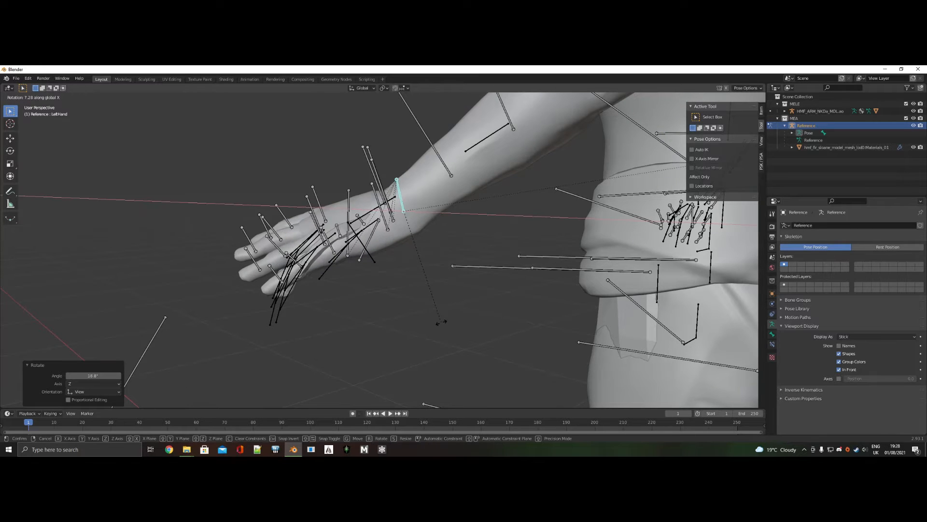
click(408, 337)
key(r)
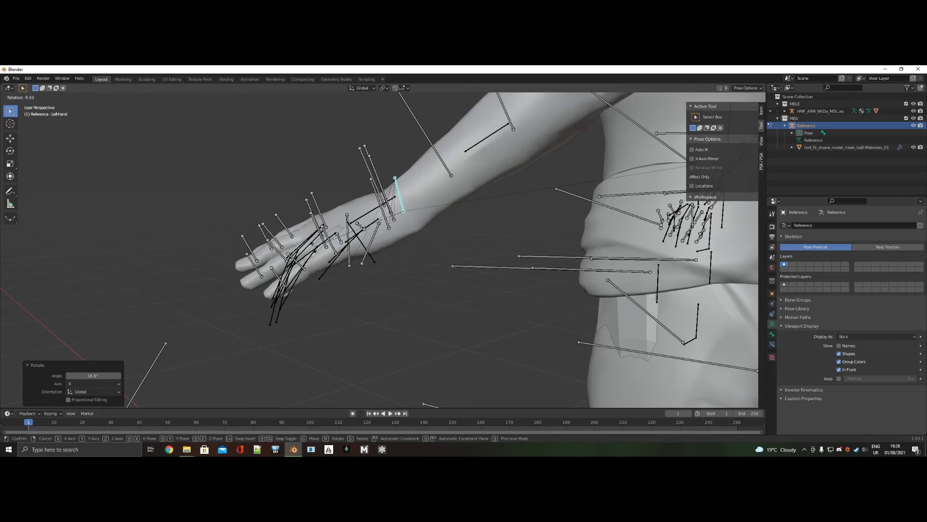
click(315, 254)
key(ctrl+z)
key(ctrl+z)
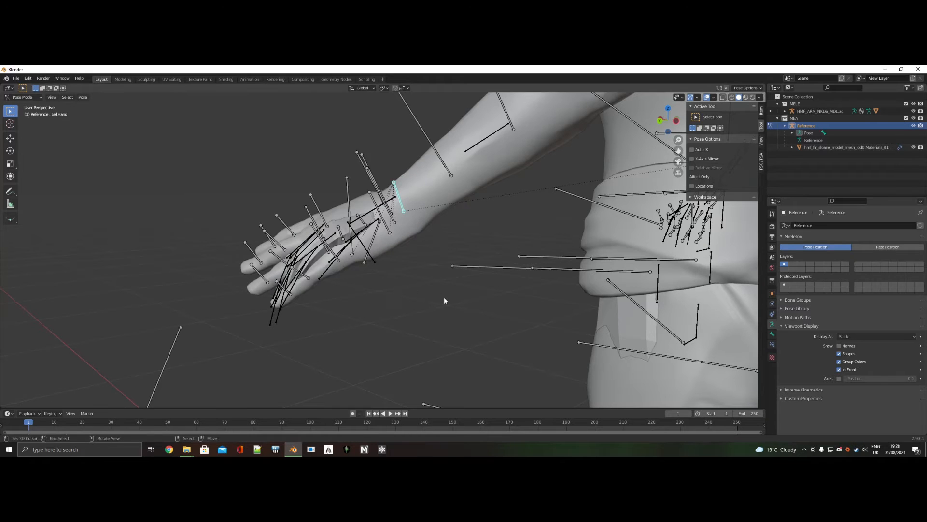
Step: Try a rotation of the LeftHand bone around the global Y axis
key(r)
key(y)
click(444, 332)
key(ctrl+z)
Step: Rotate the LeftHand bone around the global Y axis and adjust it with a free rotation in the view
key(r)
key(y)
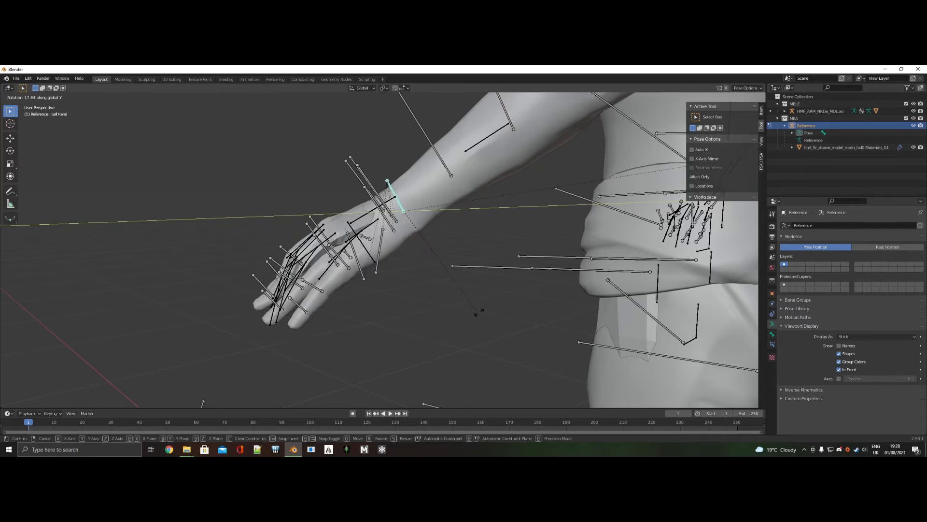
click(527, 282)
key(r)
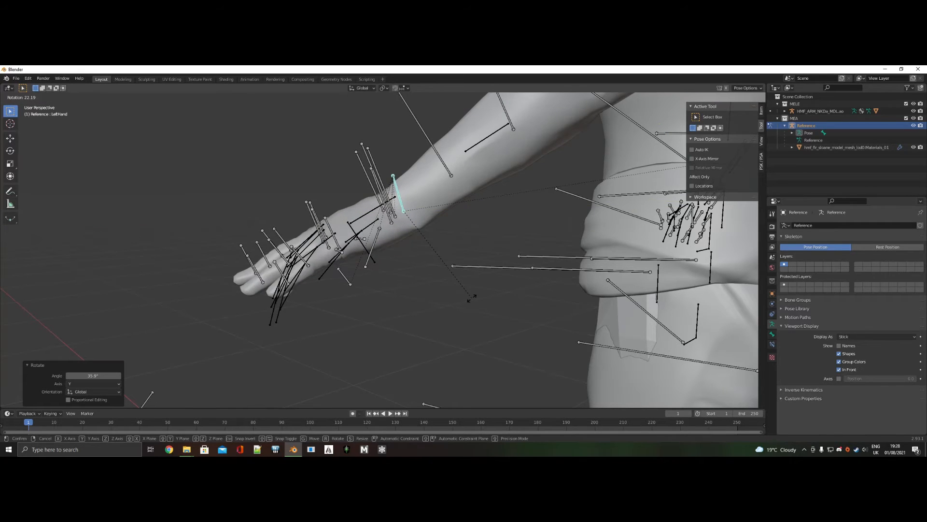
Step: Rotate the LeftHand bone about 22.2° in the side view and a further 9.5° from the front
click(469, 298)
middle_drag(470, 298, 430, 317)
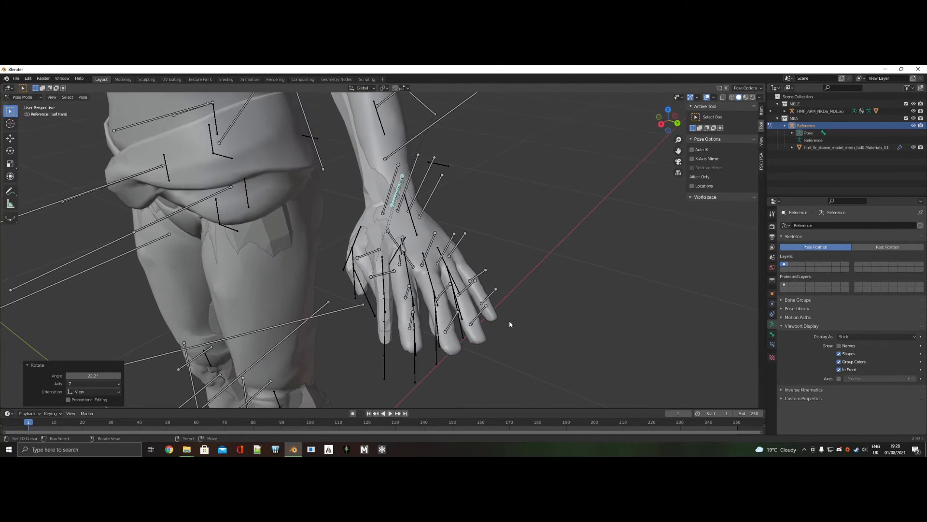
key(r)
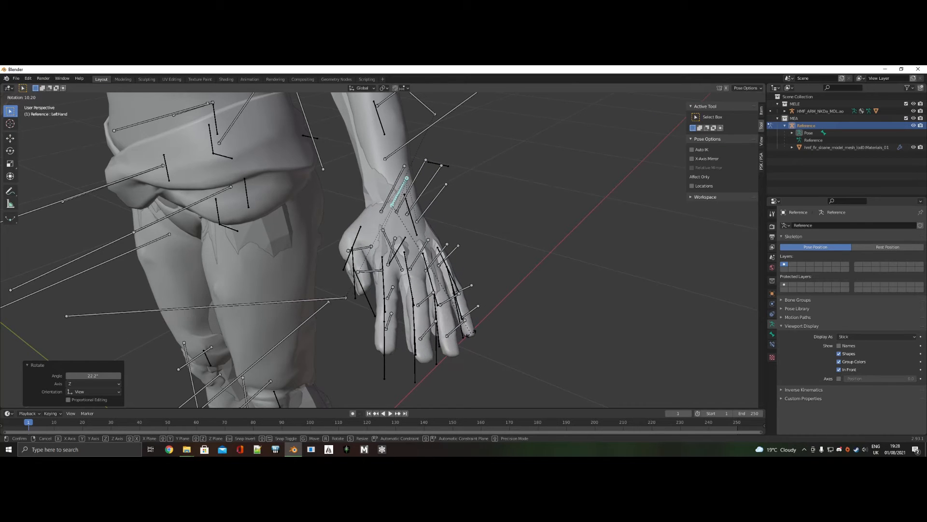
click(474, 334)
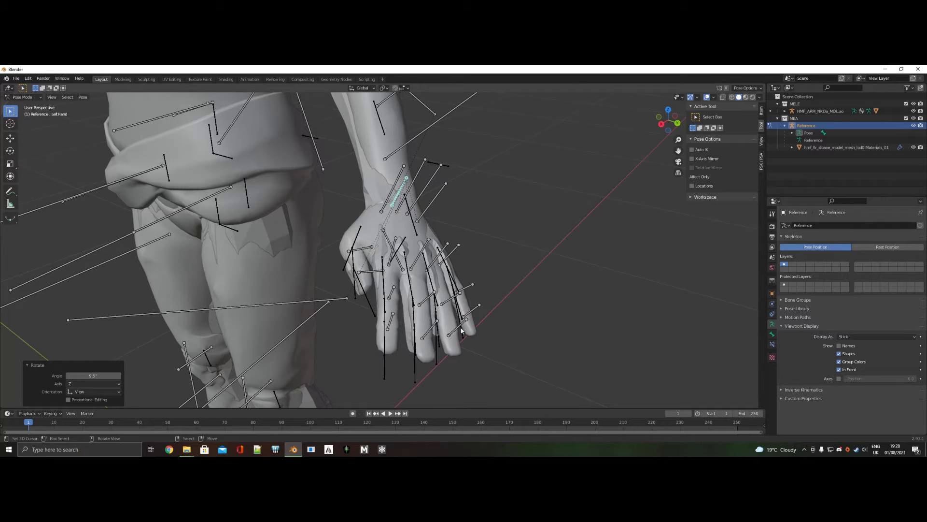
Step: Rotate the LeftHandThumb2 bone about 6° in the front view and again in the side view to line up the thumb
click(358, 248)
key(r)
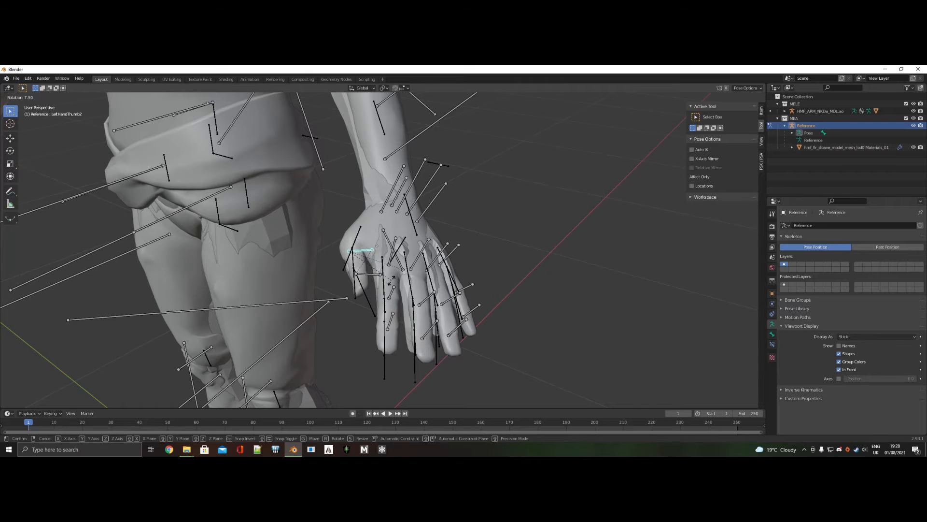
click(401, 279)
middle_drag(401, 279, 500, 256)
key(r)
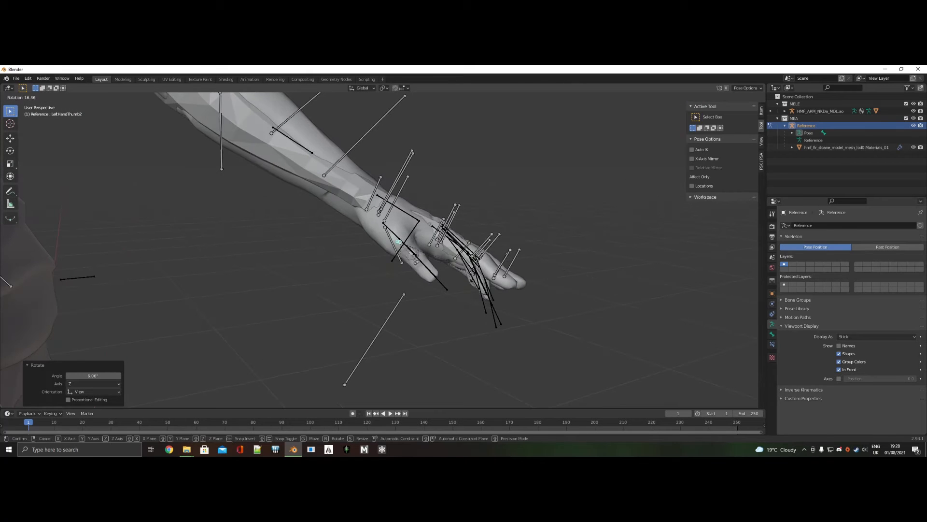
click(445, 268)
Step: Rotate the LeftHandIndex3 bone about 31.4° in the side view and adjust its angle from the front
middle_drag(445, 268, 552, 305)
click(524, 266)
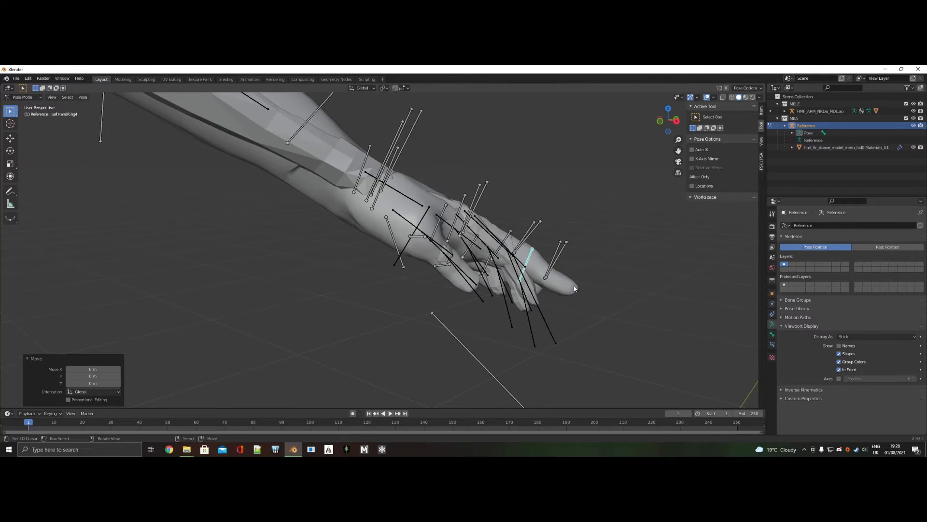
middle_drag(620, 296, 500, 292)
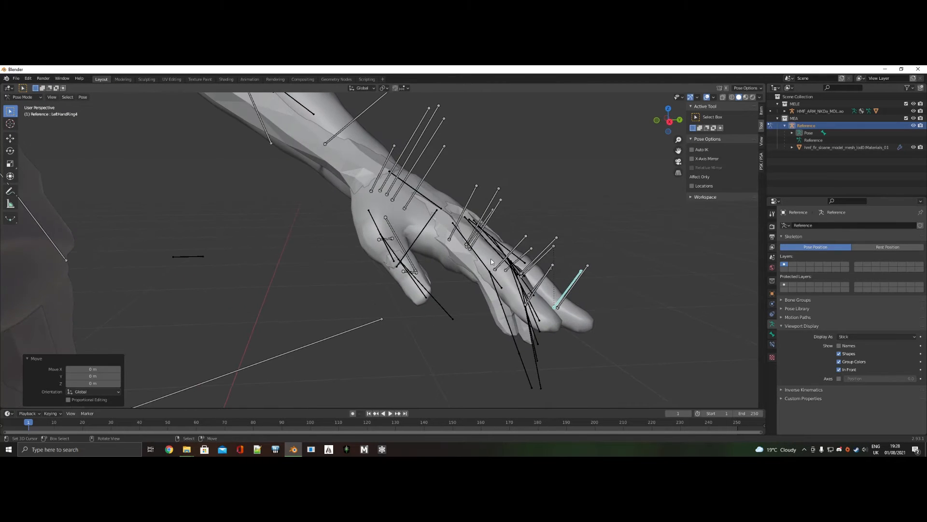
click(505, 259)
middle_drag(505, 258, 682, 315)
key(r)
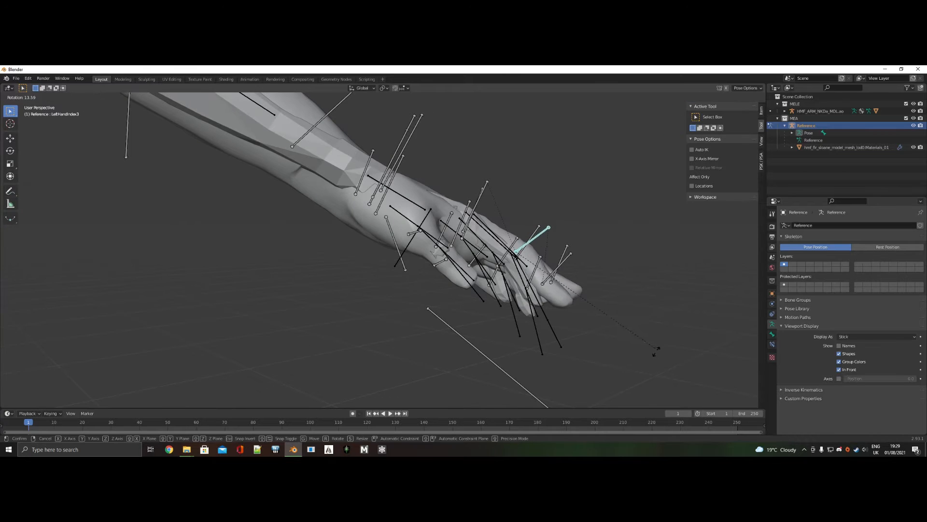
click(614, 381)
middle_drag(613, 381, 513, 376)
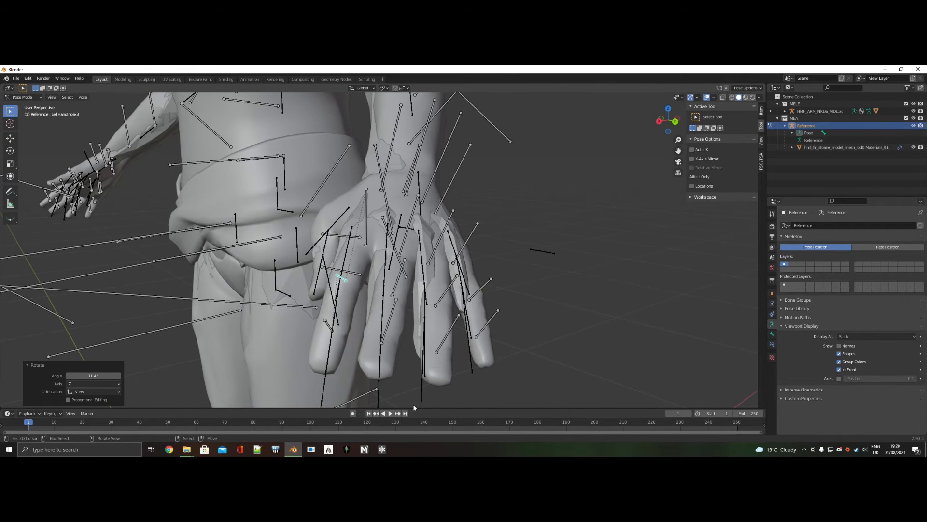
key(r)
click(375, 256)
Step: Rotate the LeftHandMiddle3 bone about 46.2° in the side view and about -14.5° from the front
middle_drag(375, 256, 483, 270)
click(493, 276)
middle_drag(593, 357, 513, 363)
key(r)
click(576, 346)
key(r)
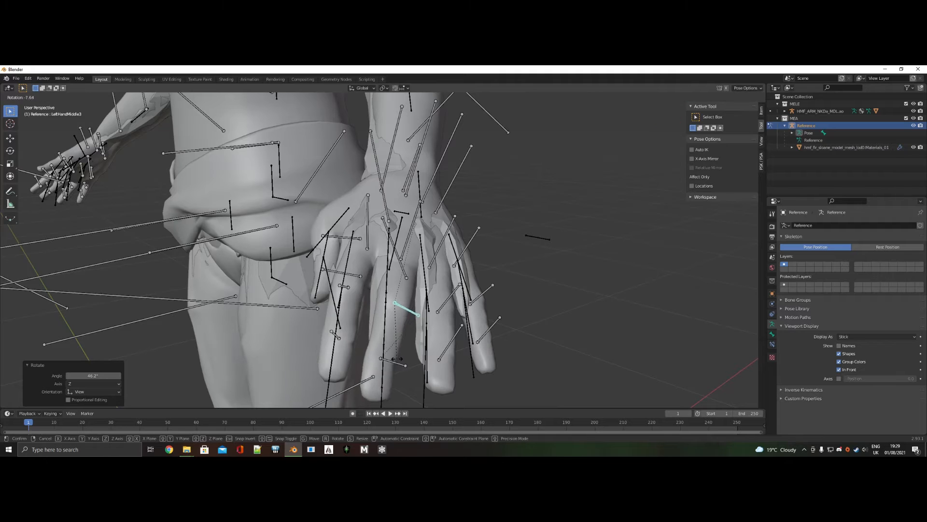
click(406, 360)
Step: Rotate the LeftHandMiddle2 bone very slightly, by about half a degree
shift+scroll(403, 278, down, 4)
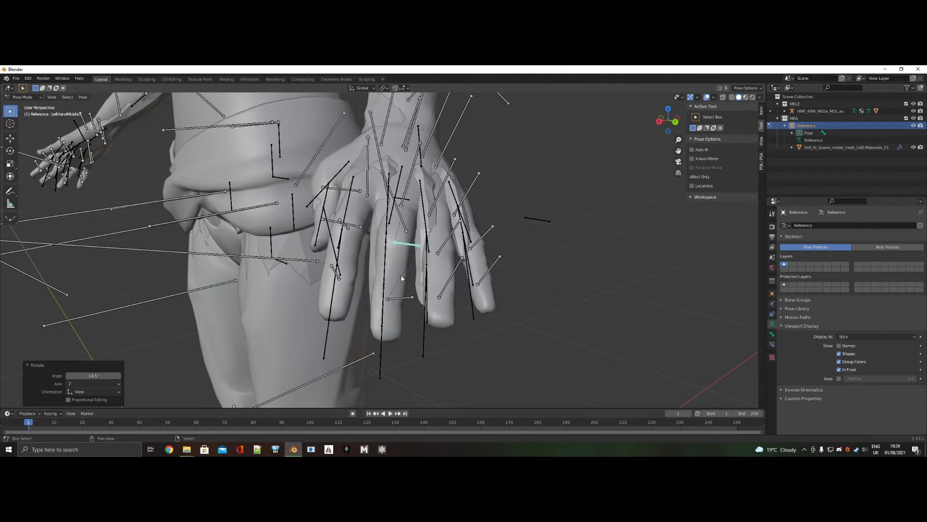
mouse_move(407, 197)
middle_down()
mouse_move(427, 200)
mouse_move(415, 204)
middle_up()
click(420, 207)
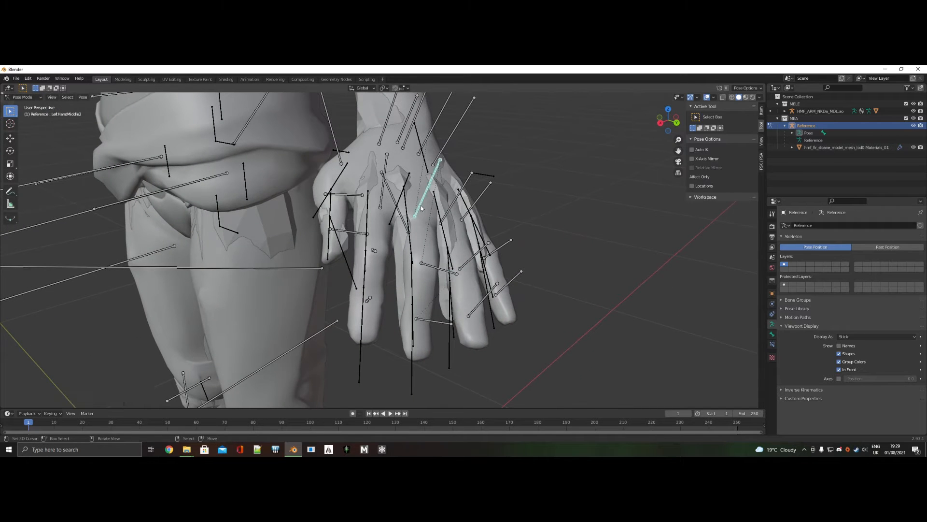
key(r)
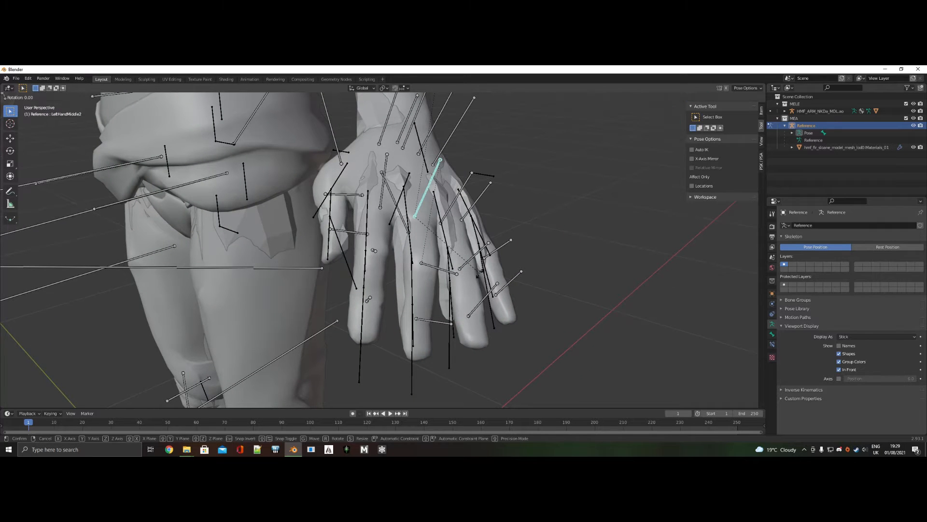
click(480, 275)
Step: Try two freehand rotations of the LeftHand bone and undo each one
middle_drag(480, 276, 457, 262)
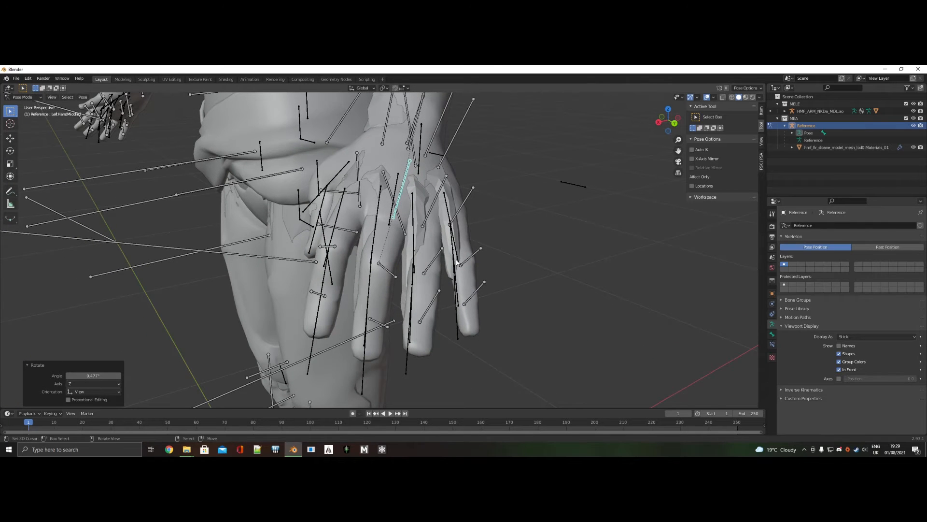
click(407, 141)
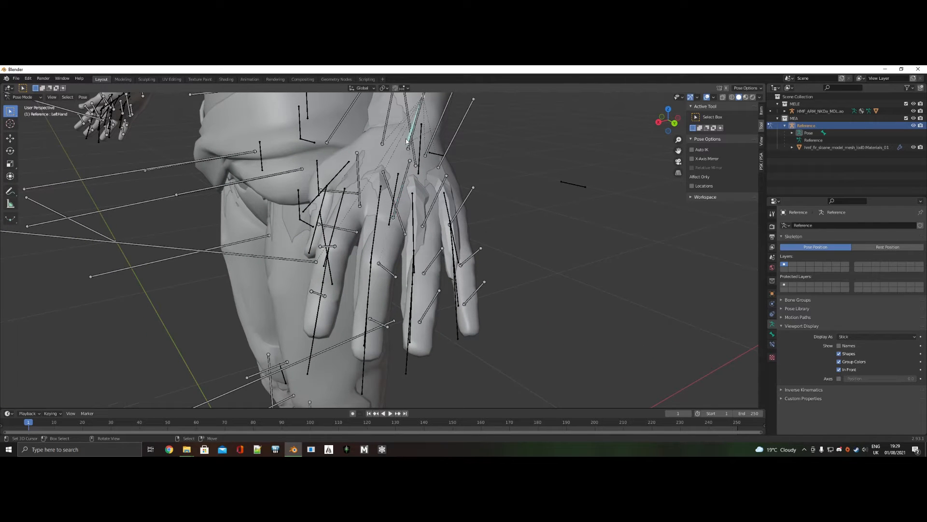
key(r)
click(526, 260)
key(ctrl+z)
key(r)
click(510, 249)
key(ctrl+z)
Step: Move the LeftHand bone slightly, about 0.0013 m in X and -0.0008 m in Y
key(g)
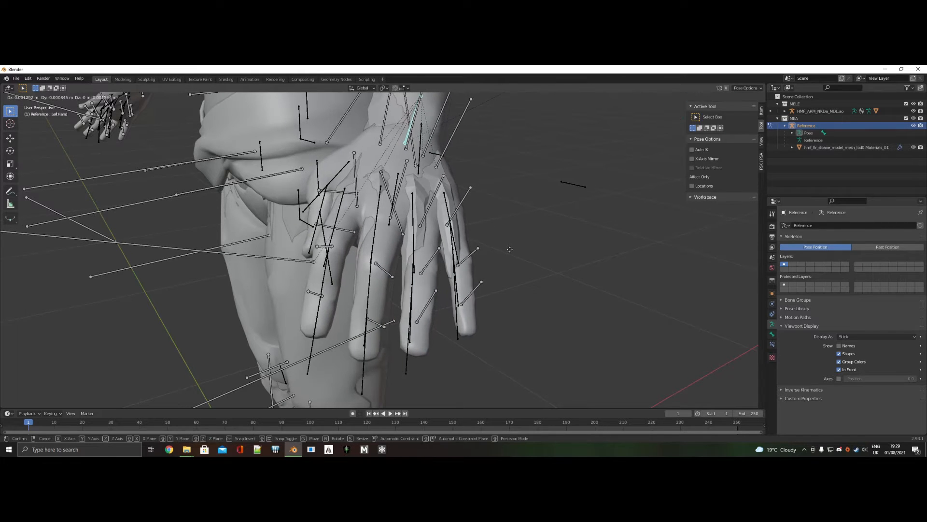
click(509, 249)
middle_drag(510, 249, 539, 254)
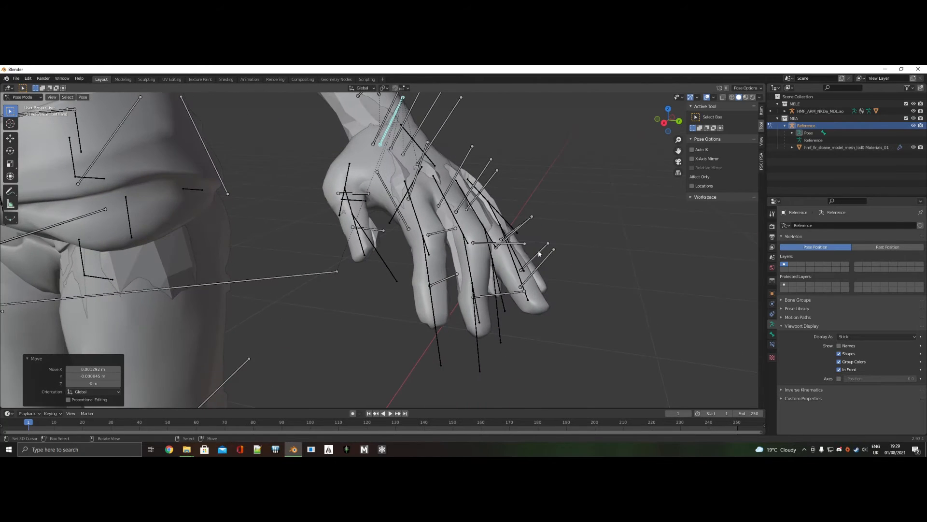
Step: Scale the LeftHandMiddle3 bone down to about 0.9 and scale the LeftHandIndex3 bone to fit its finger
click(477, 252)
key(s)
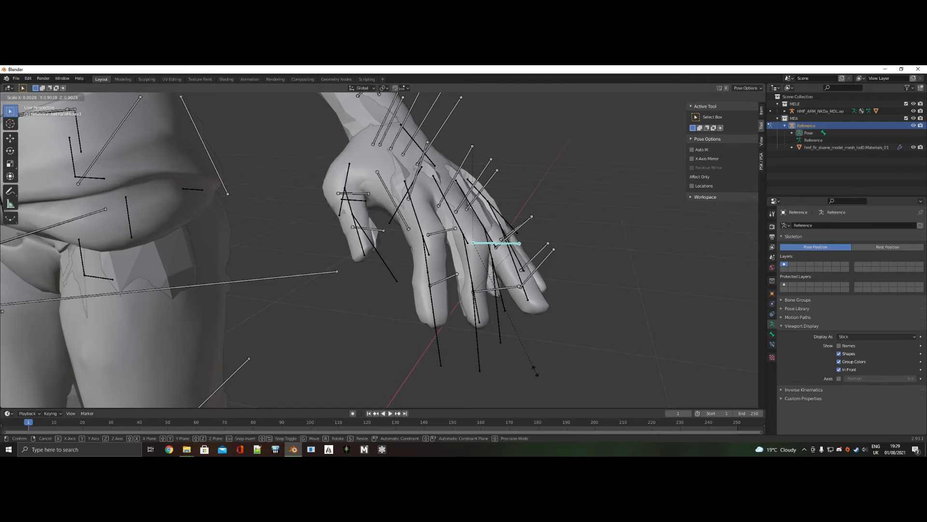
click(535, 371)
click(443, 280)
click(440, 231)
key(s)
click(460, 322)
mouse_move(461, 322)
middle_down()
mouse_move(434, 309)
mouse_move(454, 325)
middle_up()
Step: Rotate the LeftHandRing3 bone about 38° in the side view and correct its angle slightly from the front
click(490, 256)
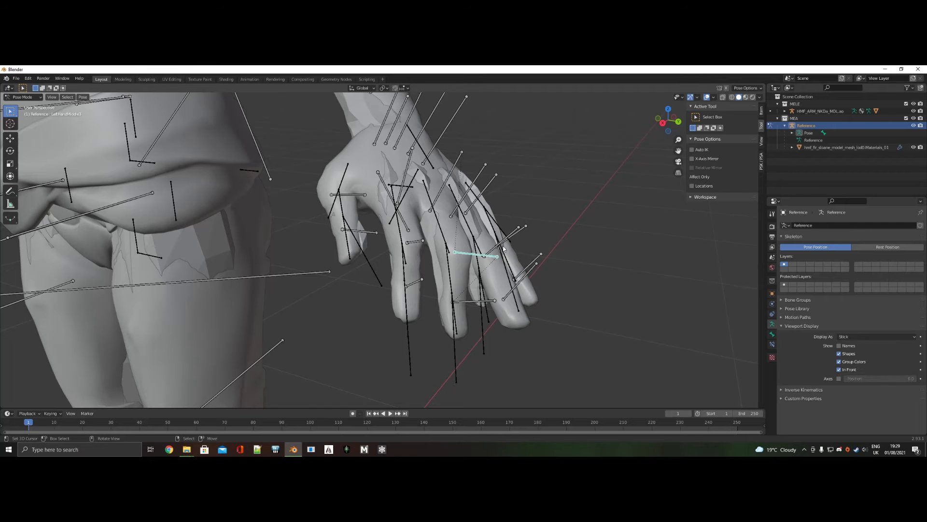
middle_drag(529, 268, 612, 259)
key(r)
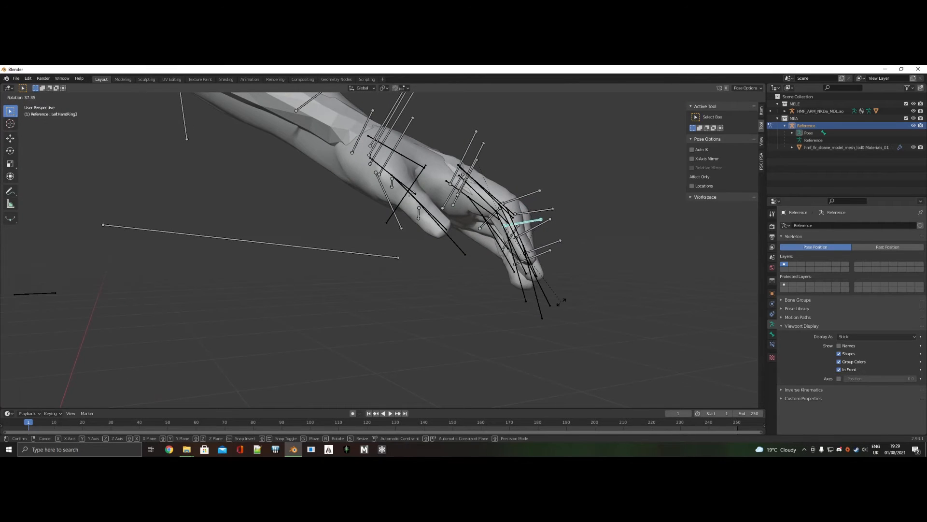
click(560, 297)
middle_drag(557, 297, 480, 330)
key(r)
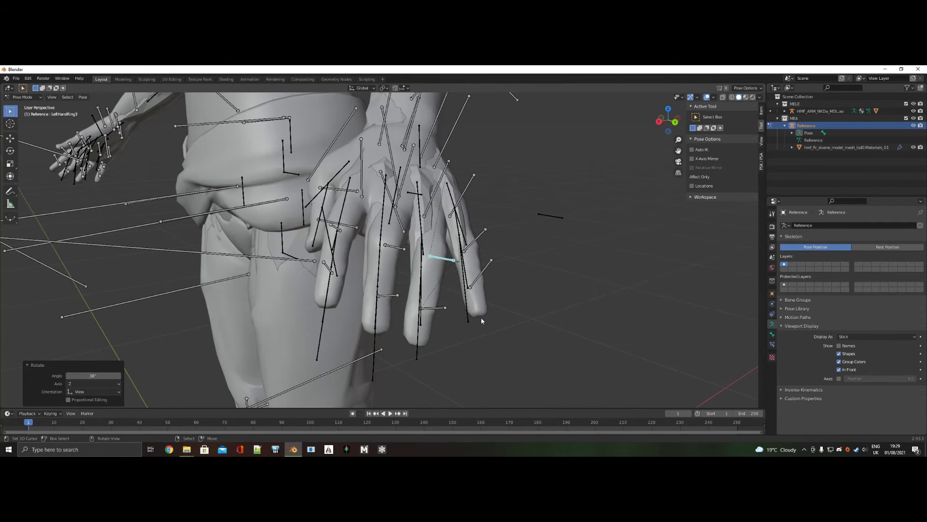
click(480, 330)
Step: Scale the LeftHandRing3 bone down to 0.8
middle_drag(496, 362, 480, 317)
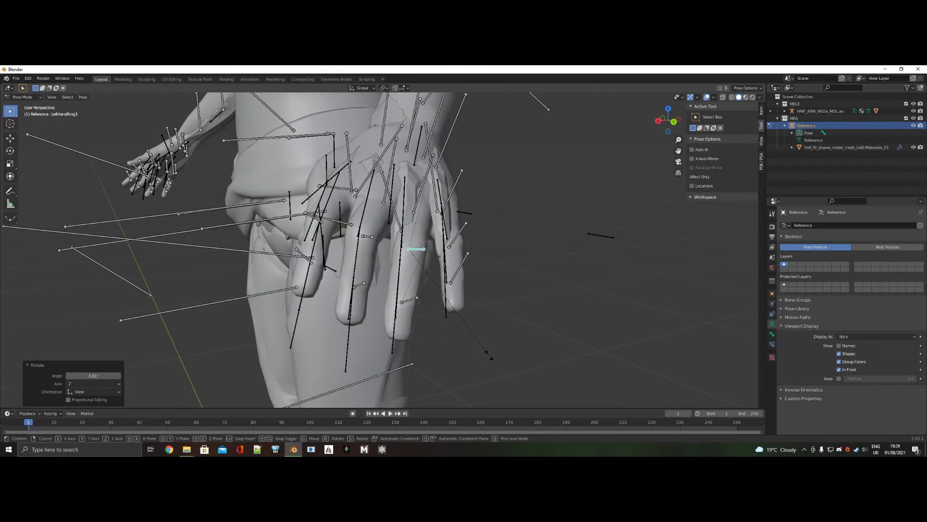
key(s)
click(479, 314)
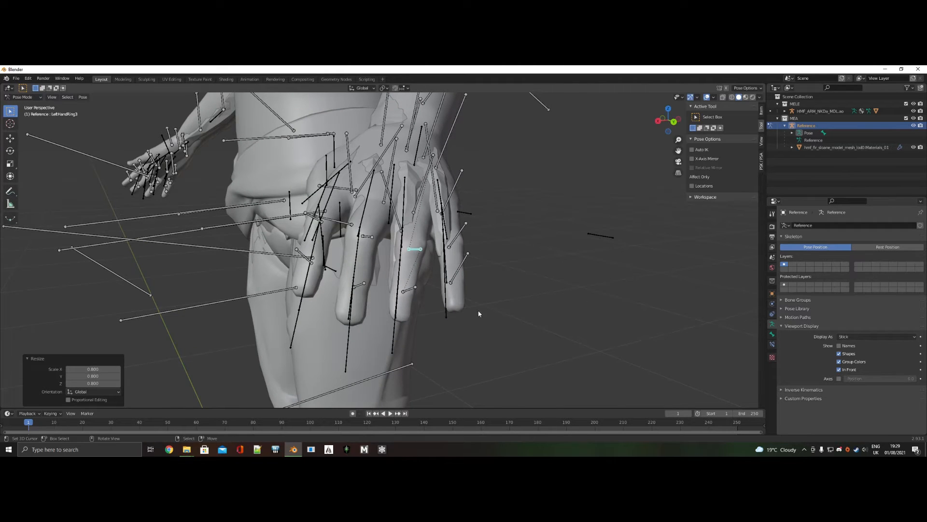
Step: Rotate the LeftHand bone slightly around the global X axis and fine-tune it with a free rotation
click(421, 181)
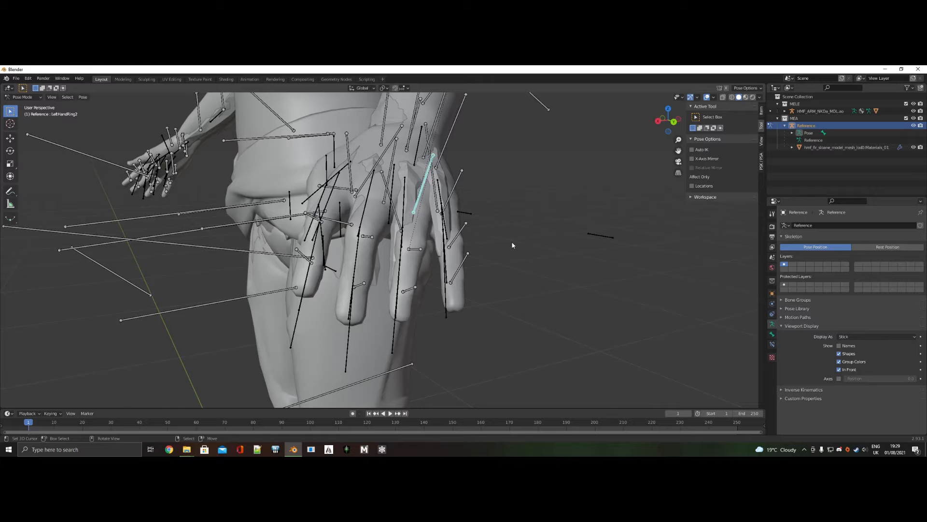
middle_drag(472, 222, 410, 137)
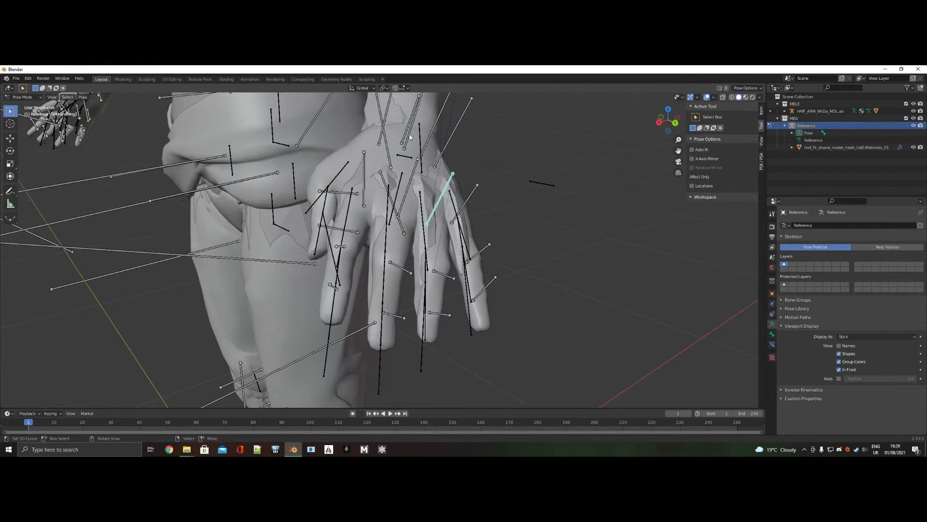
click(406, 134)
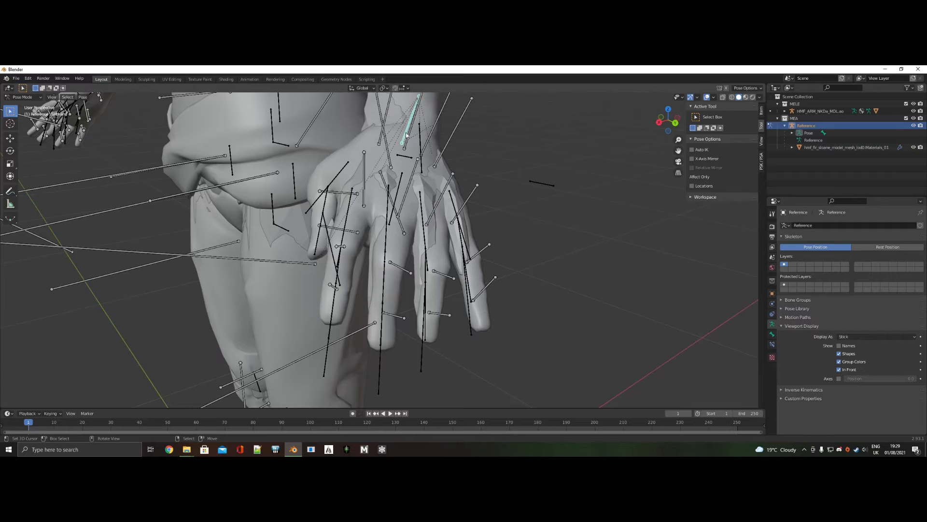
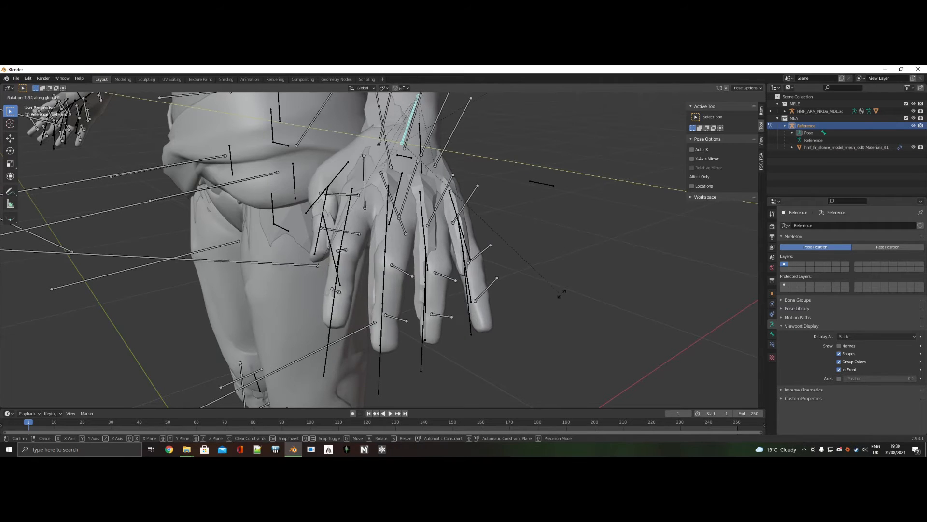
key(r)
key(x)
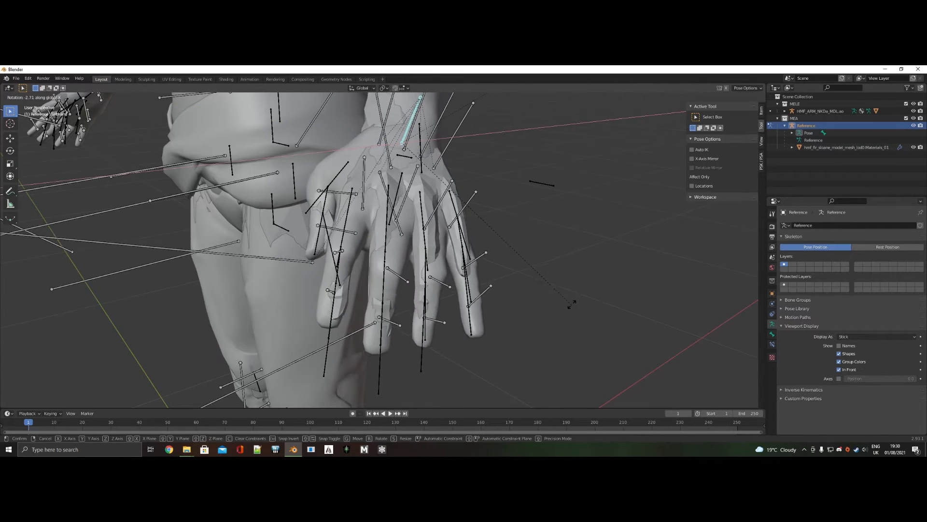
click(563, 264)
scroll(570, 265, up, 2)
middle_drag(571, 267, 551, 249)
key(r)
click(557, 268)
Step: Rotate the LeftHandIndex2 bone about 8.3° in the side view
click(462, 211)
middle_drag(462, 211, 526, 236)
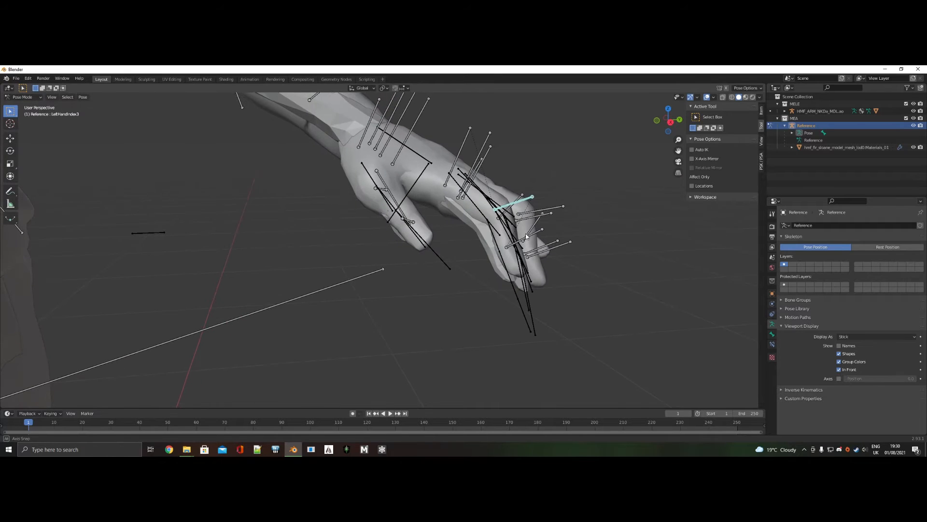
key(r)
click(628, 298)
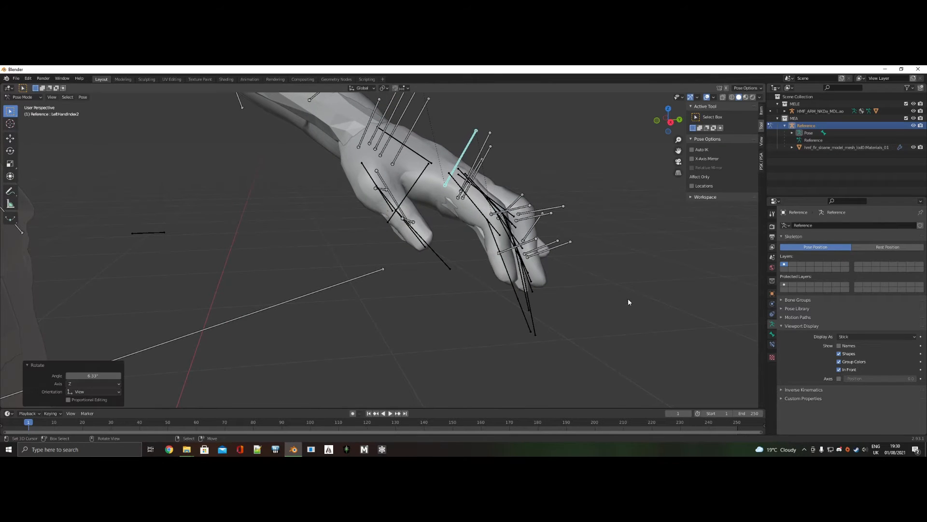
Step: Adjust the rotation of the LeftHandIndex3 bone from two view angles, finishing with about -3.6°
middle_drag(628, 298, 600, 301)
click(500, 212)
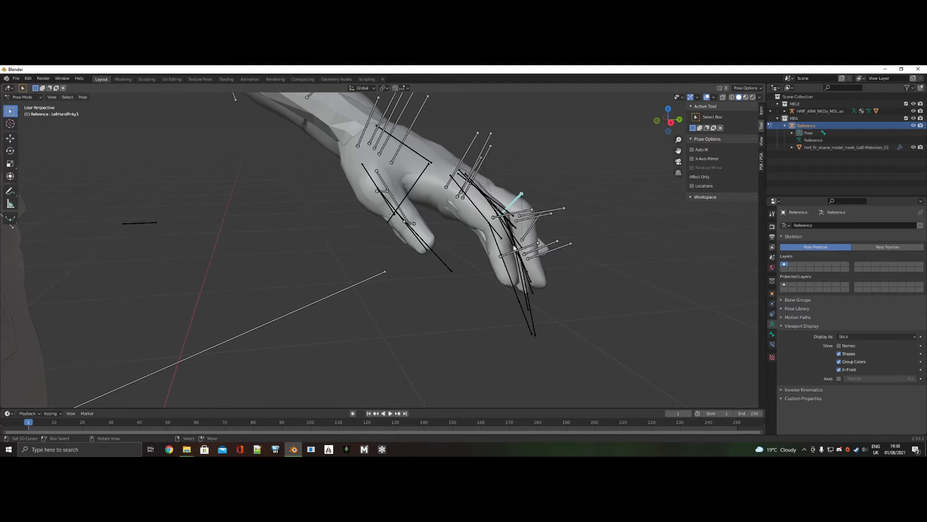
click(504, 215)
key(r)
click(549, 306)
middle_drag(549, 306, 535, 216)
key(r)
click(642, 254)
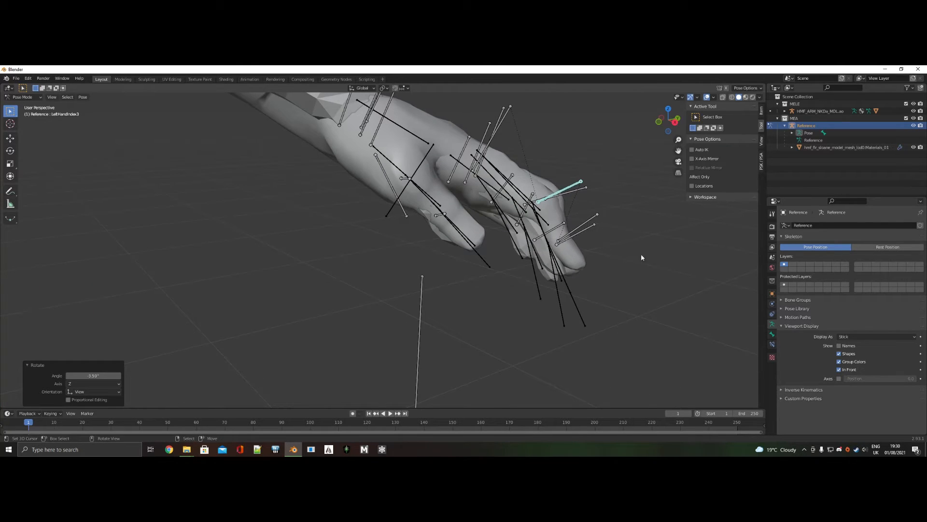
Step: Rotate the LeftHandIndex2 bone a further 7.2° or so in the side view
click(481, 168)
middle_drag(562, 227, 550, 228)
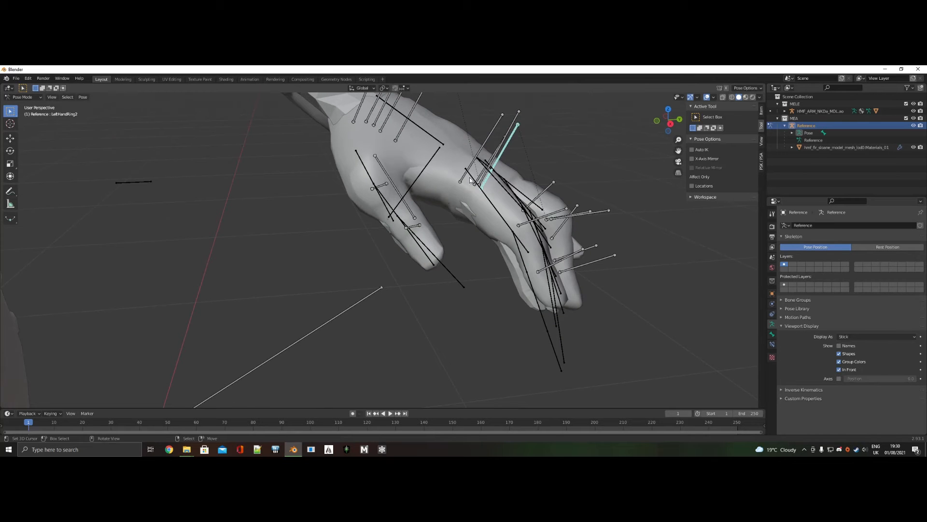
click(468, 171)
middle_drag(625, 253, 605, 279)
key(r)
click(625, 261)
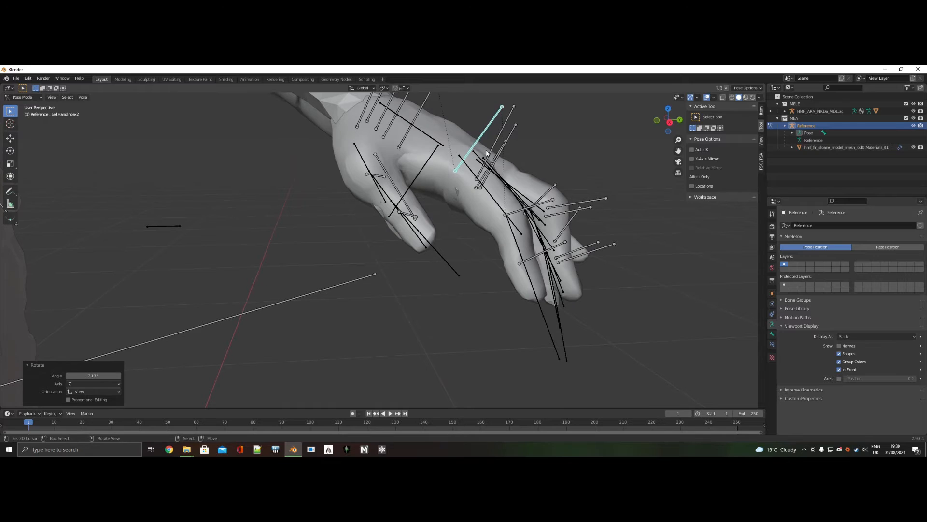
Step: Rotate the LeftHandMiddle2 bone about 10.7° to bend the middle finger
click(486, 153)
middle_drag(609, 235, 487, 250)
key(r)
click(607, 257)
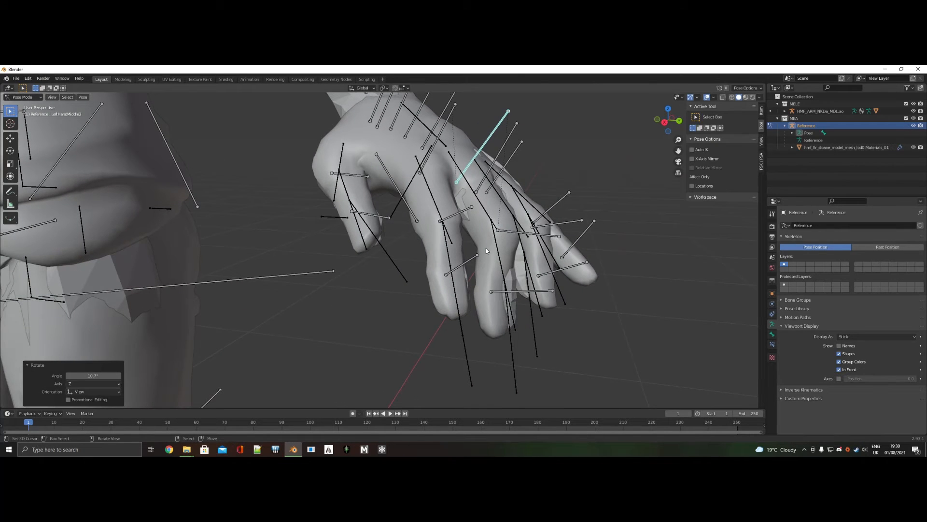
Step: Rotate the LeftHandMiddle3 bone from two view angles, finishing with about -3.9°
right_click(507, 235)
middle_drag(550, 337, 534, 352)
key(r)
click(616, 323)
scroll(616, 331, up, 1)
key(r)
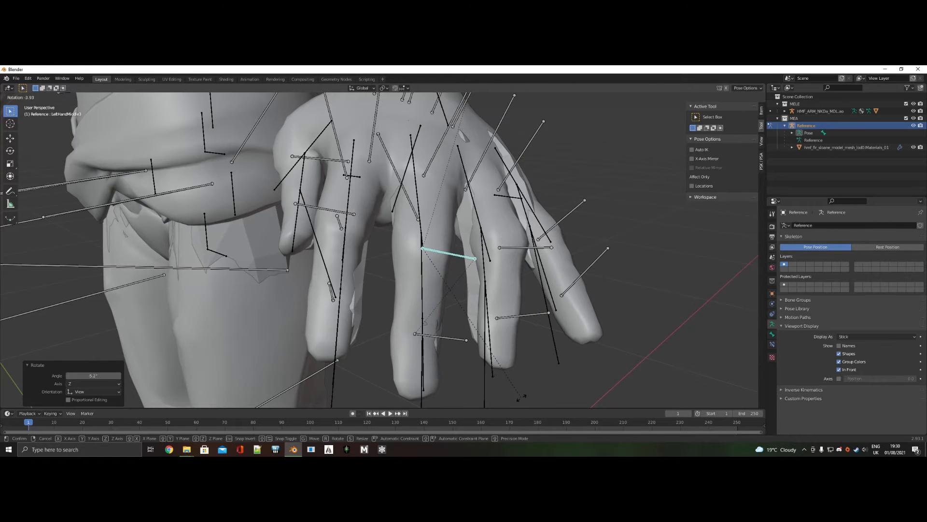
click(522, 397)
scroll(453, 357, down, 1)
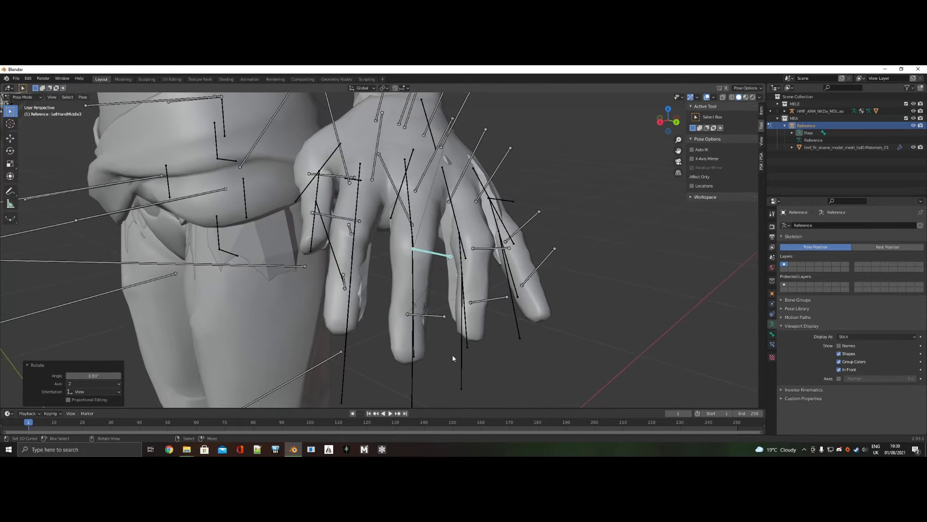
Step: Rotate the LeftHandIndex2 bone about -2.6° so the index finger follows the other skeleton
right_click(373, 176)
key(r)
click(506, 321)
middle_drag(507, 322, 491, 331)
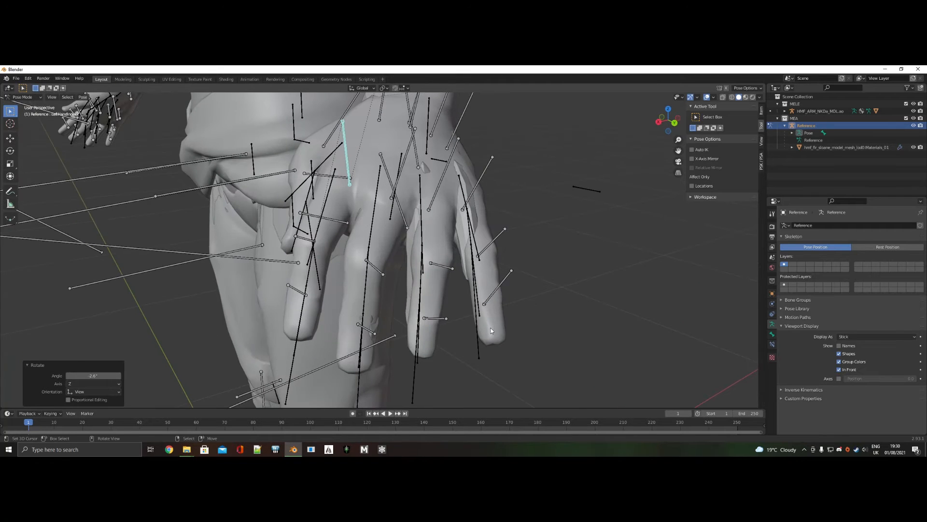
Step: Rotate the LeftHandRing2 bone about -2.4° in the current view
right_click(440, 169)
key(r)
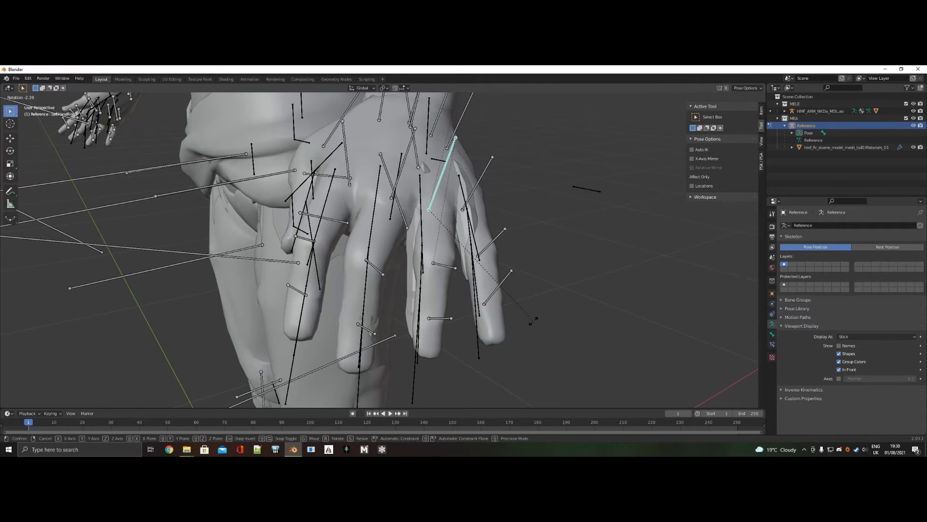
click(509, 305)
Step: Move the LeftHandMiddle2 bone slightly at the knuckle and rotate it about 3.8°
right_click(393, 195)
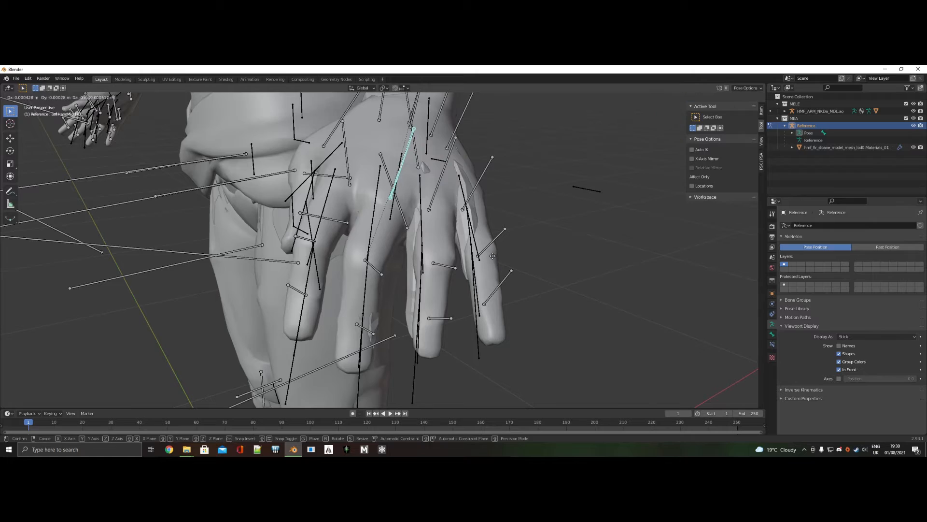
scroll(525, 316, down, 5)
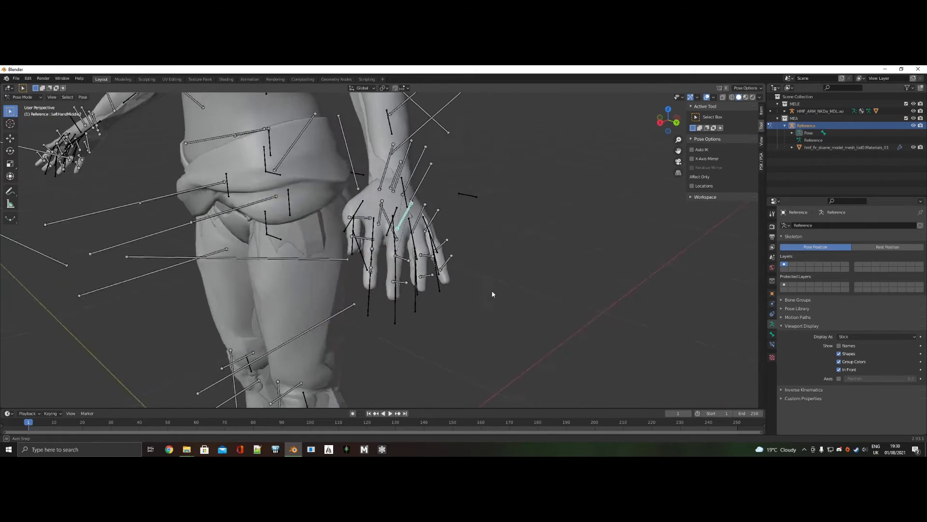
mouse_move(491, 290)
middle_down()
mouse_move(473, 308)
mouse_move(560, 302)
mouse_move(484, 293)
middle_up()
scroll(416, 208, up, 2)
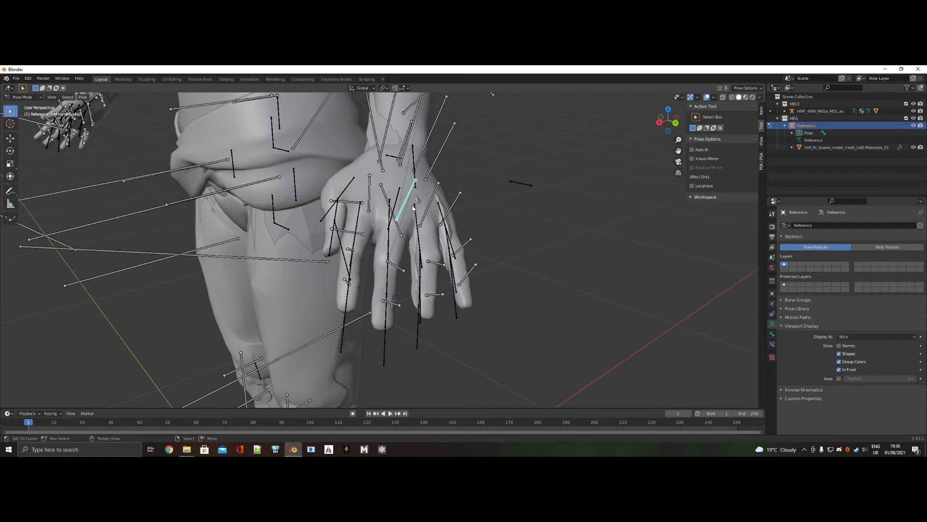
key(g)
click(413, 209)
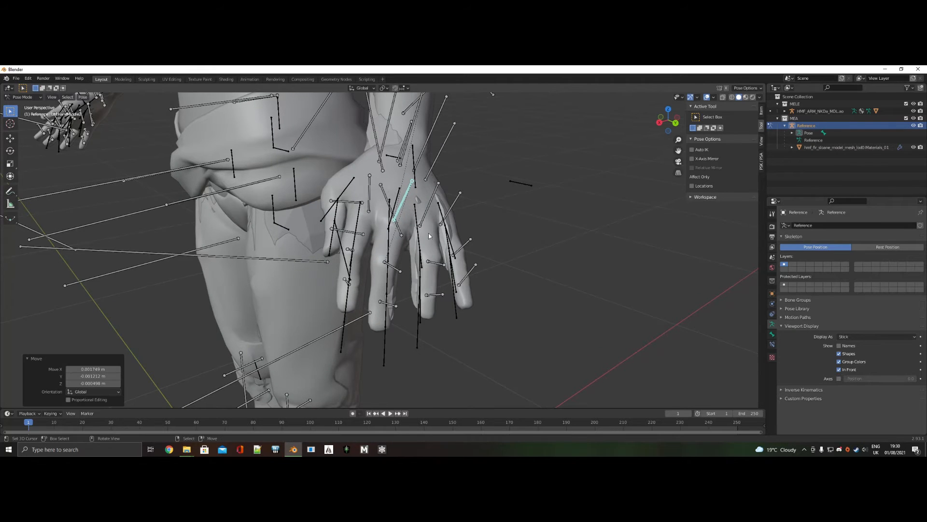
middle_drag(413, 209, 445, 241)
key(r)
click(501, 334)
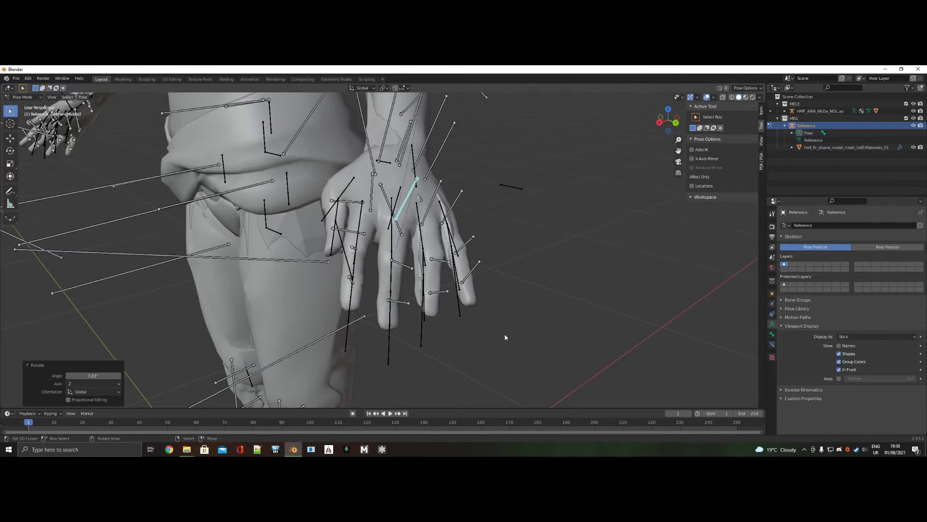
Step: Move the LeftHandRing2 bone slightly at the ring finger's knuckle
middle_drag(502, 335, 489, 338)
right_click(410, 210)
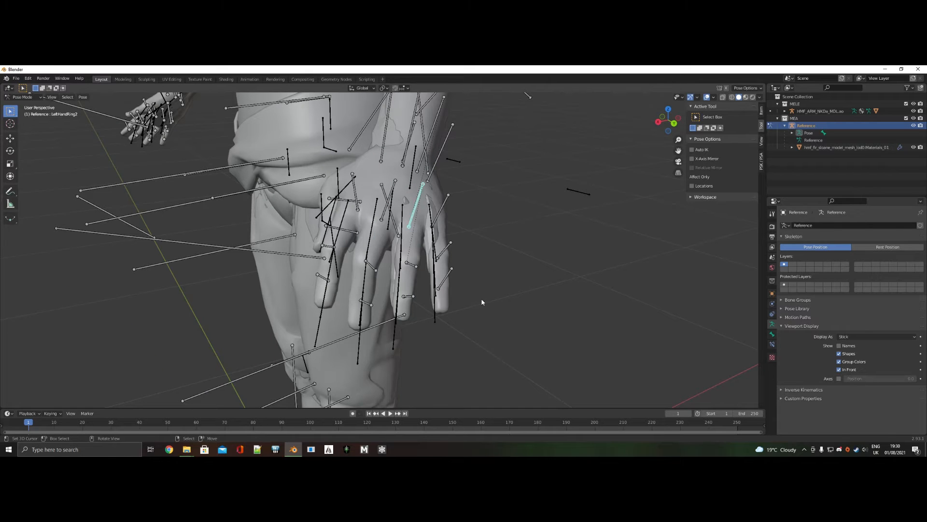
key(g)
click(486, 300)
Step: Adjust the rotation of the LeftHandRing2 bone from several view angles to follow the other skeleton's ring finger
middle_drag(486, 299, 310, 196)
key(r)
click(512, 294)
key(r)
click(461, 293)
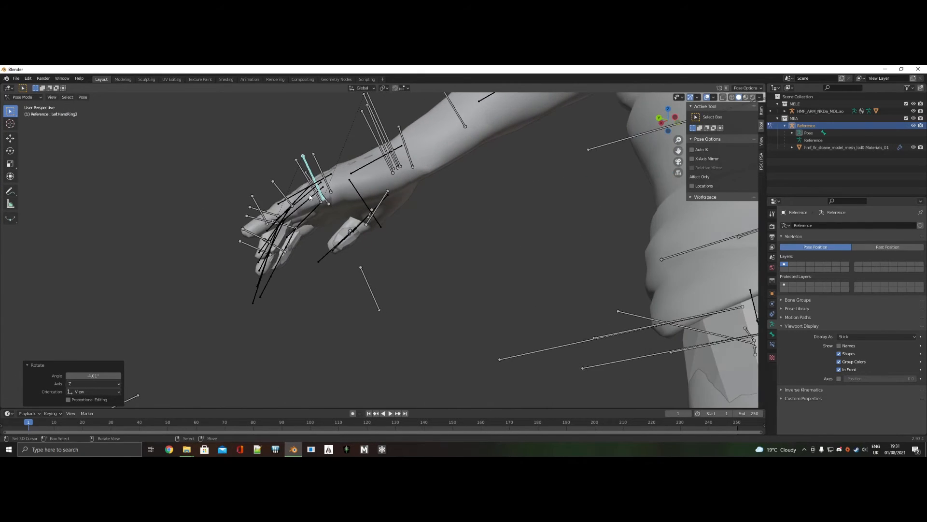
scroll(311, 197, up, 3)
key(r)
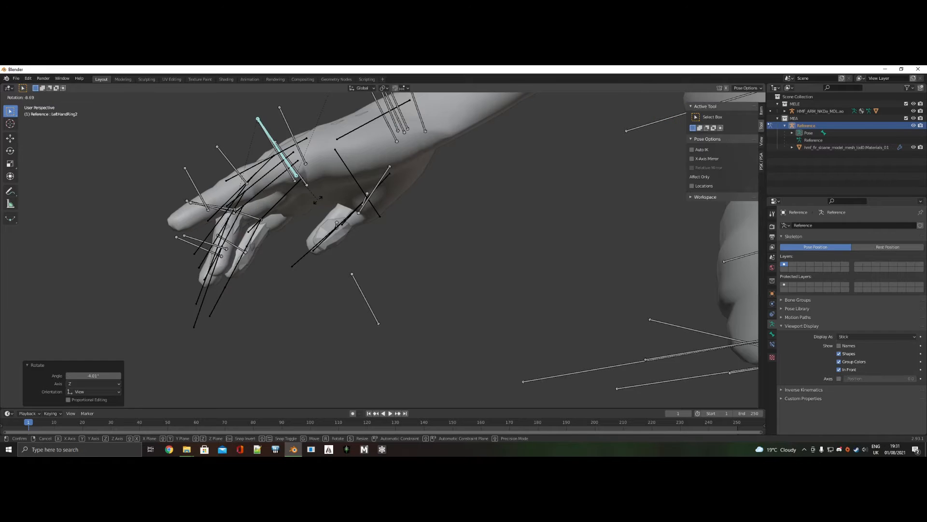
click(317, 198)
Step: Scale the LeftHandRing3 bone down slightly and rotate it about -1.3°
middle_drag(317, 198, 506, 279)
click(483, 248)
key(s)
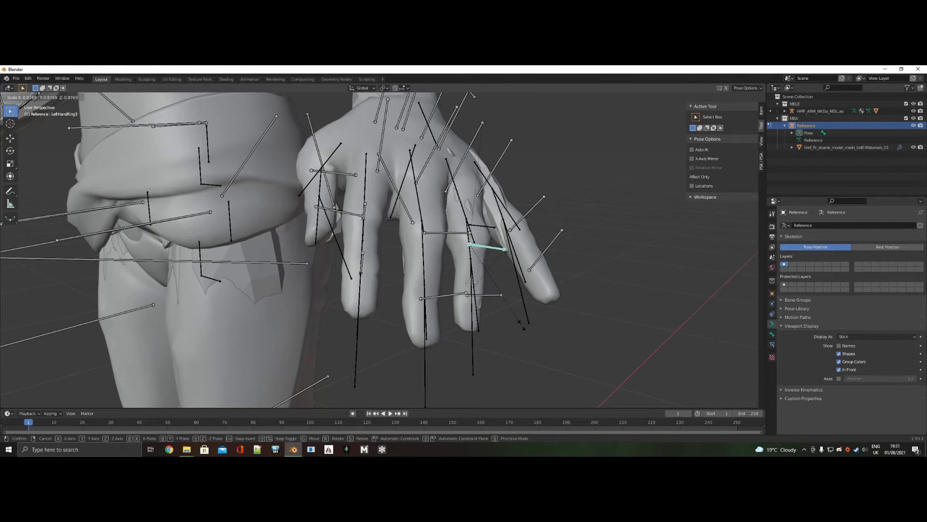
click(511, 318)
key(r)
click(511, 314)
scroll(485, 295, down, 1)
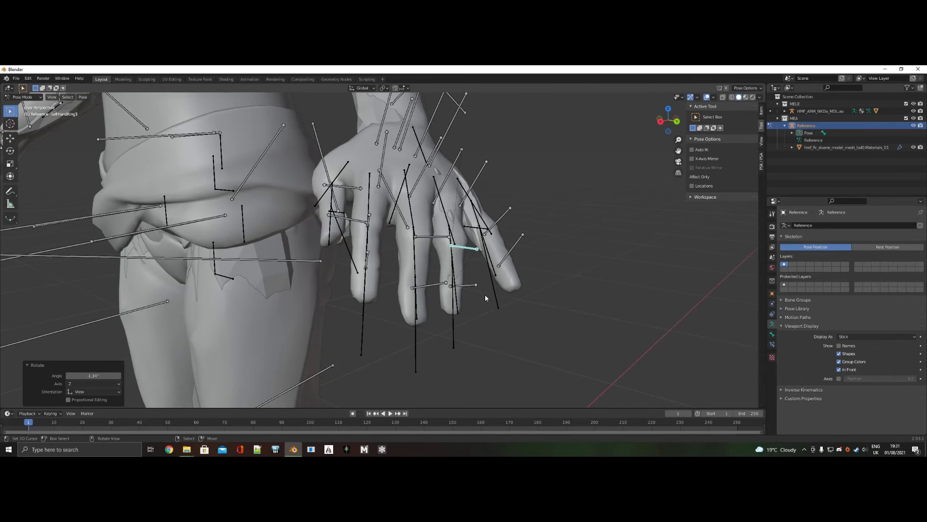
Step: Rotate the LeftHandPinky2 bone to line up the little finger with the other skeleton
middle_drag(485, 294, 479, 239)
click(460, 209)
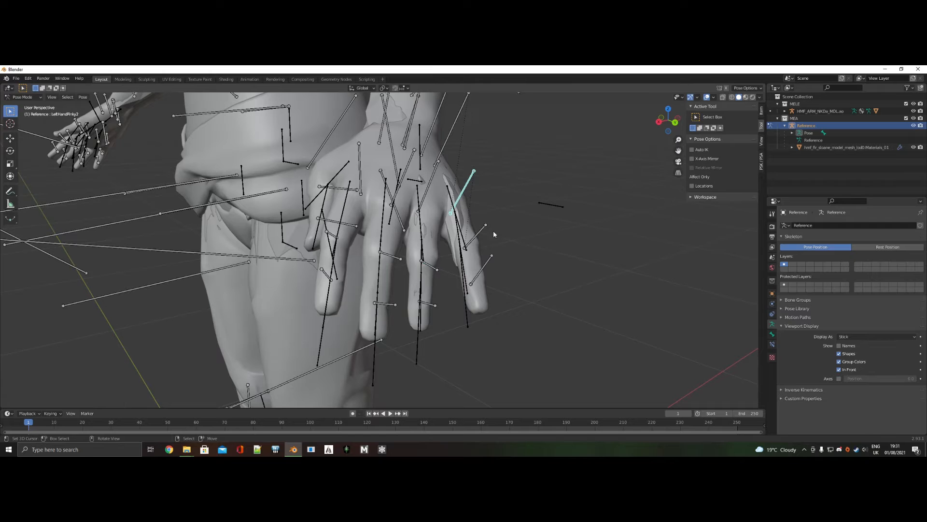
key(r)
click(519, 260)
Step: Try rotating the LeftHandPinky2 bone in the side view, and undo that rotation
middle_drag(519, 262, 451, 275)
key(r)
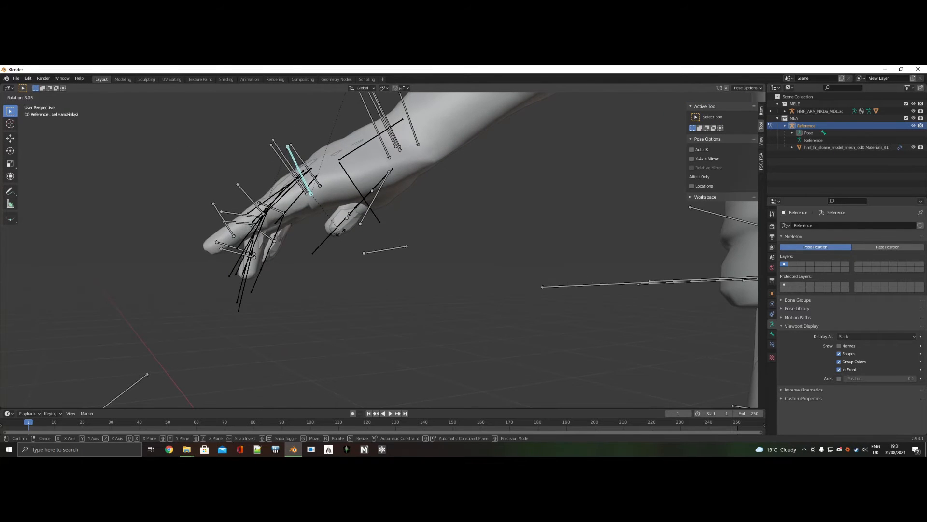
click(327, 218)
key(ctrl+z)
Step: Rotate the LeftHandPinky1 bone from two view angles, finishing with about 1.0°
middle_drag(327, 218, 392, 140)
key(r)
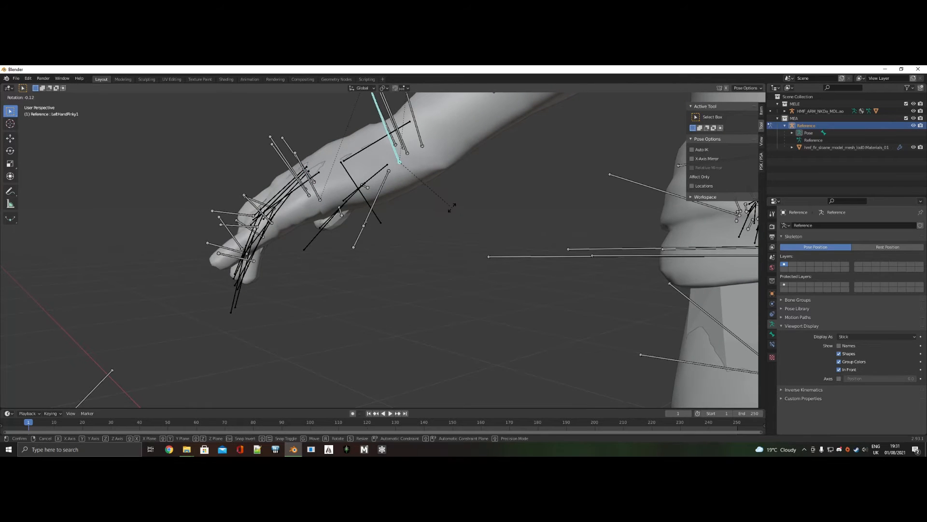
click(438, 200)
middle_drag(438, 200, 503, 229)
key(r)
click(529, 274)
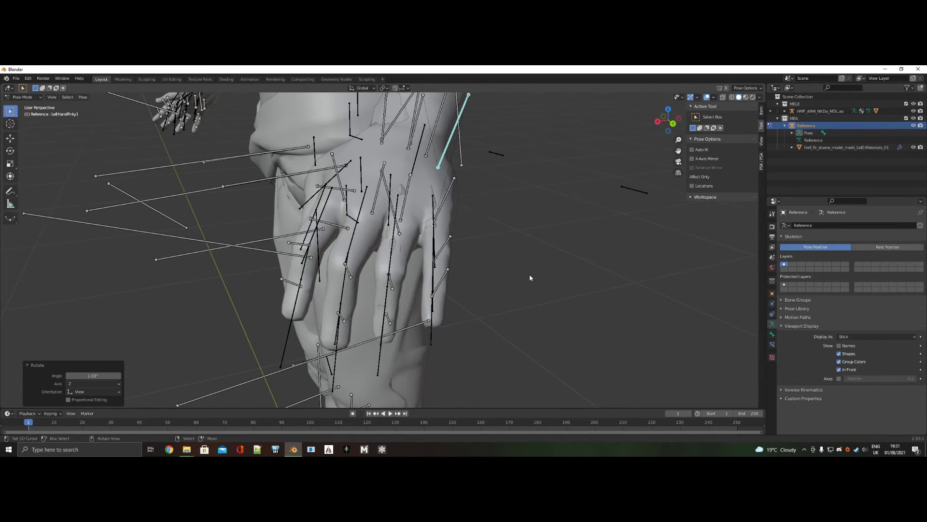
Step: Scale the LeftHandPinky2 bone to about 0.80 to shorten the little finger
middle_drag(530, 273, 405, 214)
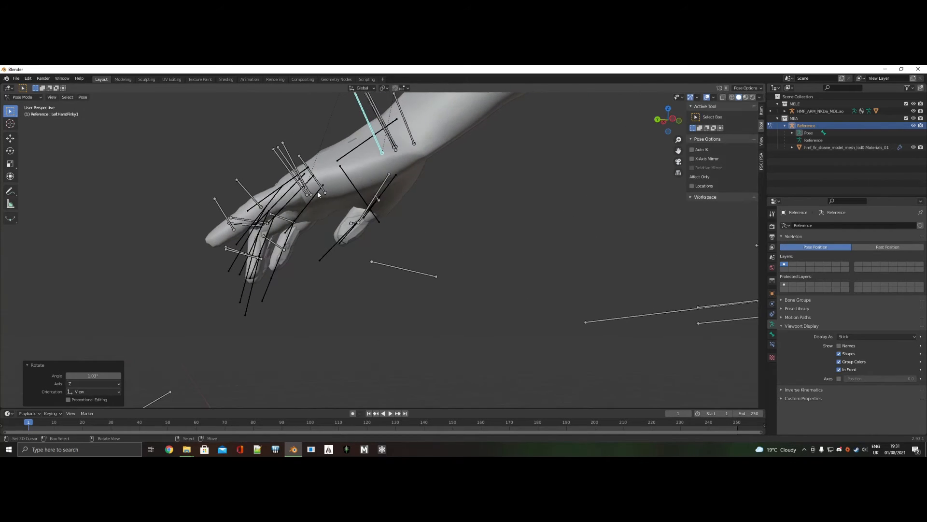
middle_drag(318, 194, 406, 223)
click(434, 228)
key(s)
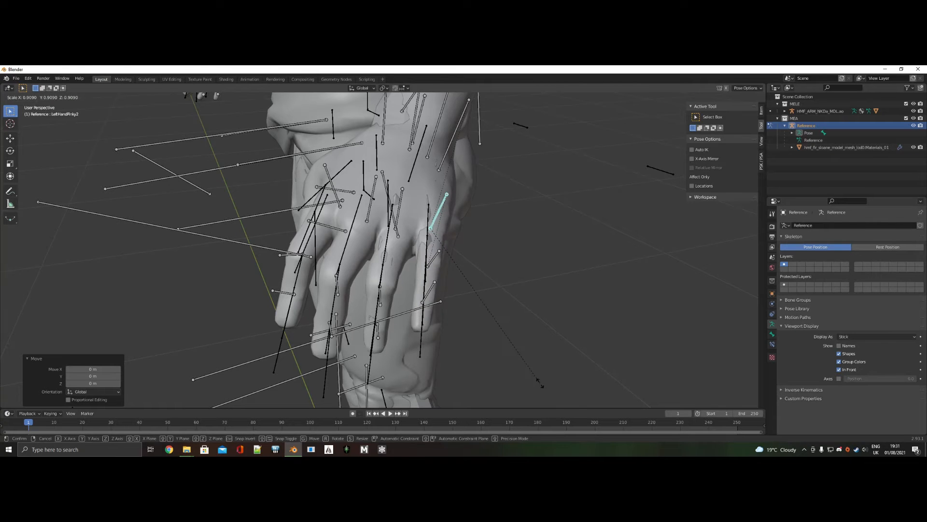
click(529, 363)
Step: Rotate the LeftHandPinky3 bone from two view angles, finishing with about 2.5°
middle_drag(529, 363, 466, 337)
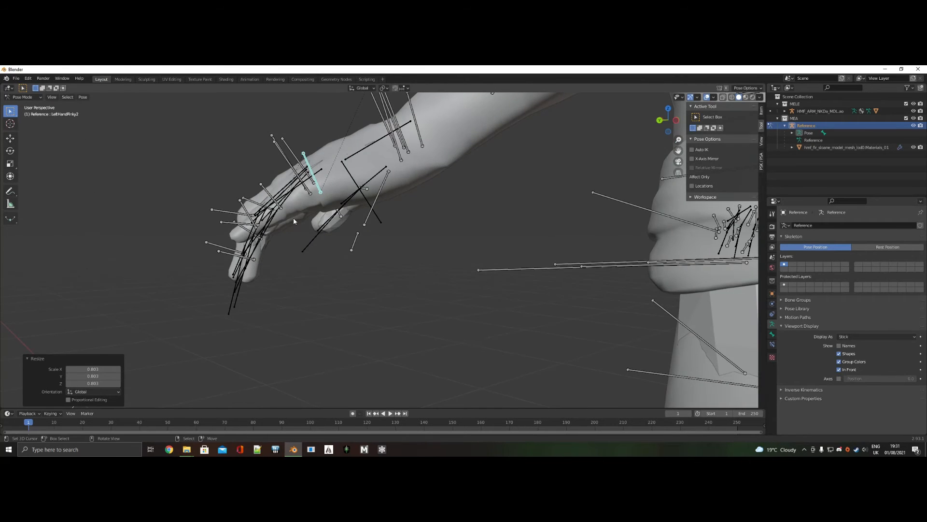
middle_drag(293, 218, 494, 248)
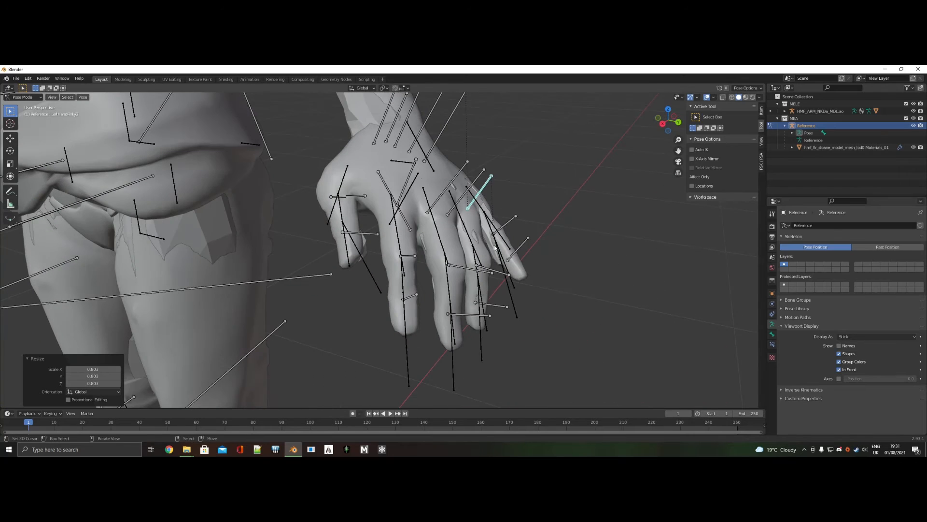
click(504, 229)
key(r)
click(577, 318)
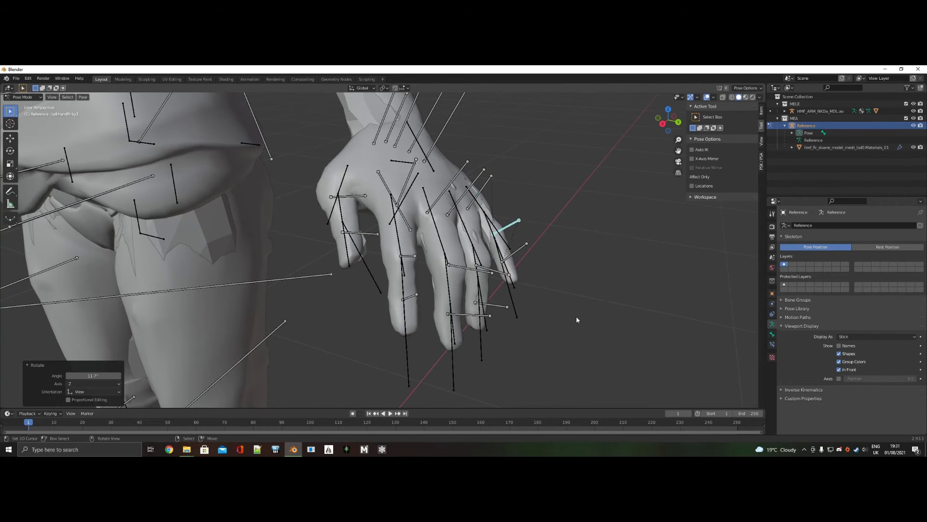
middle_drag(577, 318, 391, 257)
key(r)
click(492, 317)
key(r)
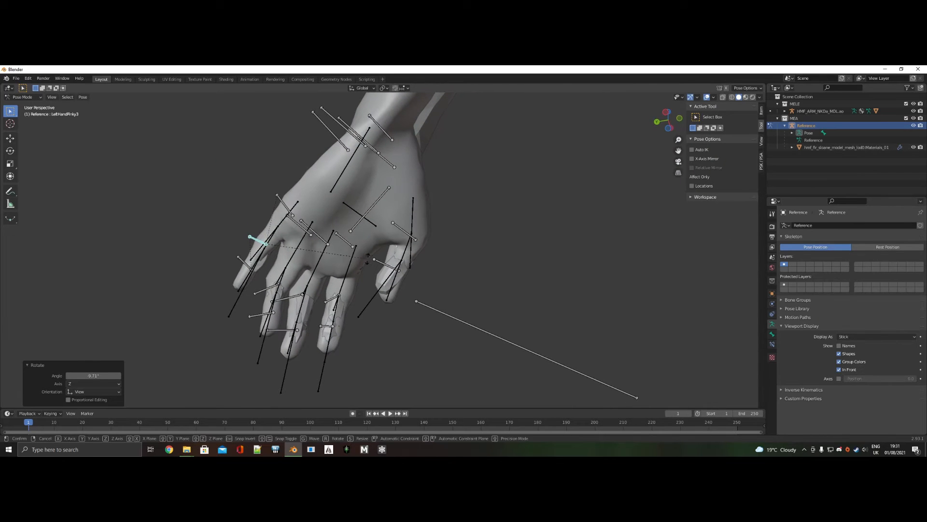
click(391, 257)
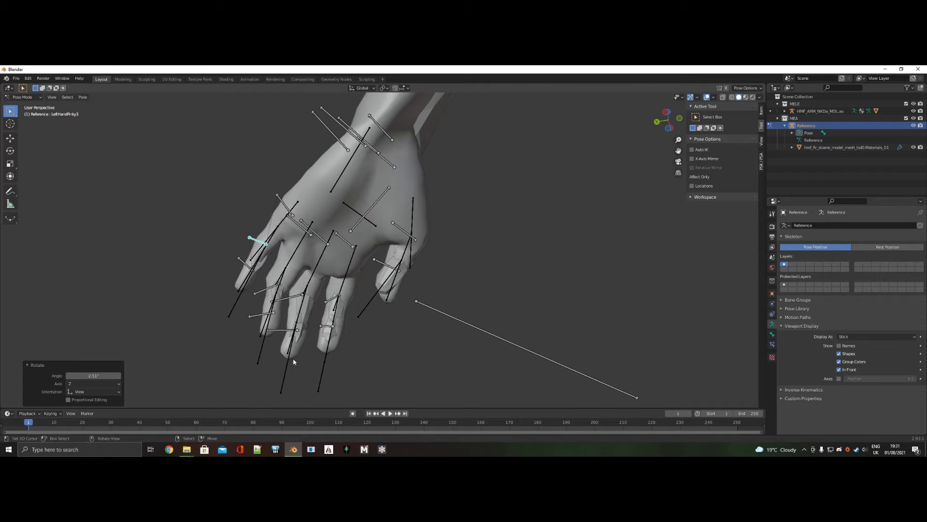
Step: Scale down the fingertip bones LeftHandMiddle4, LeftHandIndex4 and LeftHandRing4
click(298, 329)
middle_drag(348, 351, 364, 346)
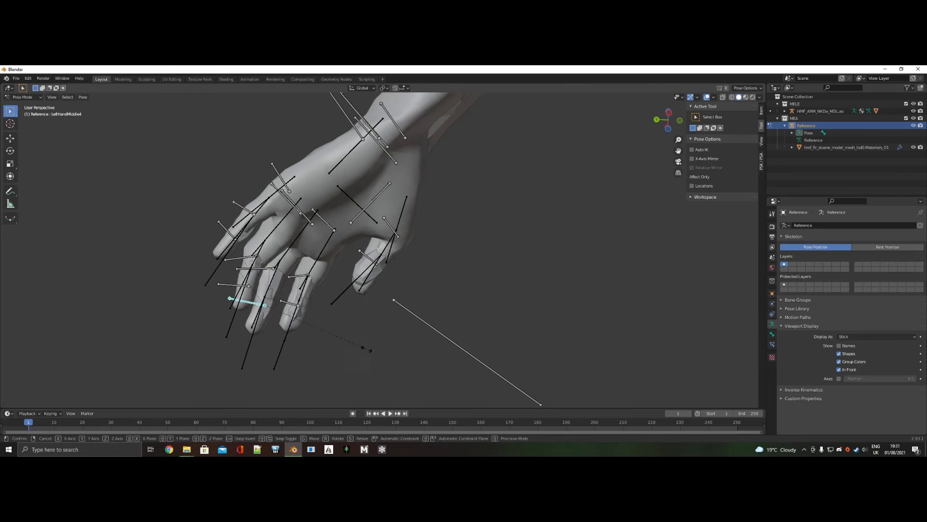
key(s)
click(356, 324)
click(292, 303)
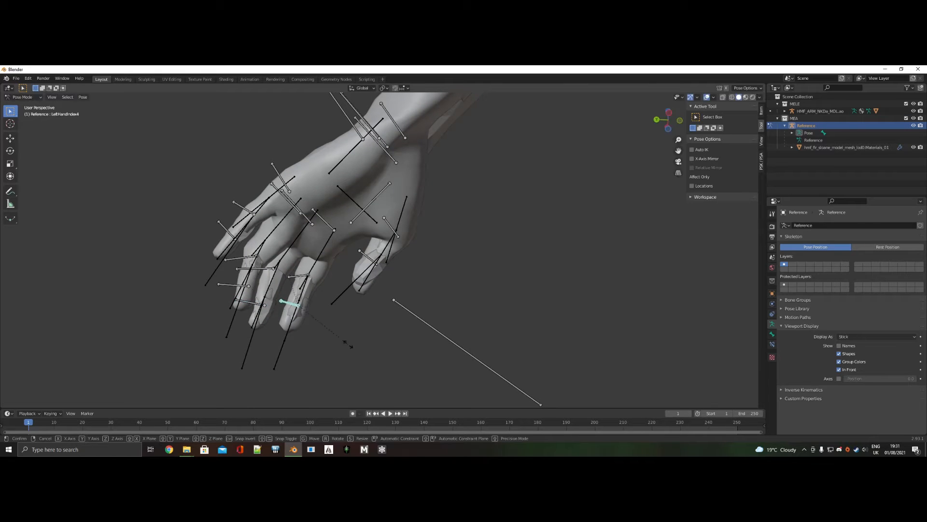
key(s)
click(249, 298)
click(244, 285)
key(s)
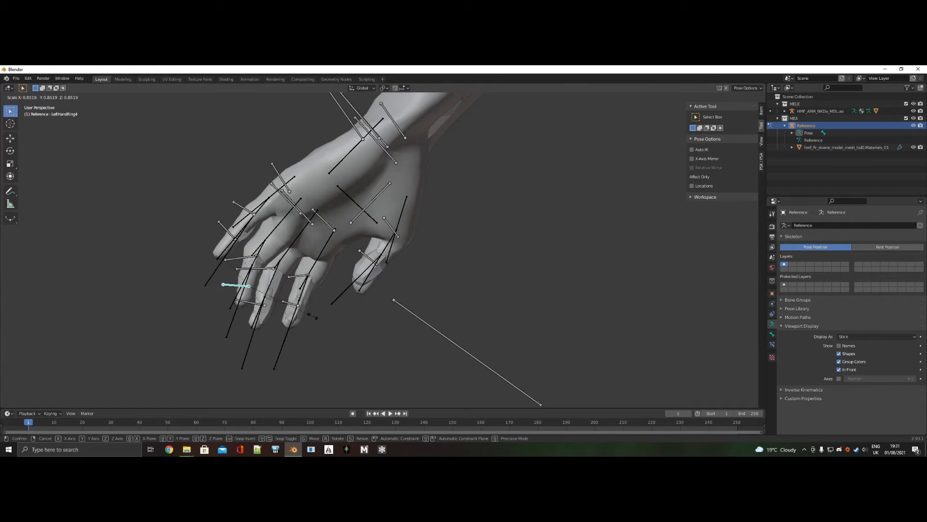
click(309, 312)
Step: Adjust the rotation of the LeftHandRing4 bone from different view angles, including a turn of about 6.5°
middle_drag(309, 312, 480, 341)
key(r)
click(542, 283)
key(r)
click(478, 363)
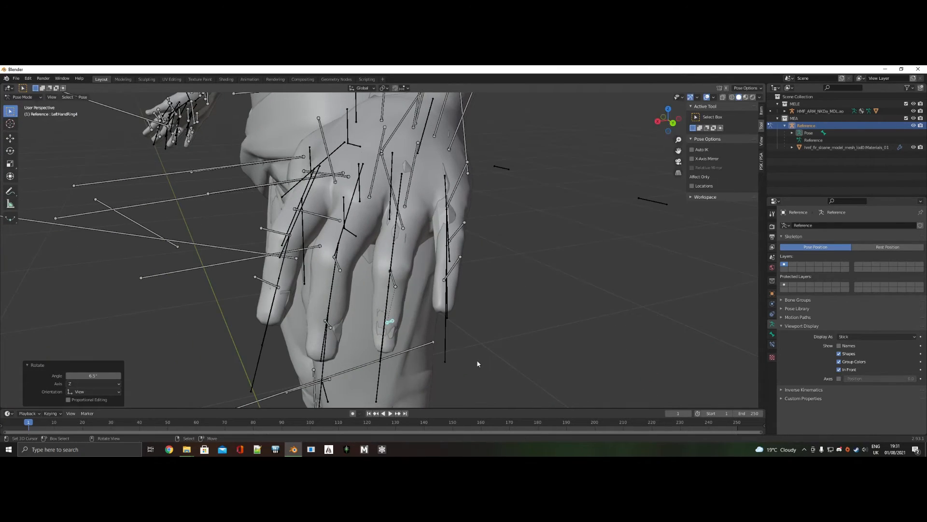
middle_drag(438, 288, 401, 285)
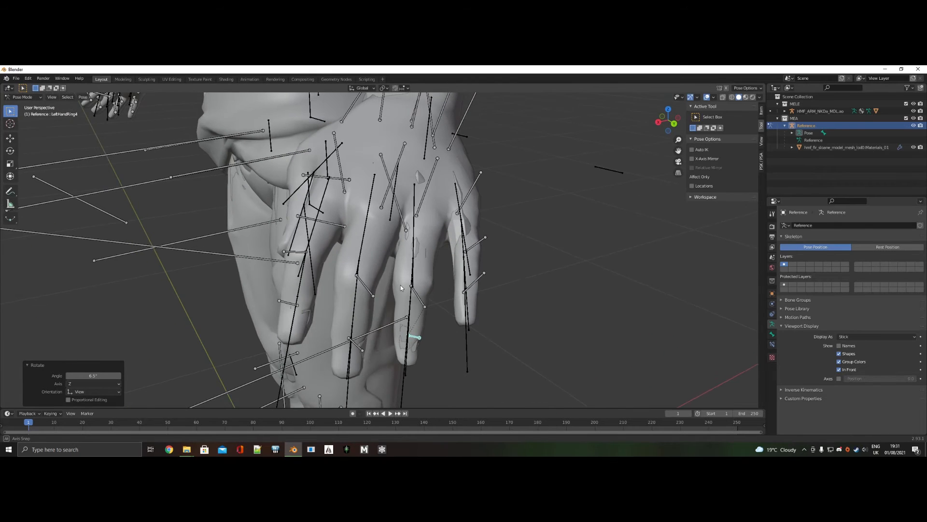
key(r)
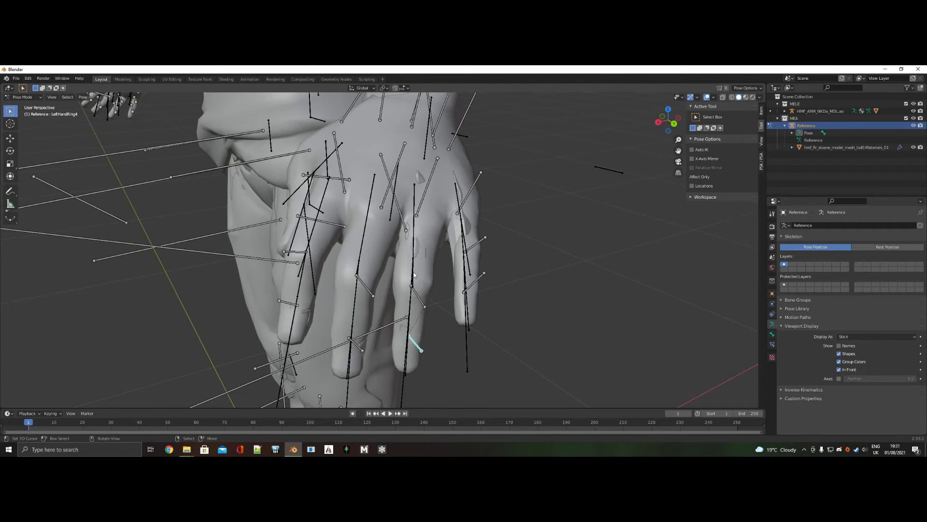
Step: Try scaling the LeftHandRing3 bone to about 0.90, and undo it together with the recent fingertip bone changes
key(s)
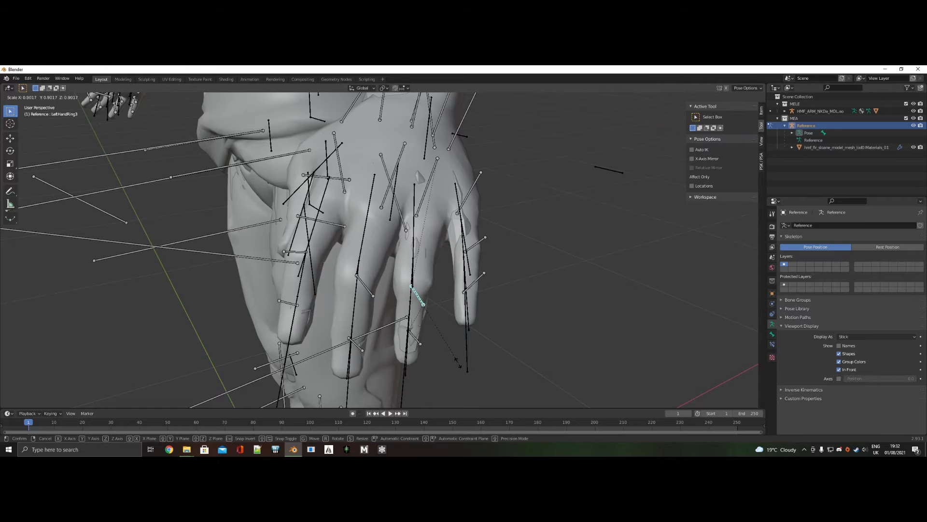
click(457, 364)
key(ctrl+z)
key(ctrl+z)
key(ctrl+z)
key(ctrl+z)
key(ctrl+z)
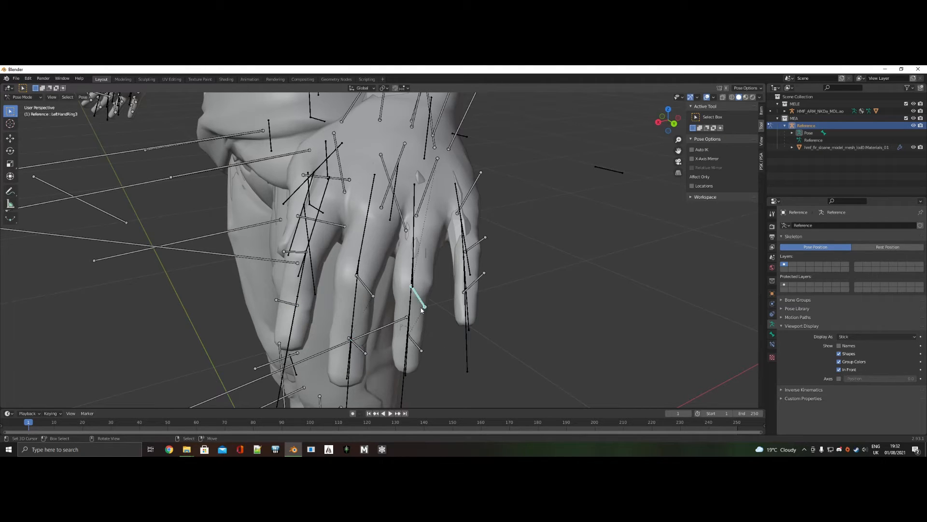
Step: Scale the LeftHandRing3 bone to about 0.89 and rotate it slightly to follow the ring finger
key(s)
click(507, 377)
middle_drag(507, 377, 567, 367)
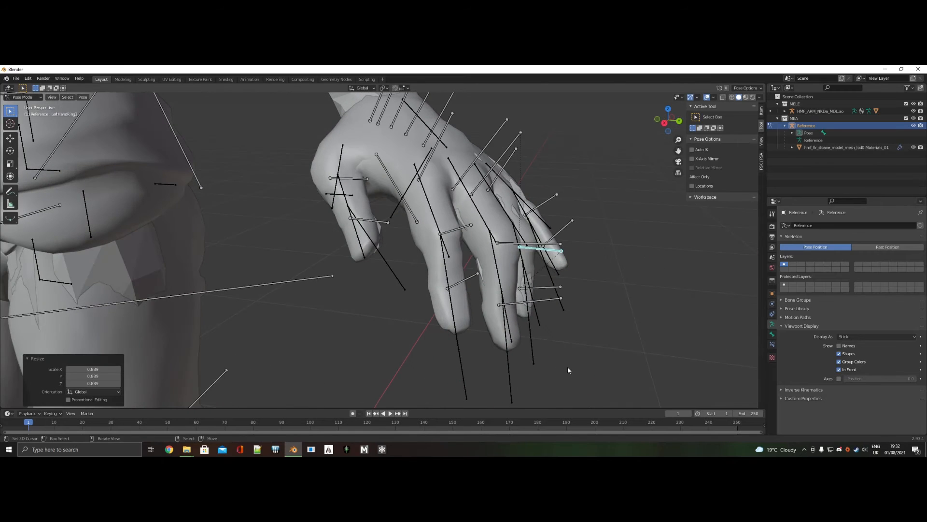
key(r)
click(578, 367)
Step: Scale the LeftHandMiddle3 bone down to about 0.94
click(496, 243)
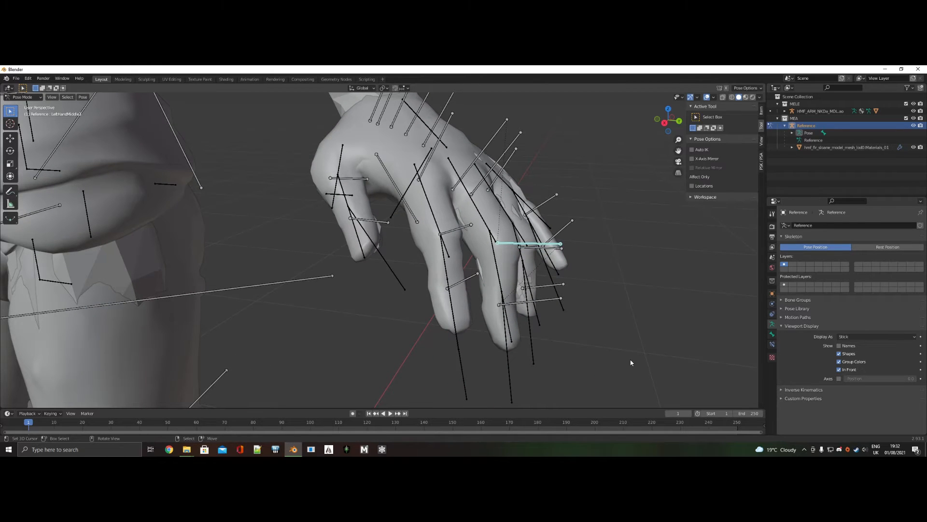
key(s)
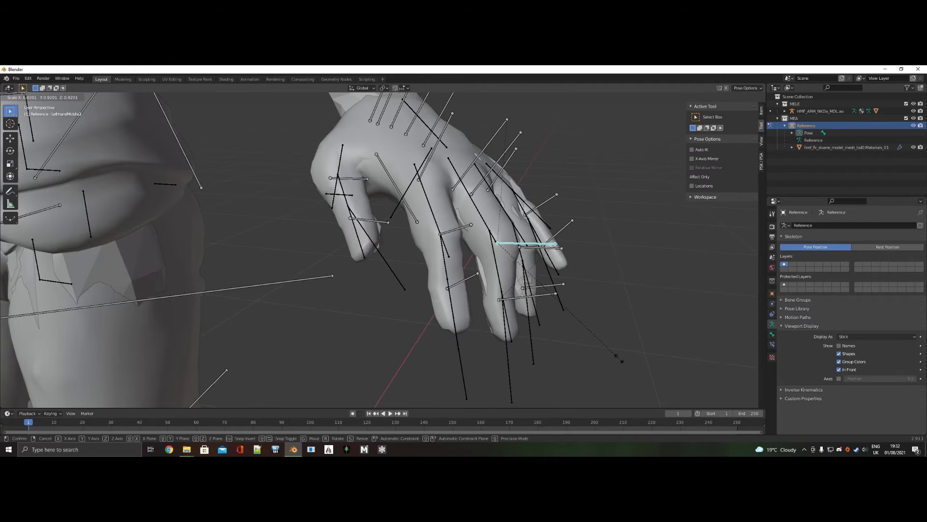
click(618, 360)
middle_drag(616, 360, 568, 367)
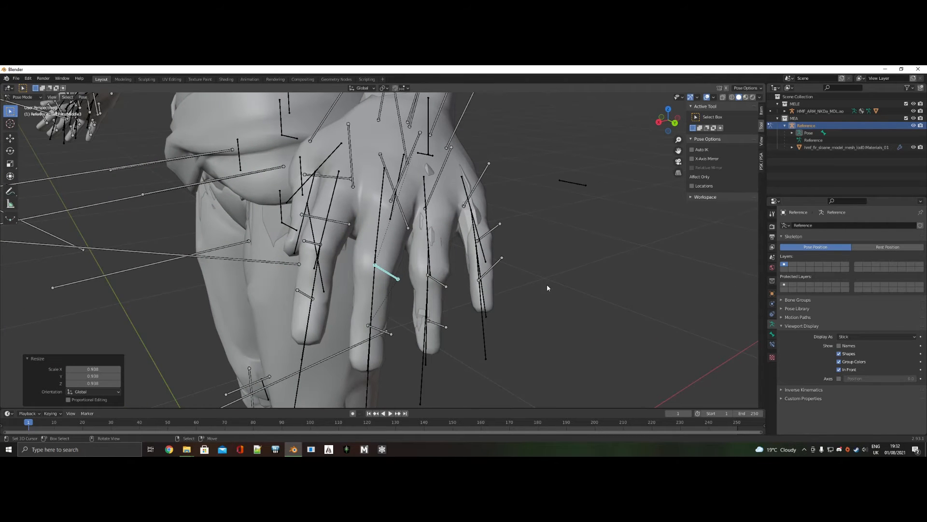
middle_drag(496, 222, 515, 179)
Step: Select the left hand, thumb and finger bones together and copy their pose
key(c)
click(368, 164)
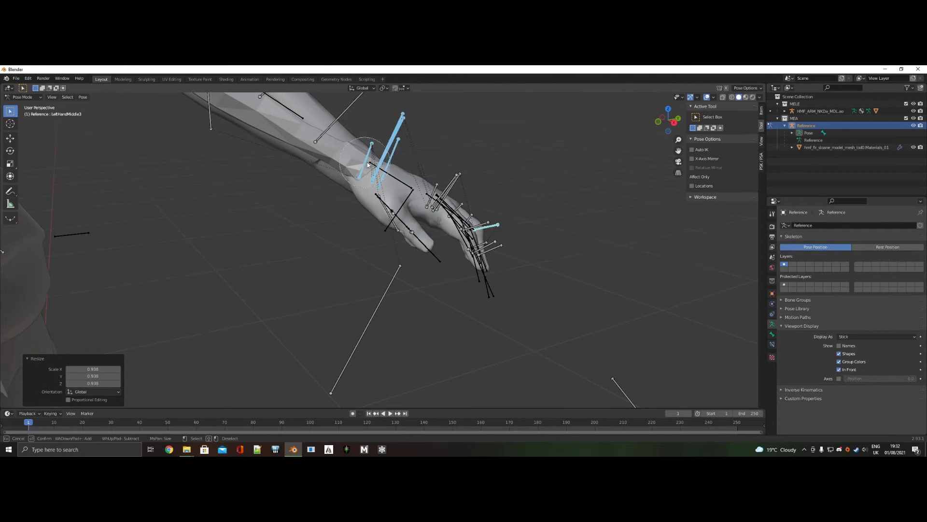
mouse_move(431, 209)
mouse_down()
mouse_move(492, 260)
mouse_move(496, 229)
mouse_up()
right_click(491, 228)
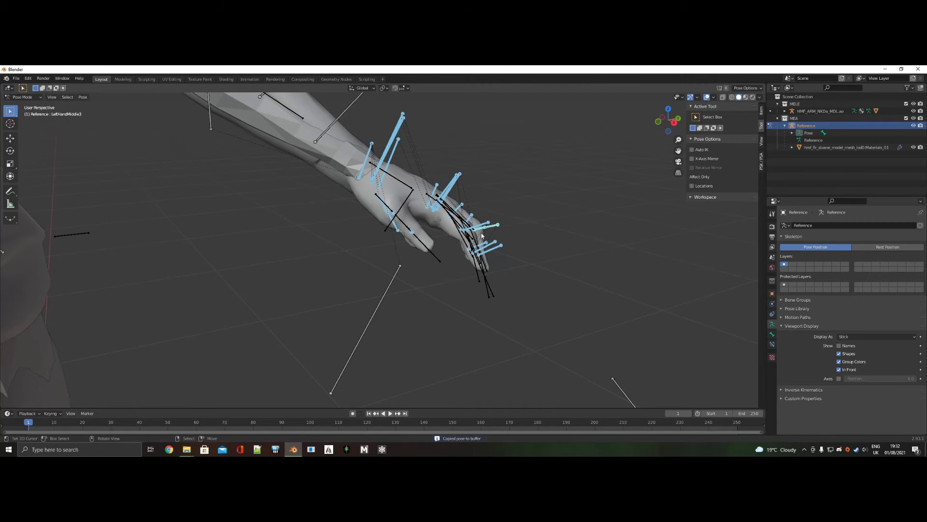
Step: Select the right hand, thumb and finger bones and paste the copied pose
scroll(481, 235, down, 4)
middle_drag(465, 266, 323, 242)
scroll(296, 238, up, 4)
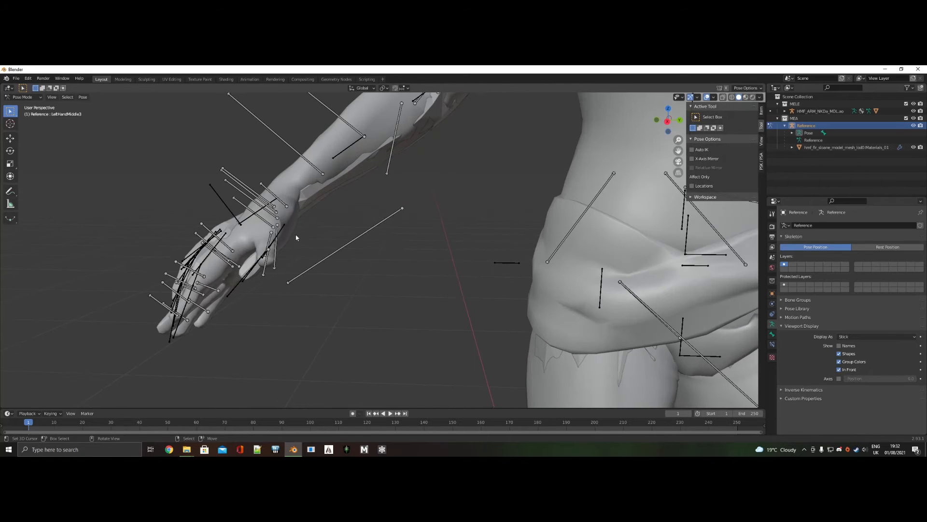
click(267, 208)
right_click(263, 207)
scroll(451, 285, down, 7)
scroll(338, 246, up, 6)
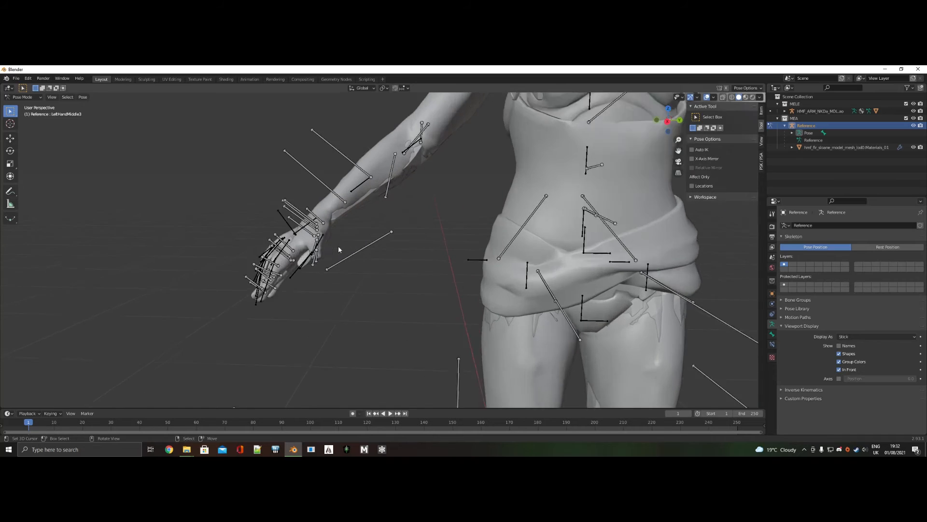
key(c)
mouse_move(270, 202)
mouse_down()
mouse_move(292, 238)
mouse_move(247, 271)
mouse_move(217, 338)
mouse_up()
right_click(219, 300)
key(ctrl+v)
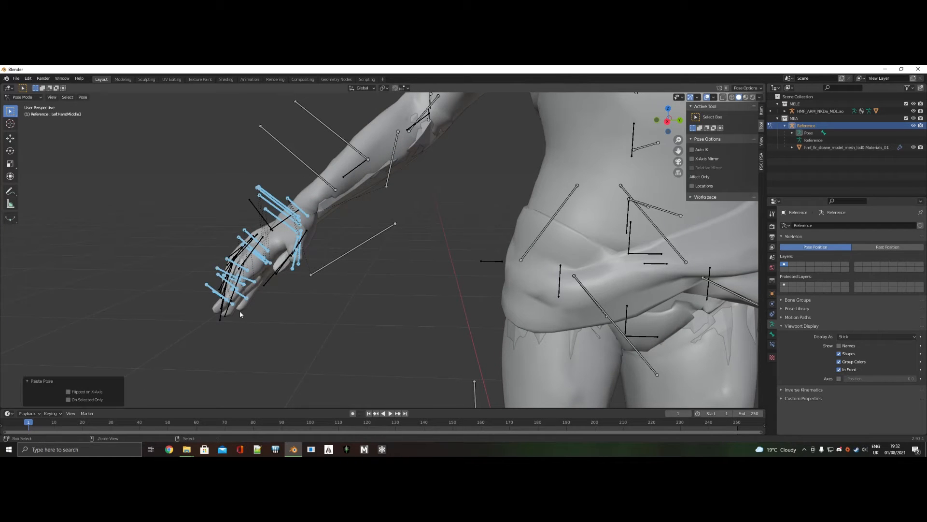
Step: Try pasting the pose with Flipped on X-Axis and On Selected Only enabled, and undo the paste
click(68, 392)
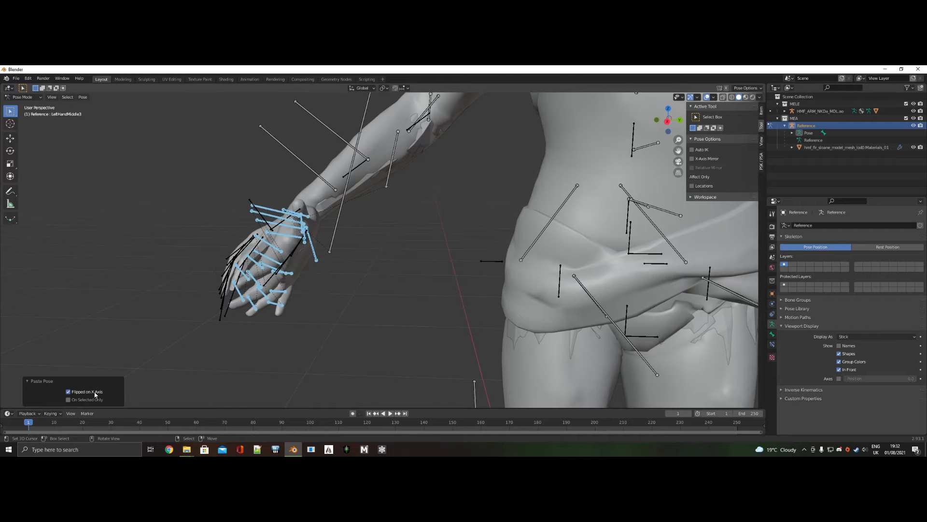
click(95, 392)
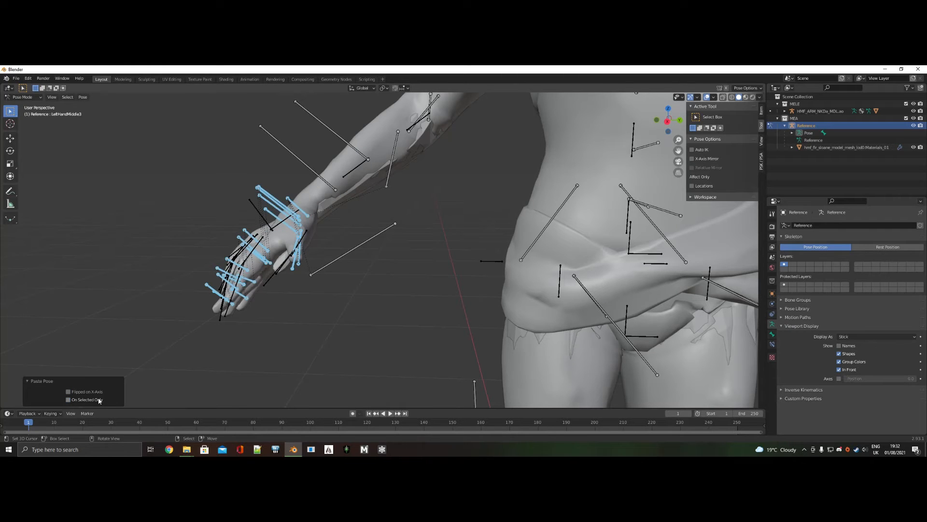
click(99, 392)
middle_drag(289, 338, 404, 334)
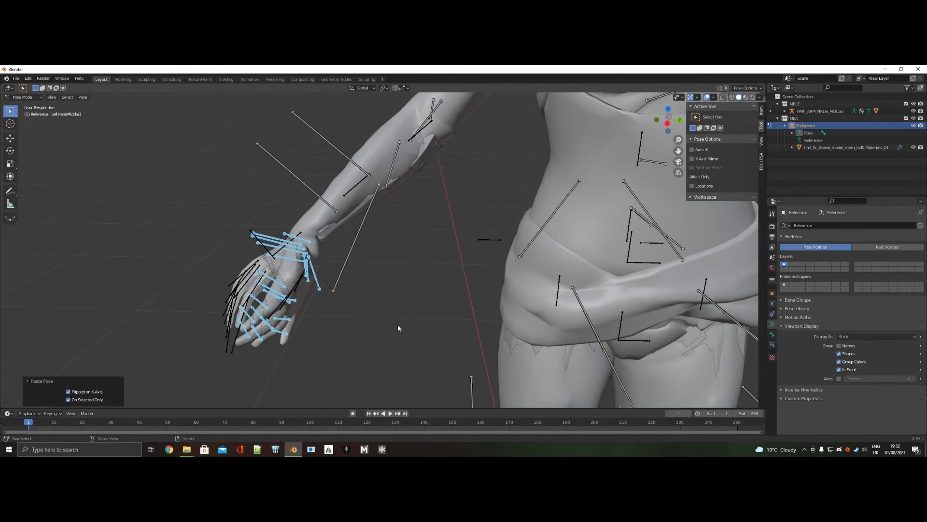
key(ctrl+z)
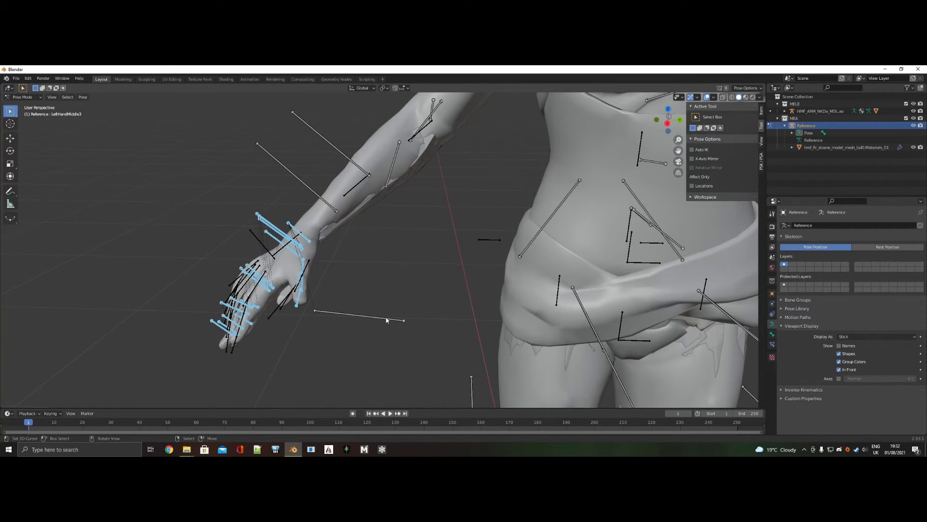
click(88, 97)
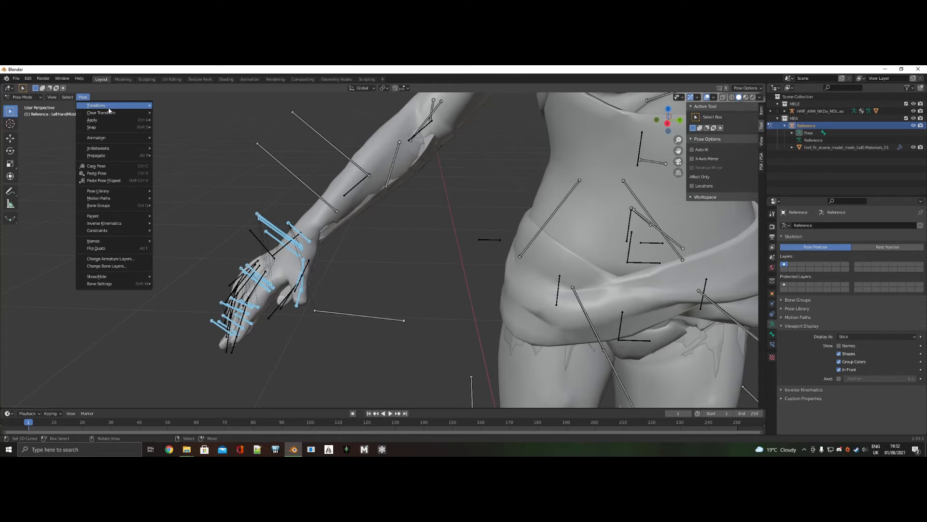
mouse_move(109, 123)
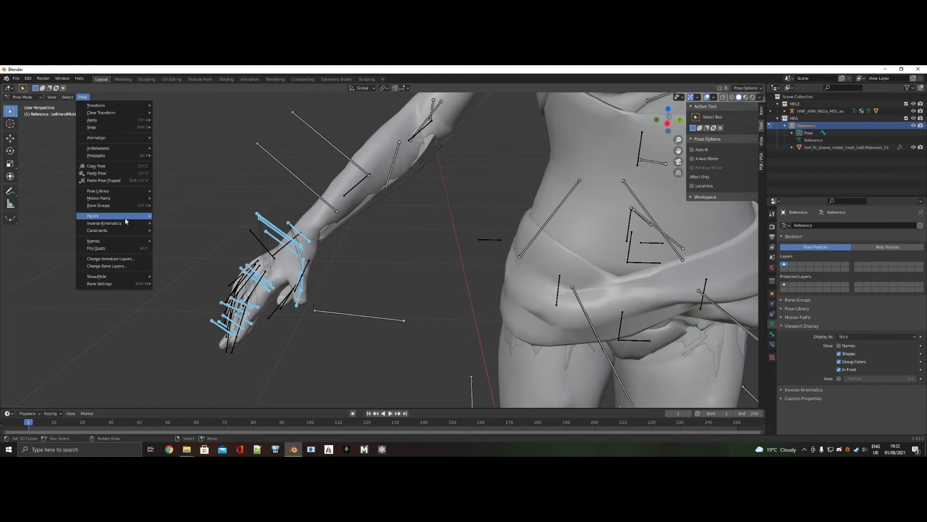
mouse_move(125, 218)
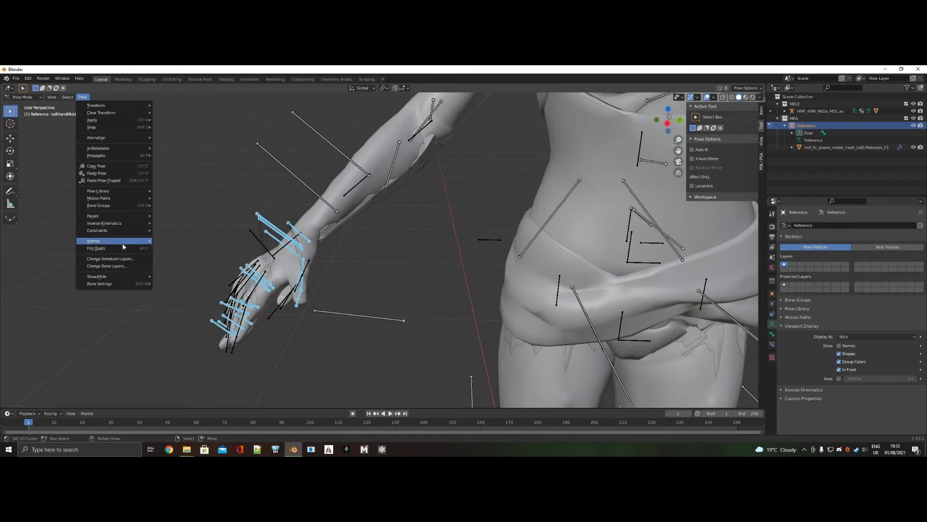
mouse_move(133, 283)
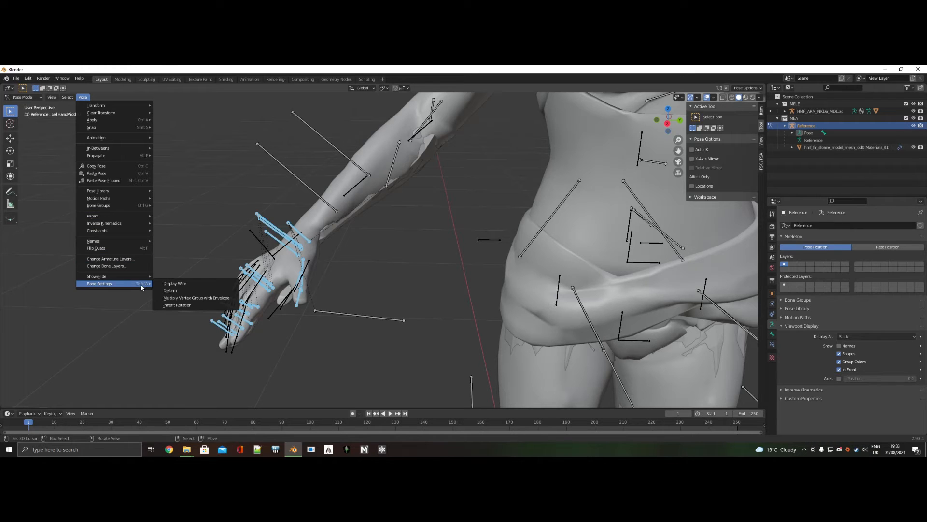
middle_drag(507, 296, 450, 272)
scroll(438, 231, up, 4)
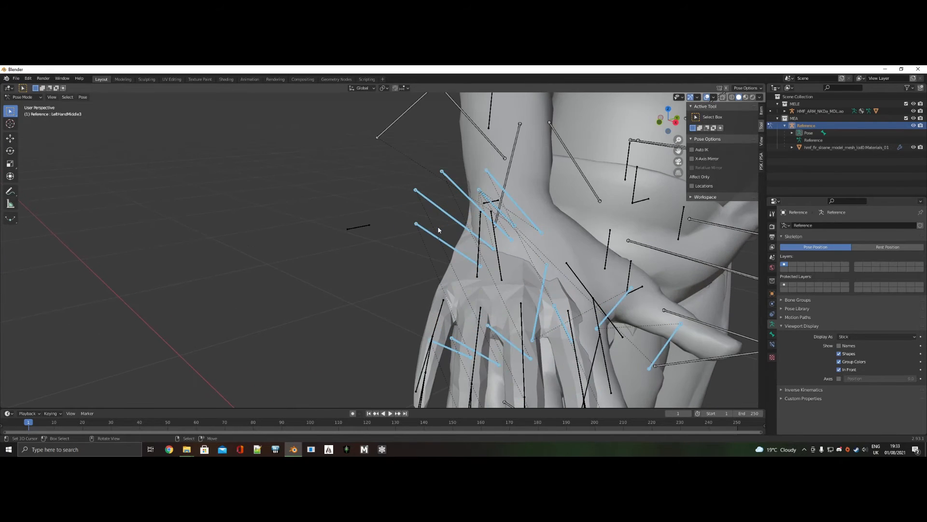
scroll(438, 230, down, 4)
middle_drag(438, 229, 470, 221)
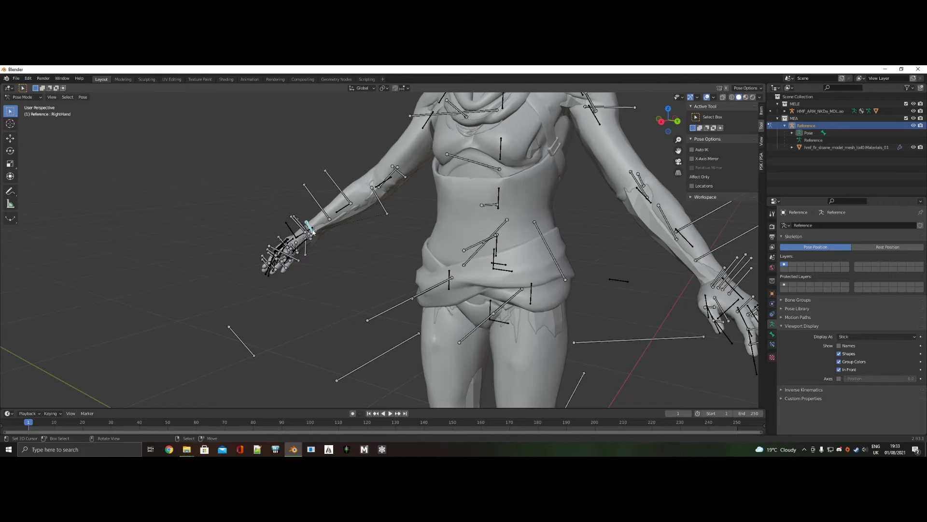
Step: Rotate the RightHand bone from two different view angles to line it up with the other skeleton's hand
key(KP_Decimal)
scroll(379, 293, down, 11)
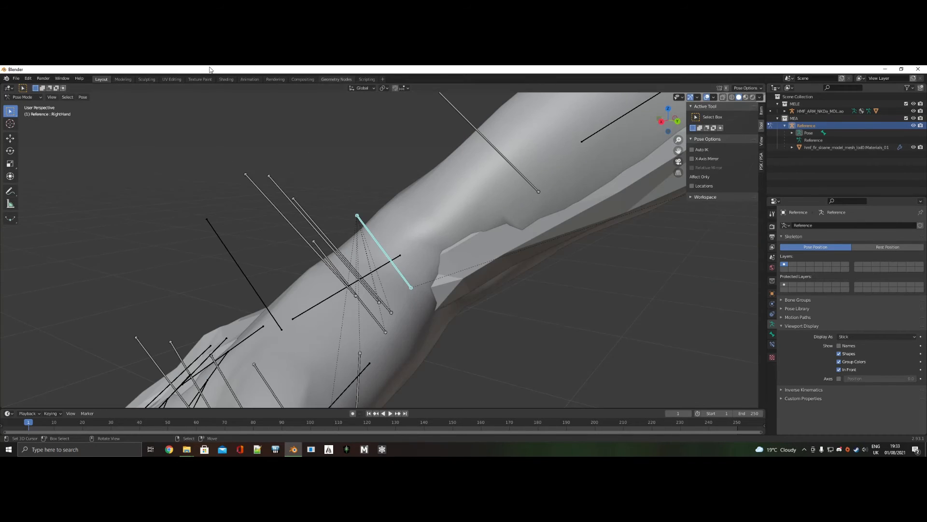
middle_drag(365, 301, 531, 309)
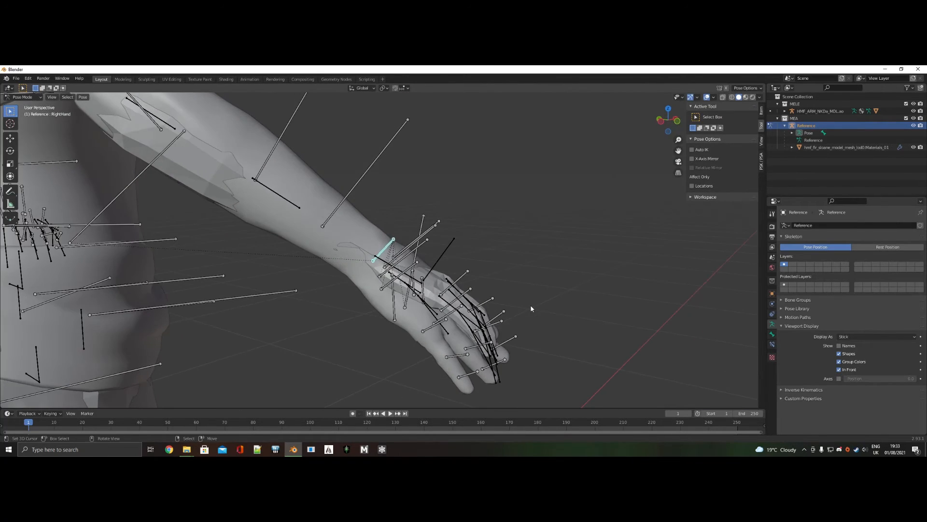
key(r)
click(540, 349)
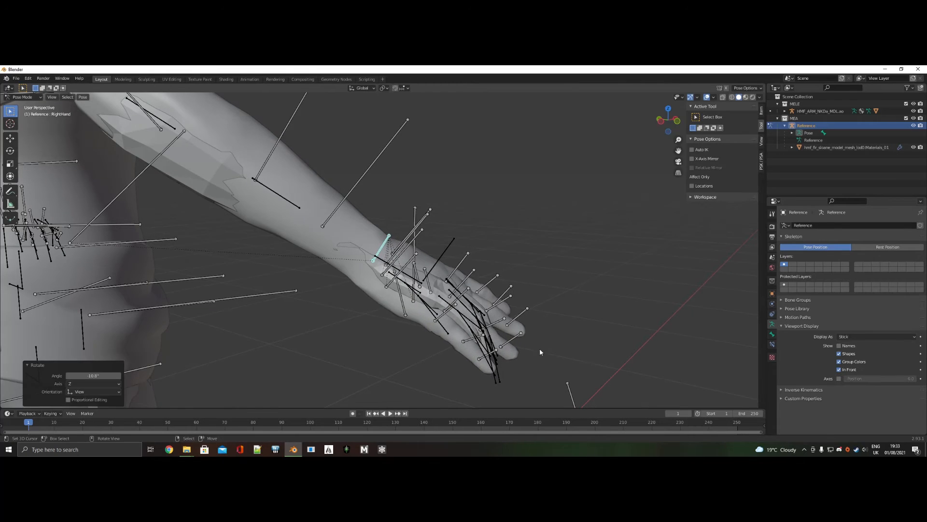
middle_drag(540, 349, 537, 282)
key(r)
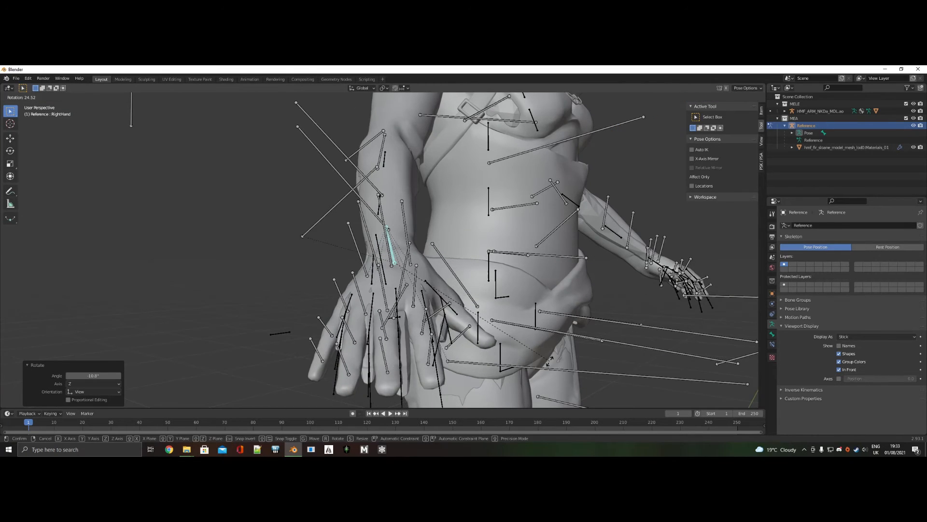
click(517, 343)
Step: Scale the RightHand bone down to about 0.94
middle_drag(517, 343, 445, 285)
key(s)
click(457, 346)
scroll(534, 330, down, 4)
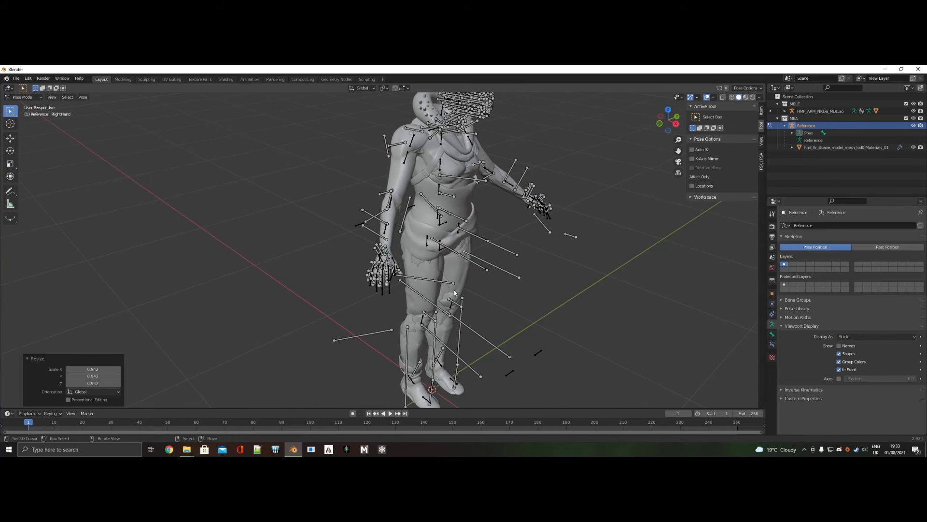
Step: Rotate the RightHandThumb3 bone by about 28° in the view plane
scroll(445, 282, up, 5)
scroll(445, 283, up, 3)
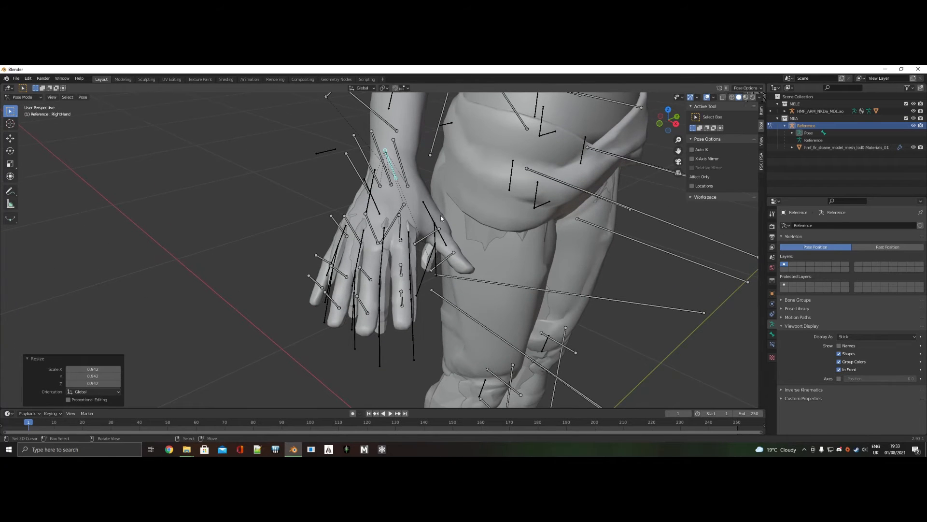
click(433, 226)
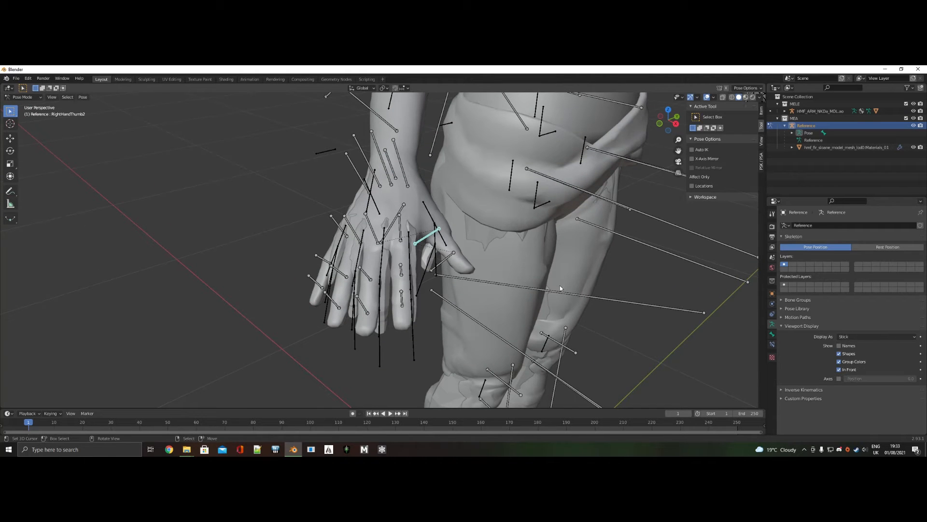
key(r)
click(523, 344)
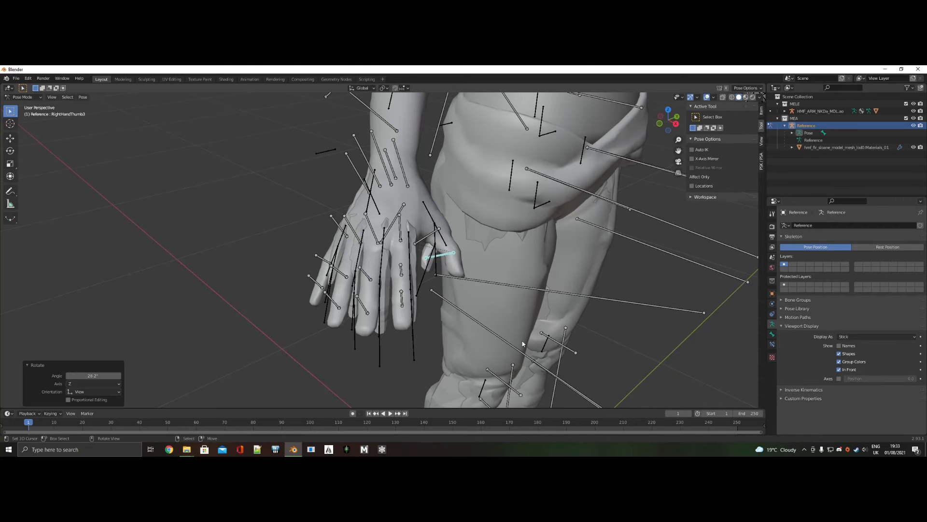
Step: Rotate the RightHandThumb2 bone by about 42°, and fine-tune its rotation from another view angle
click(435, 230)
key(r)
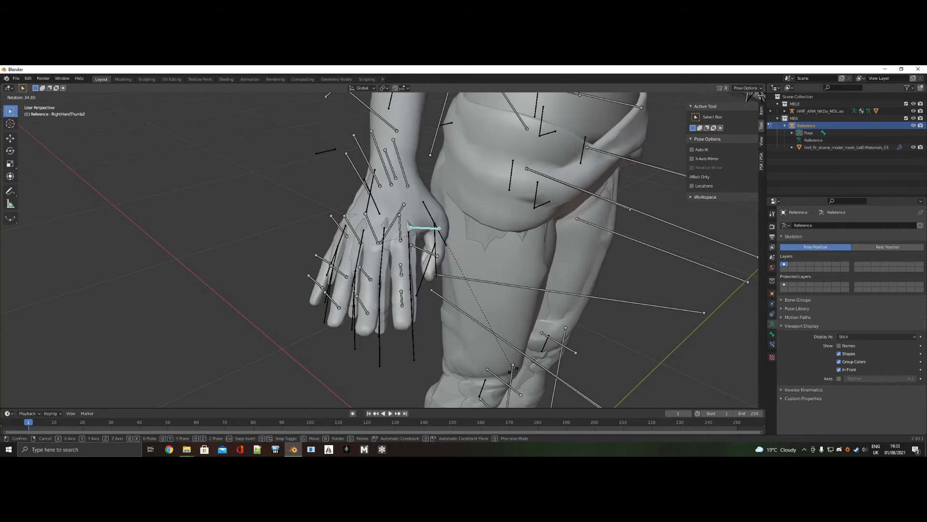
click(433, 252)
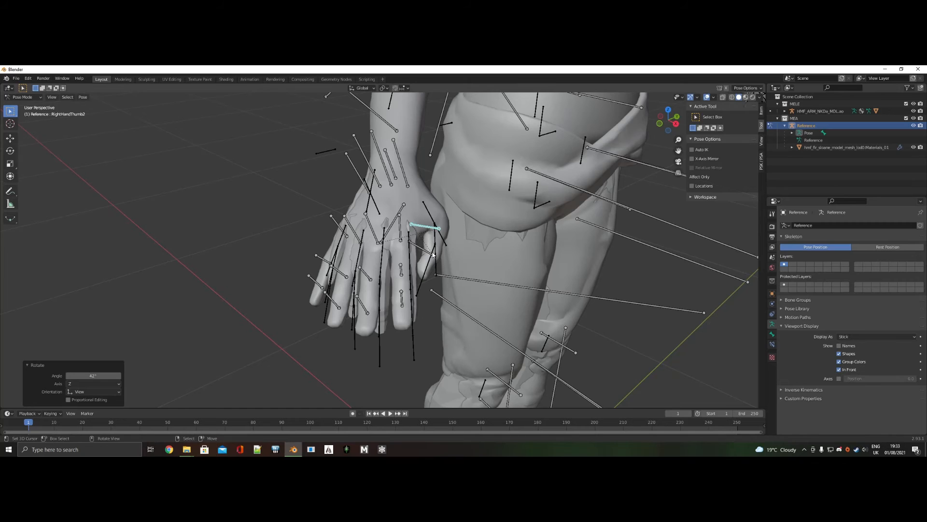
middle_drag(433, 254, 352, 220)
key(r)
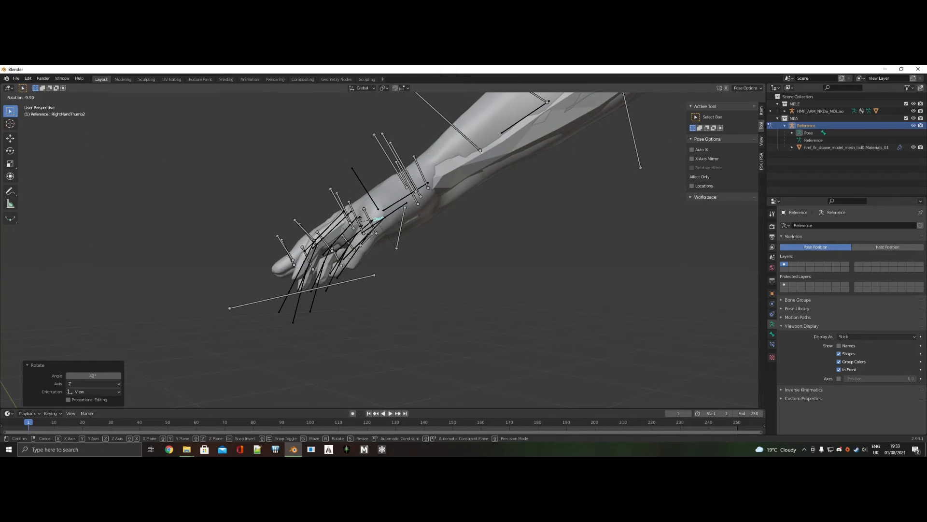
click(427, 255)
middle_drag(427, 254, 370, 262)
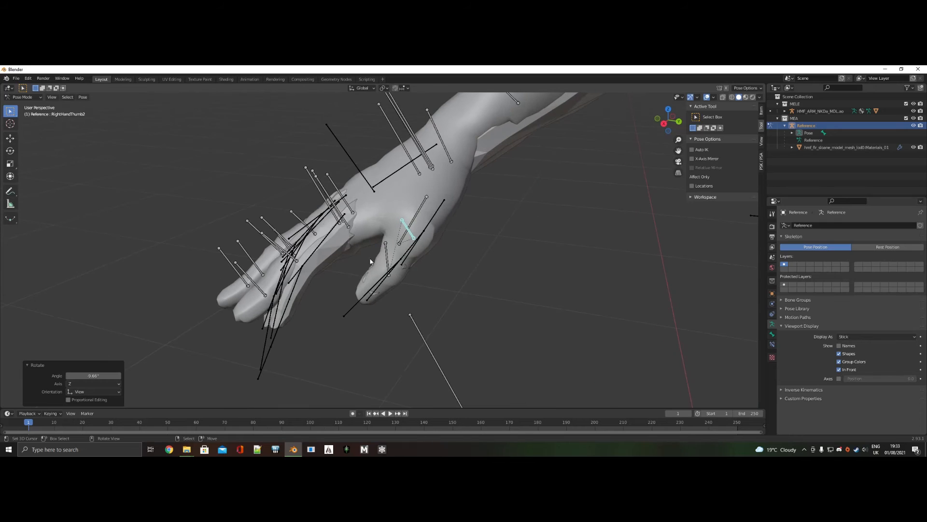
Step: Try rotating the RightHandIndex2 bone slightly in the view plane, and undo the rotation
click(355, 204)
middle_drag(387, 217, 466, 269)
key(r)
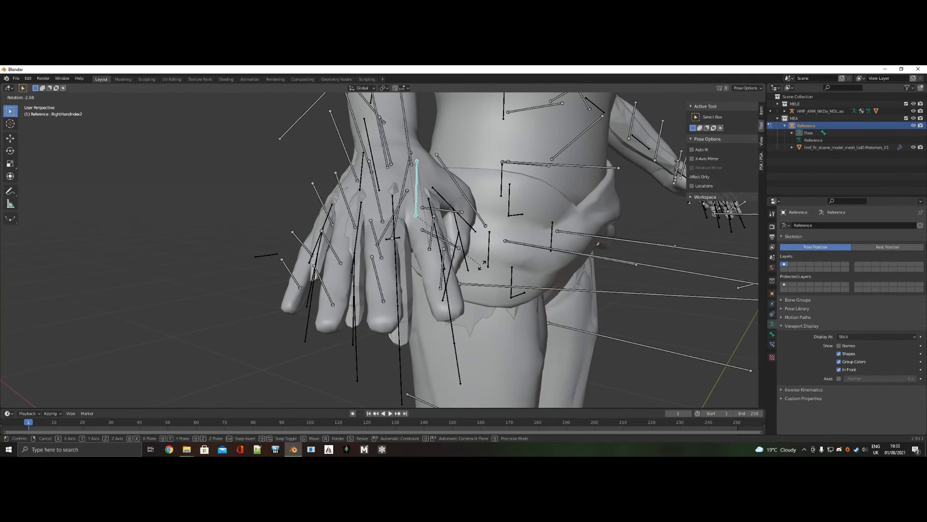
click(472, 272)
key(ctrl+z)
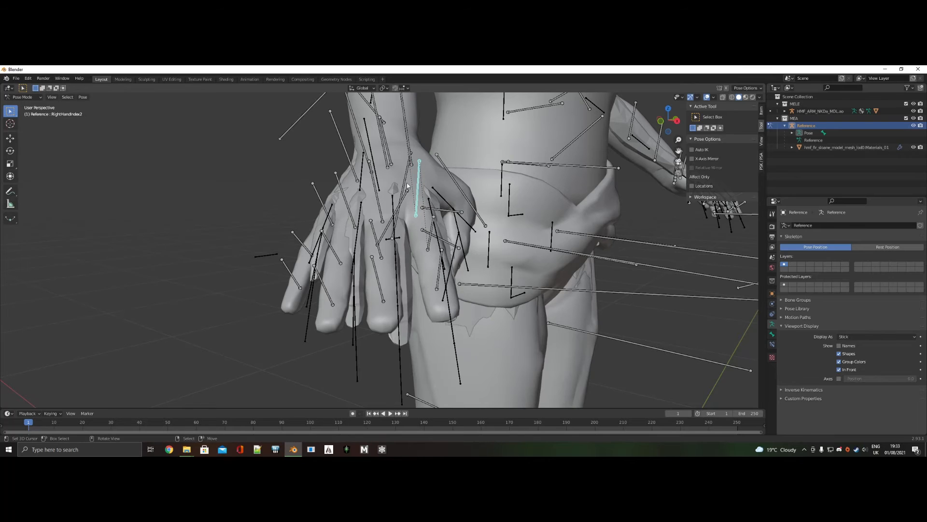
Step: Rotate the RightHand bone slightly in the view plane and by about 4.4° around the global X axis
click(384, 124)
key(r)
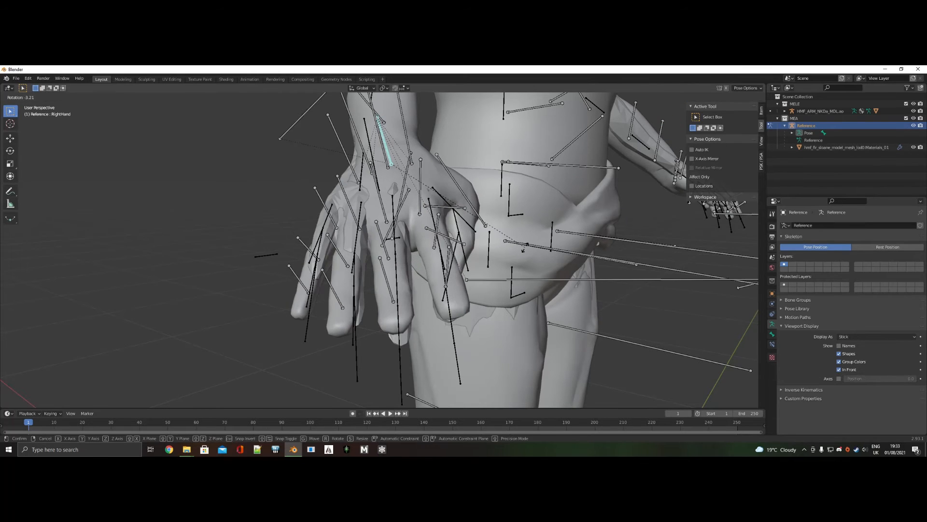
click(532, 254)
key(r)
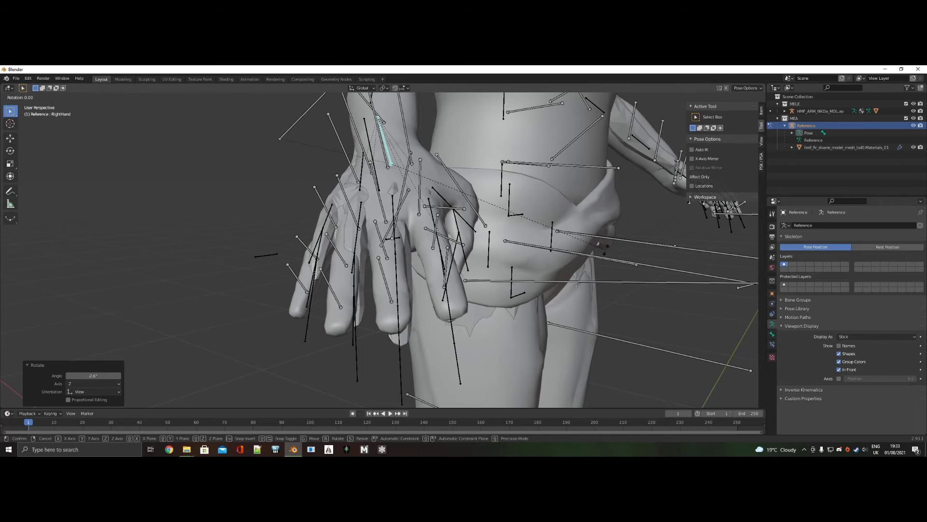
key(x)
click(543, 255)
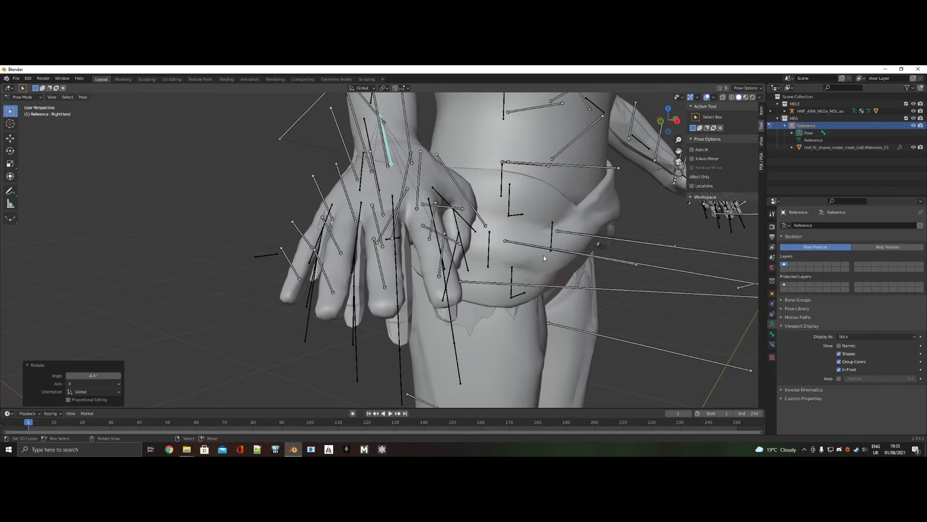
Step: Rotate the RightHandIndex2 bone by about -14.2° in the view plane, and fine-tune its rotation from the back of the hand
middle_drag(543, 255, 273, 213)
click(341, 216)
key(r)
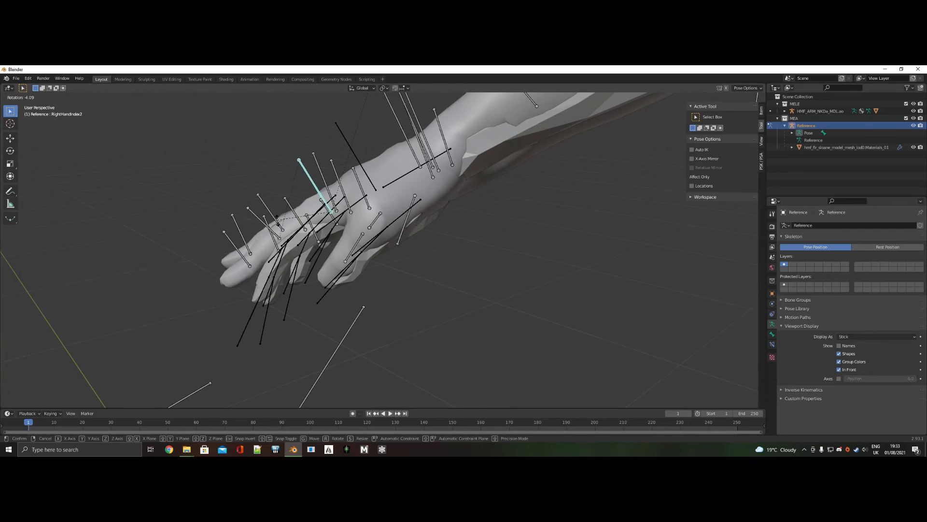
click(326, 240)
middle_drag(327, 240, 485, 301)
key(r)
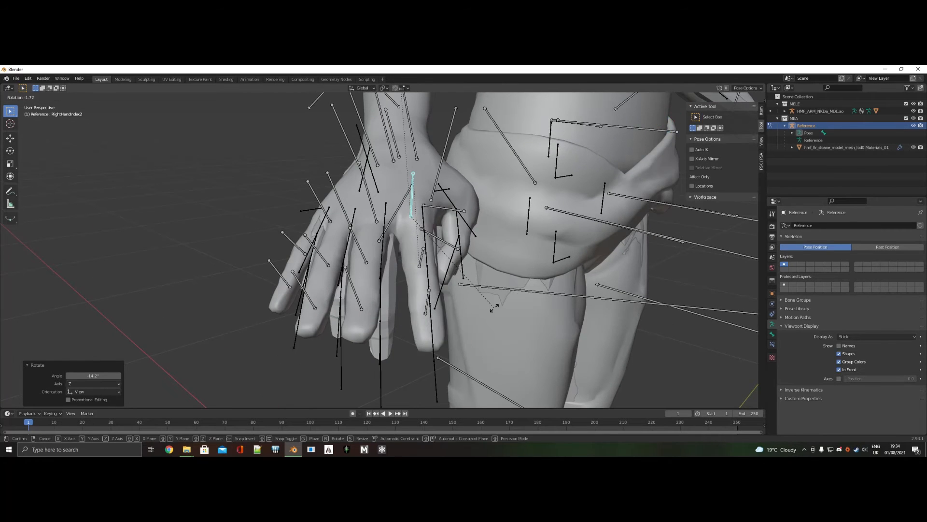
click(493, 306)
Step: Rotate the RightHandIndex1 bone slightly, by about 3.4°, in the view plane
click(416, 145)
key(r)
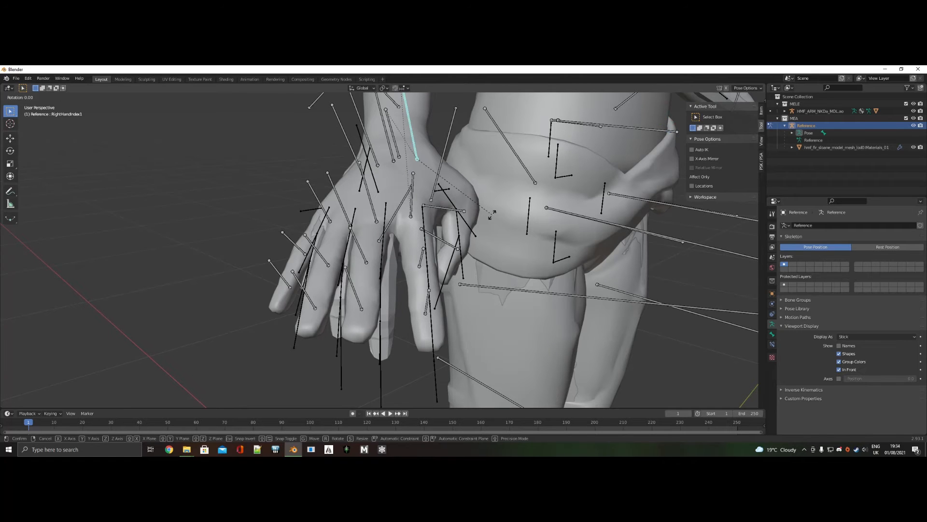
click(489, 215)
Step: Scale the RightHandIndex2 bone down to about 0.93 and rotate it slightly in the view plane
middle_drag(489, 214, 410, 219)
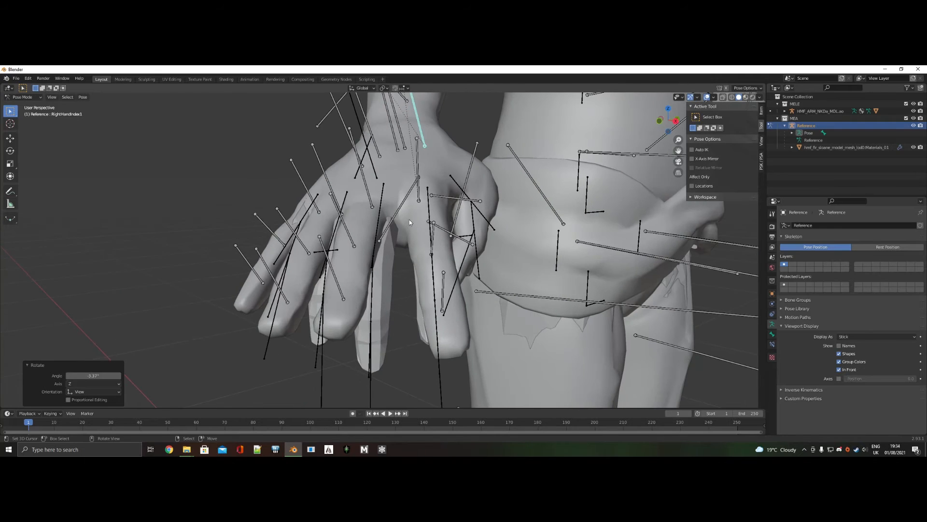
click(418, 179)
key(s)
click(555, 355)
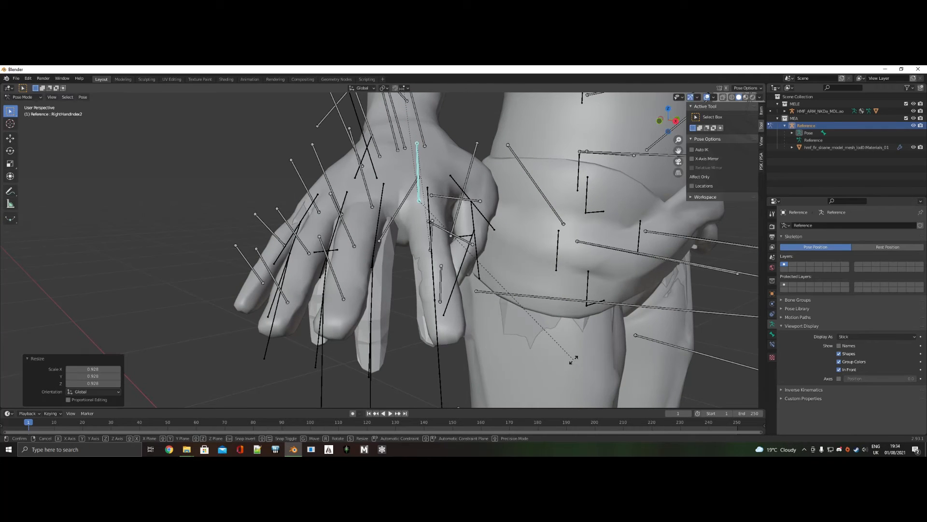
key(r)
click(555, 367)
Step: Rotate the RightHandIndex4 bone in the view plane from the side, and adjust the index finger's rotation from a second view angle
middle_drag(555, 366, 367, 299)
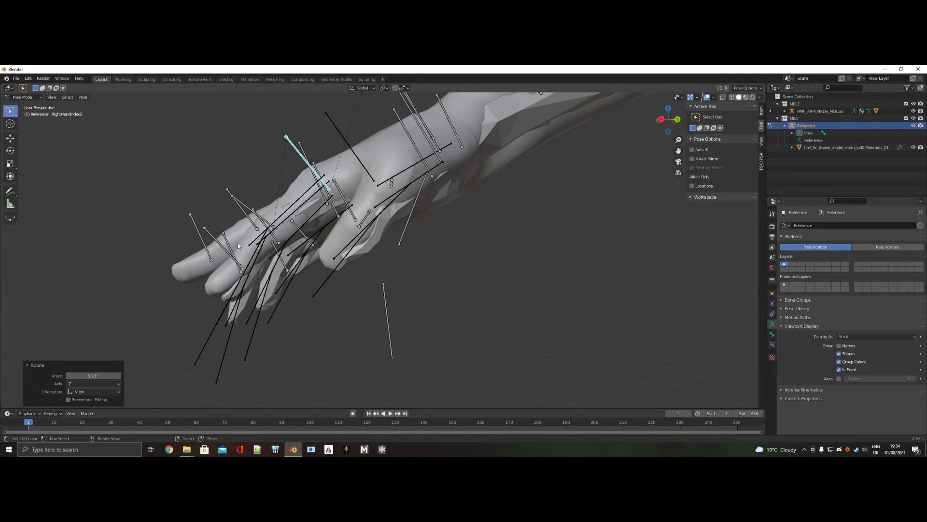
click(238, 268)
key(r)
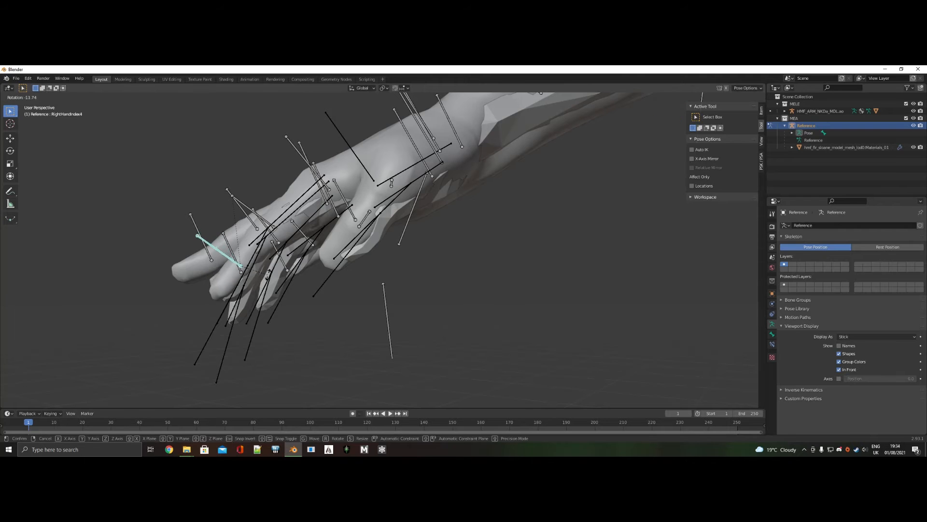
click(262, 229)
click(262, 230)
middle_drag(262, 229, 392, 242)
key(r)
click(295, 273)
Step: Try rotating the RightHandMiddle2 bone by about -21.7° in the view plane, and undo the rotation
click(347, 205)
key(r)
click(293, 230)
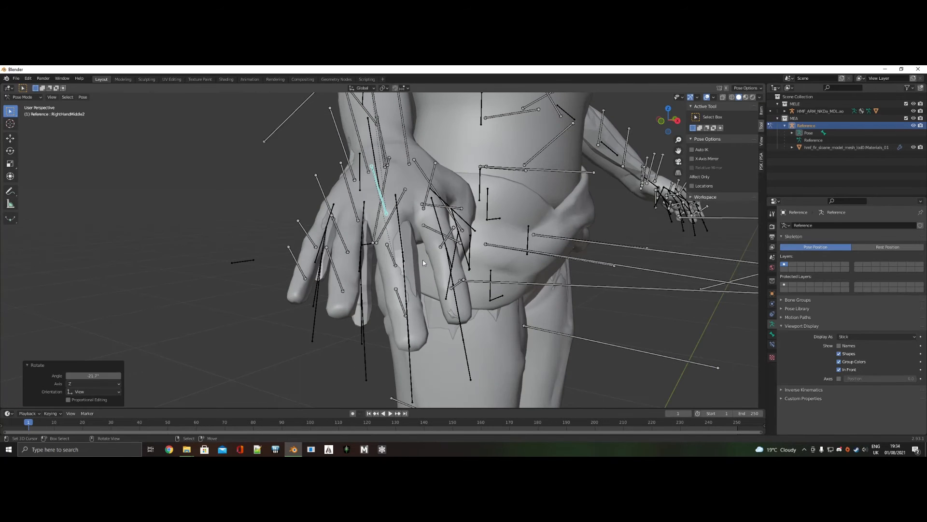
key(ctrl+z)
Step: Rotate the RightHandMiddle1 bone by about -2.6° in the view plane from the back of the hand
mouse_move(345, 165)
middle_down()
mouse_move(335, 159)
mouse_move(351, 170)
middle_up()
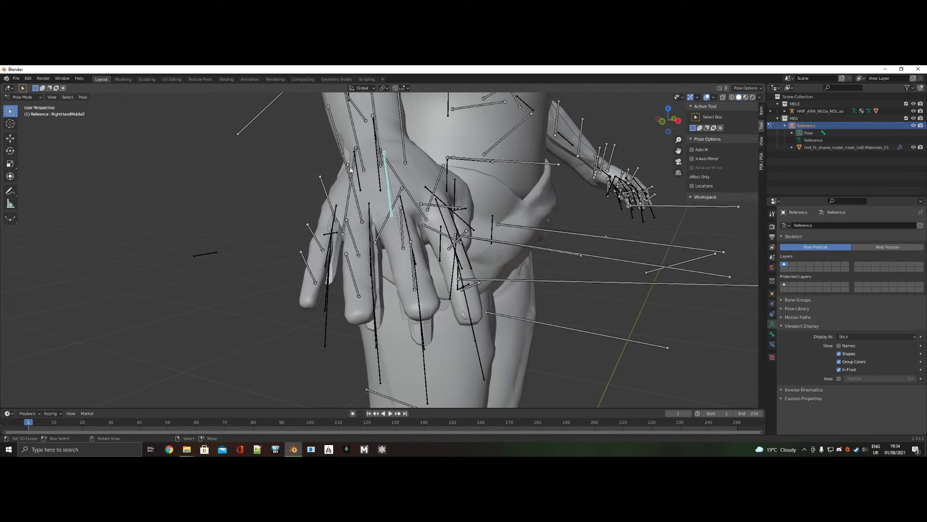
click(381, 159)
key(r)
click(478, 298)
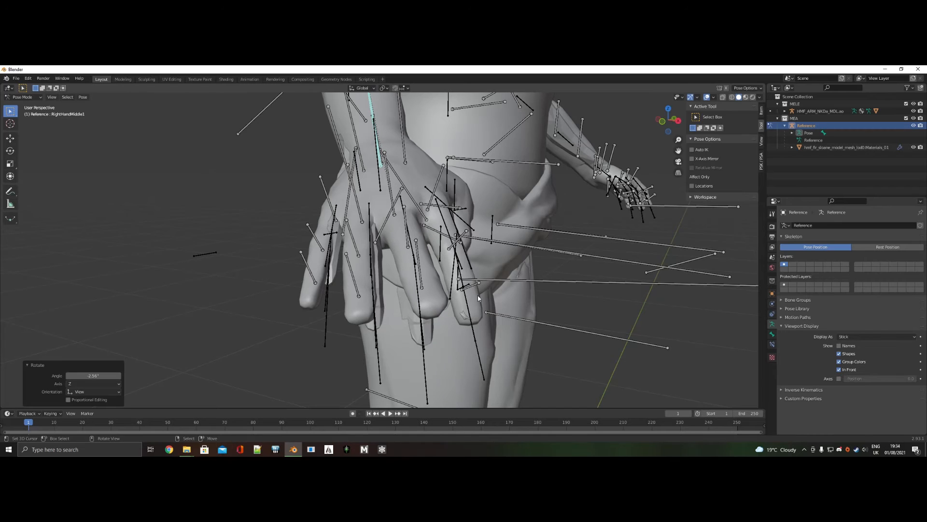
Step: Turn off the armature's In Front display and rotate the selected finger bone from the side of the hand
middle_drag(477, 294, 376, 280)
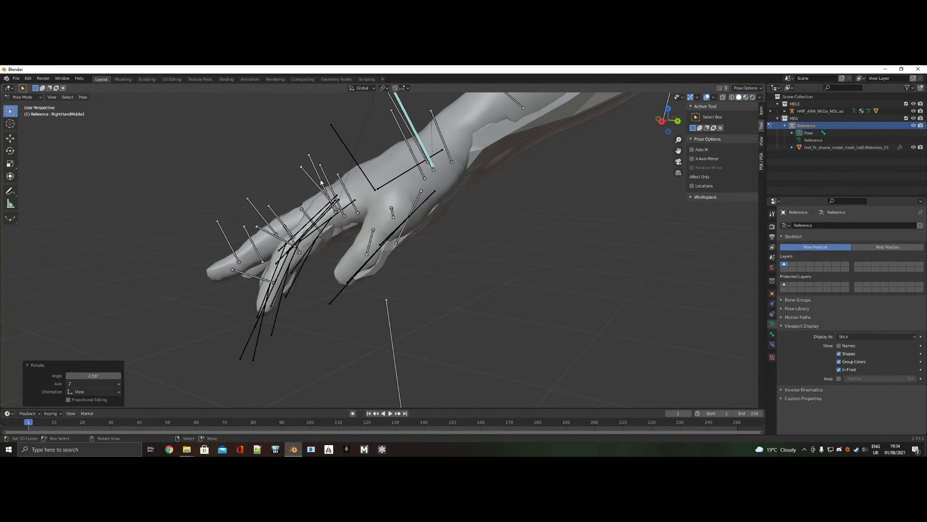
click(320, 182)
middle_drag(321, 182, 283, 236)
click(845, 368)
key(r)
click(273, 234)
Step: Try rotating the RightHandMiddle3 bone in the view plane from the side, and undo the rotation
click(265, 238)
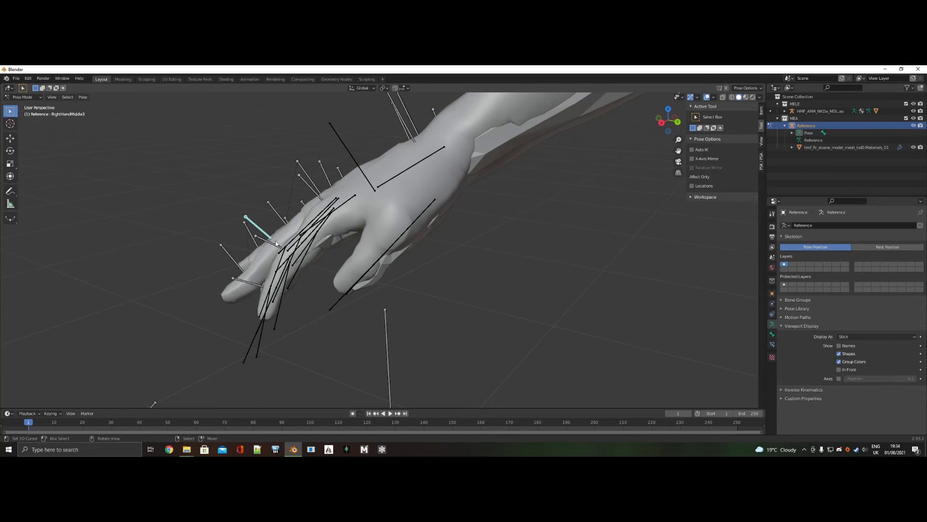
key(r)
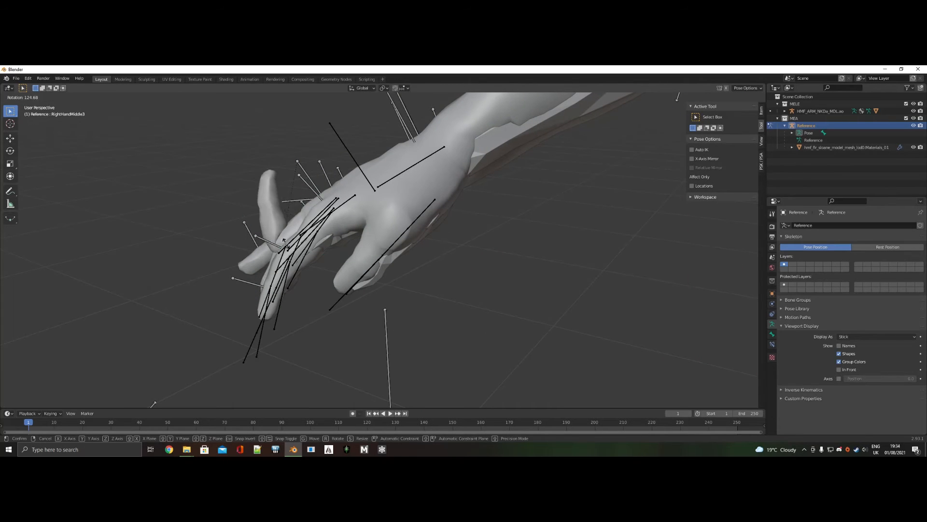
click(286, 245)
key(ctrl+z)
Step: Rotate the RightHandMiddle3 bone in the view plane by about 6.3° and -16.3°, and fine-tune it from the back of the hand
key(r)
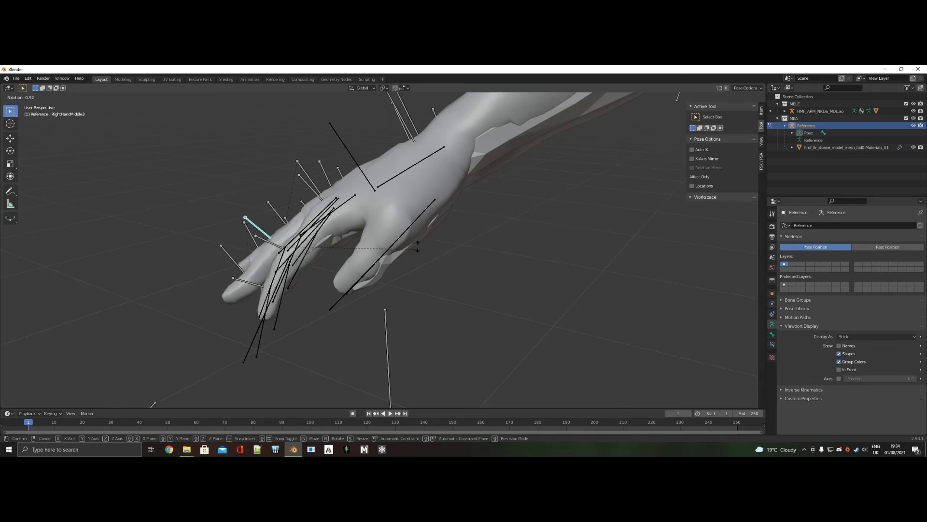
click(404, 210)
middle_drag(404, 210, 438, 208)
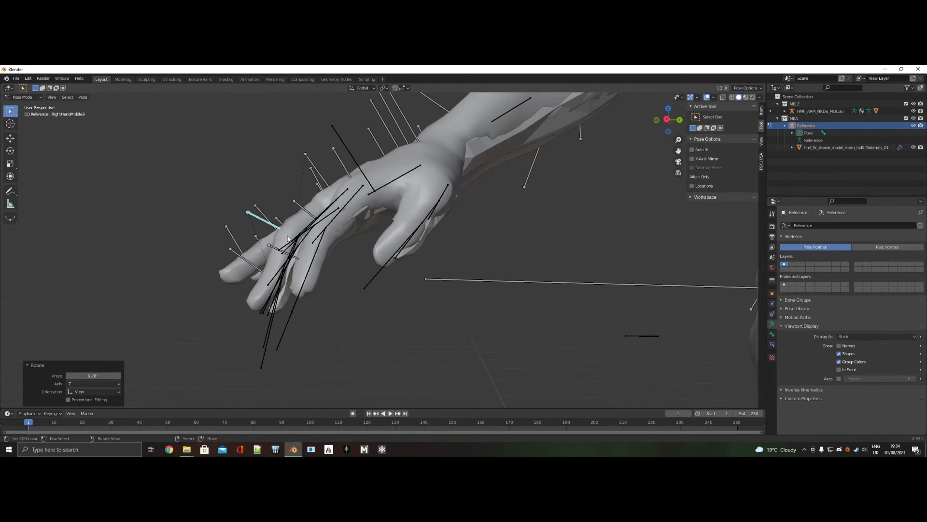
key(r)
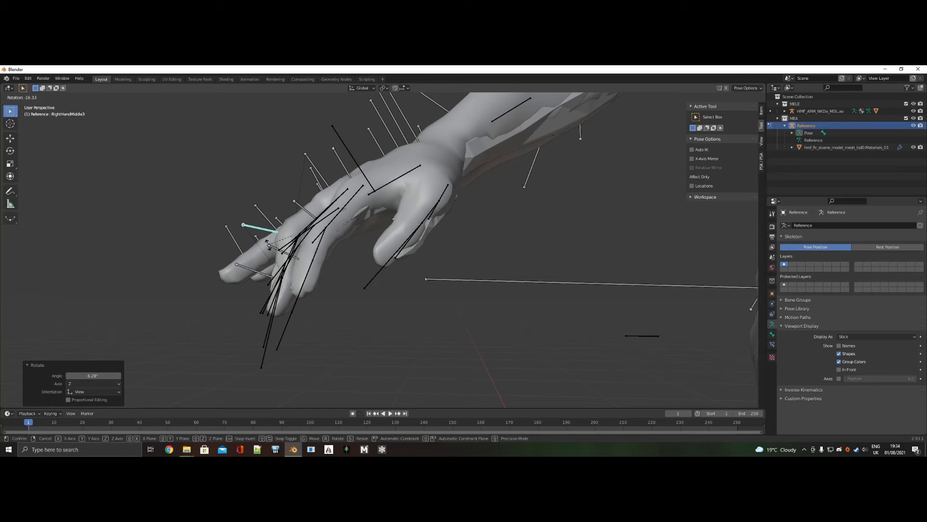
click(268, 242)
middle_drag(369, 262, 465, 308)
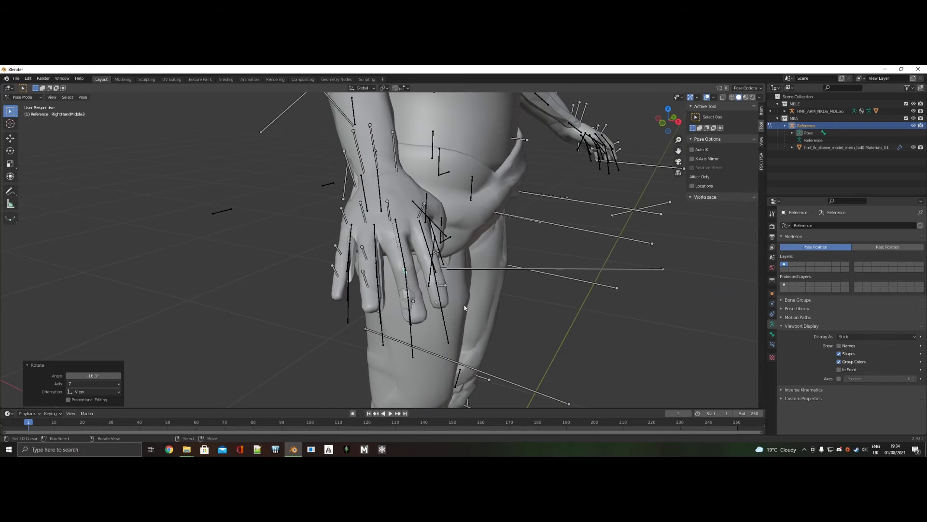
mouse_move(411, 284)
middle_down()
mouse_move(466, 267)
mouse_move(404, 271)
middle_up()
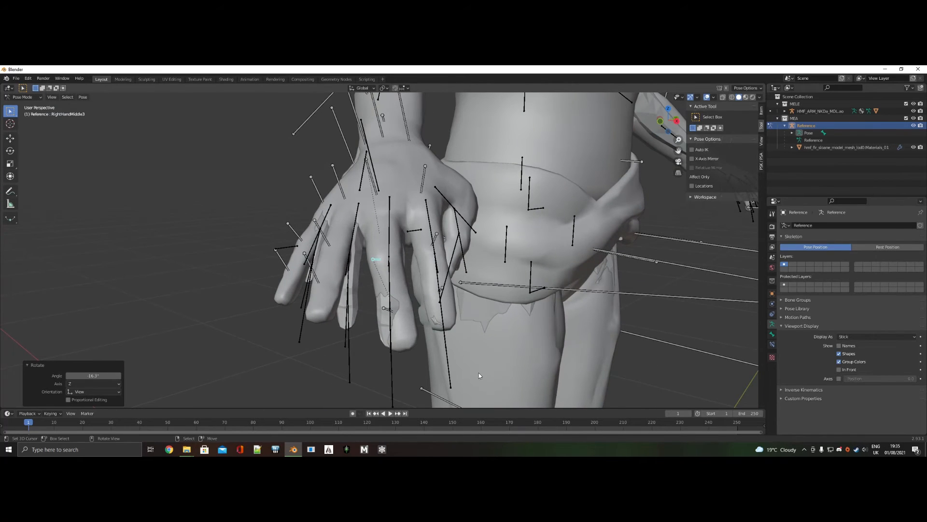
key(r)
click(462, 376)
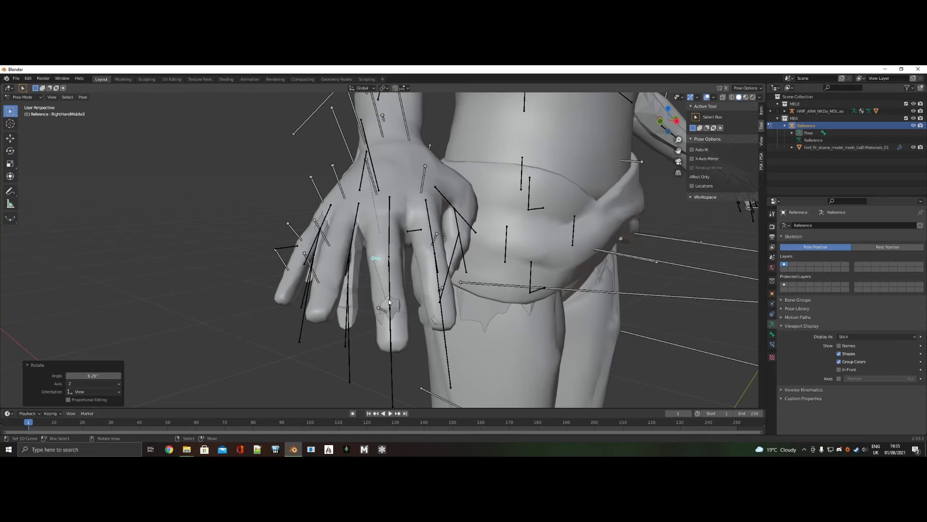
Step: Adjust the right ring finger's rotation near the knuckle from the back of the hand
click(365, 176)
right_click(342, 182)
middle_drag(339, 176, 360, 186)
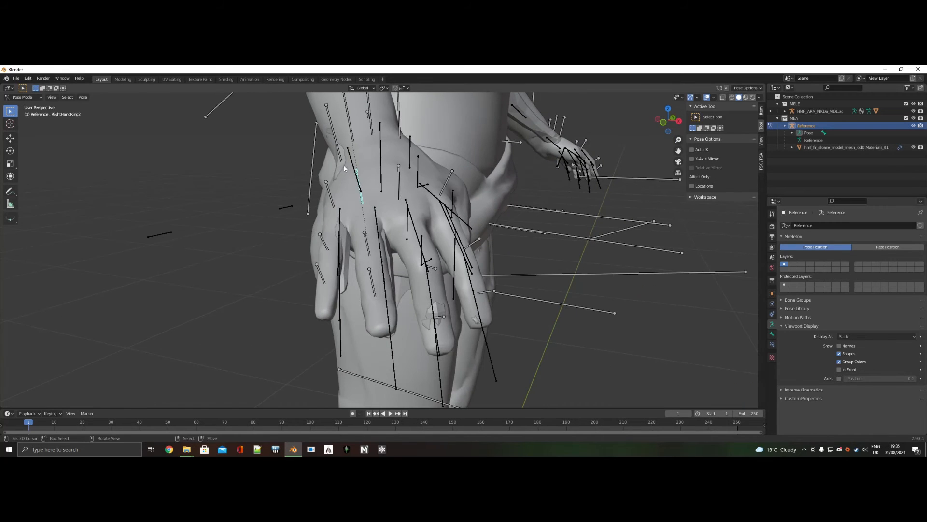
key(r)
click(358, 145)
Step: Rotate the RightHandRing2 bone by about 12.6° from the outer side of the hand, and refine its rotation from a slightly different angle
middle_drag(359, 145, 449, 216)
click(420, 186)
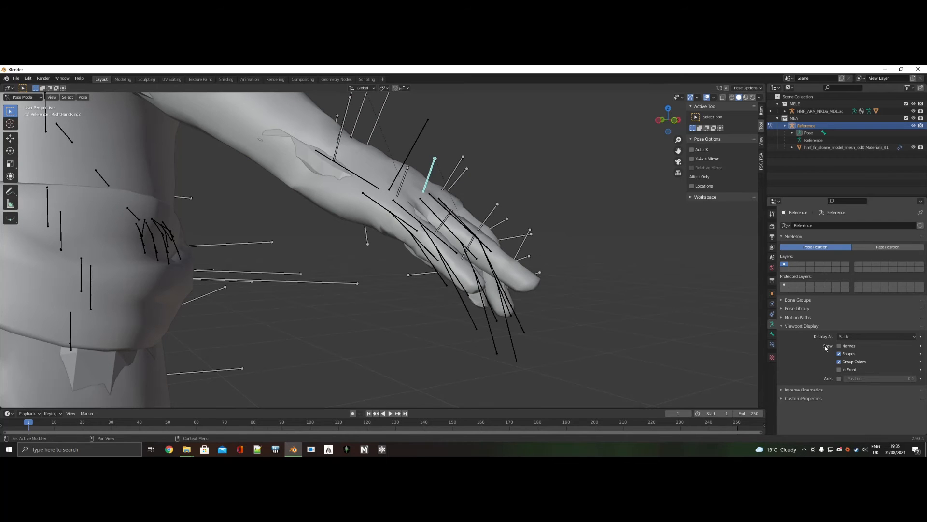
key(r)
click(561, 332)
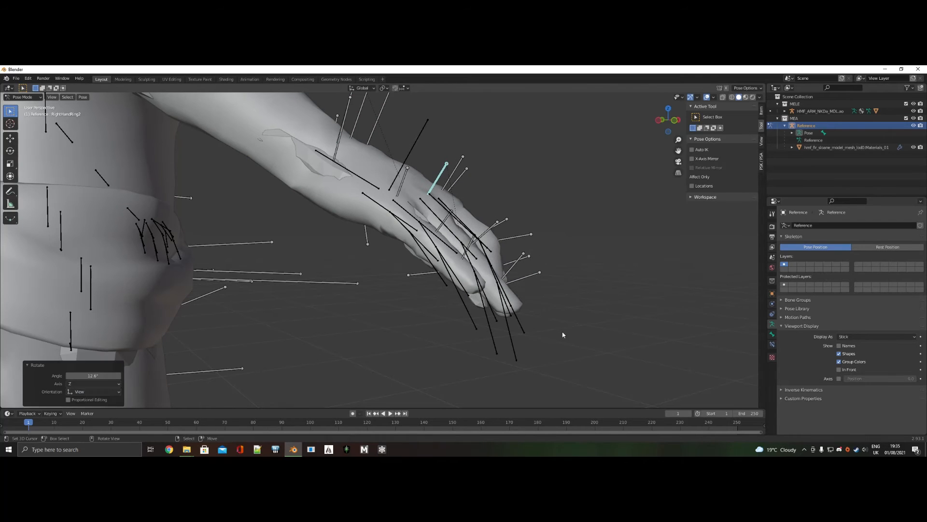
middle_drag(561, 331, 607, 328)
key(r)
click(488, 358)
Step: Rotate the RightHandRing3 bone in the view plane to bend the ring finger along the other skeleton
click(493, 226)
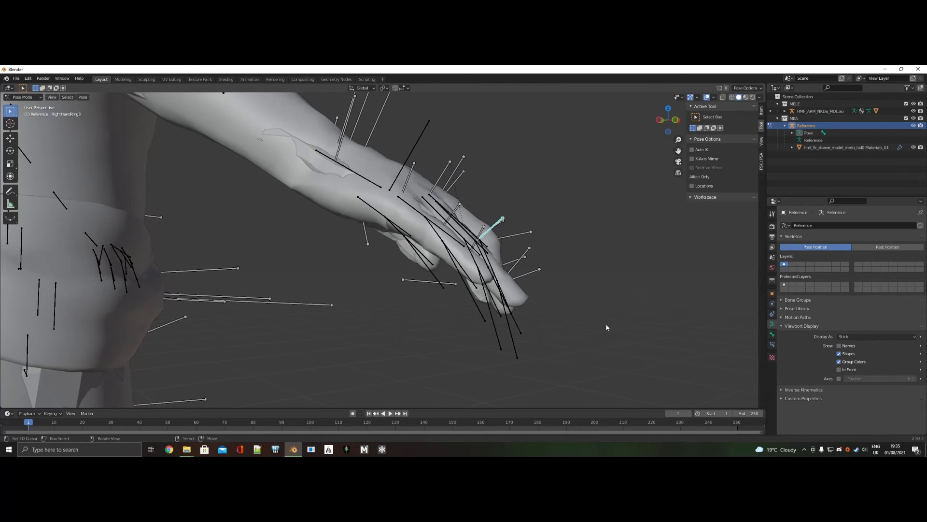
key(r)
click(584, 382)
Step: Try scaling the RightHandRing3 bone, and undo the scaling
middle_drag(584, 381, 437, 367)
key(s)
click(415, 341)
key(ctrl+z)
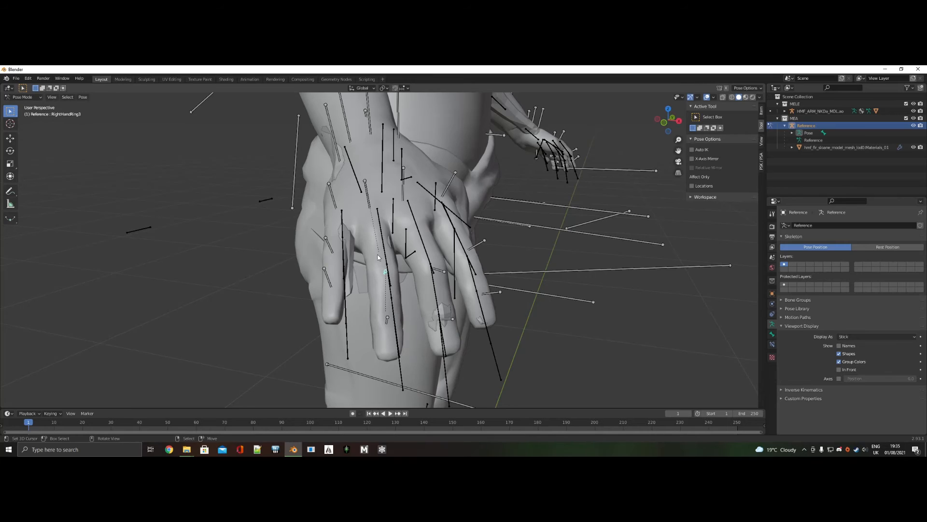
Step: Scale the RightHandRing2 bone down slightly and rotate it by about -3.6° in the view plane
click(368, 209)
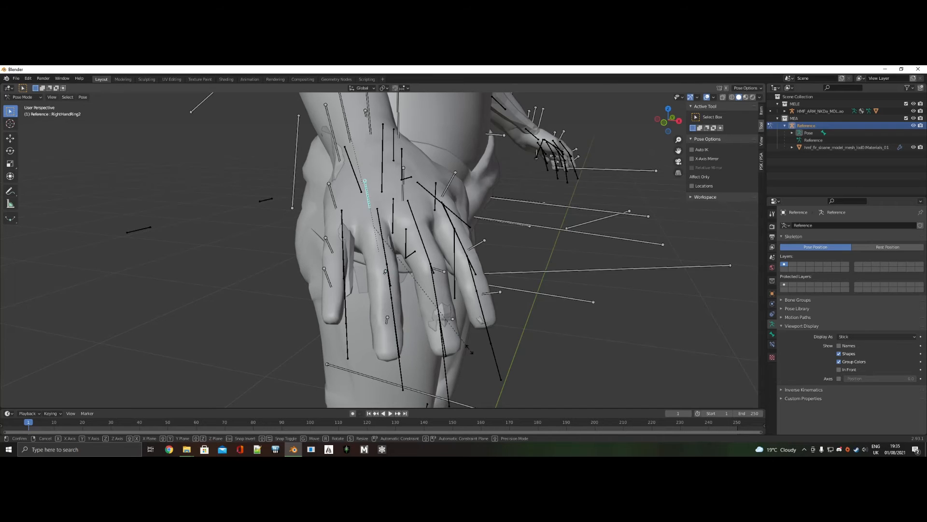
key(s)
click(467, 336)
key(r)
click(476, 335)
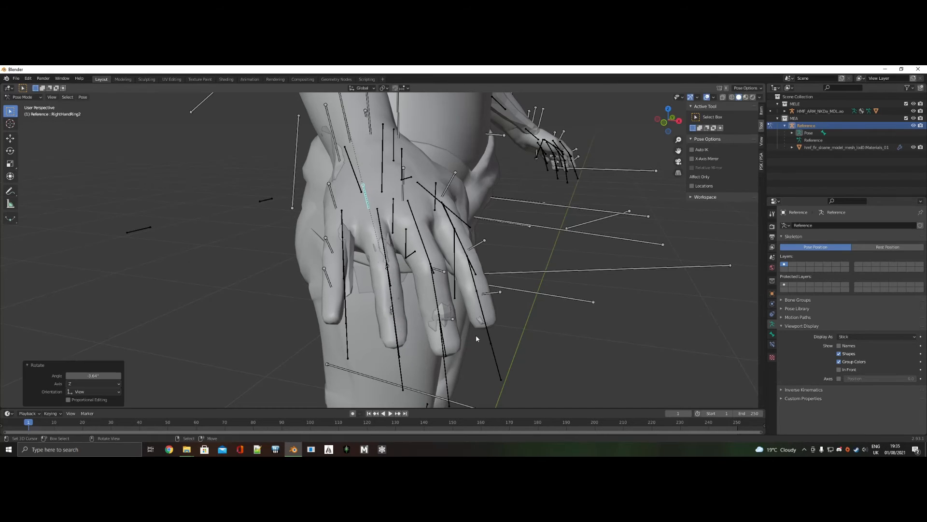
Step: Try scaling the RightHandMiddle4 bone down to about 0.82, and undo the scaling
mouse_move(476, 335)
middle_down()
mouse_move(500, 331)
mouse_move(479, 340)
middle_up()
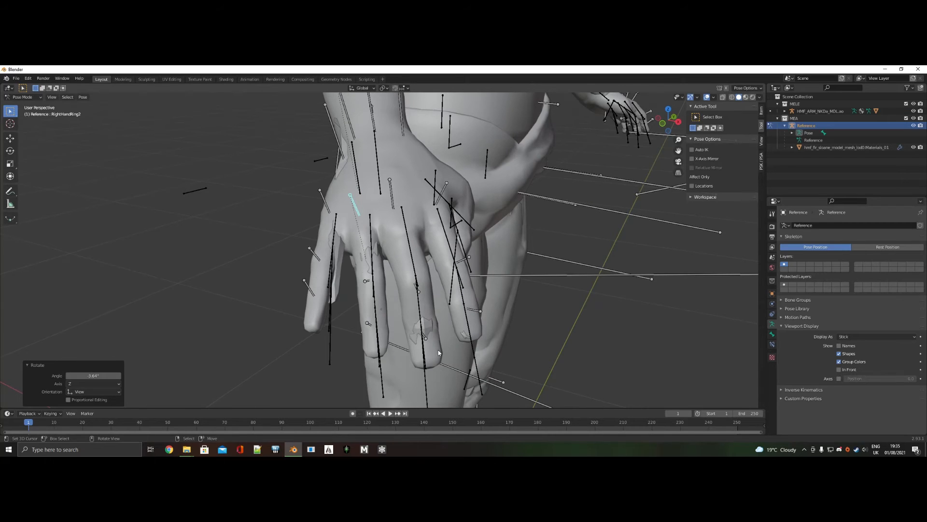
click(425, 334)
key(s)
click(461, 362)
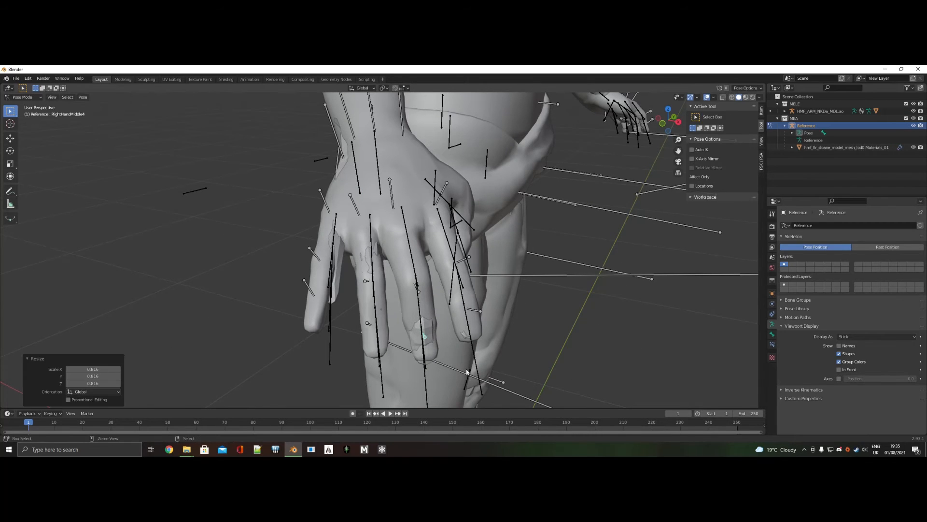
key(ctrl+z)
Step: Try rotating the RightHandPinky2 bone slightly in the view plane, and undo the rotation
key(r)
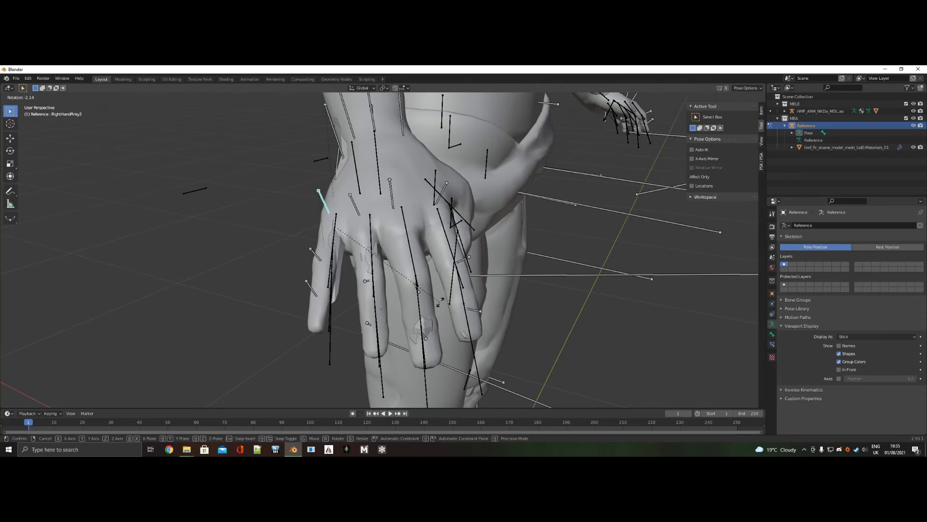
click(444, 304)
key(ctrl+z)
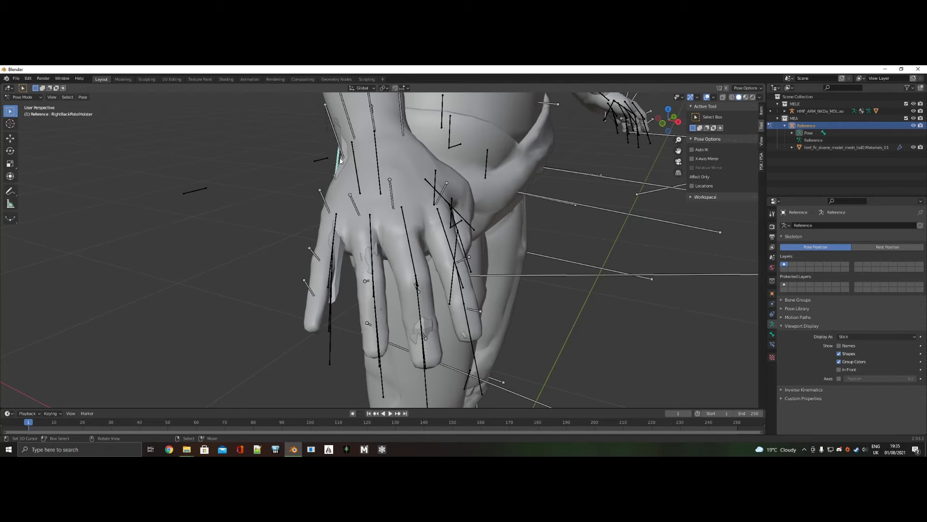
Step: Rotate the RightHandPinky1 bone by about -3.4° in the view plane
key(r)
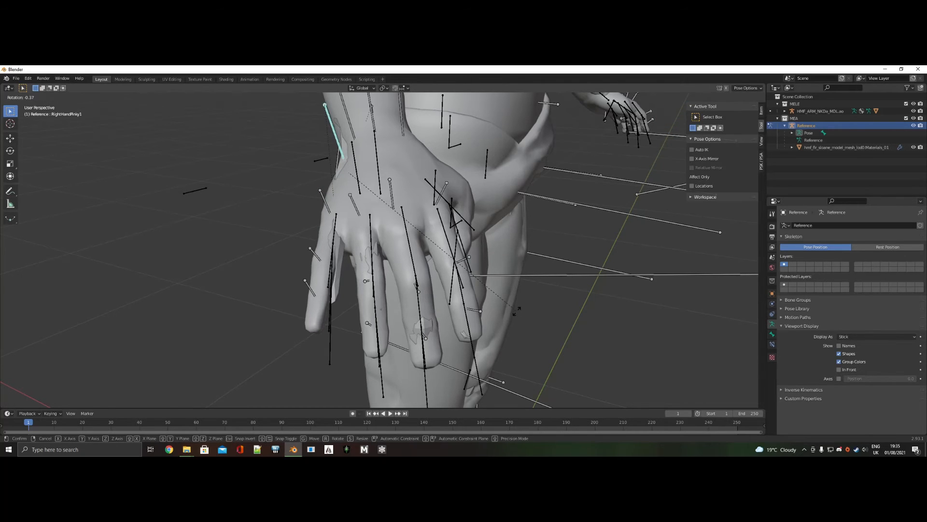
click(509, 317)
Step: Scale the RightHandPinky2 bone down to about 0.80, and check both hands in the right orthographic view
middle_drag(509, 317, 460, 268)
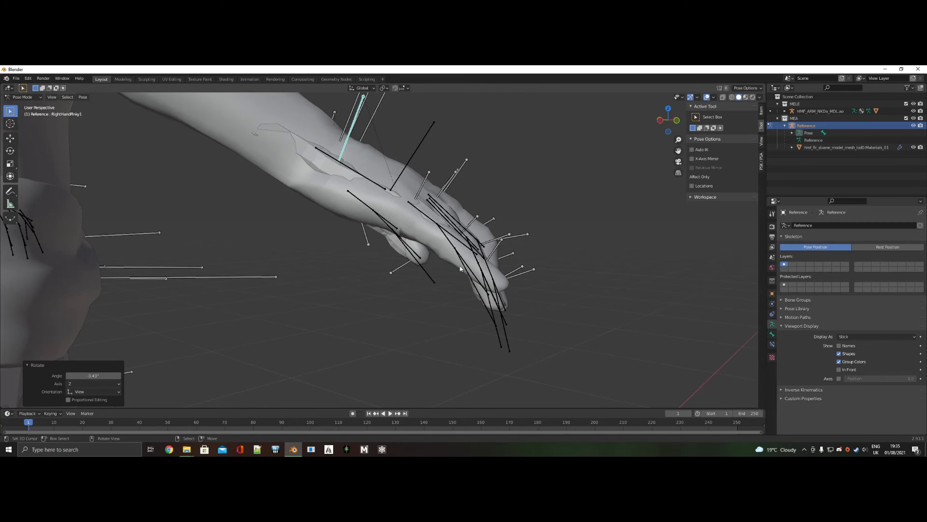
click(418, 200)
key(s)
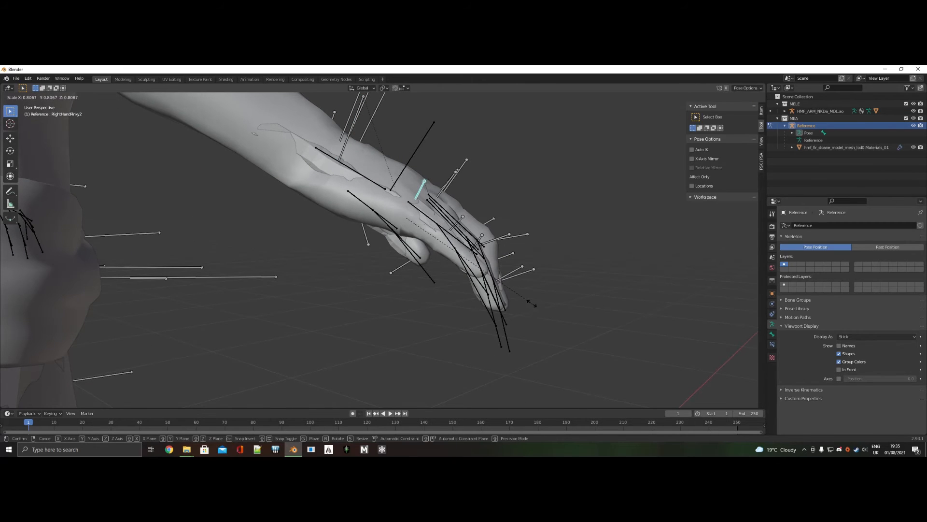
click(529, 304)
middle_drag(530, 304, 508, 267)
key(KP_3)
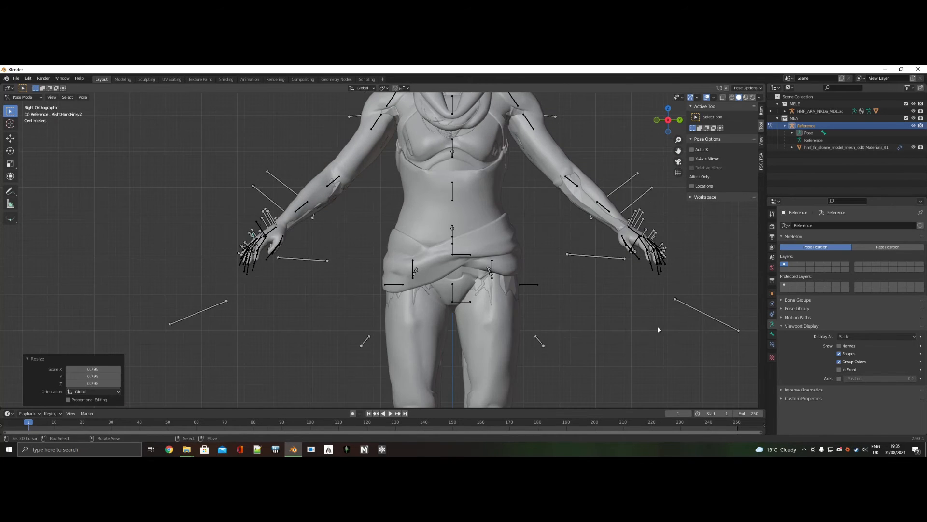
ctrl+scroll(658, 330, up, 5)
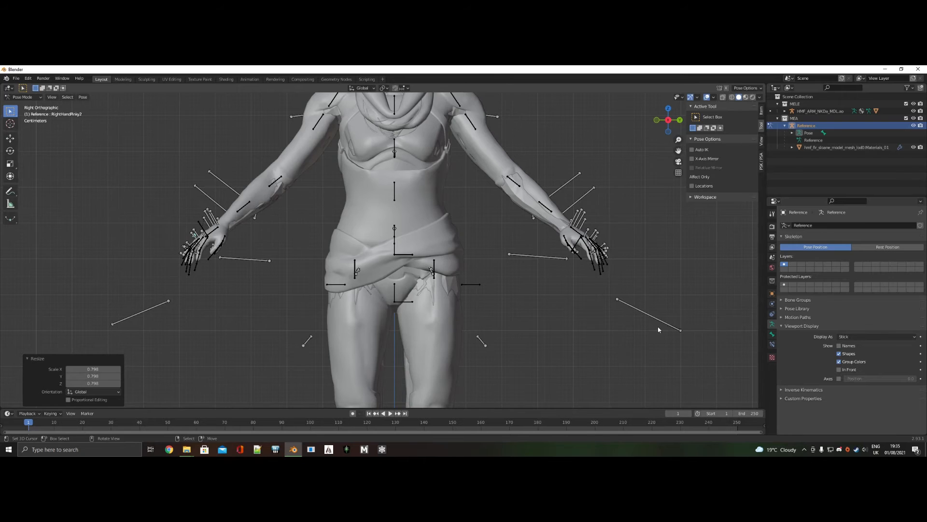
Step: Switch to Object Mode and export the Reference armature's XPS pose to MEA HF to LE HF.pose in the MELE folder
scroll(463, 268, down, 5)
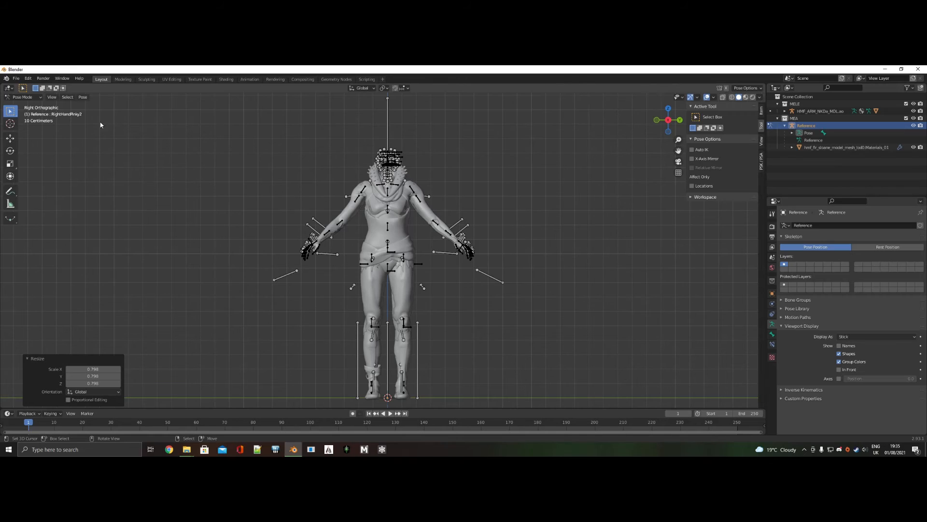
click(38, 98)
click(26, 105)
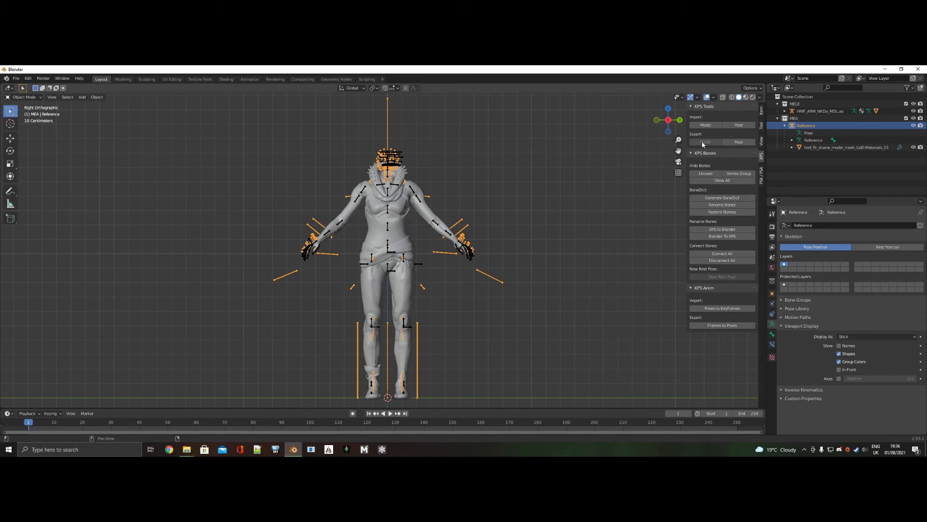
click(738, 143)
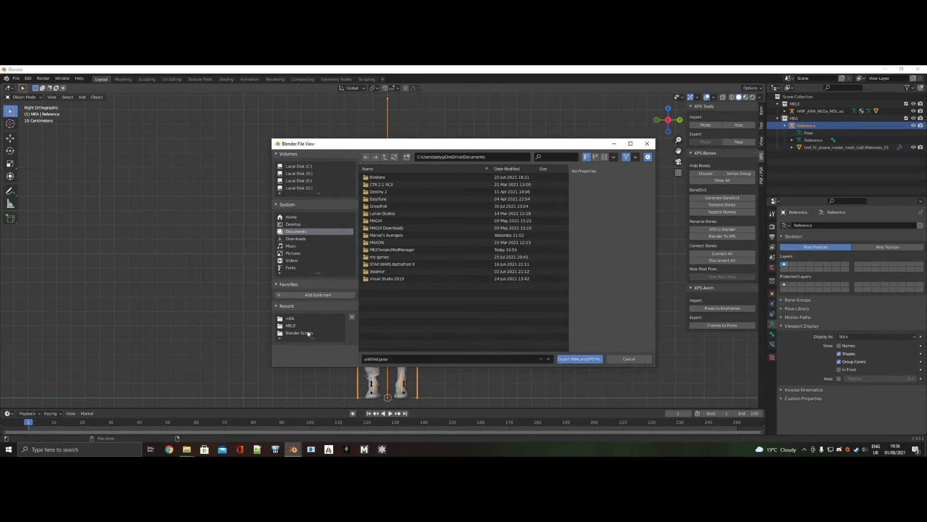
click(291, 326)
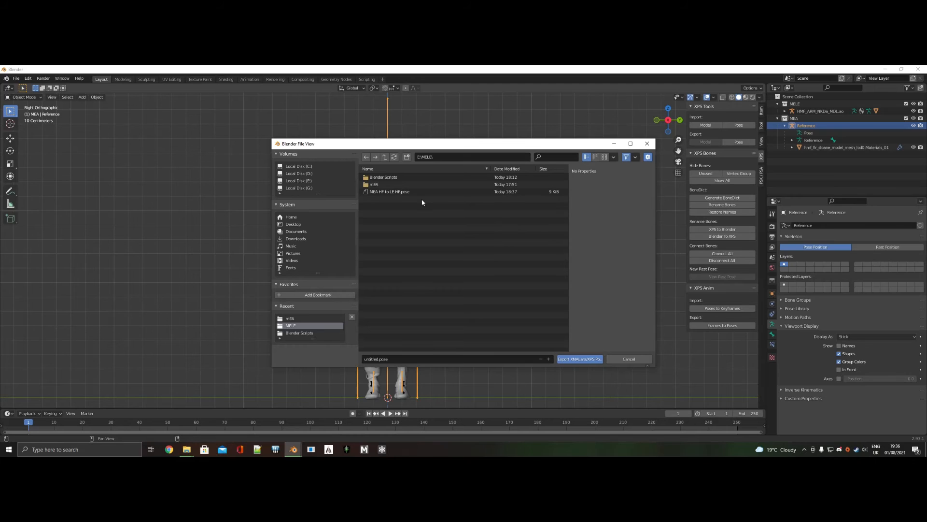
double_click(438, 190)
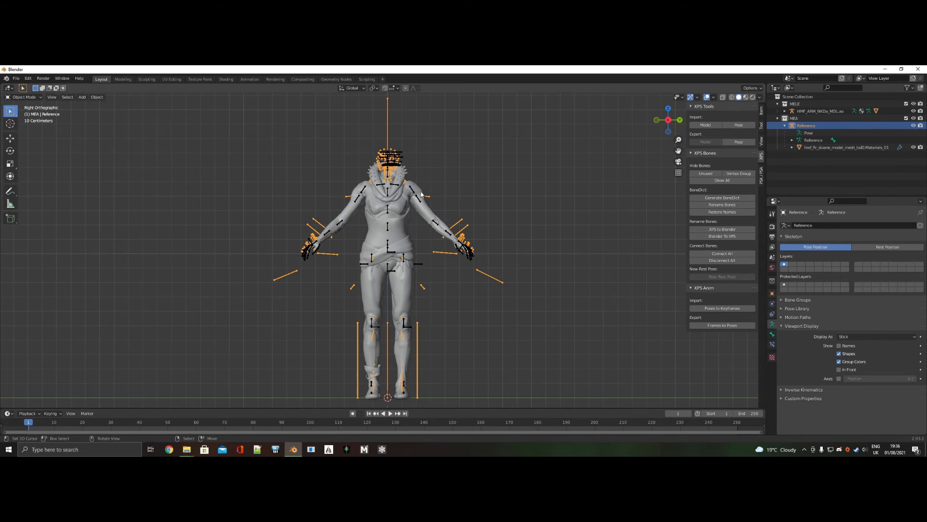
Step: Apply the Reference.001 armature modifier on the clothed body mesh in the MEA collection
click(422, 194)
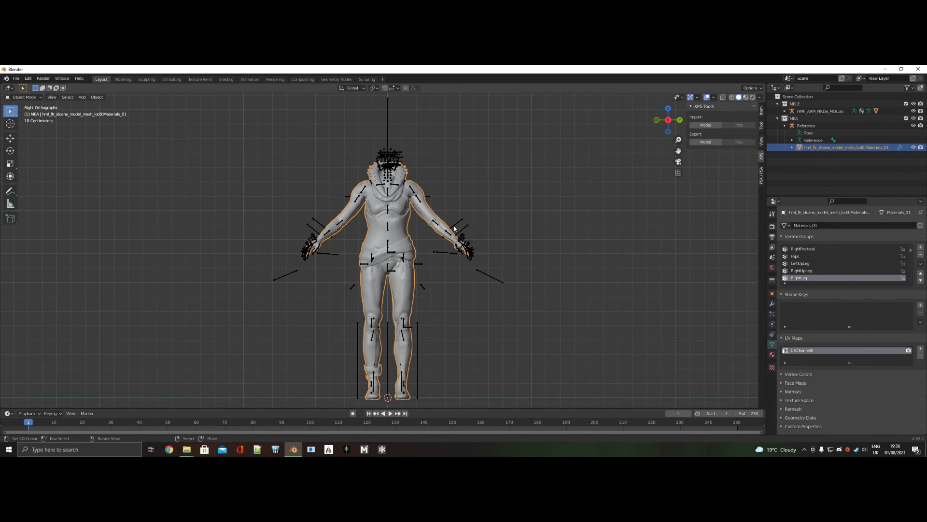
click(772, 303)
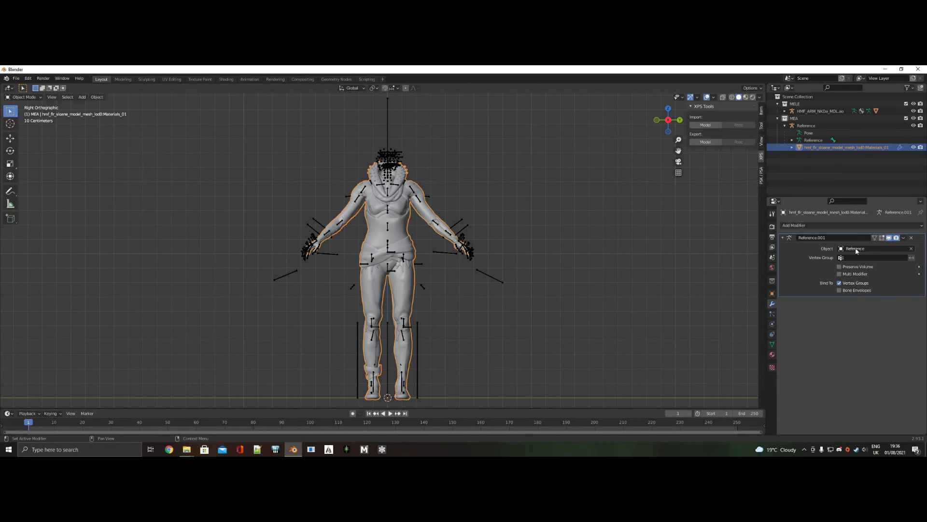
click(904, 238)
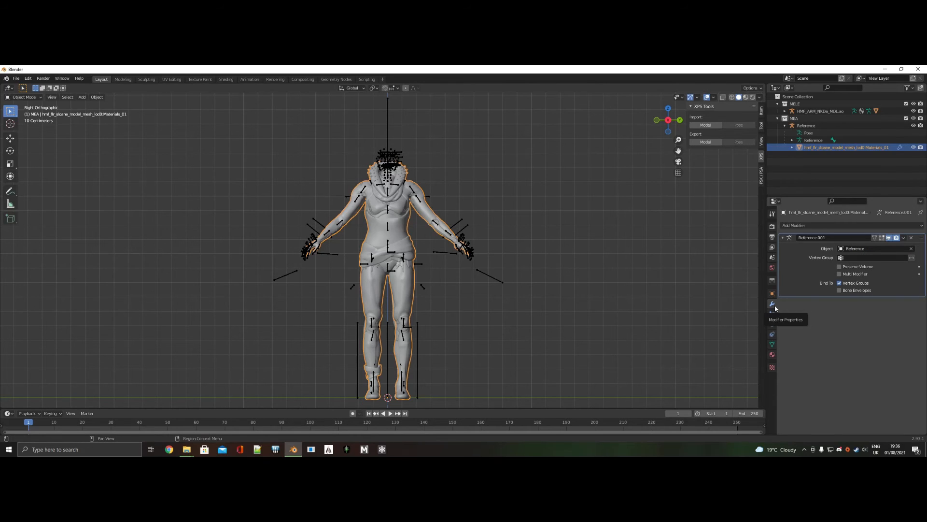
click(904, 237)
click(869, 246)
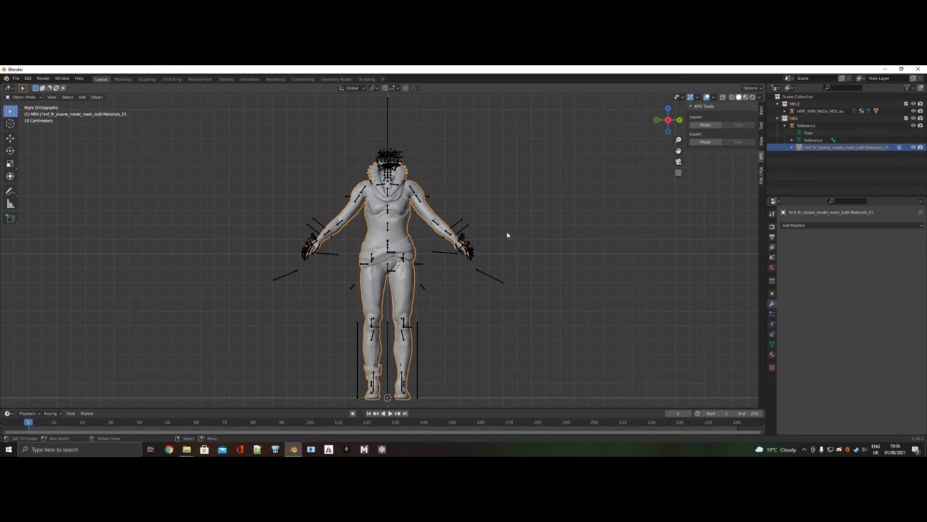
Step: Try to clear the rotation of all bones of the Reference armature in Pose Mode
click(402, 154)
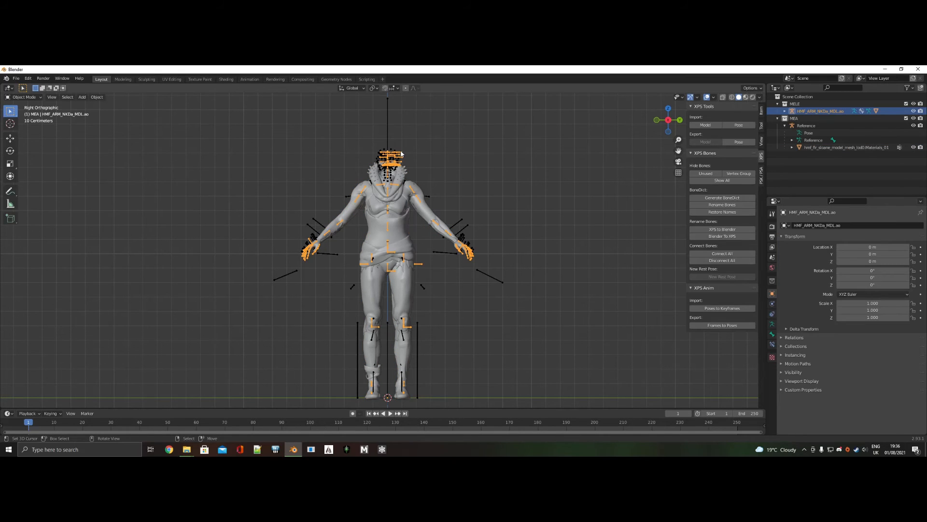
click(401, 153)
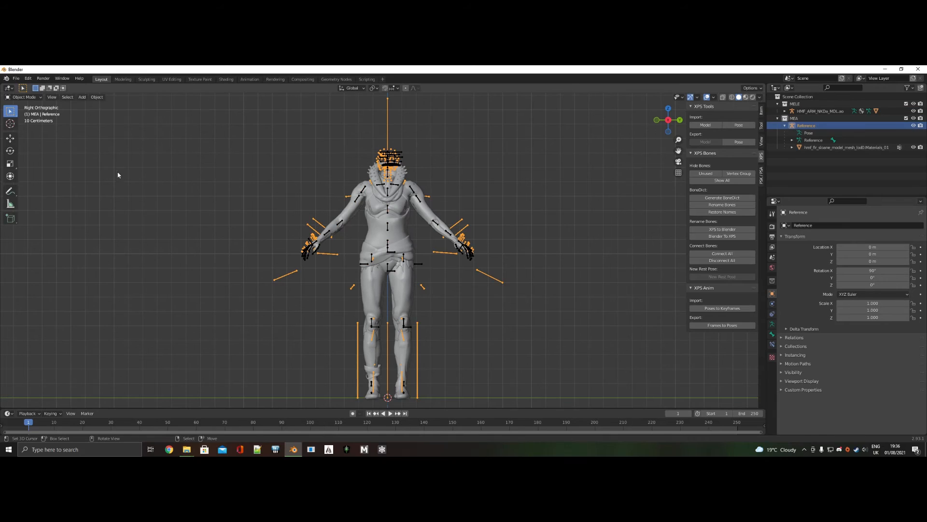
click(27, 99)
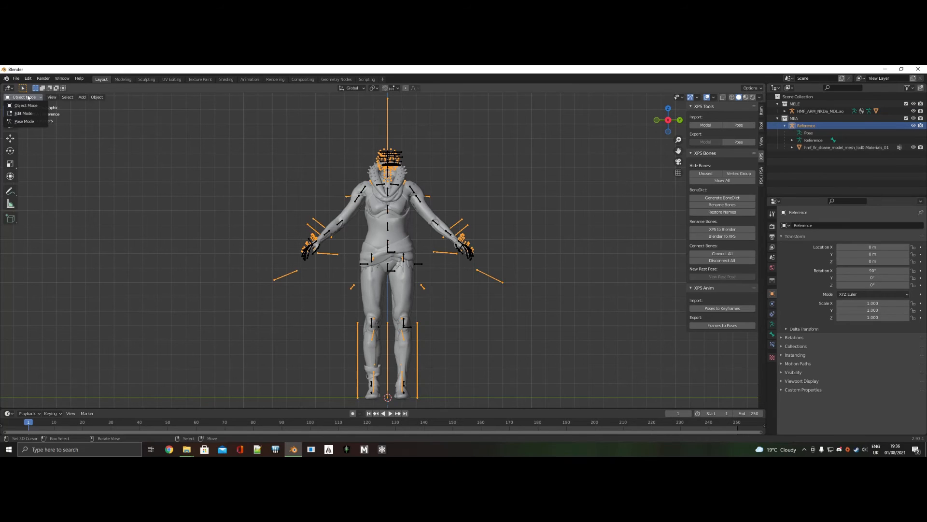
click(38, 121)
key(a)
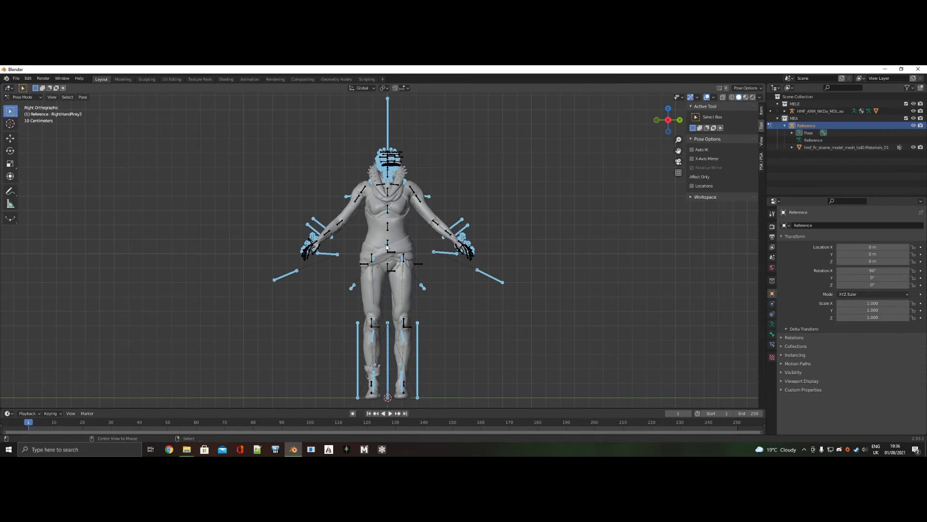
key(alt+r)
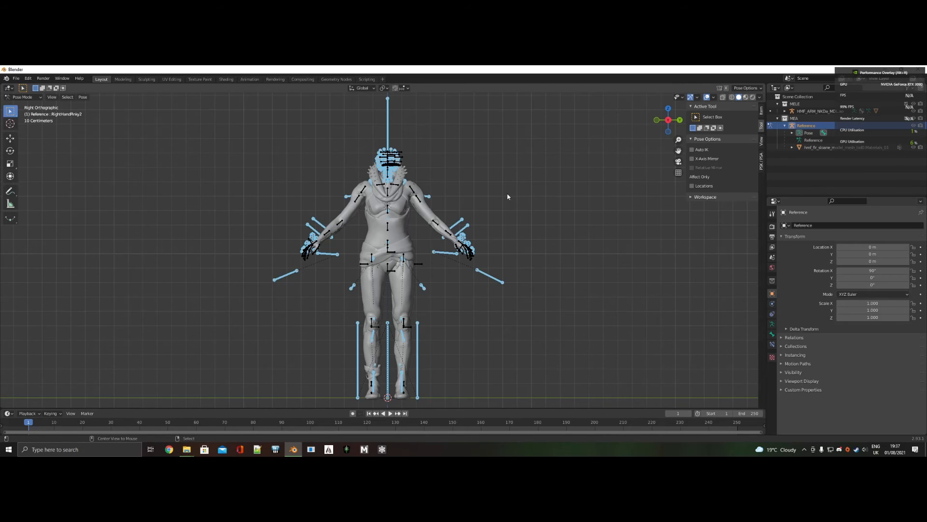
key(alt+r)
key(space)
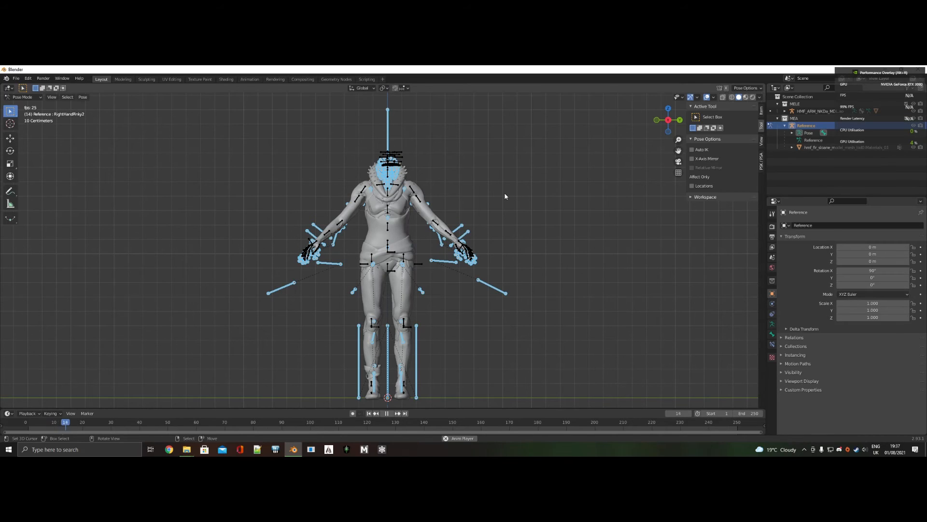
key(F3)
text(ag)
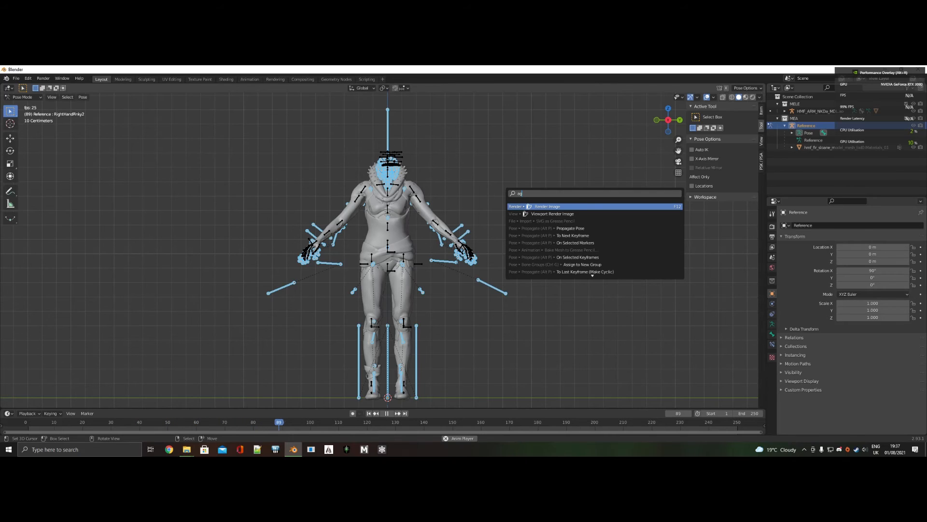
key(Escape)
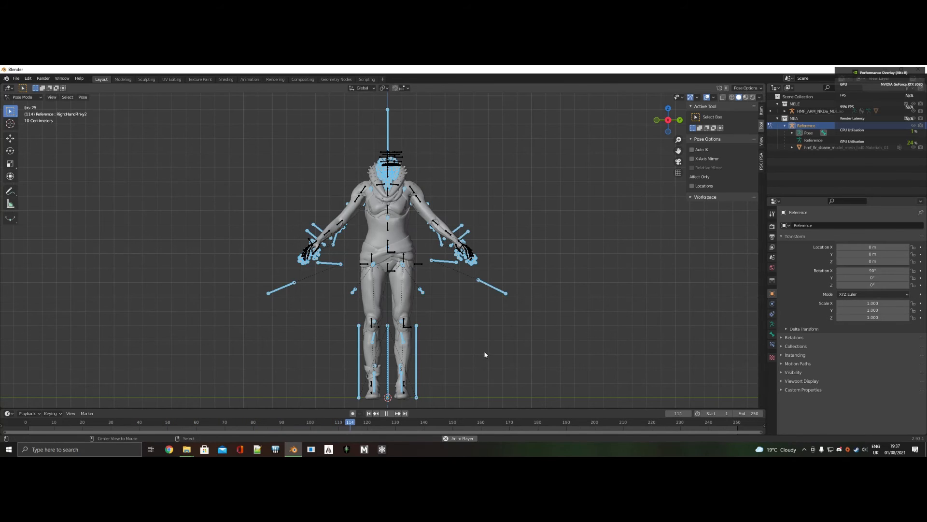
click(388, 413)
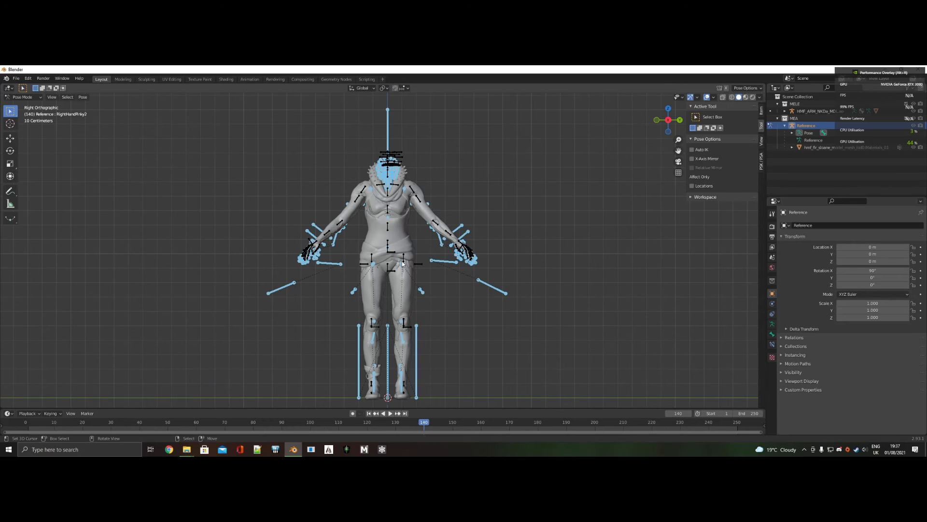
key(alt)
middle_drag(403, 263, 411, 236)
scroll(409, 236, up, 2)
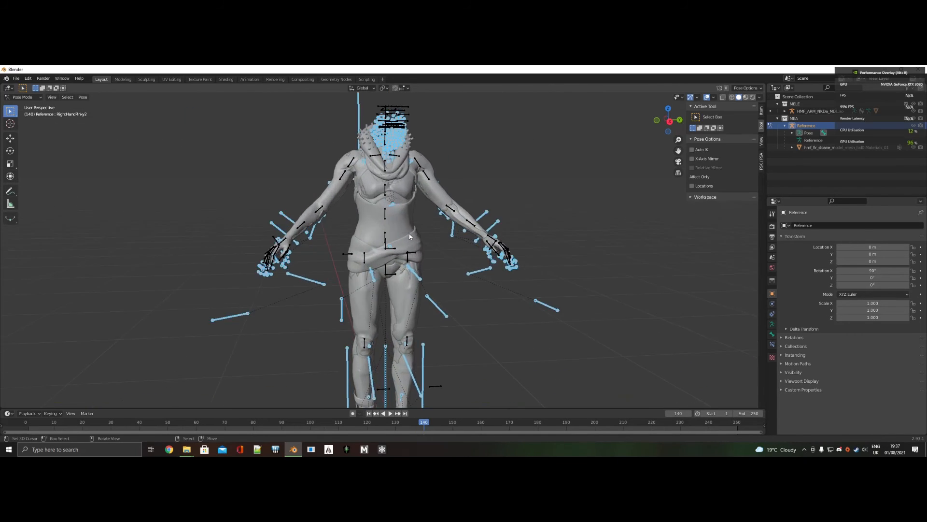
key(alt+r)
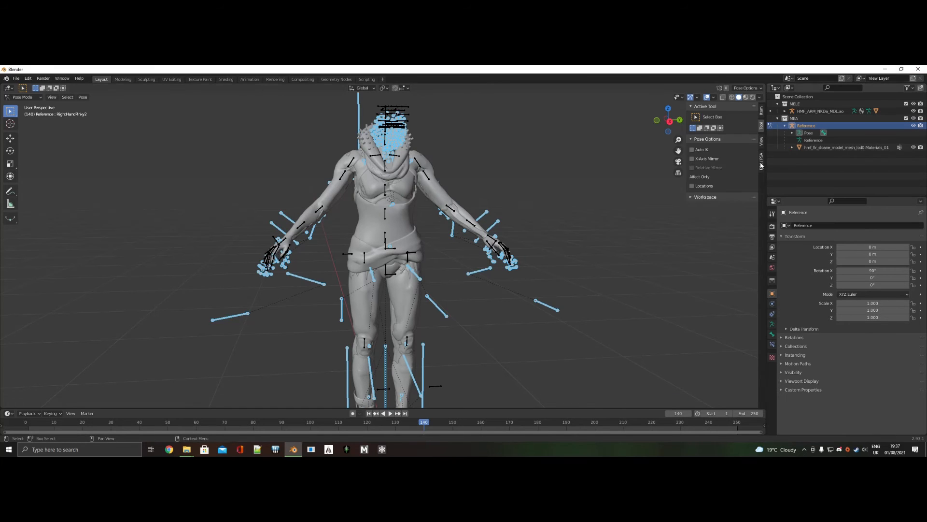
middle_drag(605, 219, 567, 220)
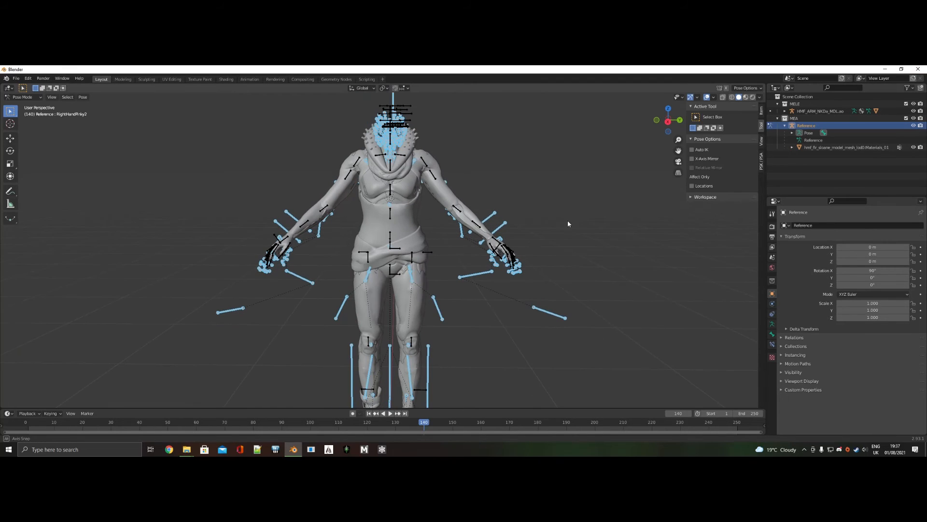
Step: Look through the pose commands and search for "revert po" to find a way of resetting the armature's pose
click(83, 97)
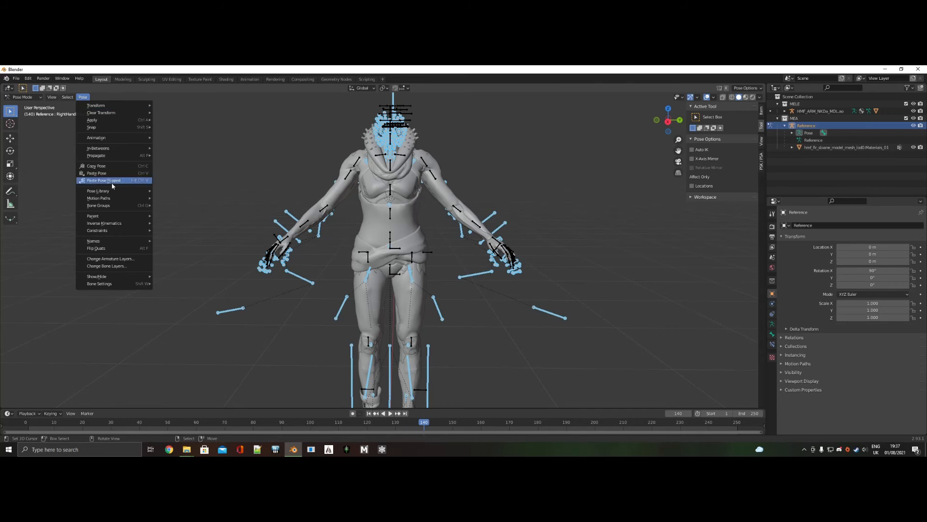
mouse_move(129, 196)
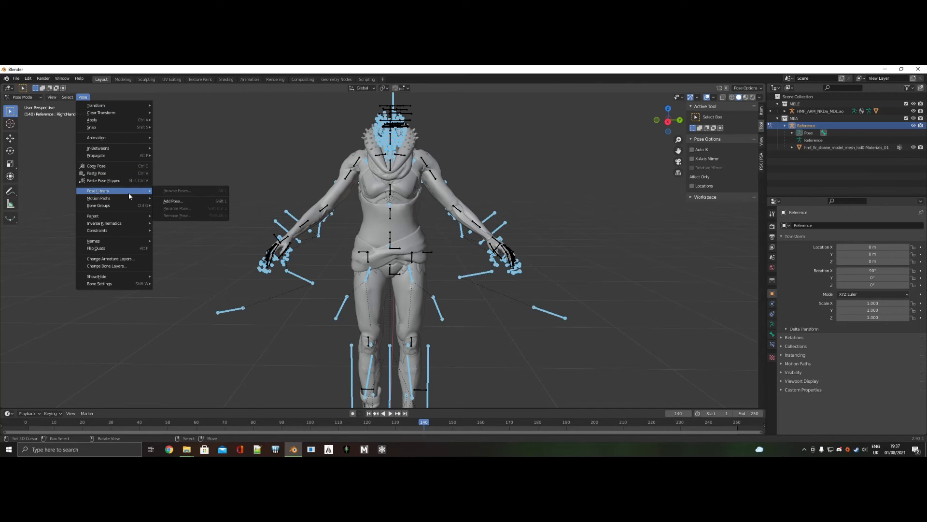
key(F3)
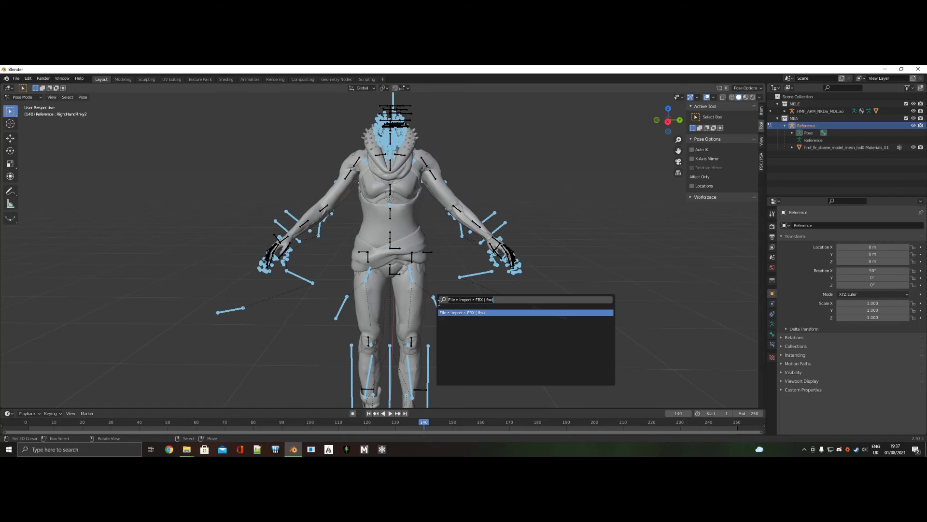
text(revert po)
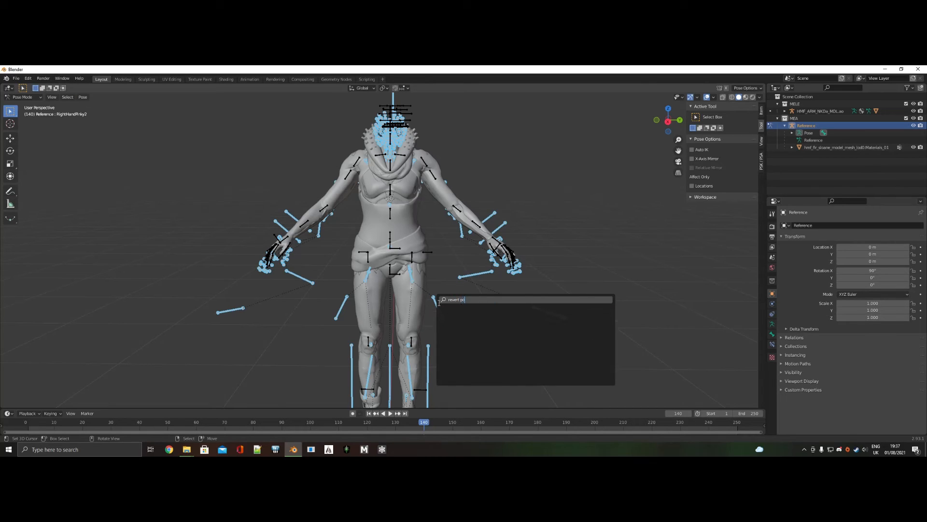
key(BackSpace)
key(BackSpace)
key(BackSpace)
key(BackSpace)
key(BackSpace)
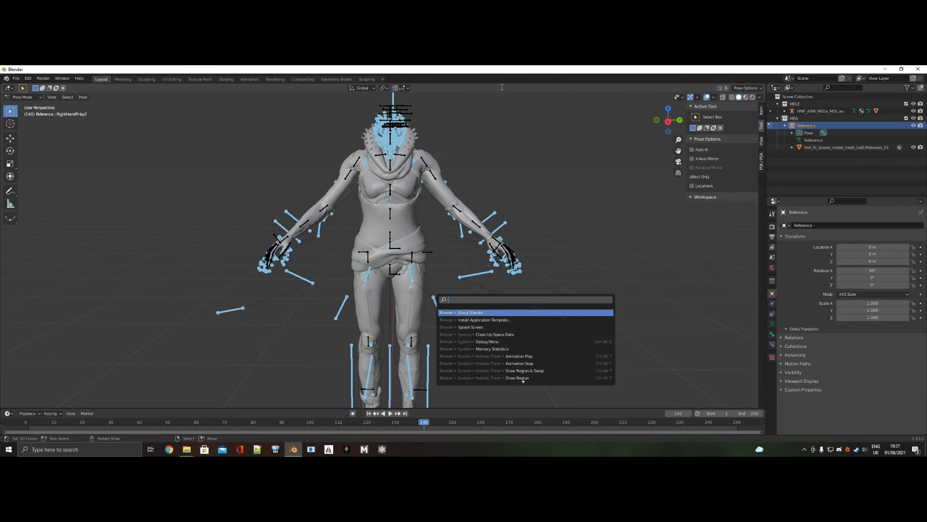
key(Escape)
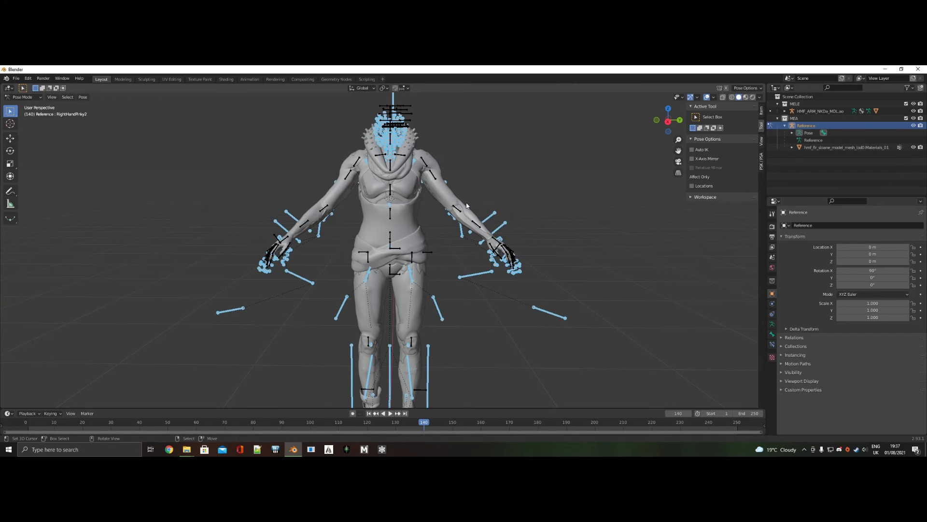
drag(512, 69, 514, 70)
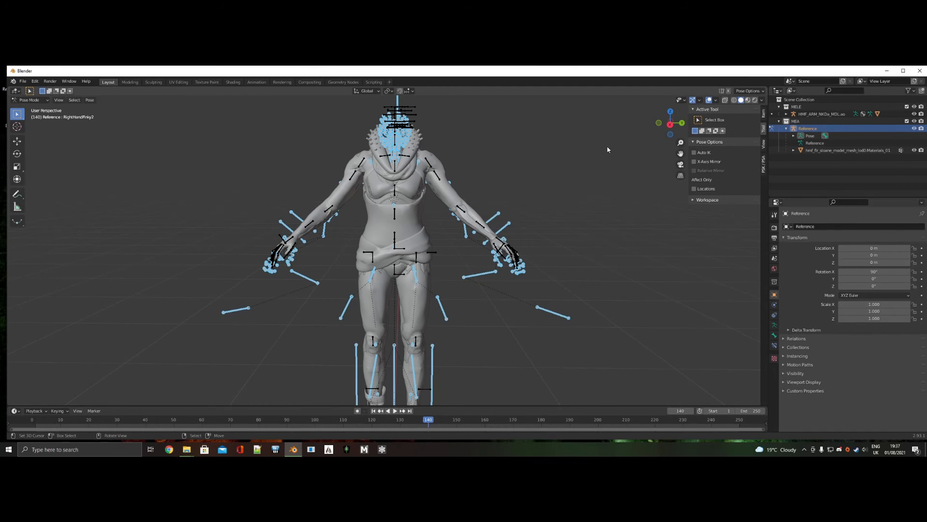
click(902, 70)
Step: Return to Object Mode and delete the Reference armature
click(22, 97)
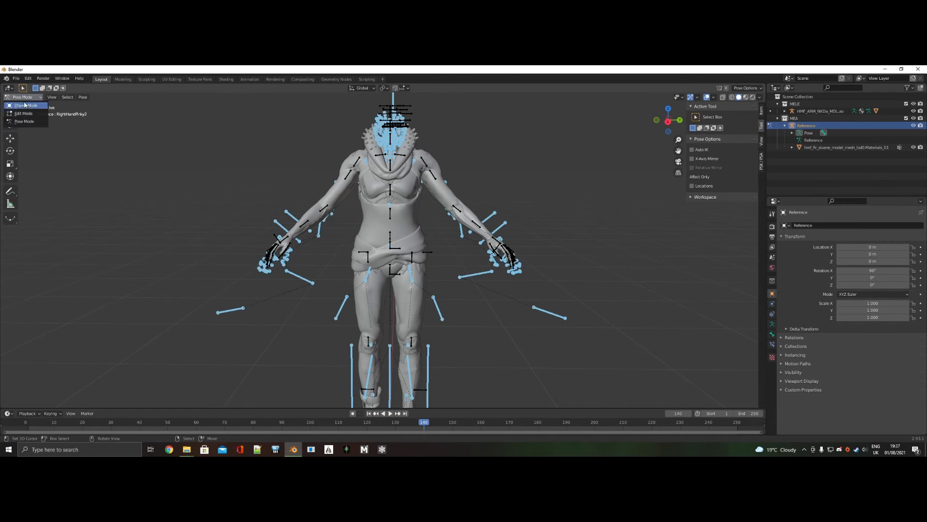
click(24, 105)
key(Delete)
Step: Delete all vertex groups from the clothed body mesh in the MEA collection
click(464, 205)
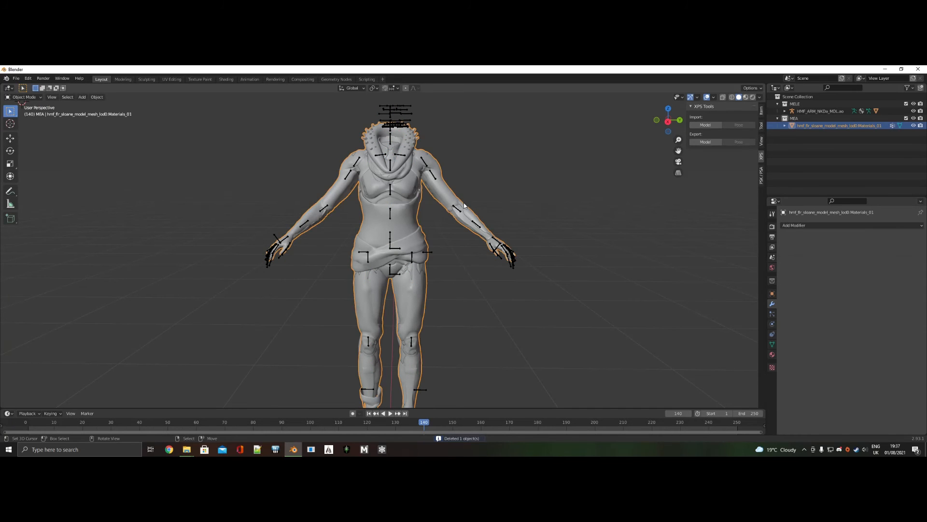
mouse_move(464, 205)
middle_down()
mouse_move(507, 237)
mouse_move(498, 248)
mouse_move(569, 246)
mouse_move(536, 248)
mouse_move(462, 203)
middle_up()
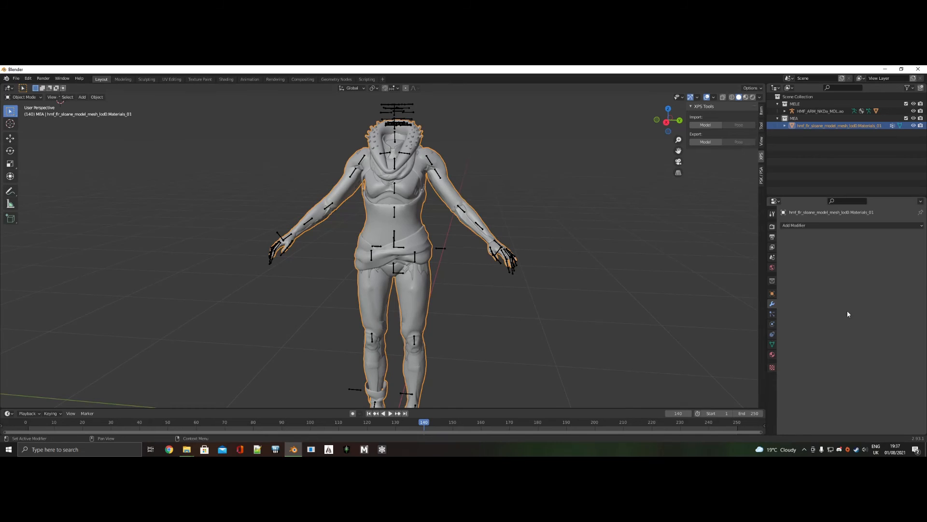
click(772, 344)
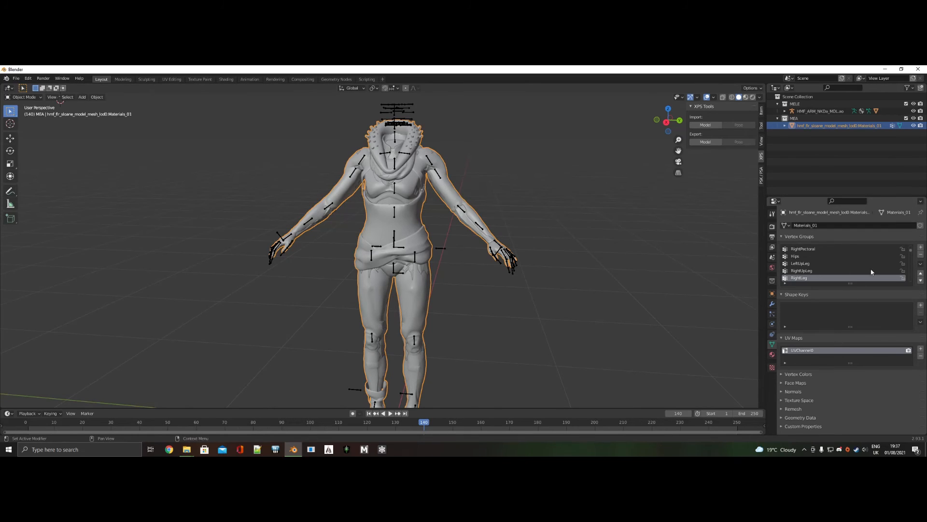
click(921, 264)
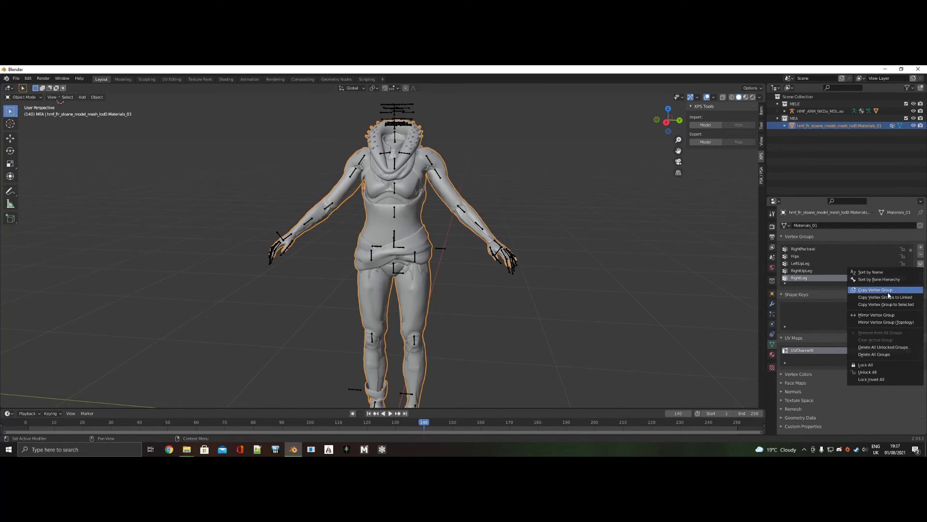
click(883, 354)
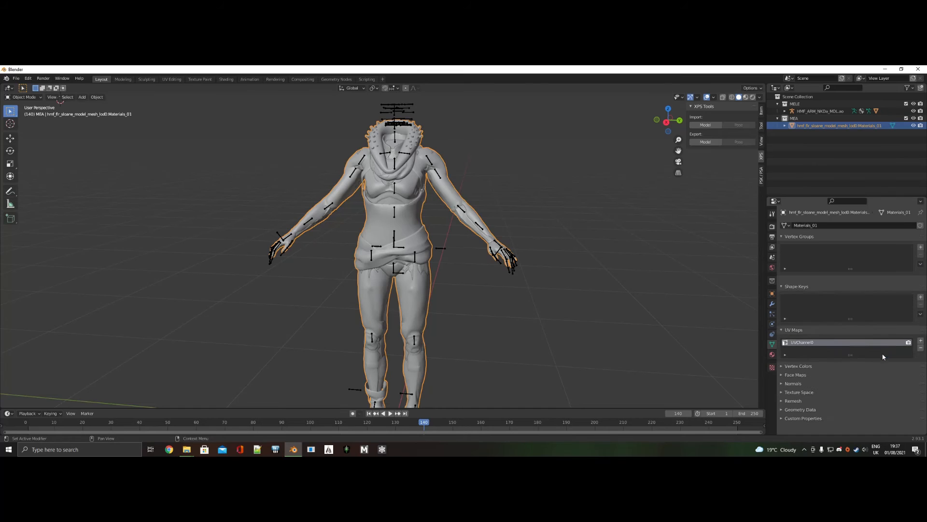
Step: Transfer the vertex weights from the MELE body mesh to the clothed MEA mesh in Weight Paint mode, with source layers matched By Name
click(440, 169)
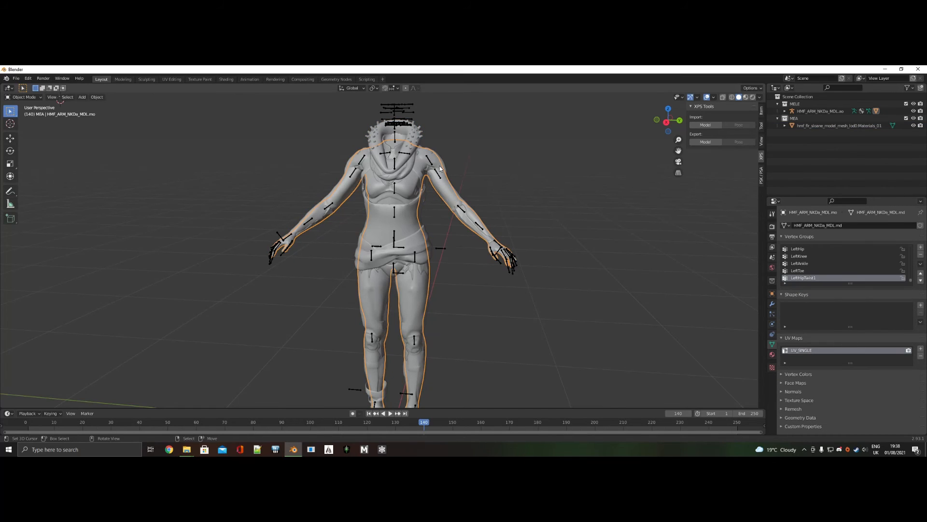
click(440, 167)
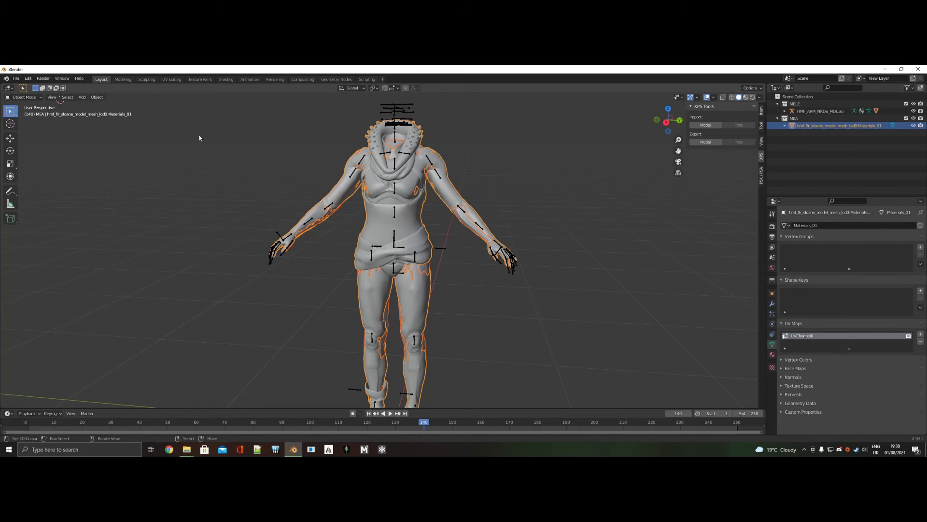
click(23, 97)
click(26, 137)
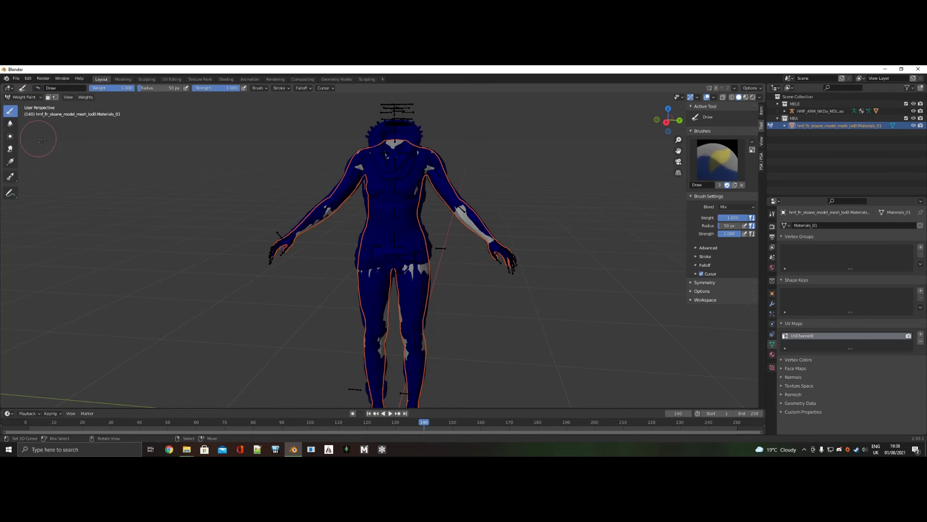
click(86, 97)
click(111, 188)
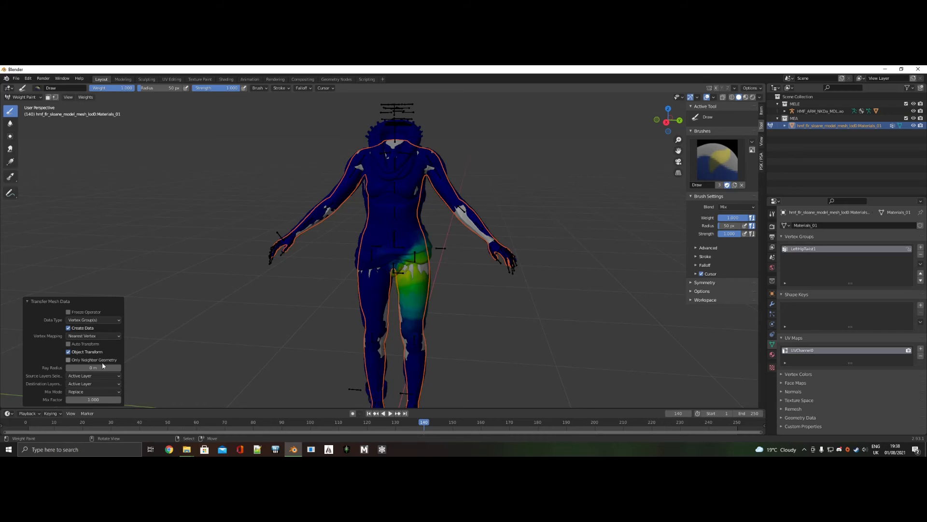
click(99, 376)
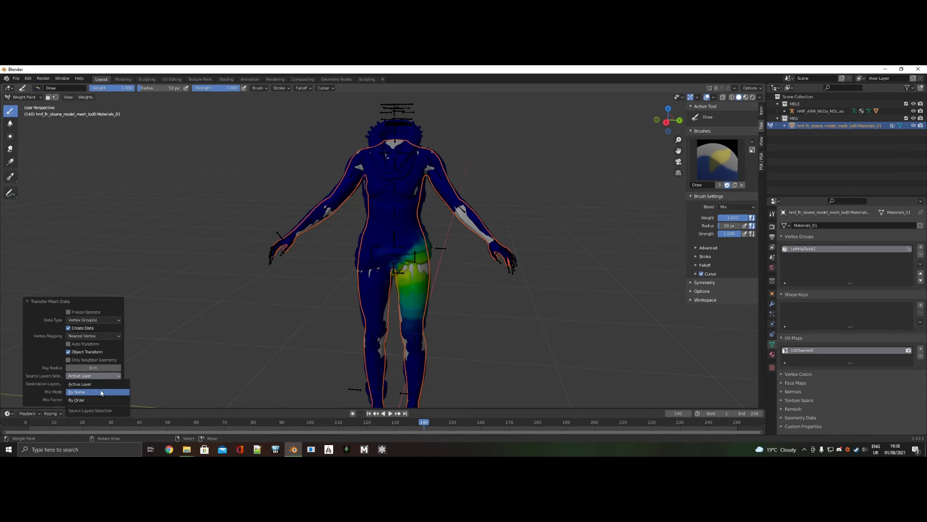
click(101, 393)
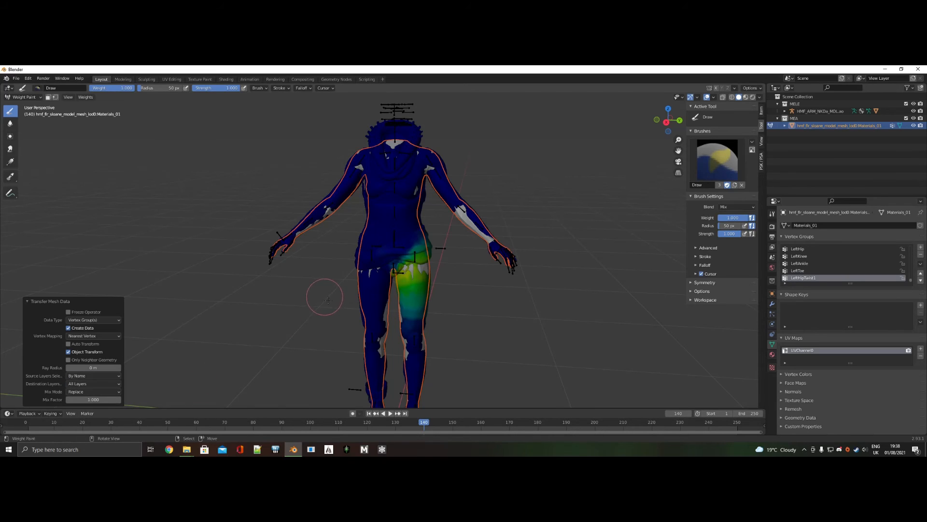
Step: Check the transferred LeftToe weights on the clothed mesh, and return to Object Mode
click(802, 270)
scroll(575, 227, down, 3)
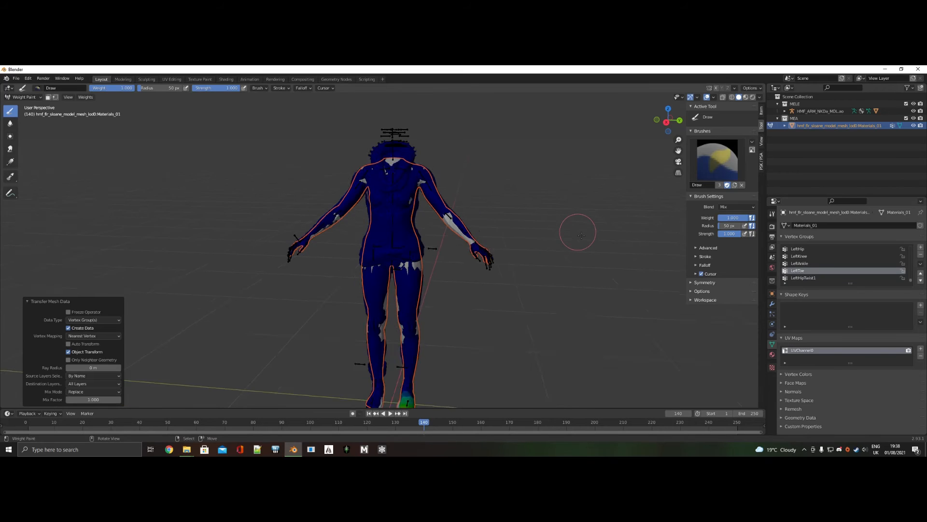
mouse_move(549, 255)
middle_down()
mouse_move(339, 247)
mouse_move(395, 237)
middle_up()
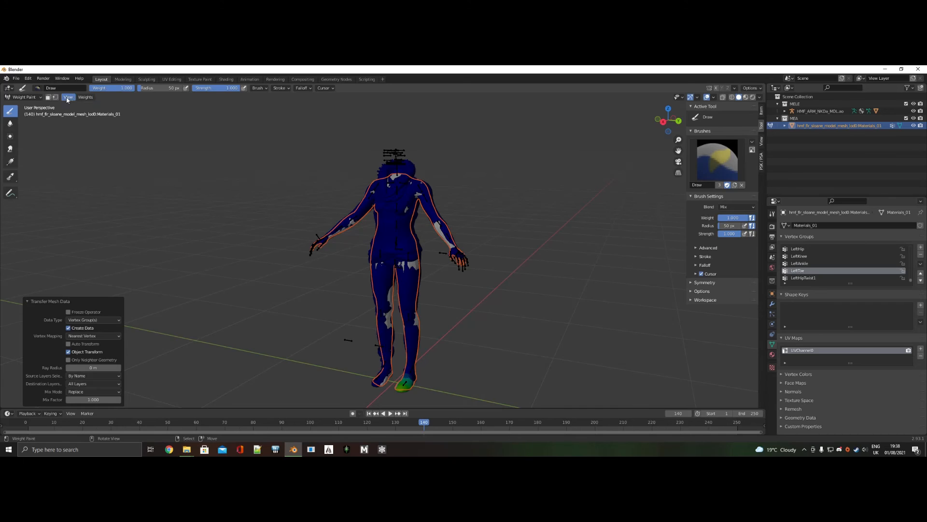
click(24, 97)
click(21, 103)
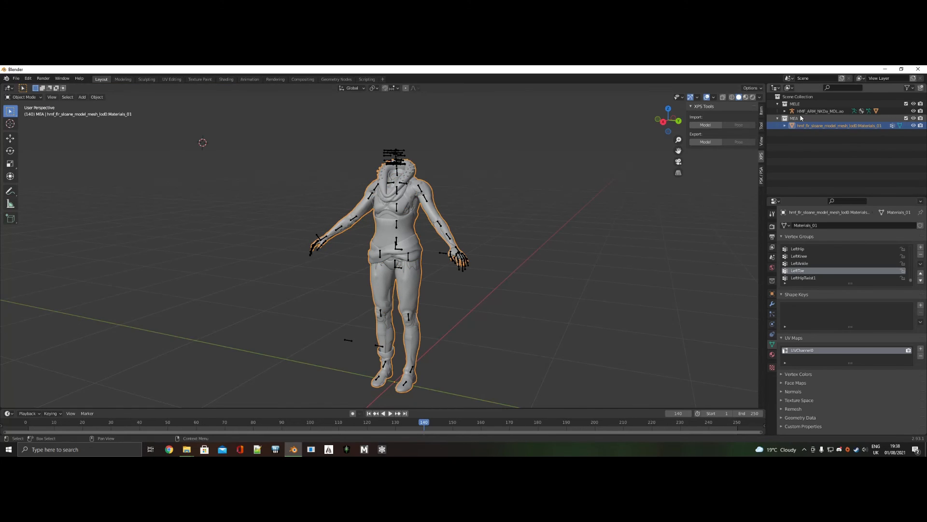
Step: Hide the MEA collection and add a new active collection under the Scene Collection
click(913, 117)
right_click(796, 98)
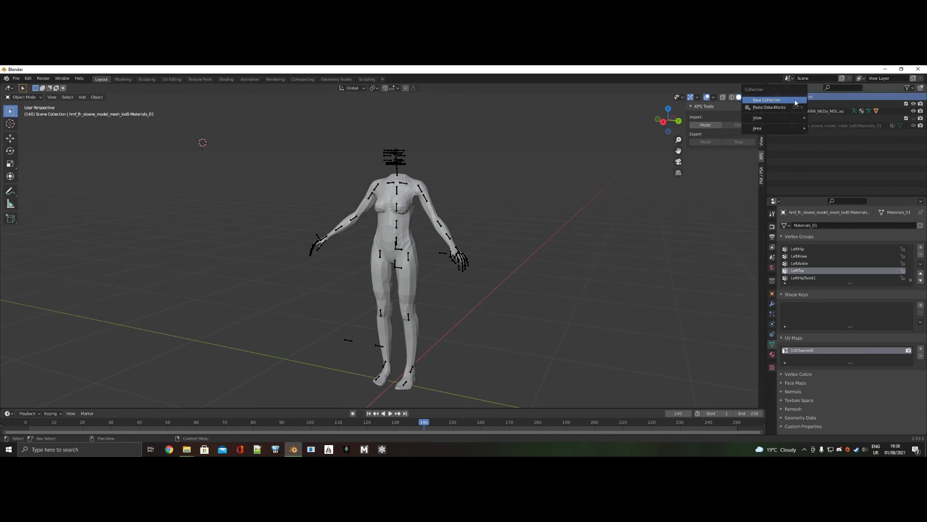
click(795, 100)
click(808, 134)
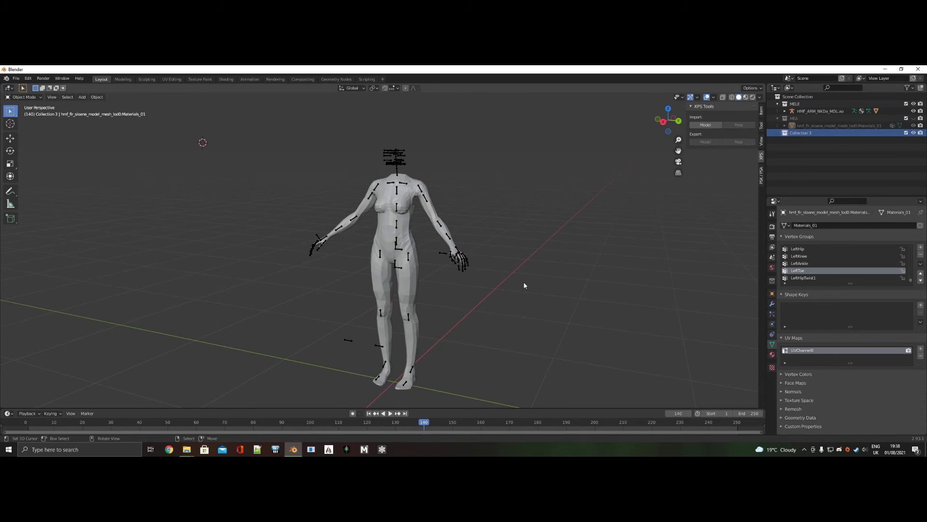
Step: Import hmf_cas_slm_a_base_model_mesh.fbx from the mEA folder into the new collection
key(F3)
key(Return)
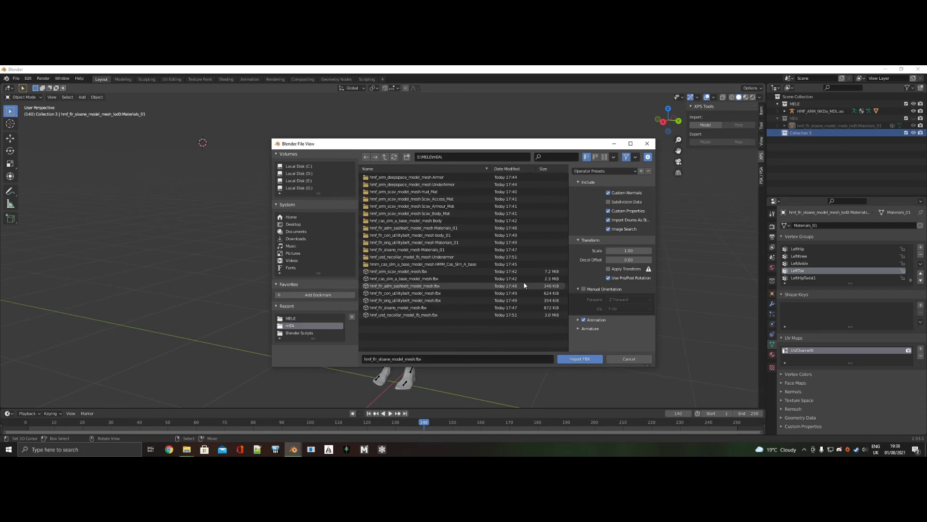
double_click(430, 285)
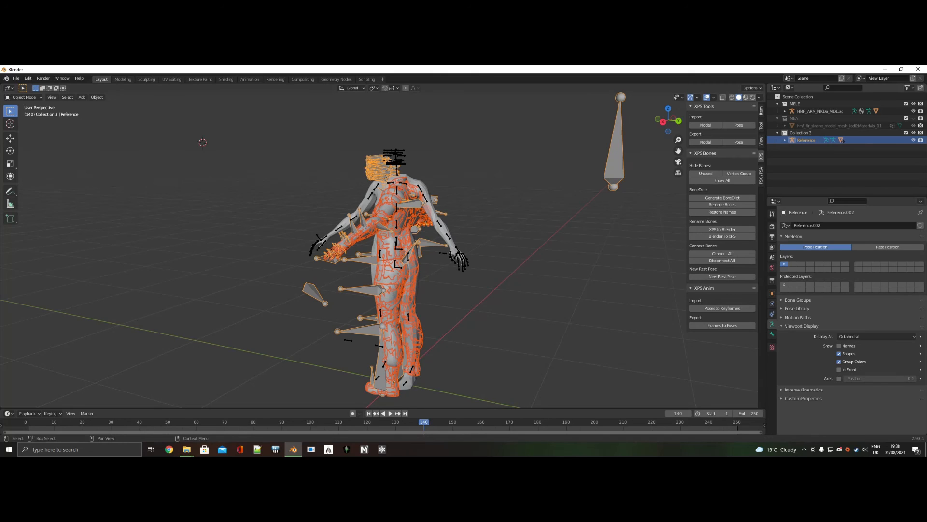
Step: Delete the lod1 to lod4 body meshes under the imported Reference armature, keeping only lod0
click(785, 140)
click(845, 169)
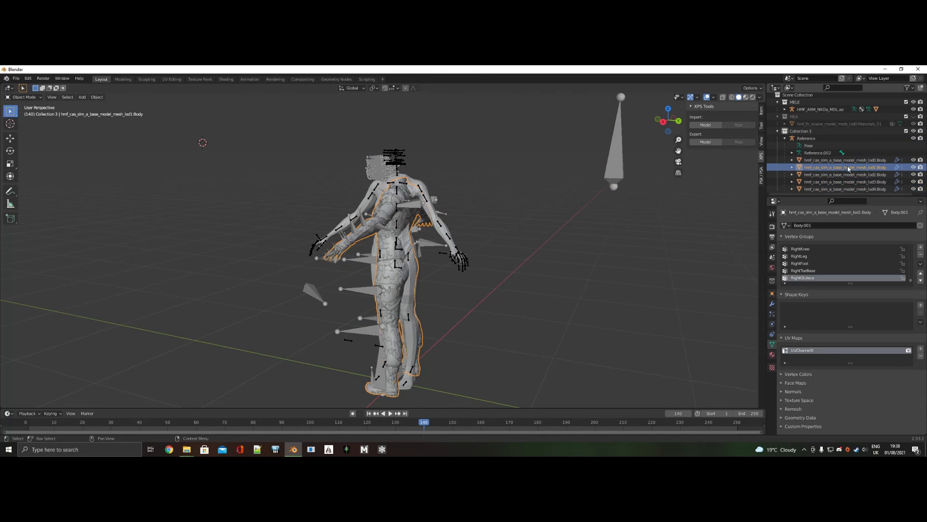
key(Delete)
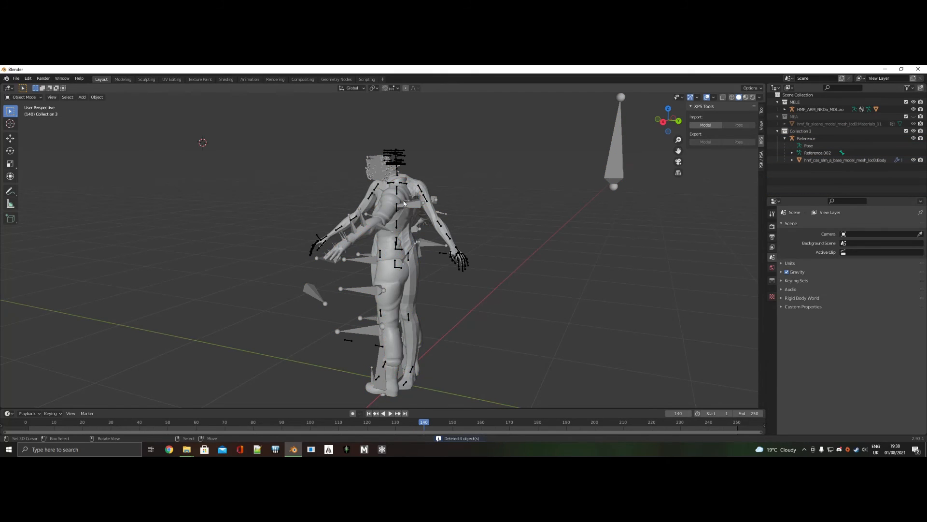
Step: Load the saved pose file "MEA HF to LE HF.pose" from the MELE folder onto the new Reference armature
click(818, 139)
click(738, 125)
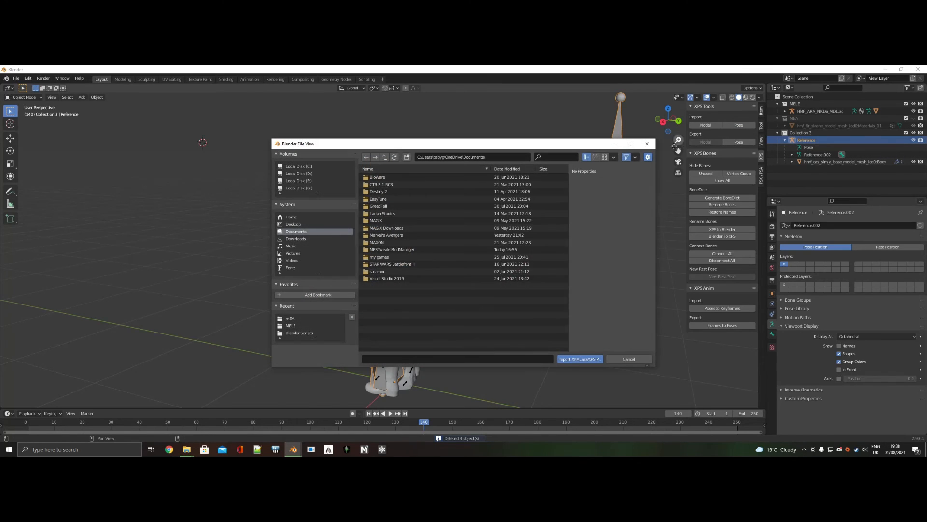
click(291, 325)
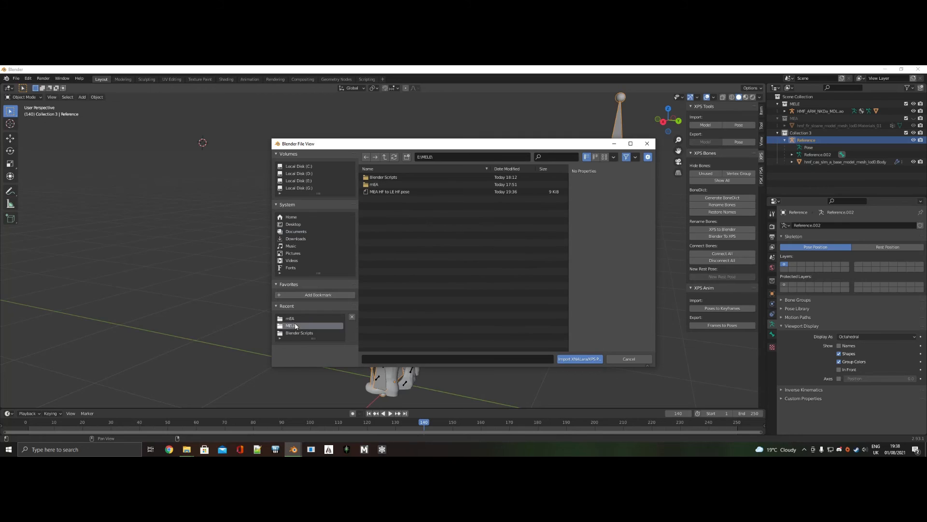
click(406, 192)
double_click(405, 190)
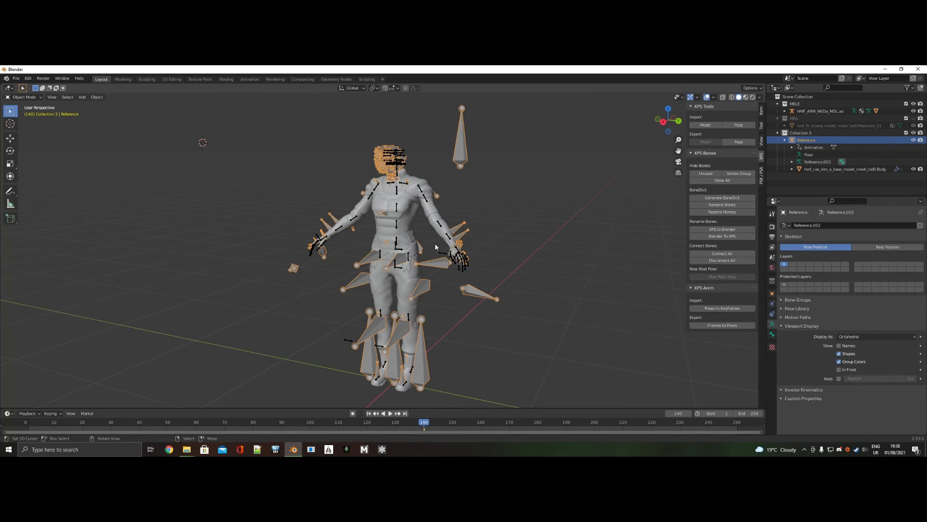
Step: Hide the Reference armature and inspect how the posed body lines up with the MELE skeleton at the hands and hips
middle_drag(394, 241, 455, 251)
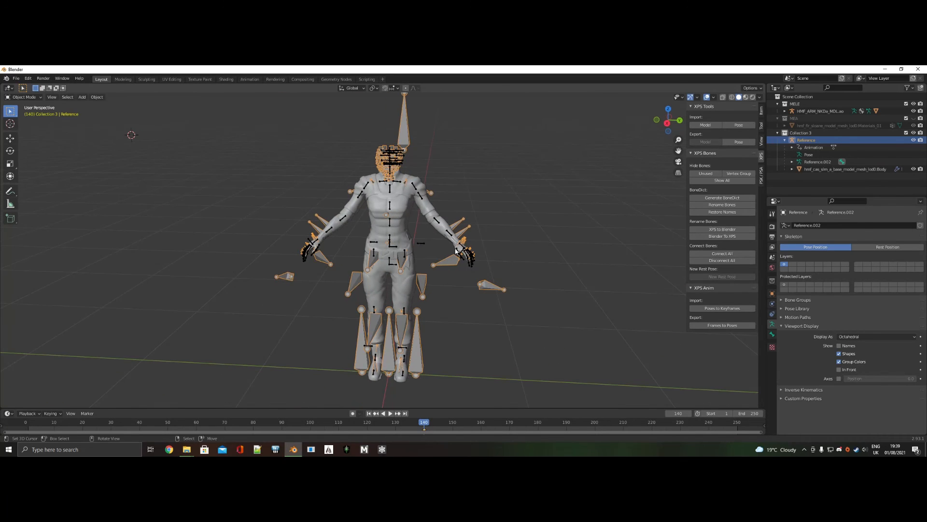
key(h)
scroll(491, 250, up, 5)
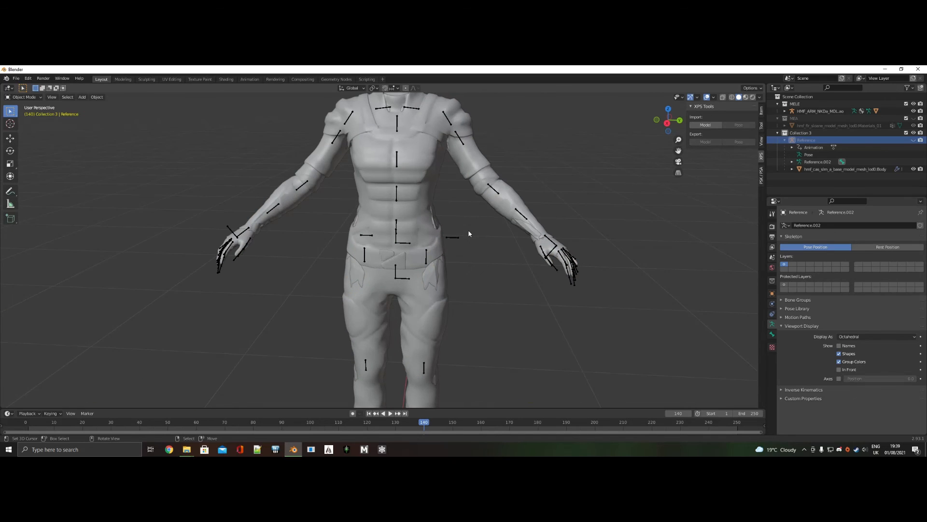
middle_drag(565, 252, 518, 259)
scroll(524, 270, up, 3)
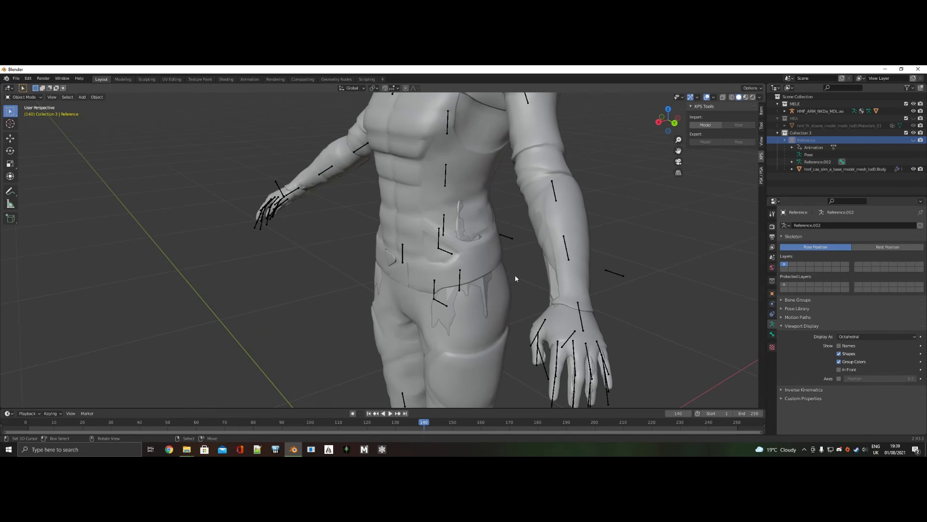
middle_drag(459, 325, 459, 261)
scroll(445, 253, down, 6)
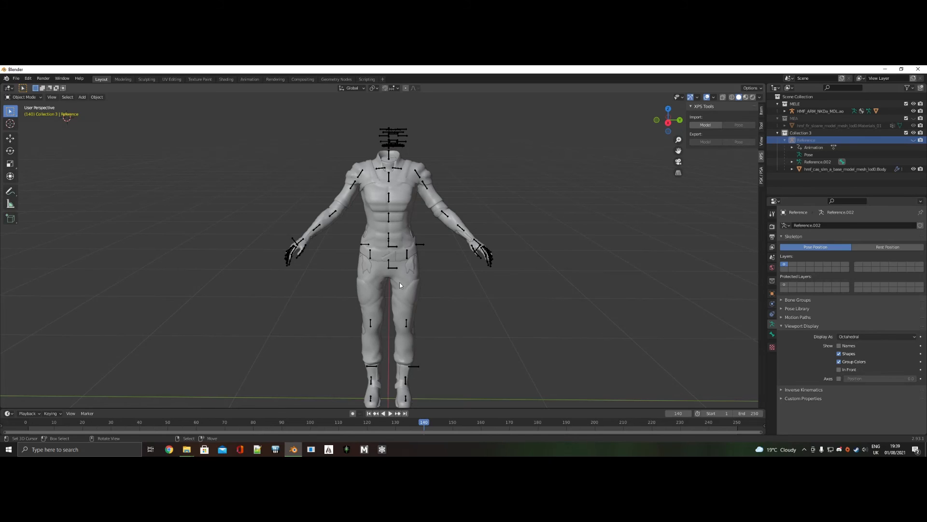
Step: Select the new lod0 body mesh and examine its fit around the MELE skeleton from several angles
click(422, 183)
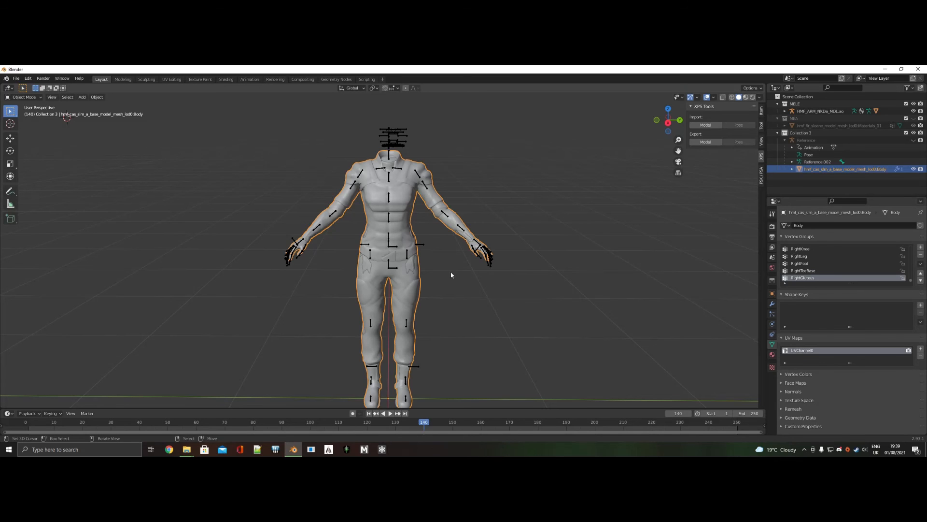
middle_drag(480, 283, 398, 252)
scroll(398, 251, up, 2)
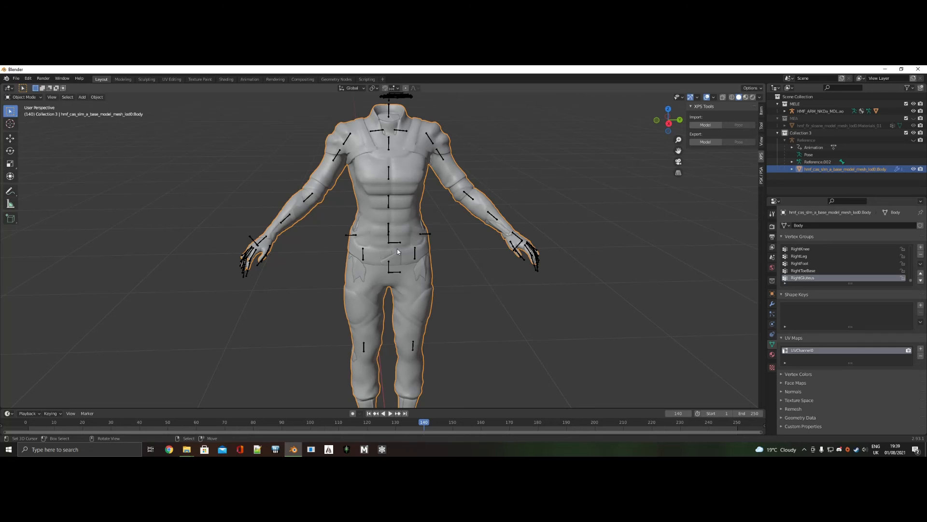
middle_drag(397, 248, 480, 240)
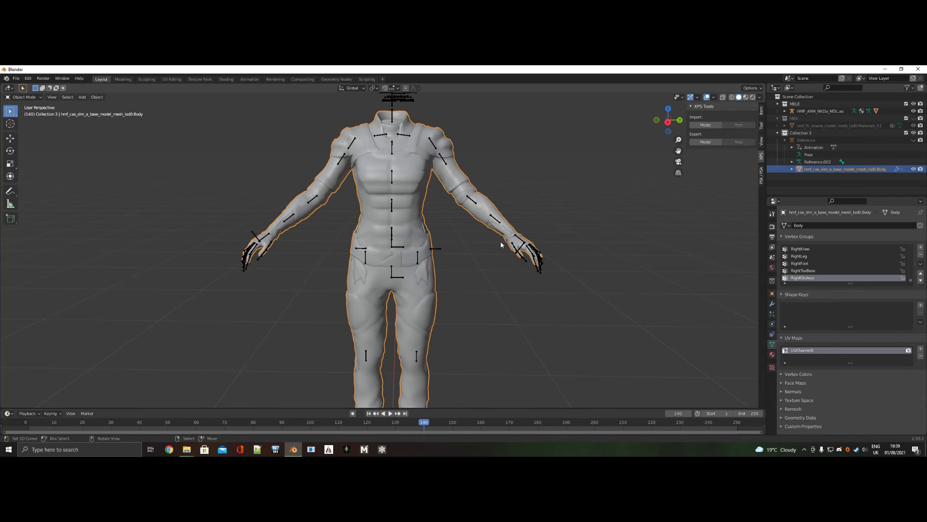
scroll(489, 233, down, 3)
middle_drag(461, 275, 437, 315)
scroll(437, 314, up, 2)
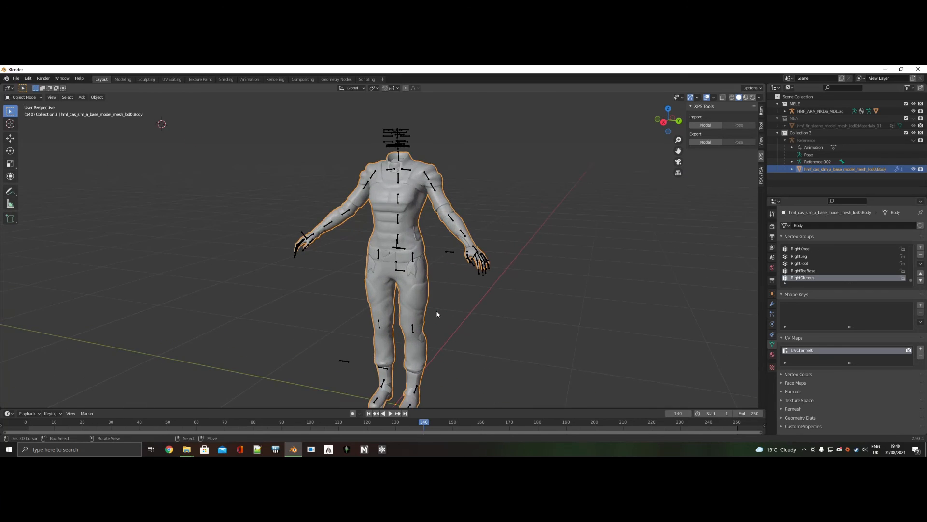
scroll(436, 313, down, 2)
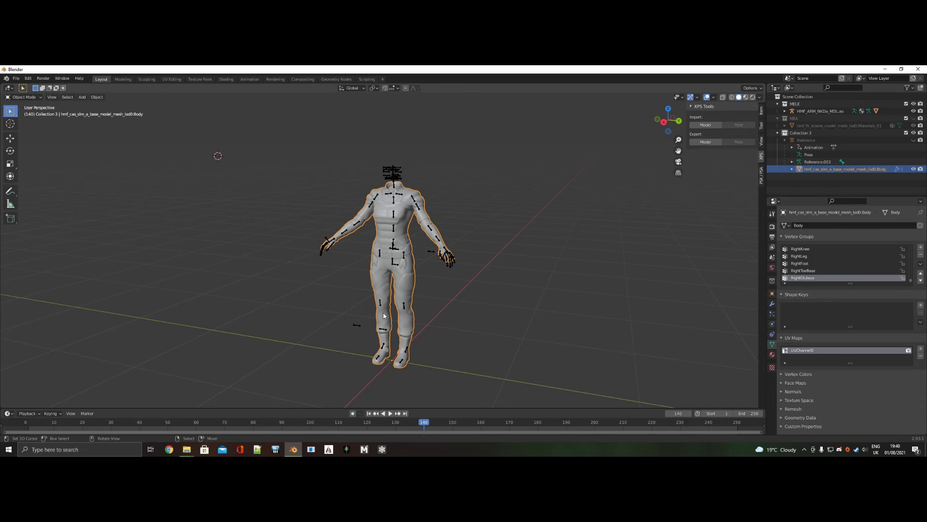
middle_drag(418, 322, 369, 227)
scroll(475, 233, up, 4)
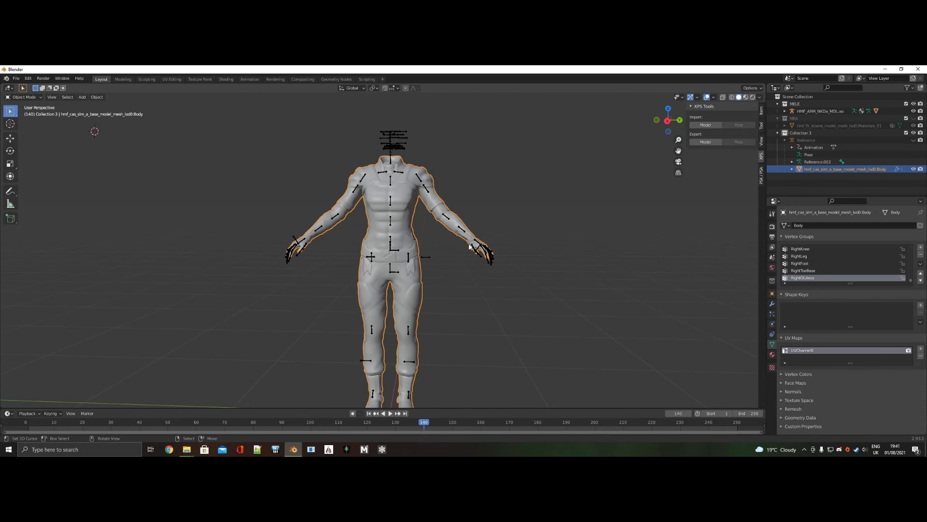